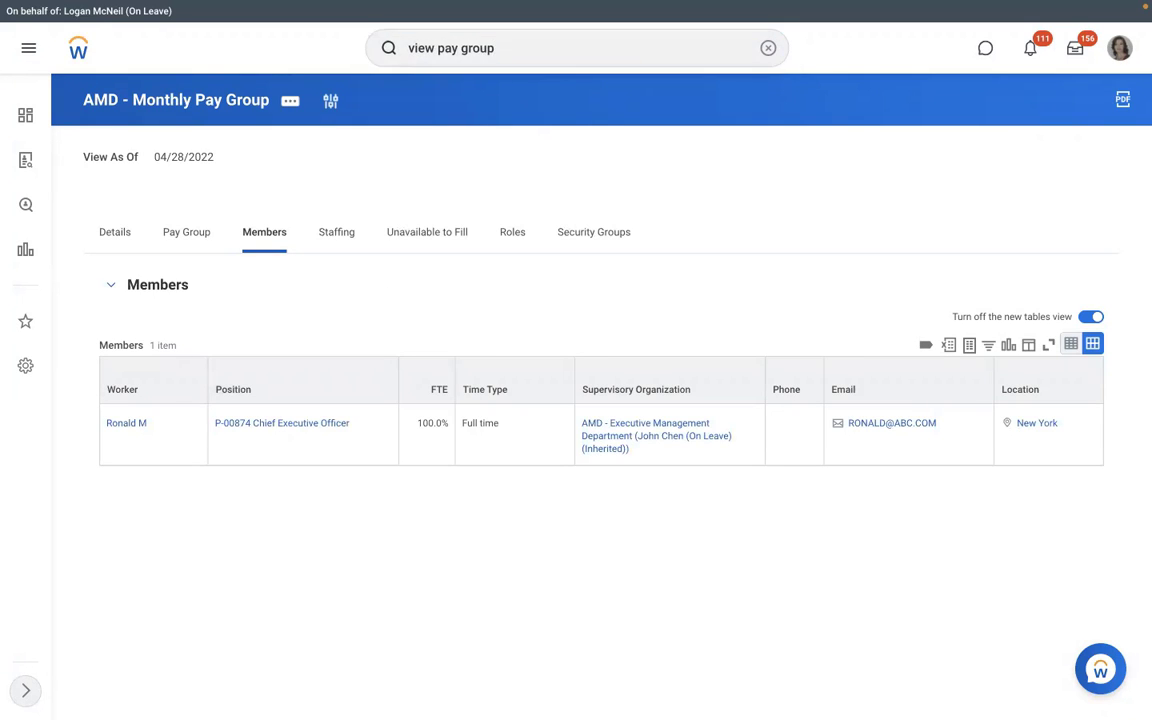
Step: Run the View Pay Group report for RBS - Monthly PYG to list its 2 payroll members
key(Return)
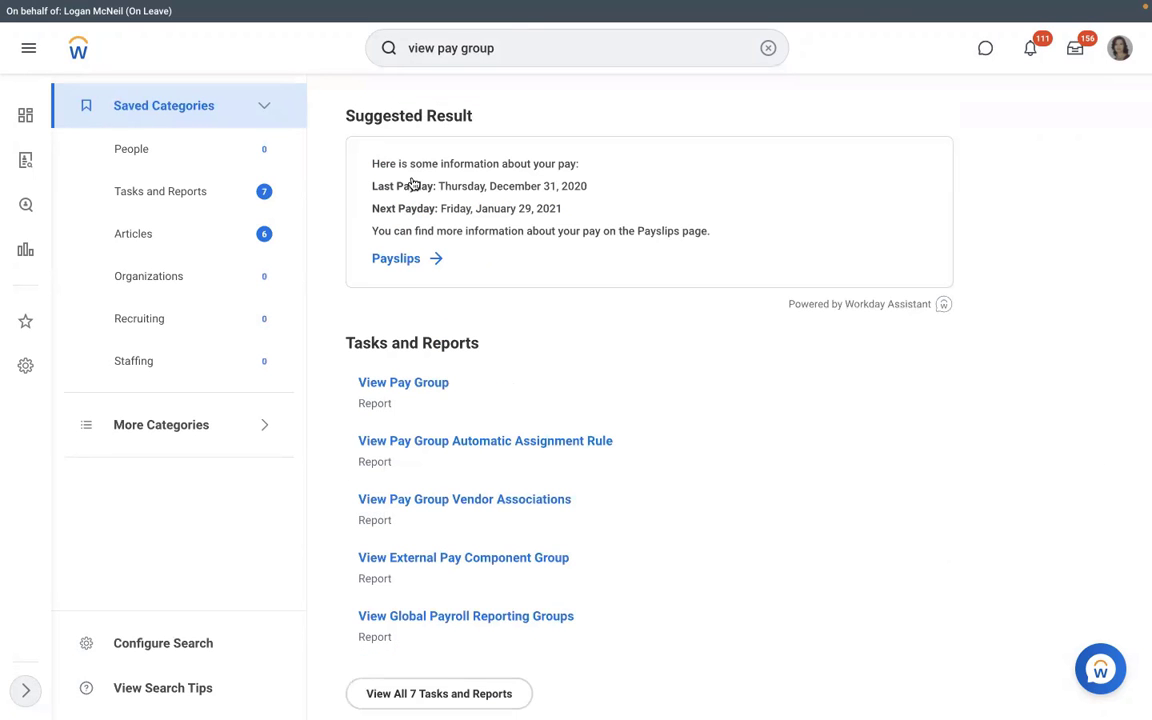
click(388, 385)
click(460, 211)
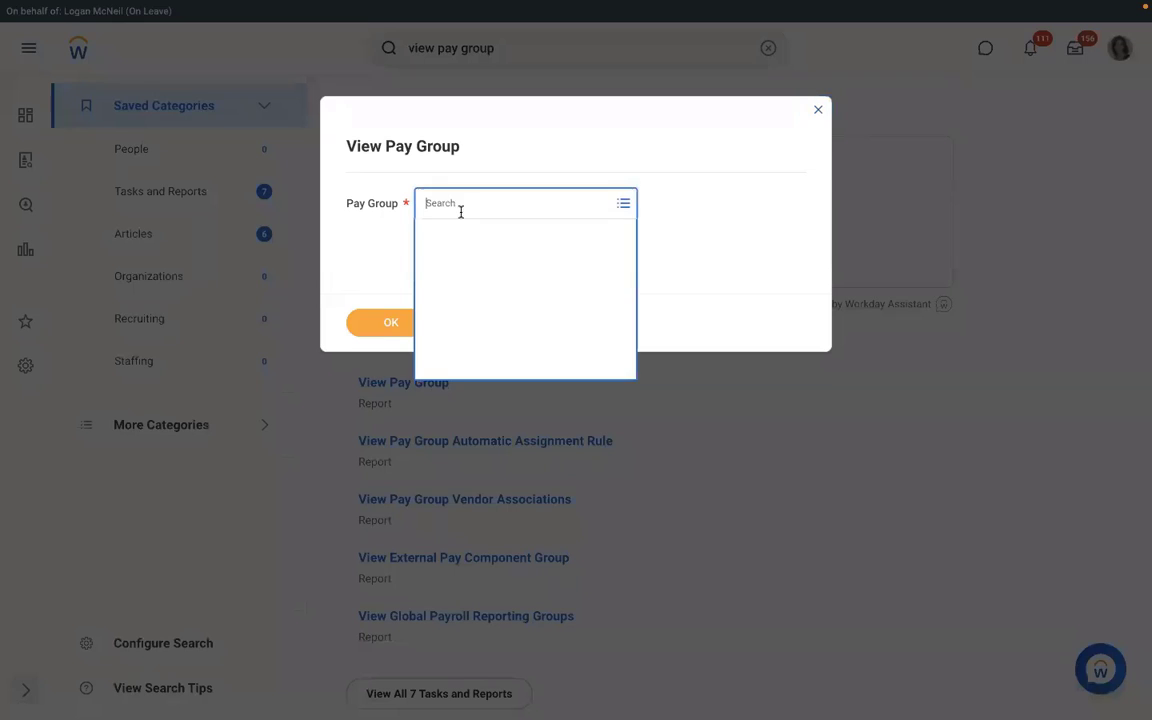
text(rbs)
key(Return)
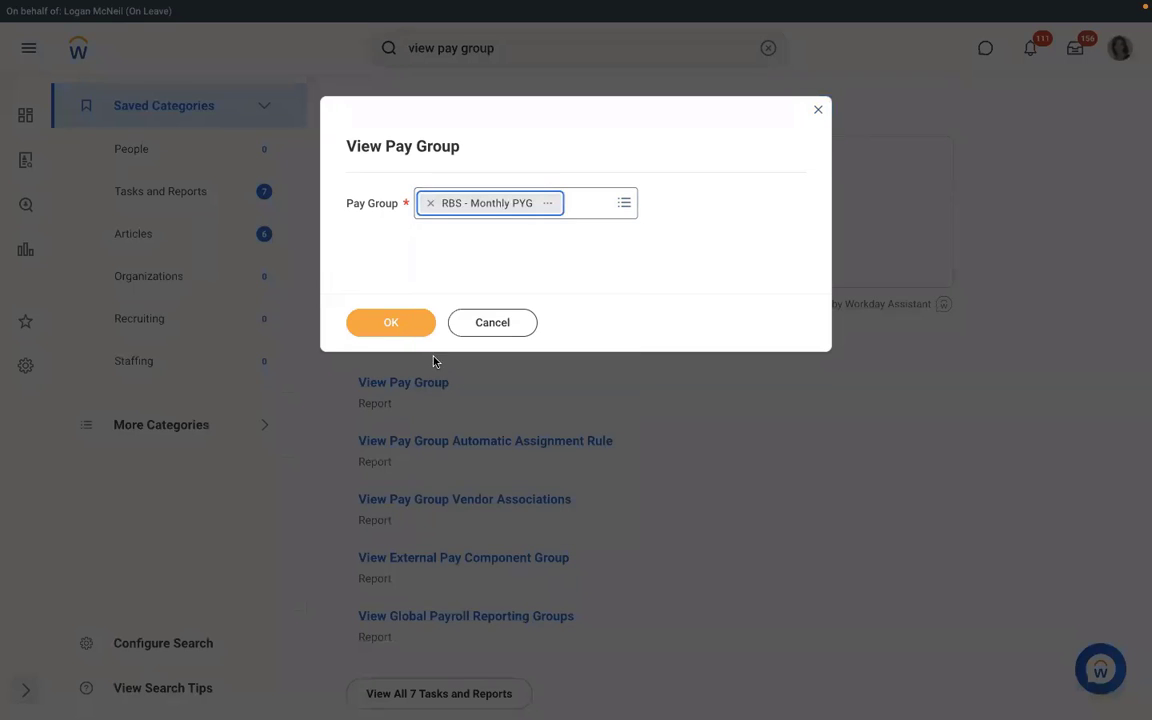
click(393, 321)
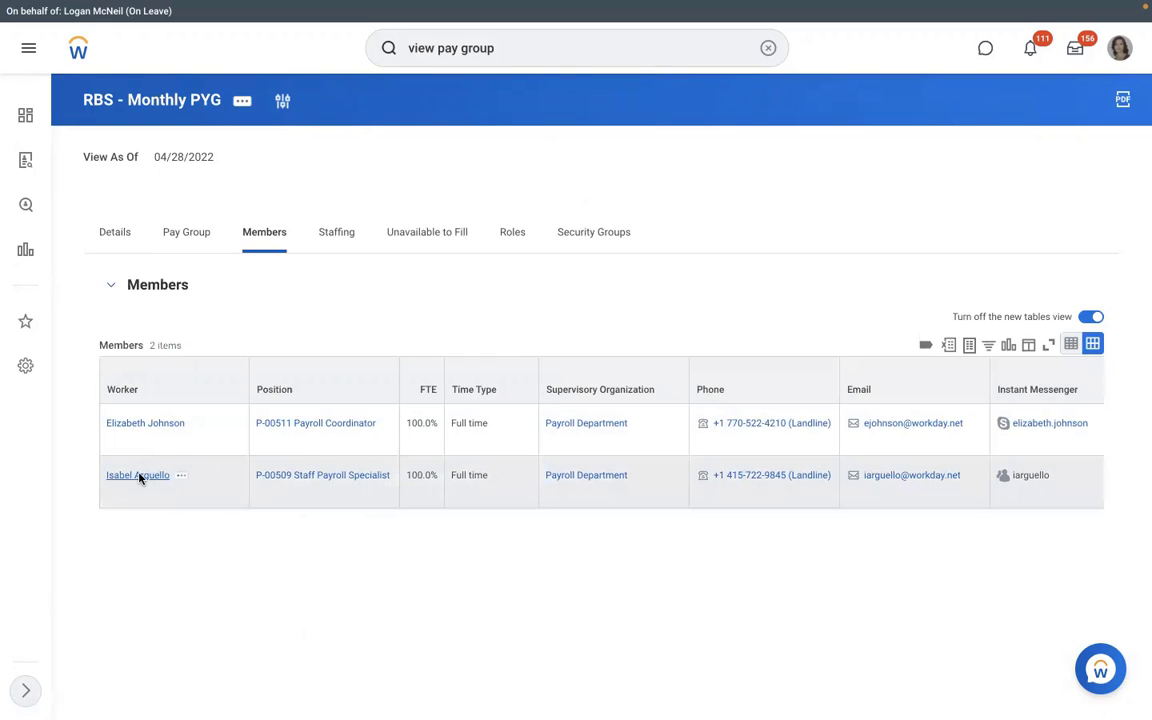
Step: Open the second member's profile, a Staff Payroll Specialist, browse the Actions menu, then close the popup
click(139, 477)
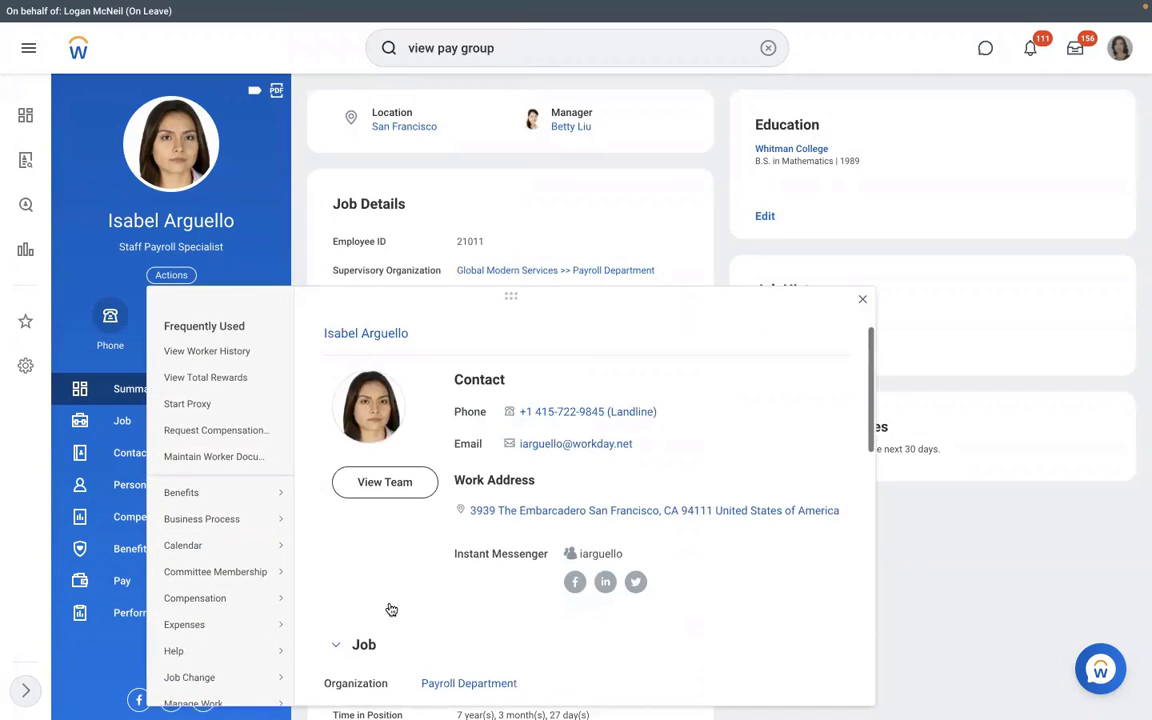
scroll(391, 609, down, 3)
mouse_move(257, 492)
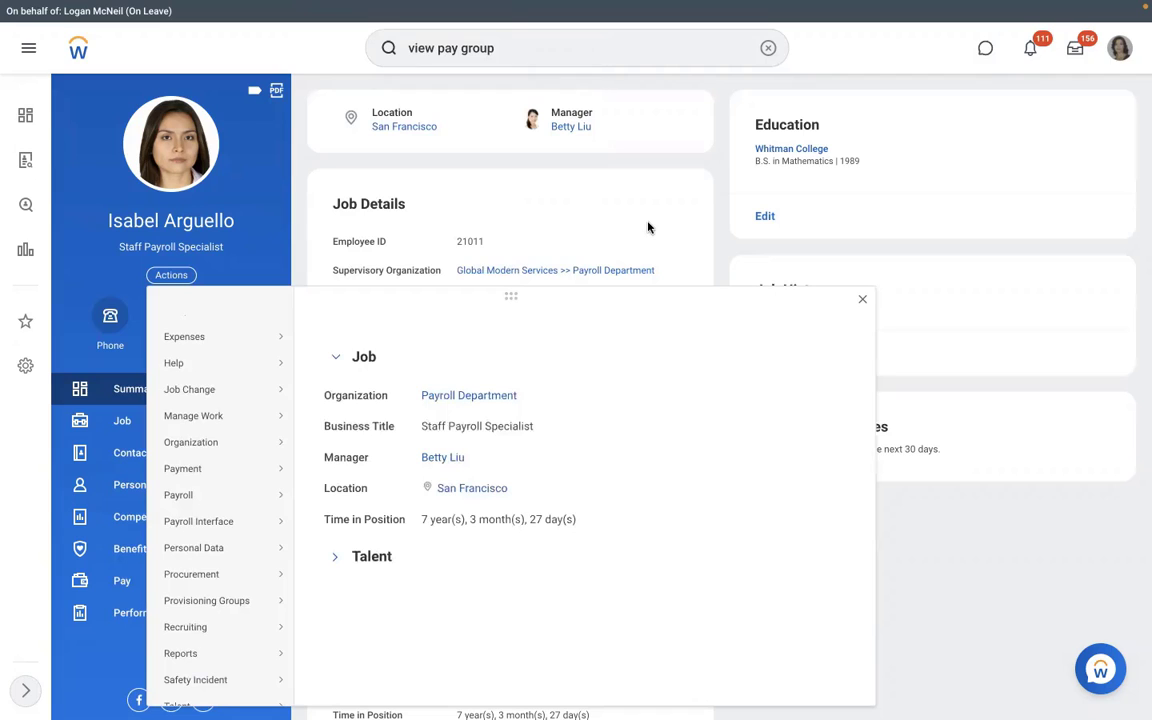
click(473, 210)
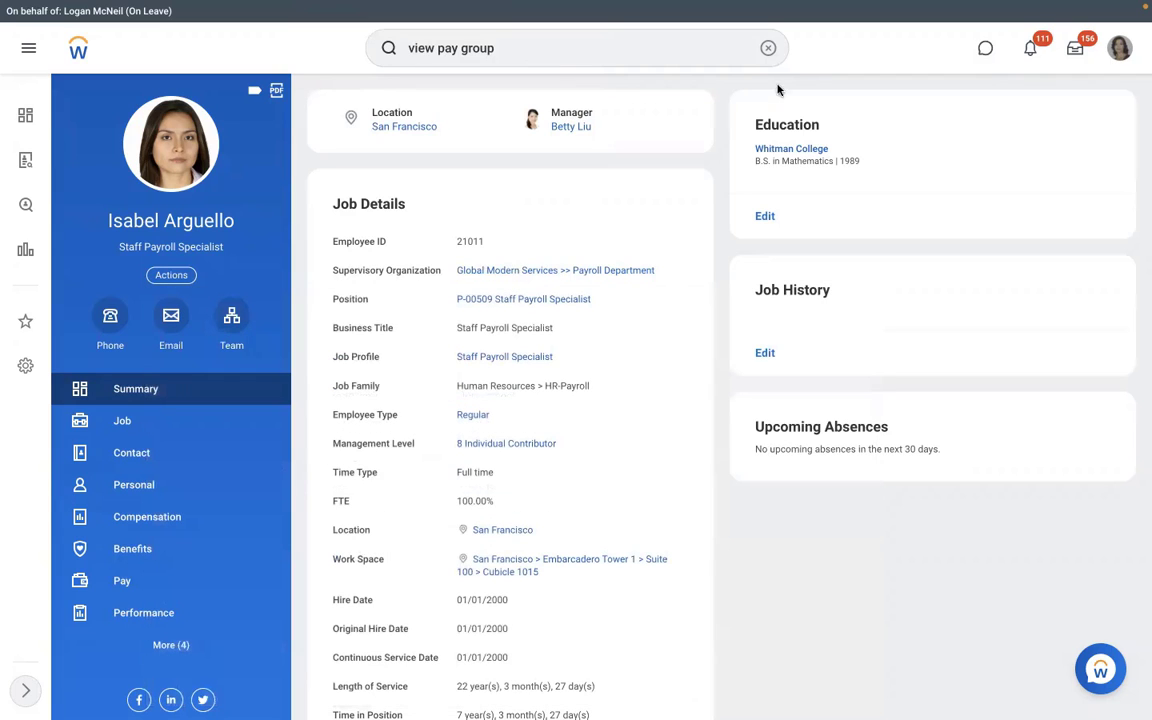
click(768, 48)
text(ass)
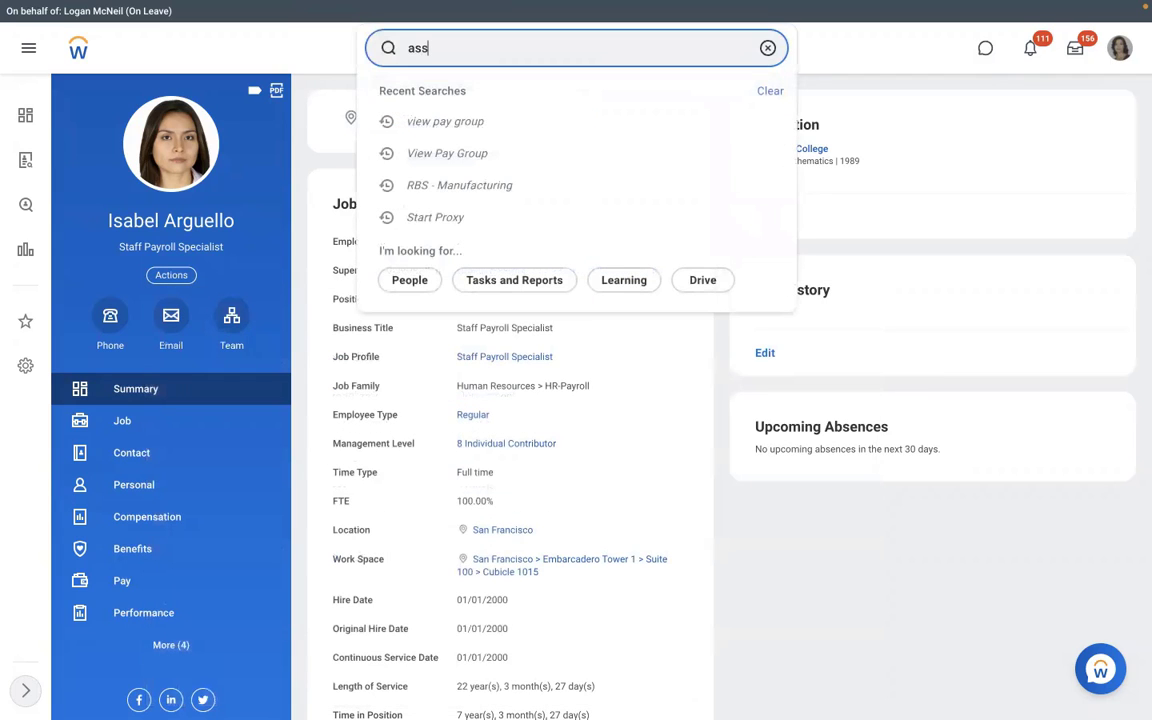
text(ign pay group)
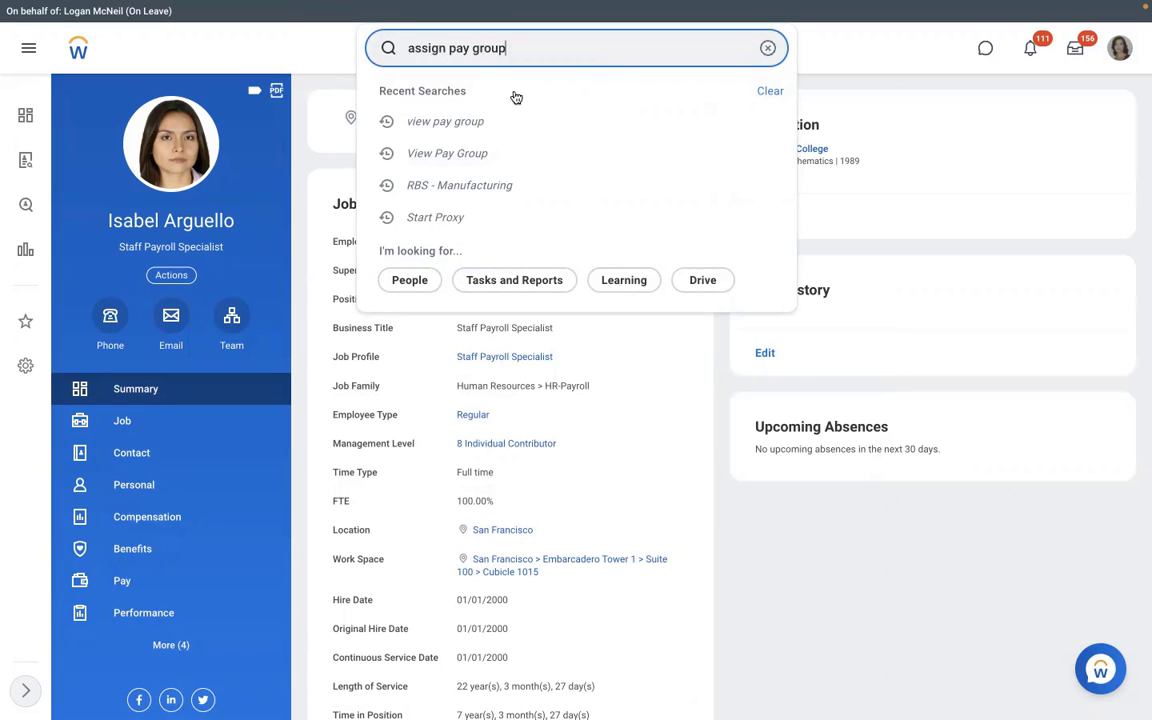
click(465, 103)
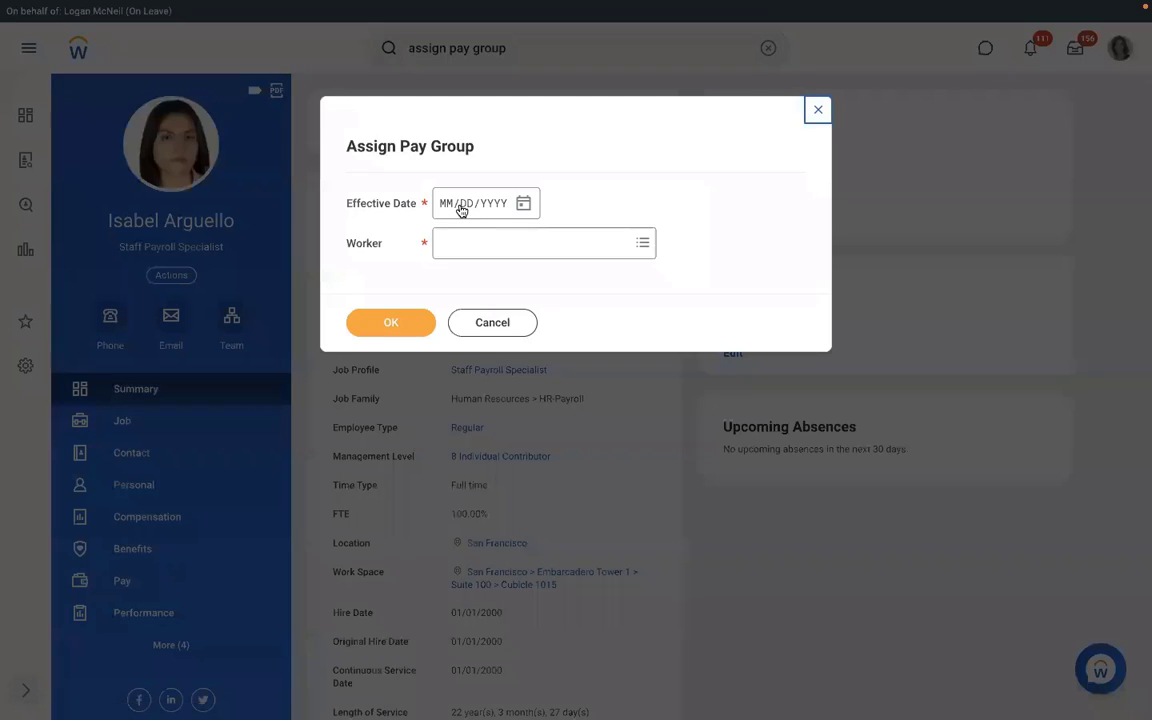
click(476, 320)
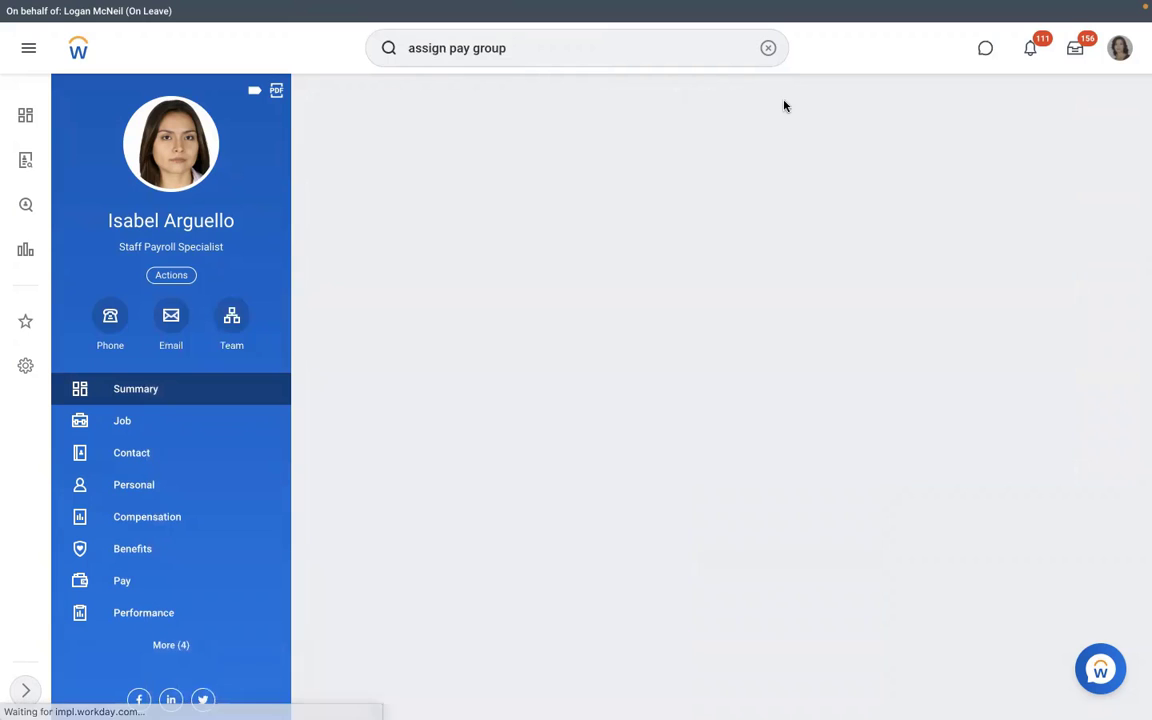
click(768, 48)
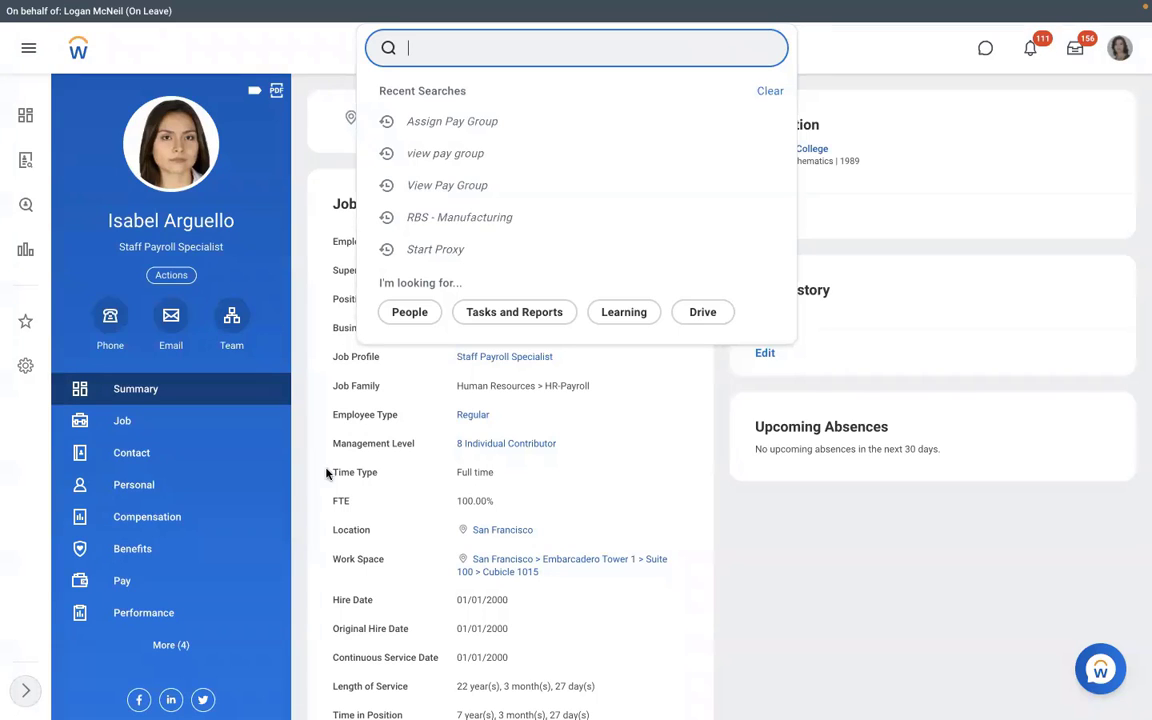
Step: From the worker's Pay tab, open RBS - Monthly PYG and show its automatic assignment rule
click(169, 588)
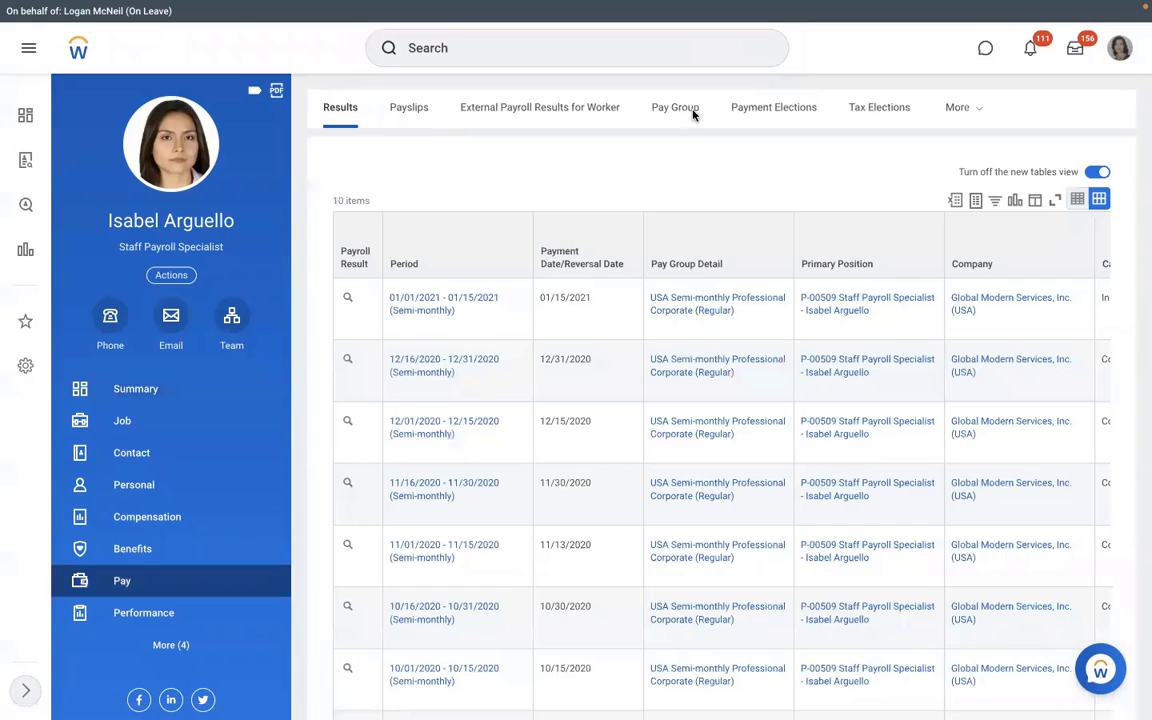
click(693, 112)
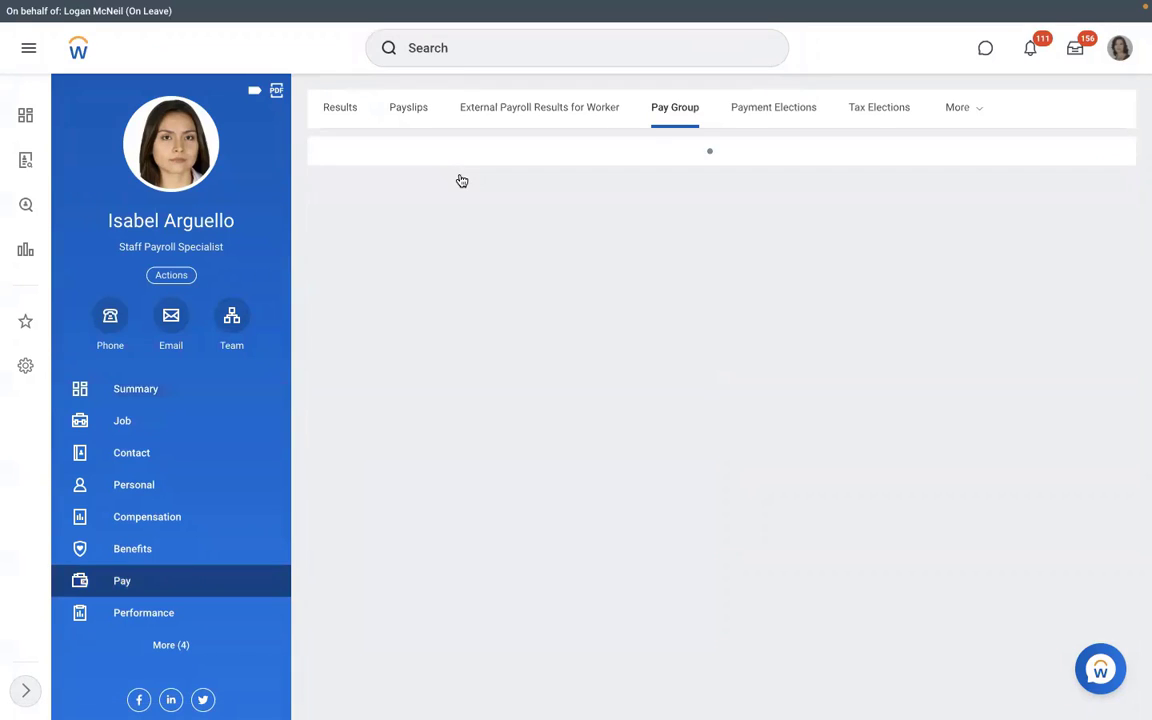
click(424, 183)
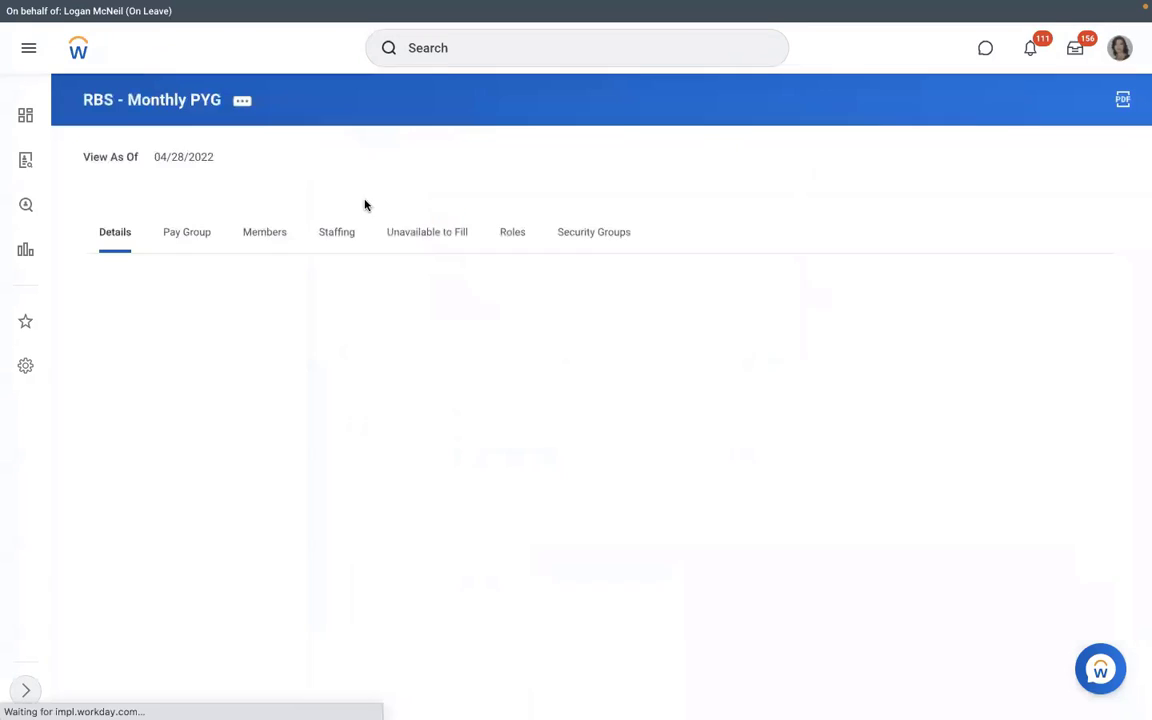
click(190, 240)
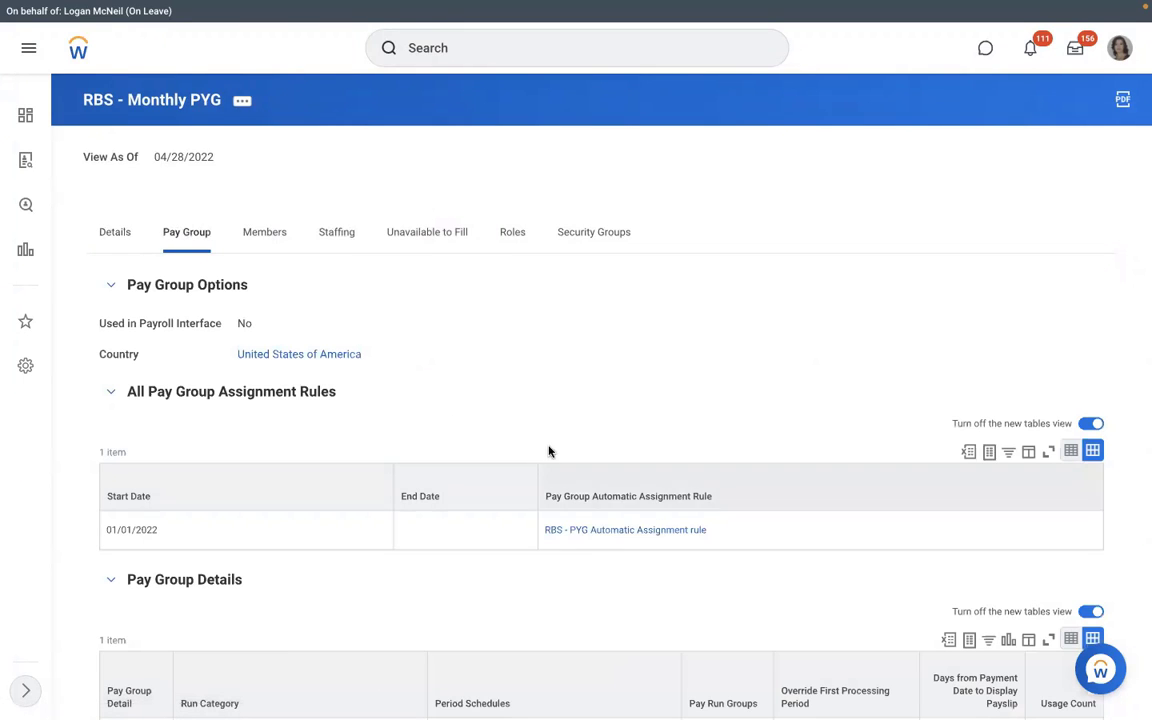
key(ctrl+Left)
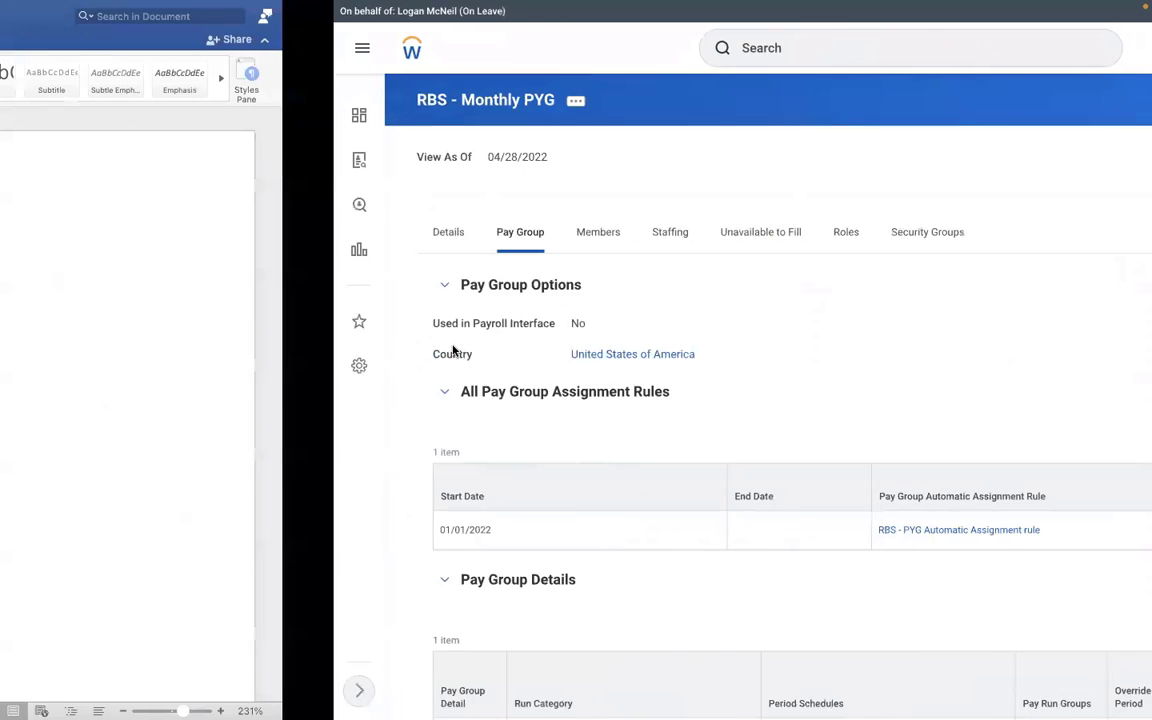
Step: In Word, type items '1. Assign PYG at Worker level' and 'Assign PYG through task'
text(1.)
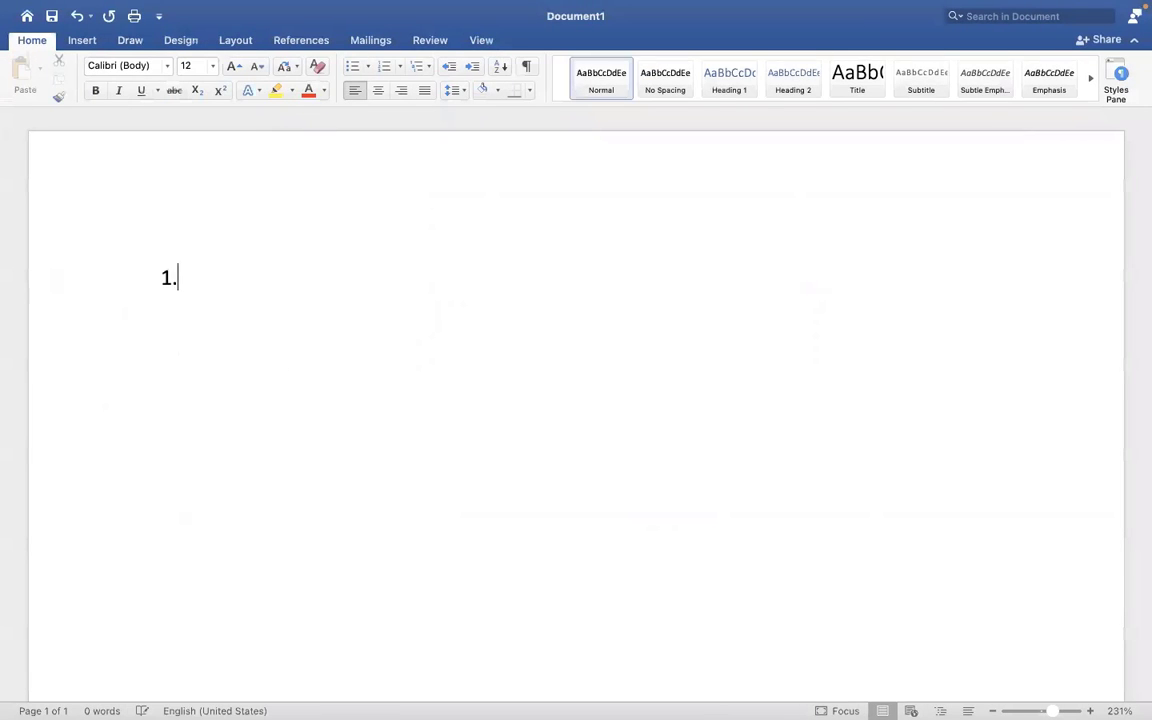
text( Assign pa)
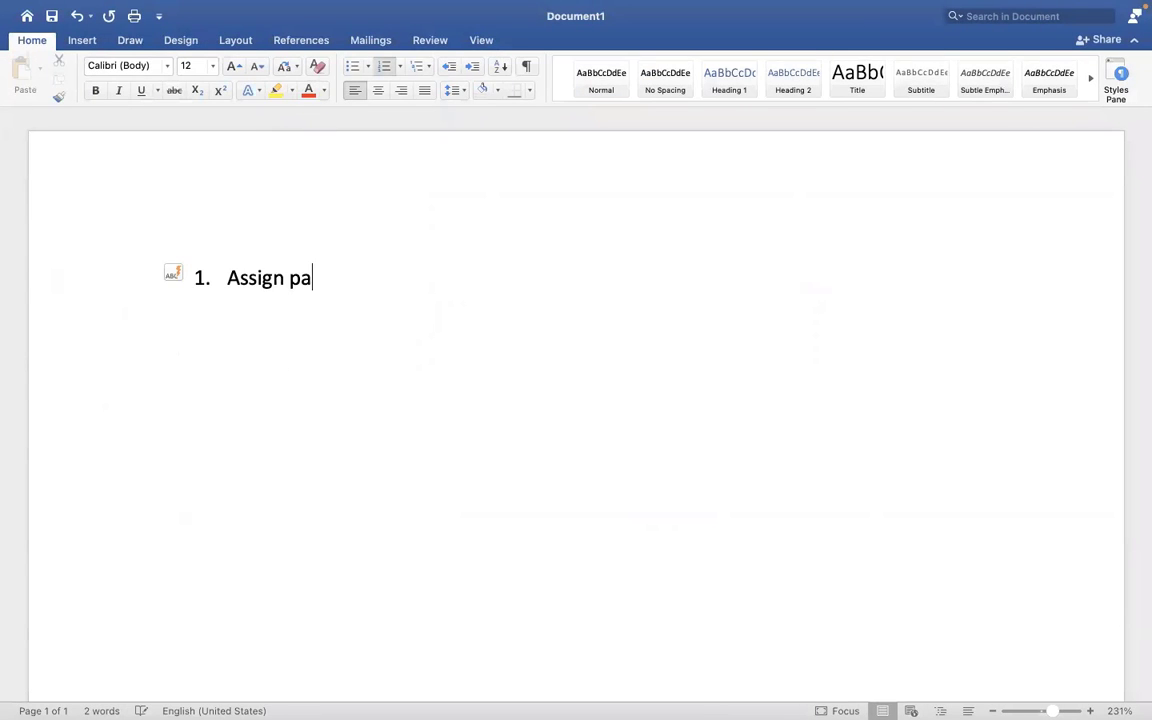
key(BackSpace)
key(BackSpace)
text(PYG a)
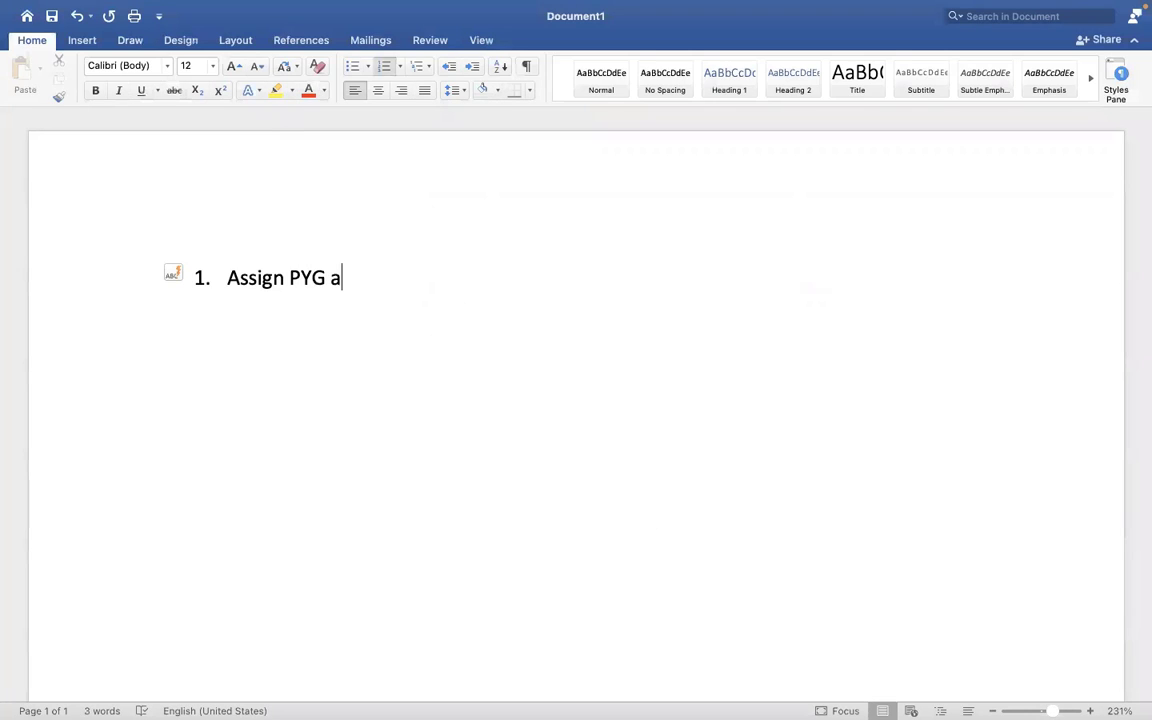
text(t Worklebe)
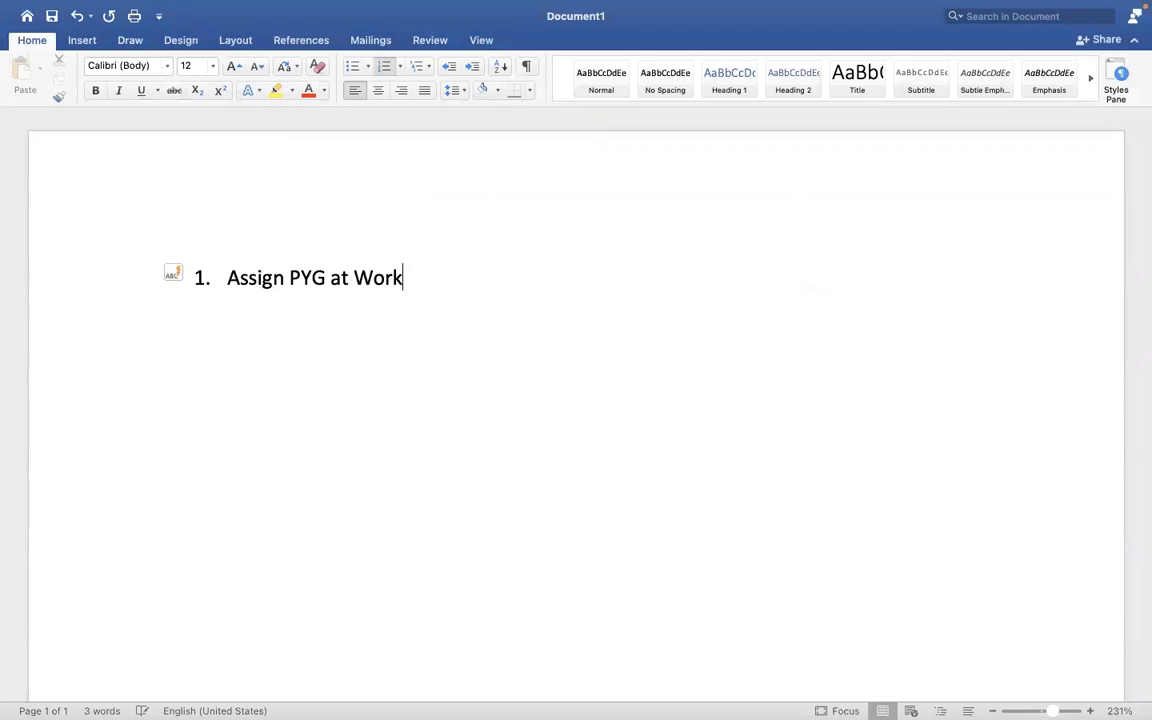
key(BackSpace)
key(BackSpace)
key(BackSpace)
key(BackSpace)
text(er lev)
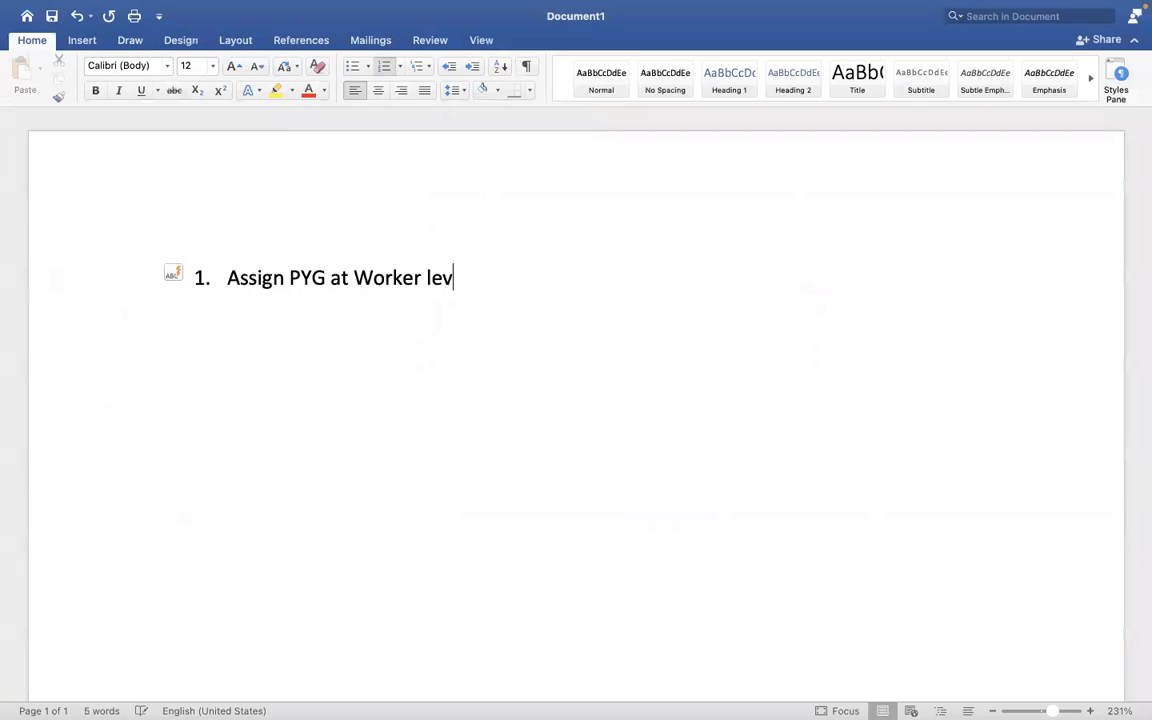
text(el)
key(Return)
text(Assign )
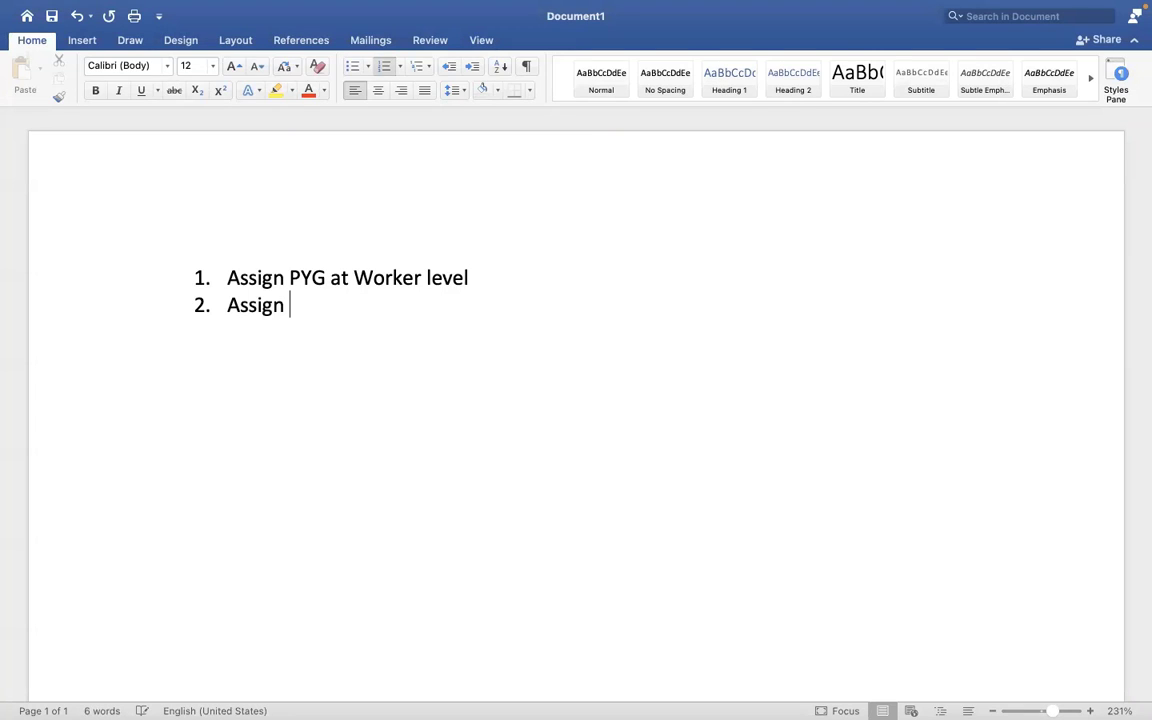
text(PYG at)
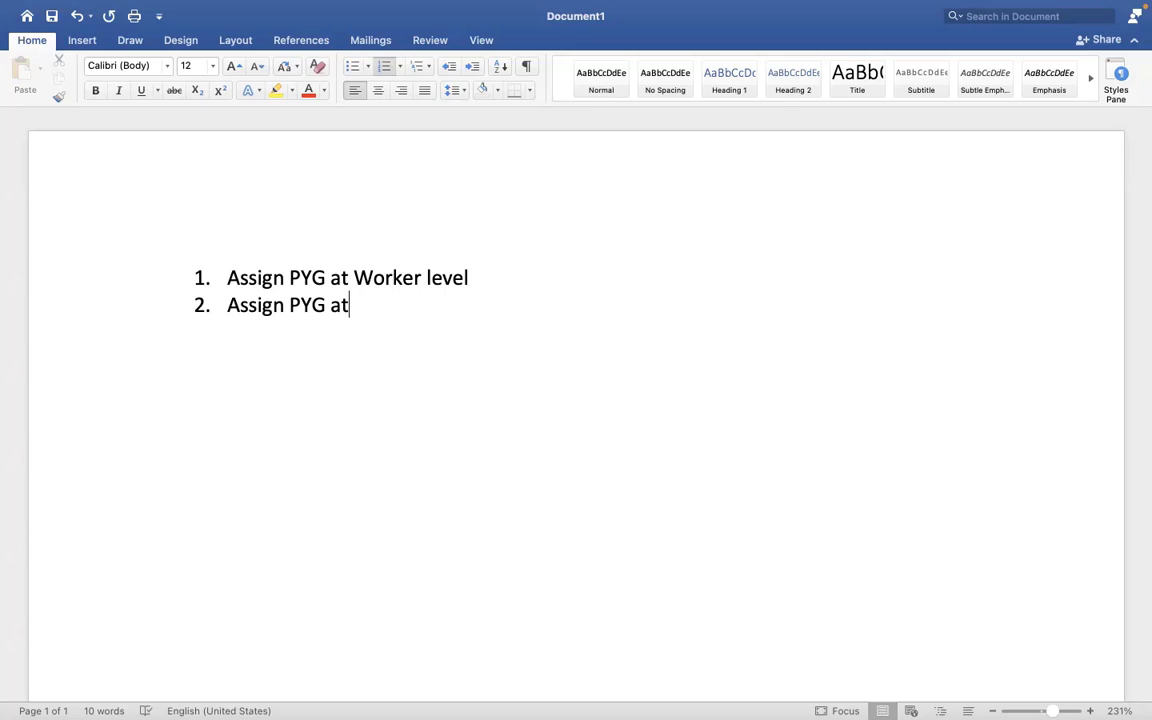
key(BackSpace)
key(BackSpace)
text(thro)
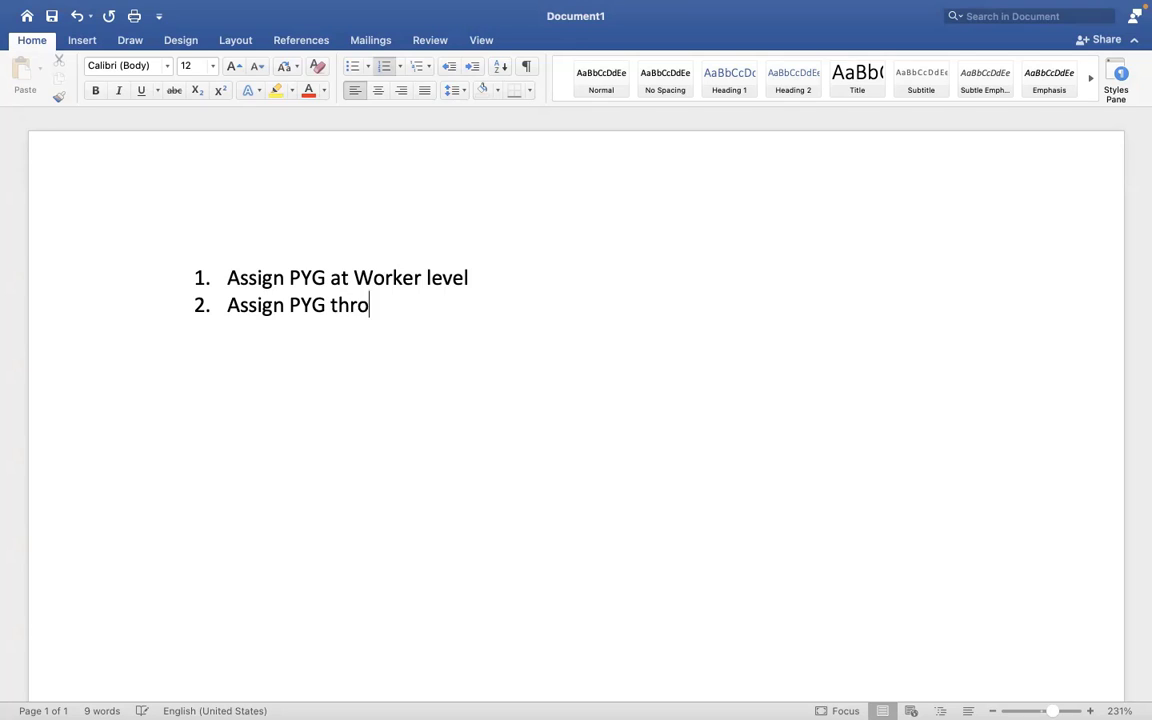
text(ugh task)
Step: Add a third item, 'Assign/default the PYG based on automatic rule', and return to Workday
key(Return)
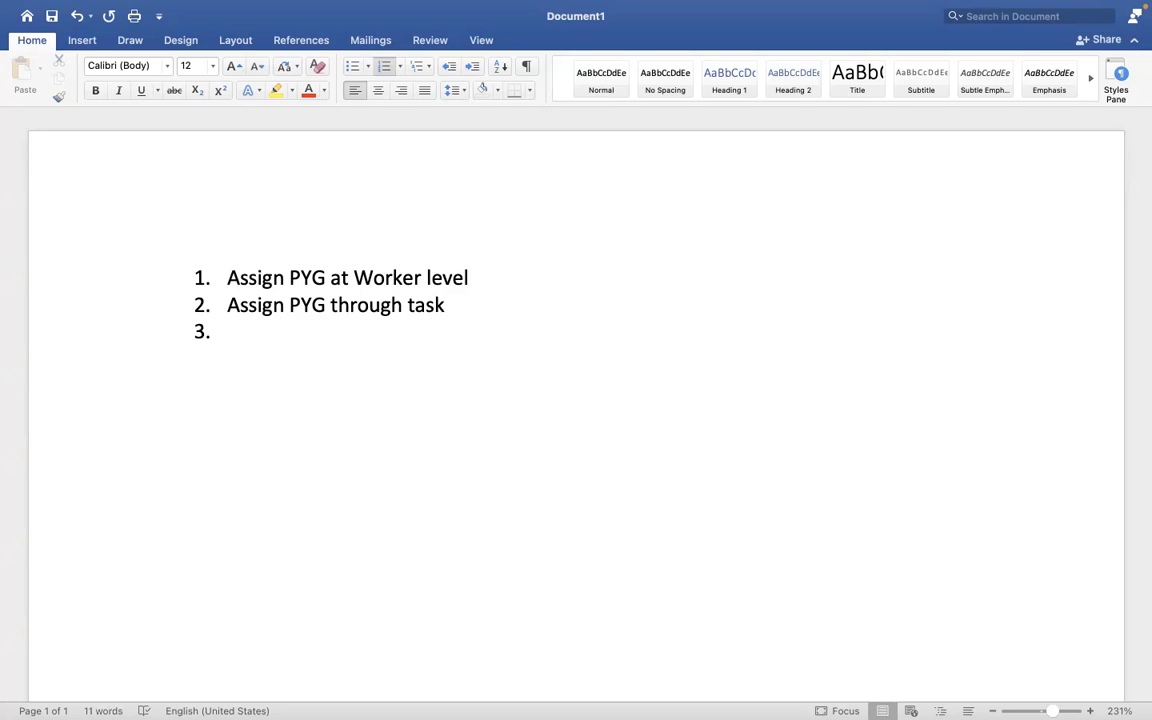
text(A)
key(BackSpace)
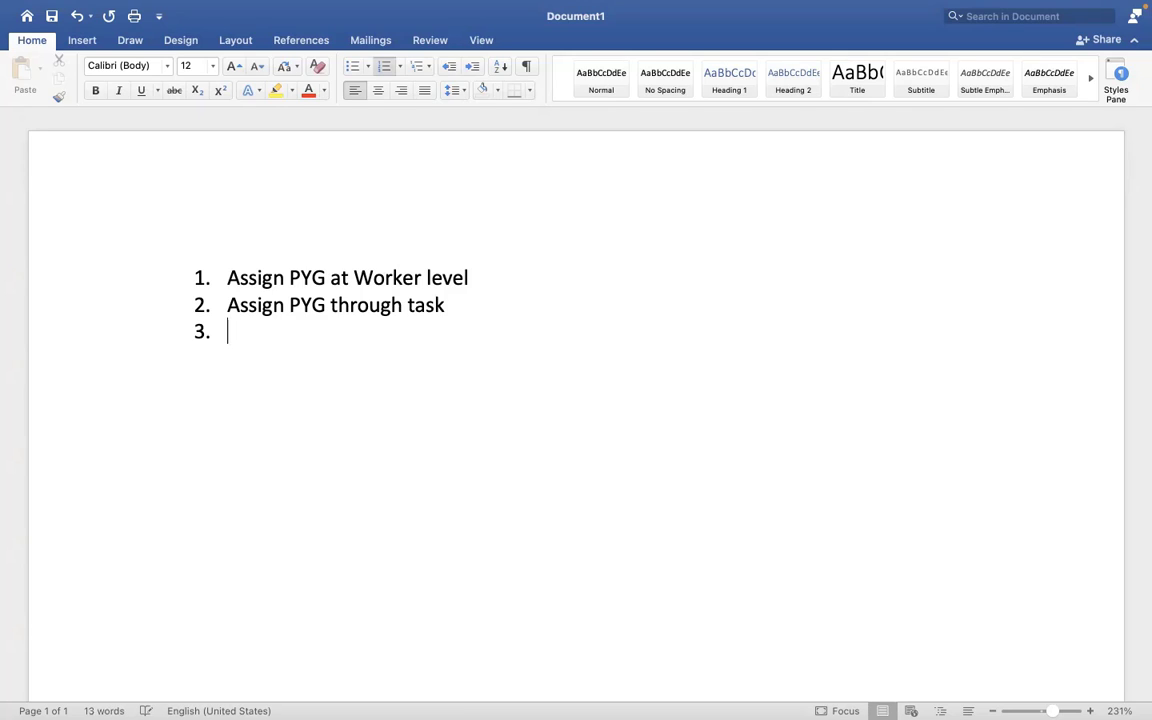
text(Assign/de)
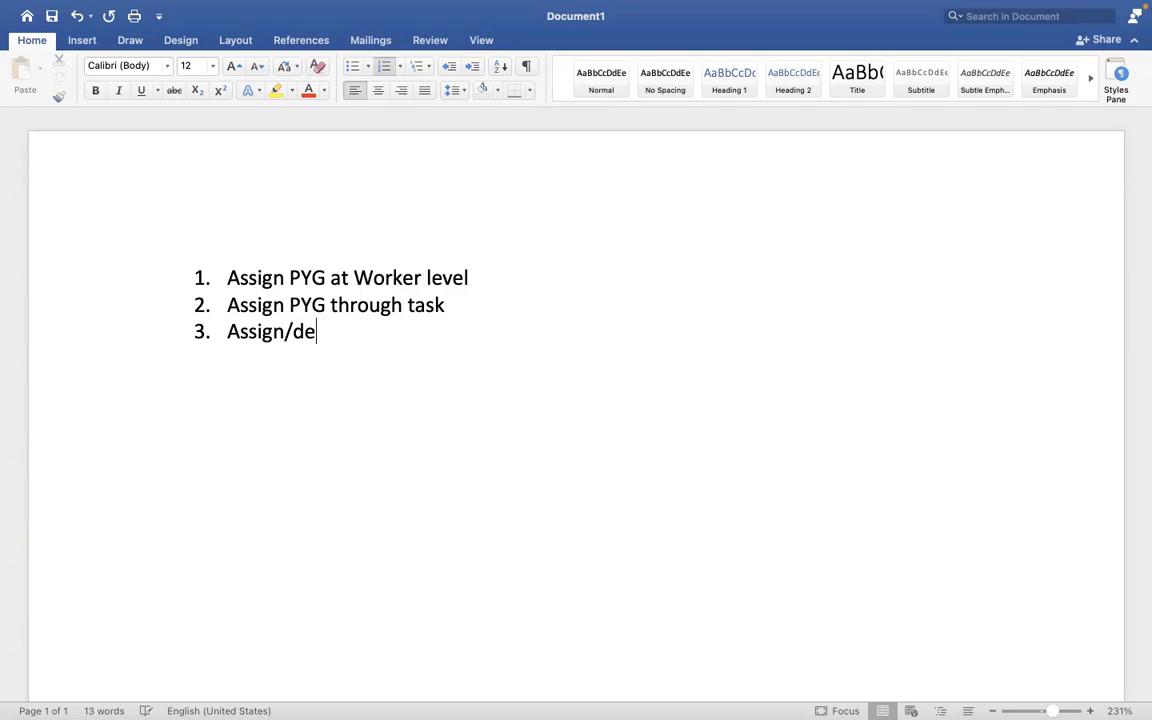
text(fault the )
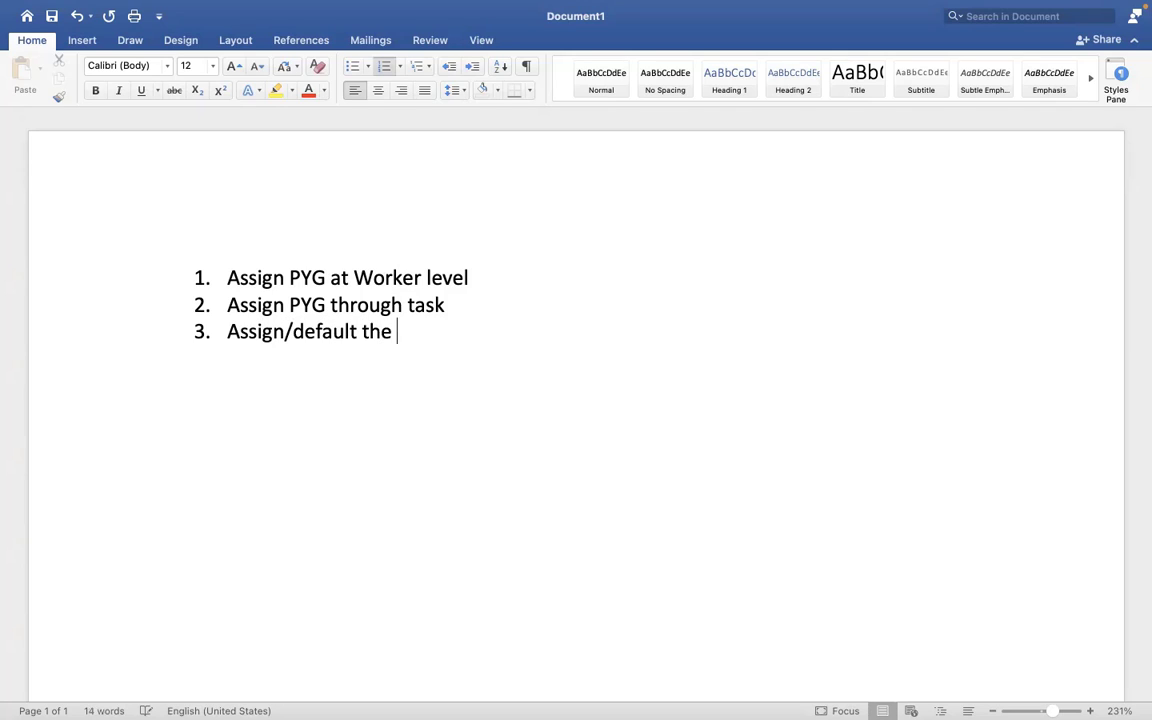
text(PYG ba)
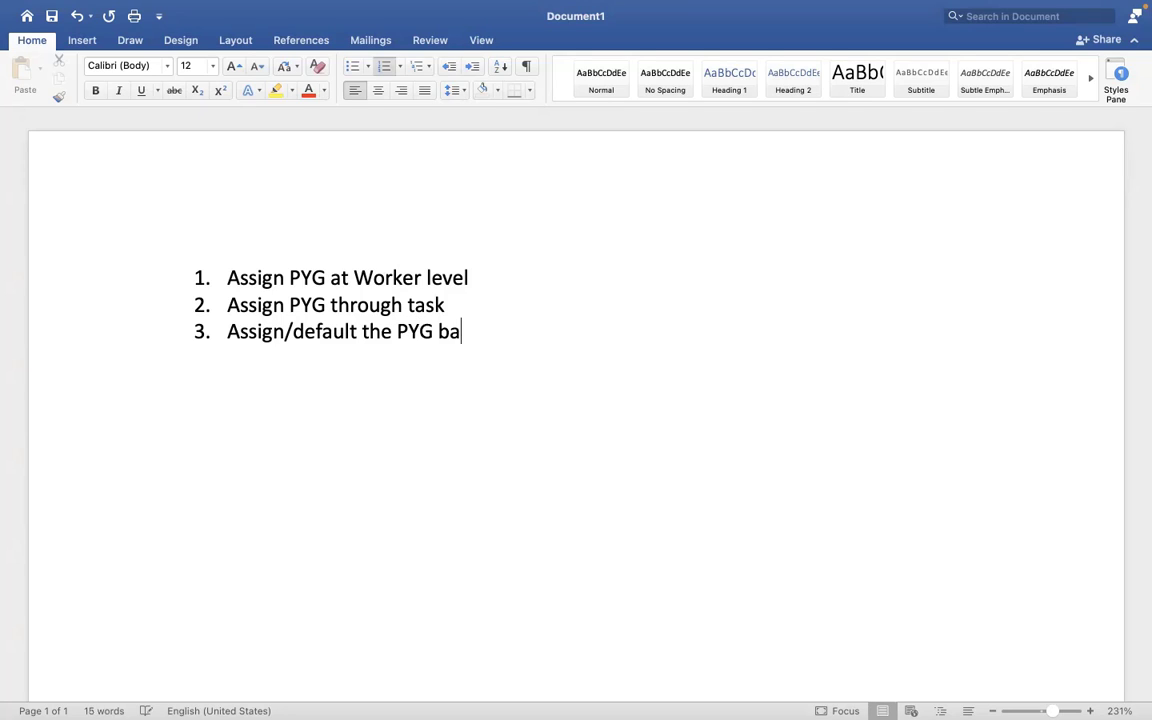
text(sed on a)
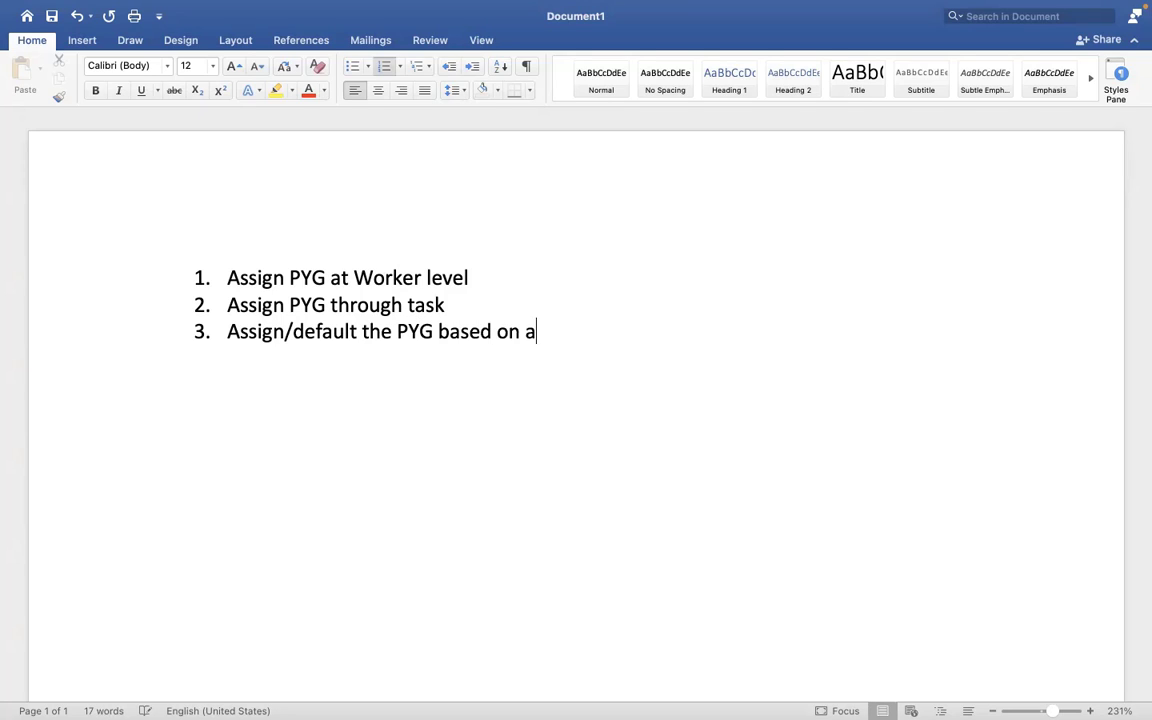
text(utomatic rule)
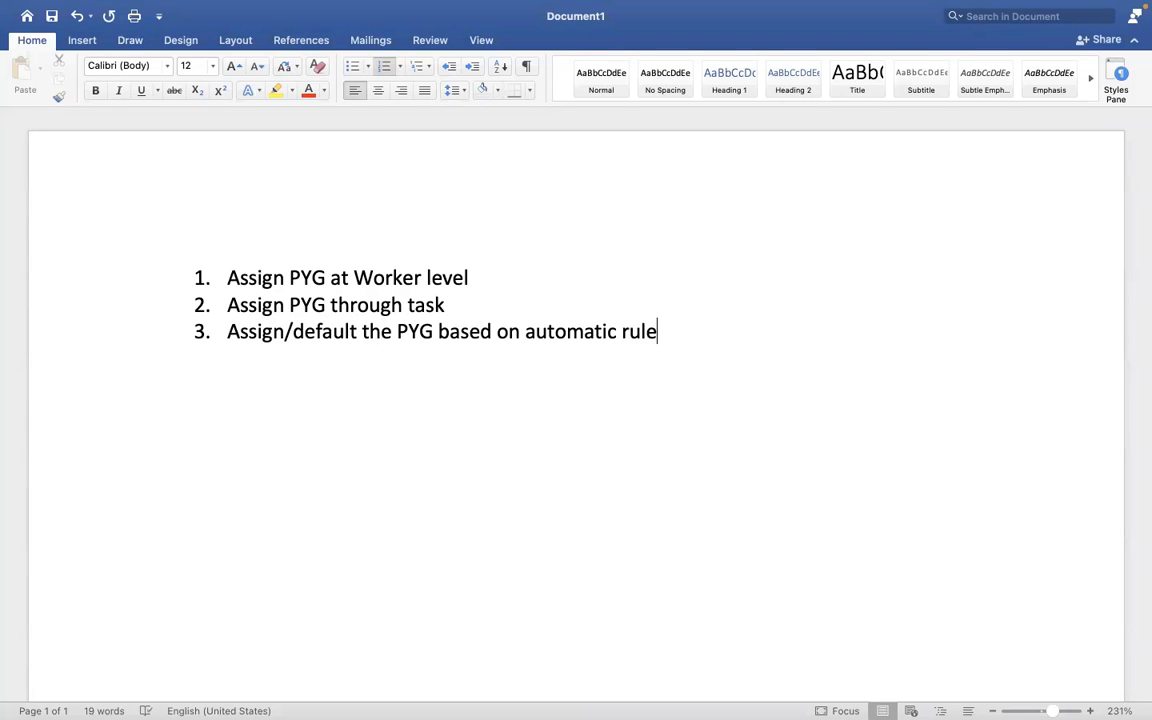
key(ctrl+Right)
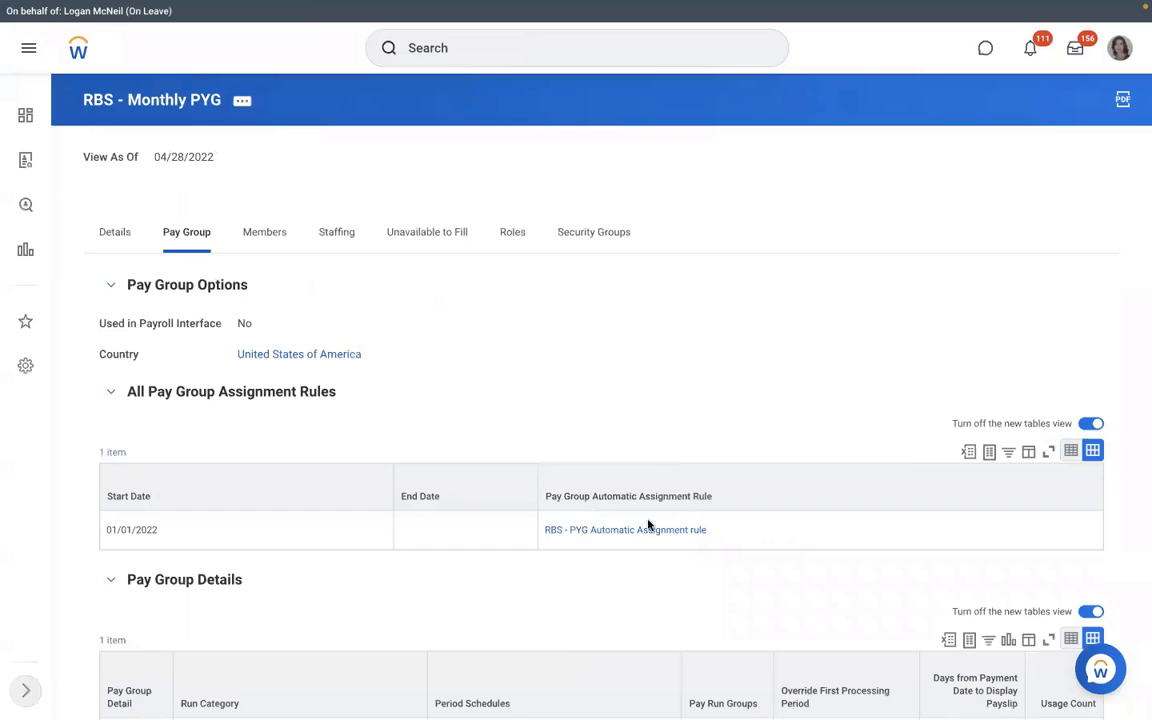
Step: Check the RBS - PYG Automatic Assignment rule's usage and conditions, then open RMS - Manufacturing ()
click(604, 533)
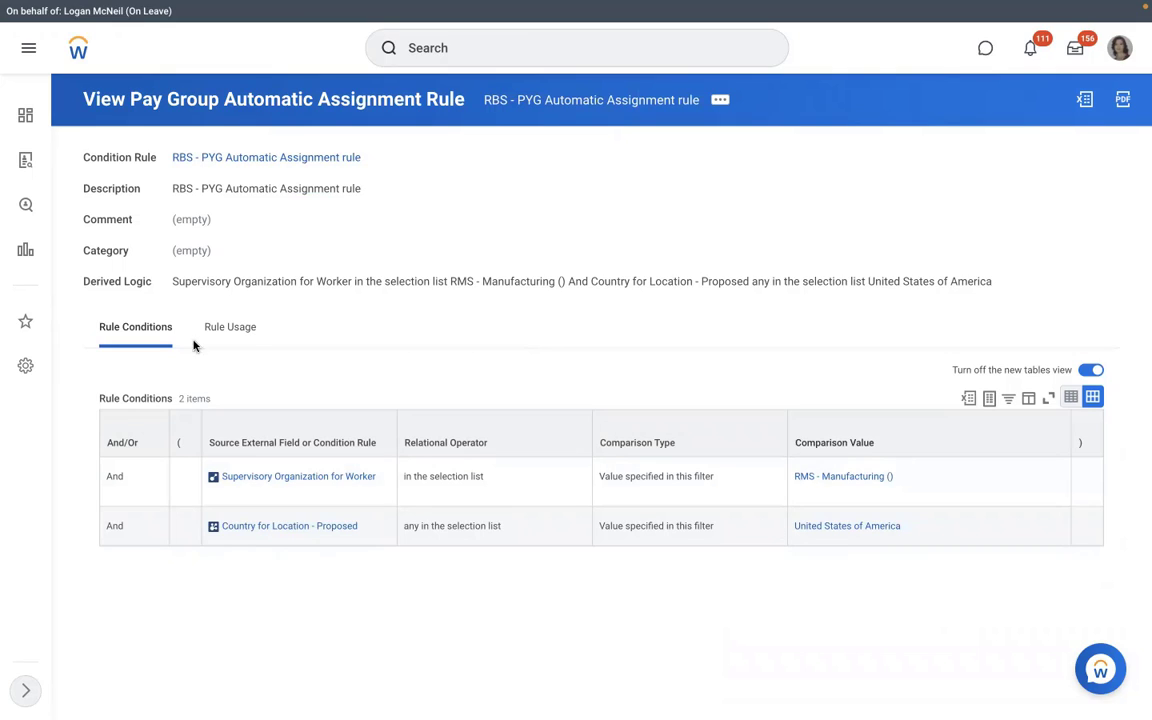
click(229, 327)
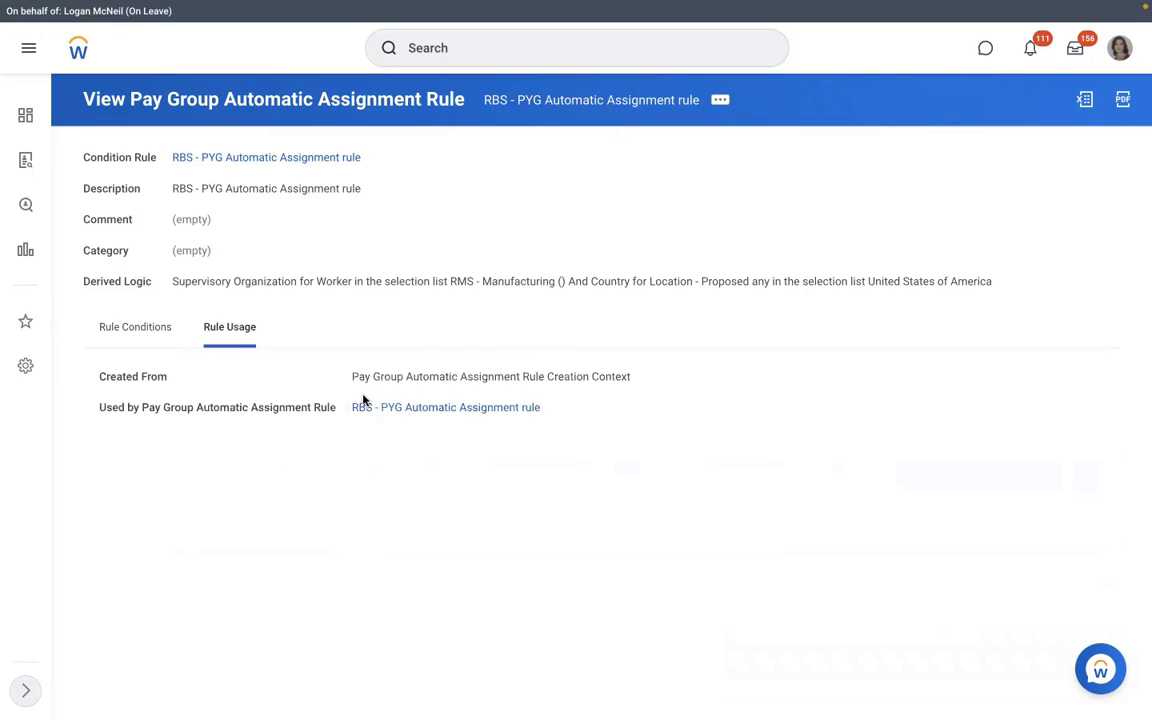
click(428, 409)
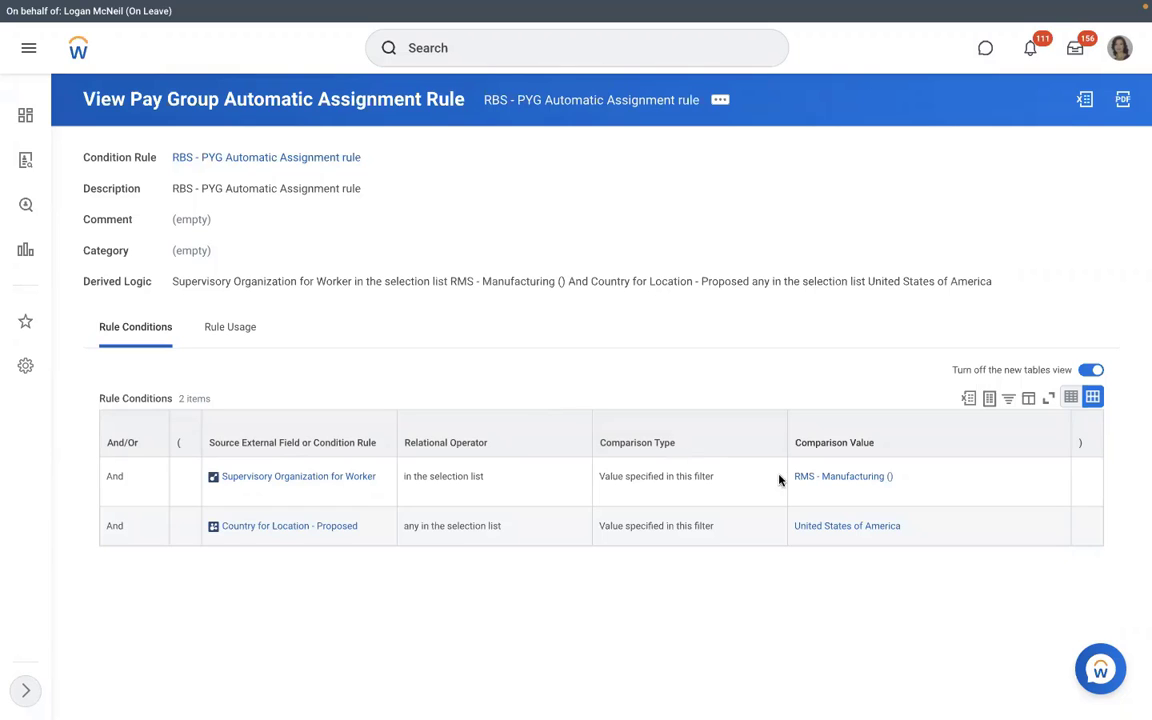
click(800, 486)
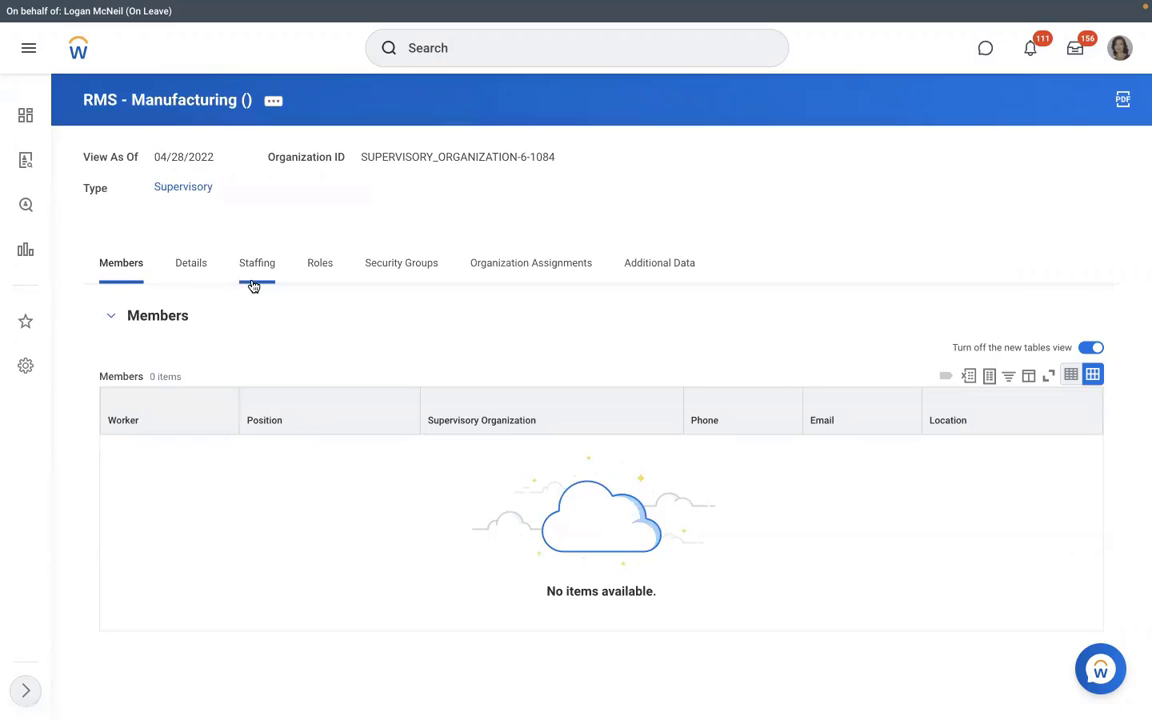
Step: View the organization's staffing model, then start a 'create position' process definition and cancel it
click(254, 284)
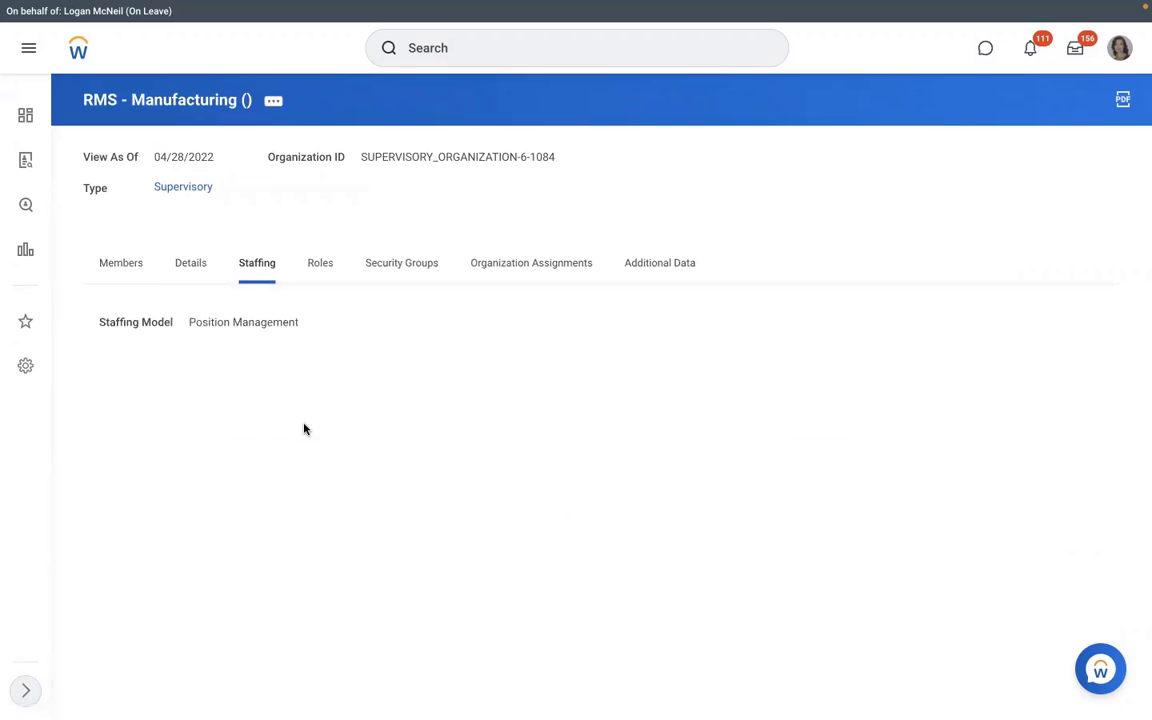
click(281, 104)
mouse_move(380, 267)
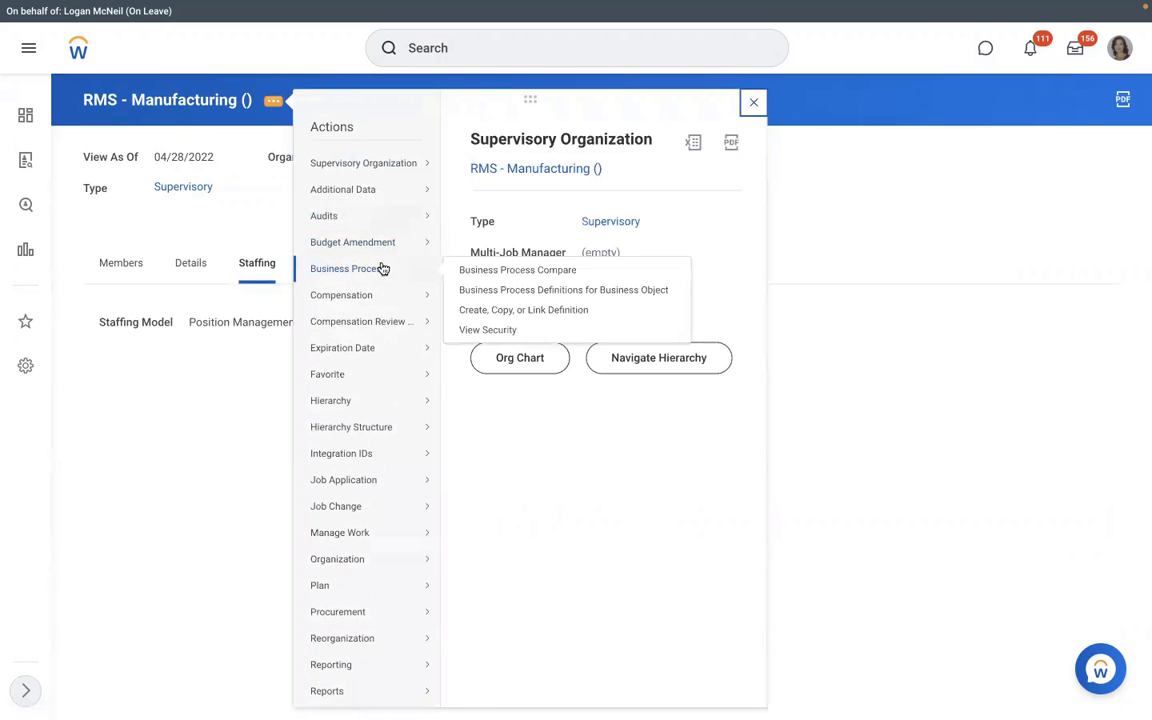
click(483, 309)
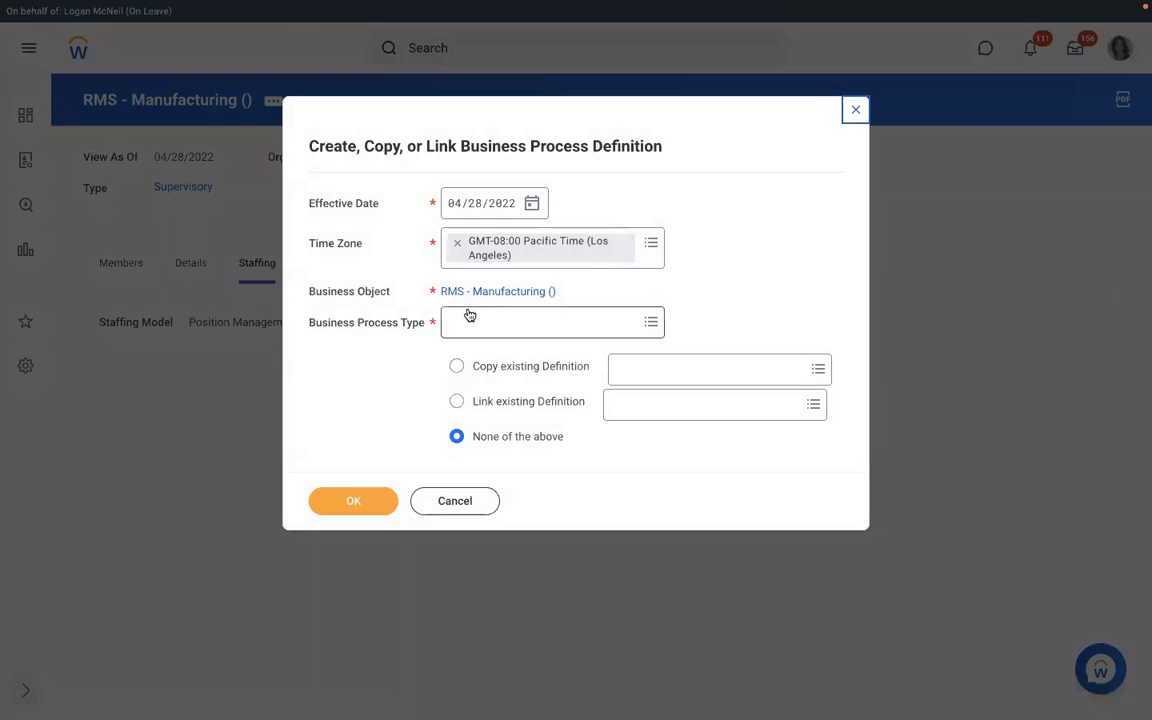
click(466, 321)
text(creat)
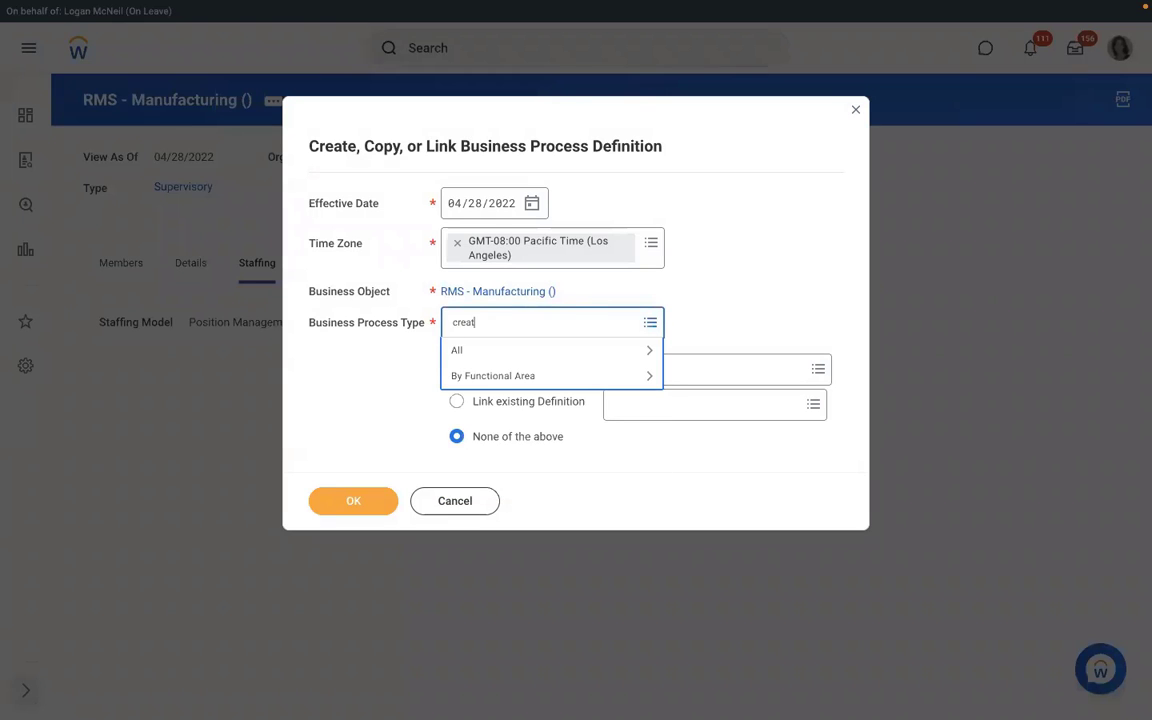
text(e position)
key(Return)
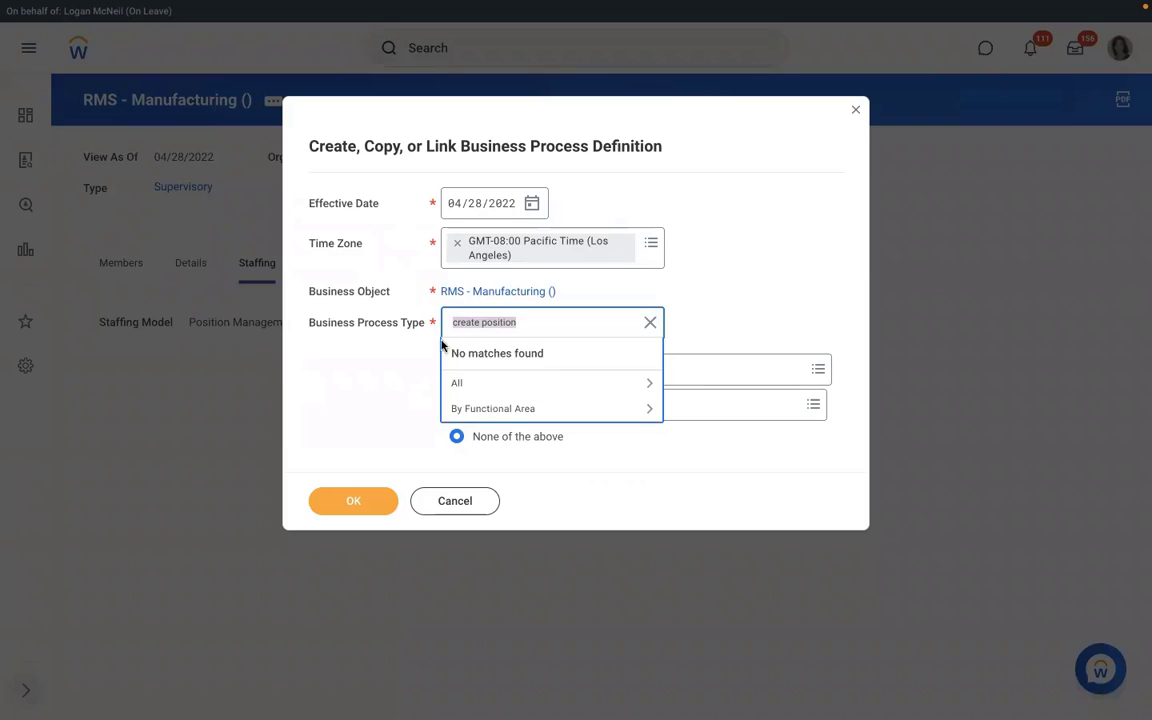
click(433, 499)
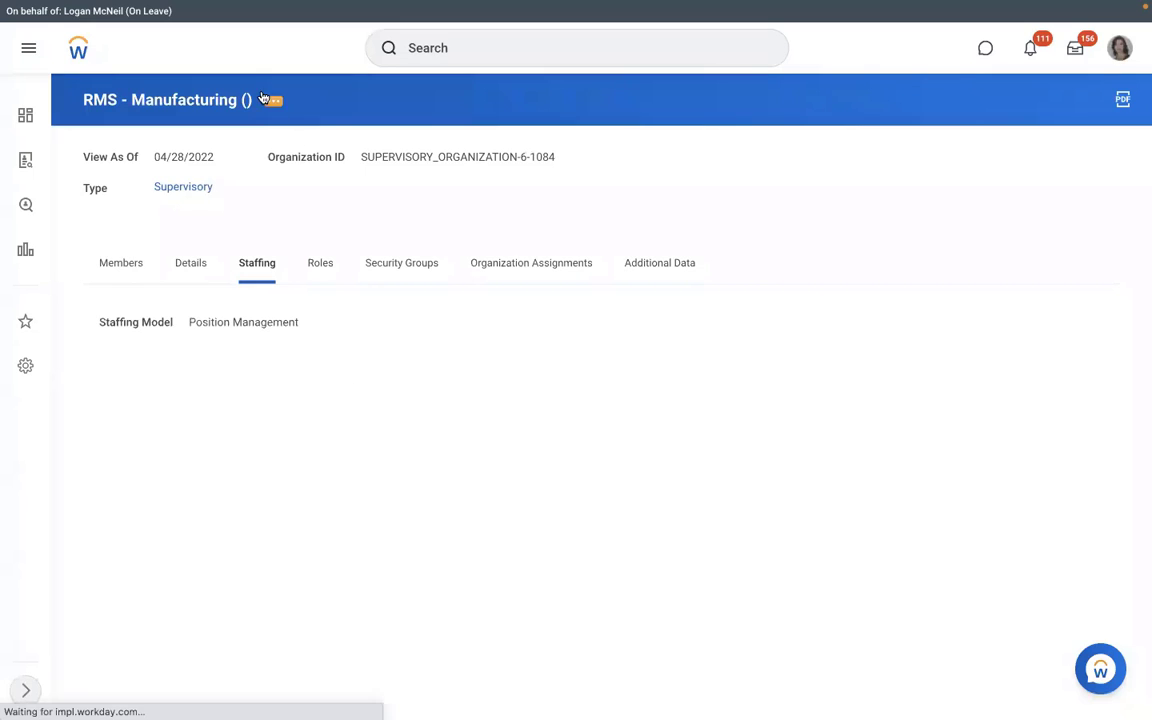
Step: Create a Hire business process definition for RMS - Manufacturing () via Create, Copy, or Link Definition
click(272, 108)
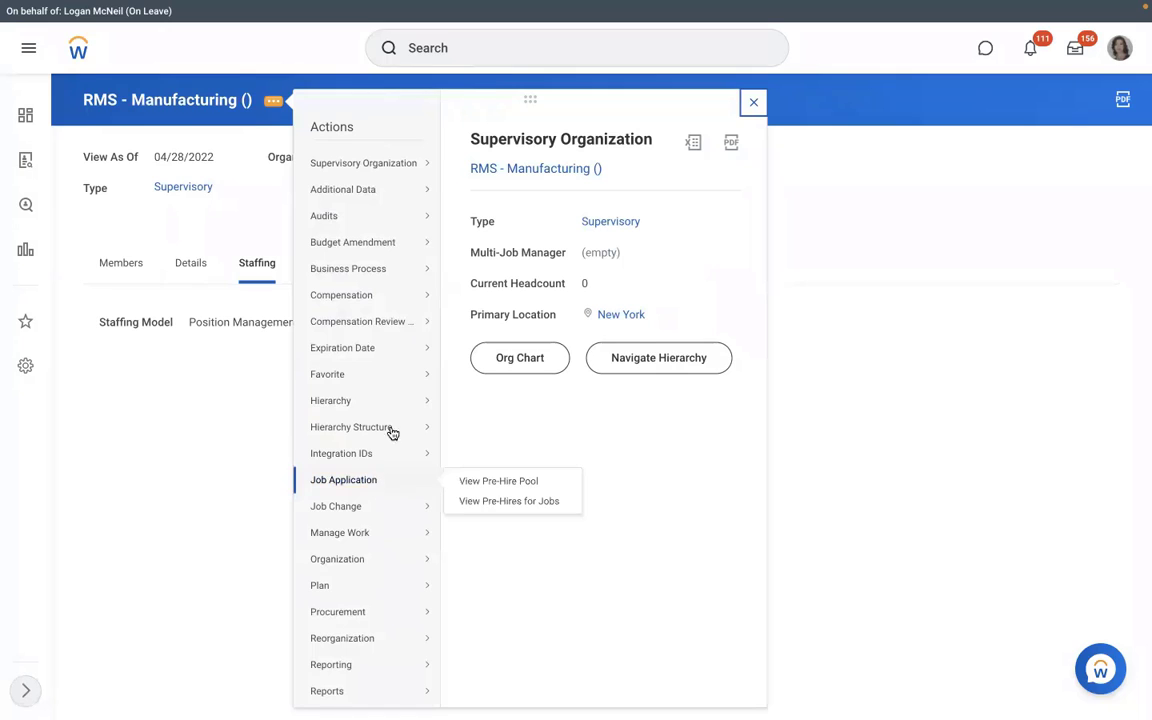
mouse_move(372, 268)
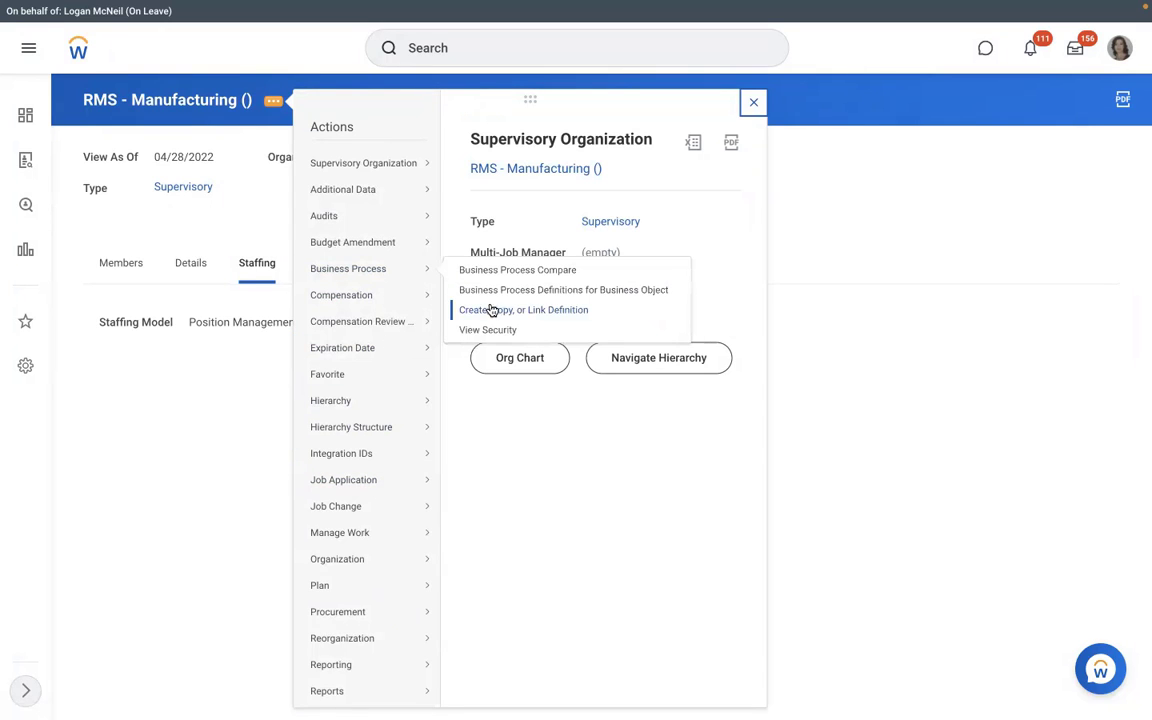
click(491, 311)
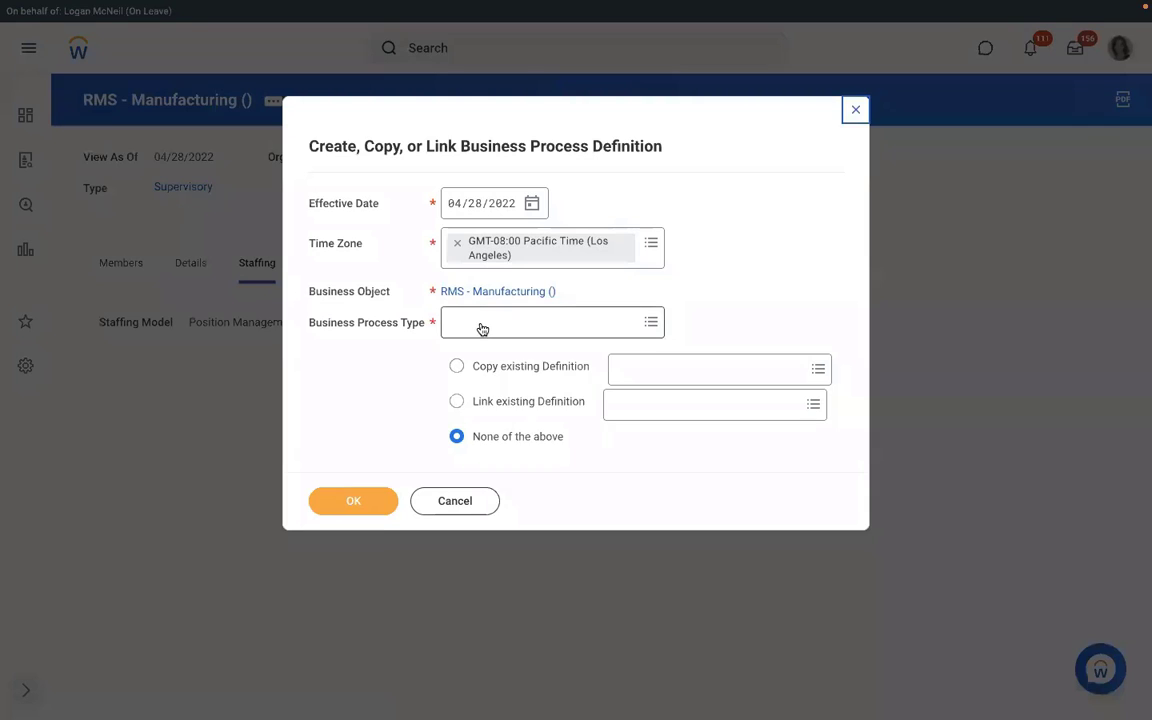
click(479, 325)
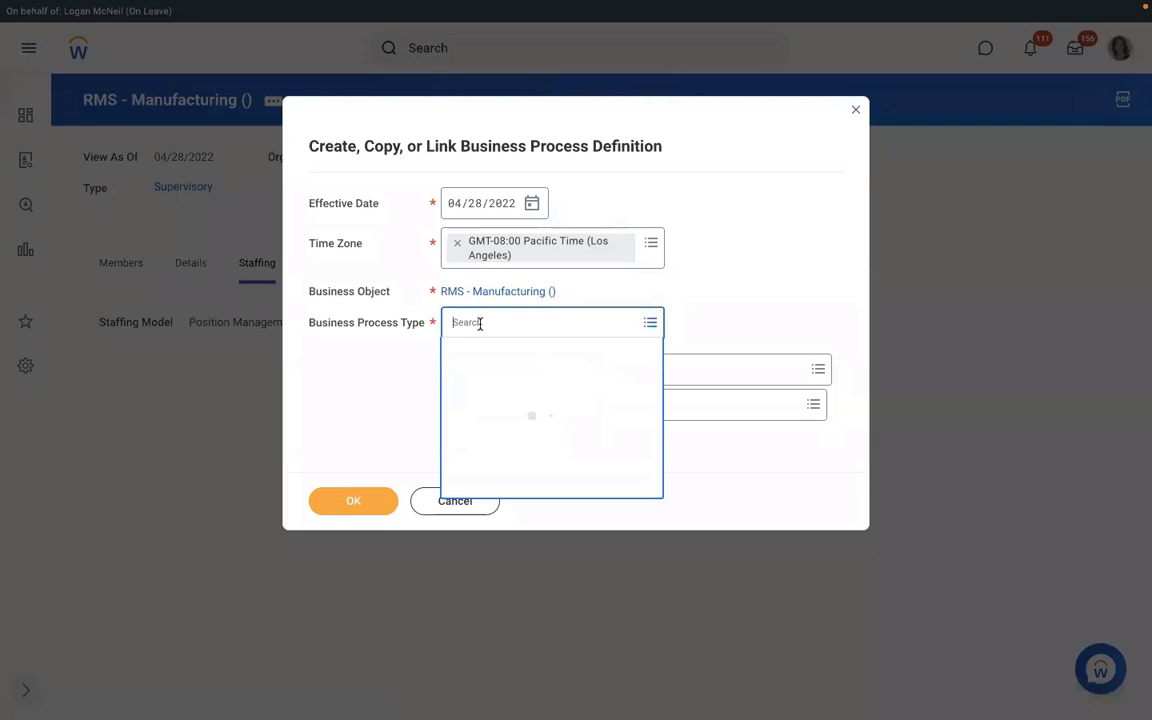
text(hire)
key(Return)
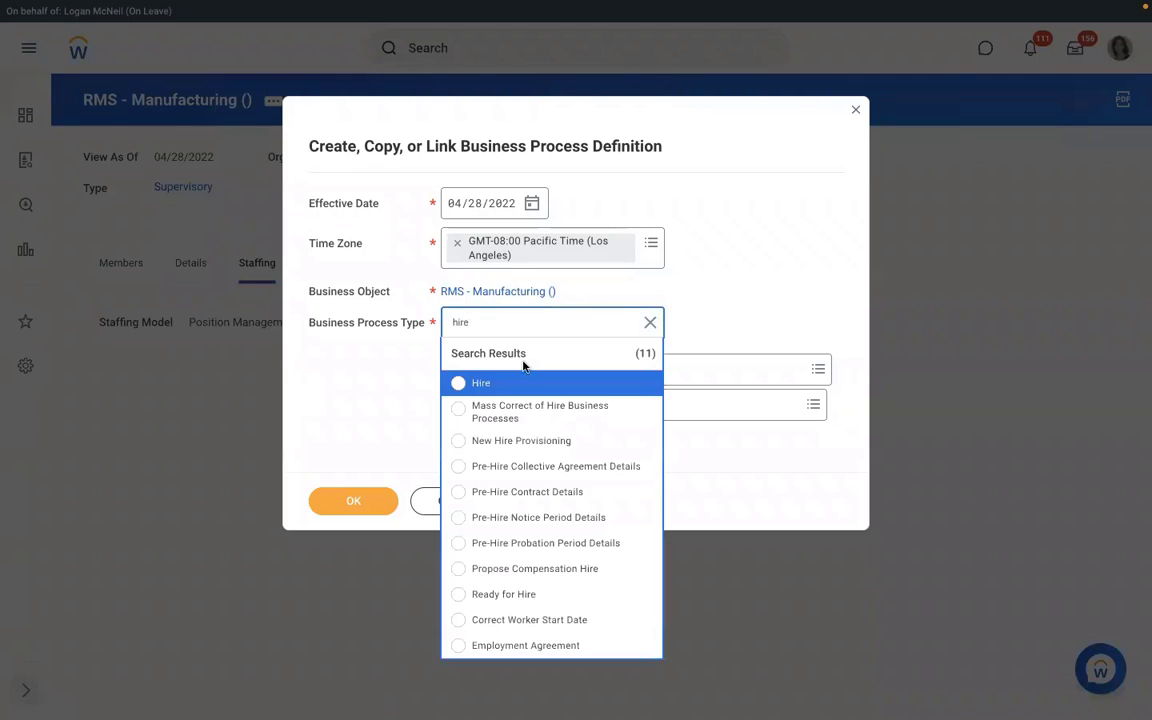
click(507, 381)
click(337, 504)
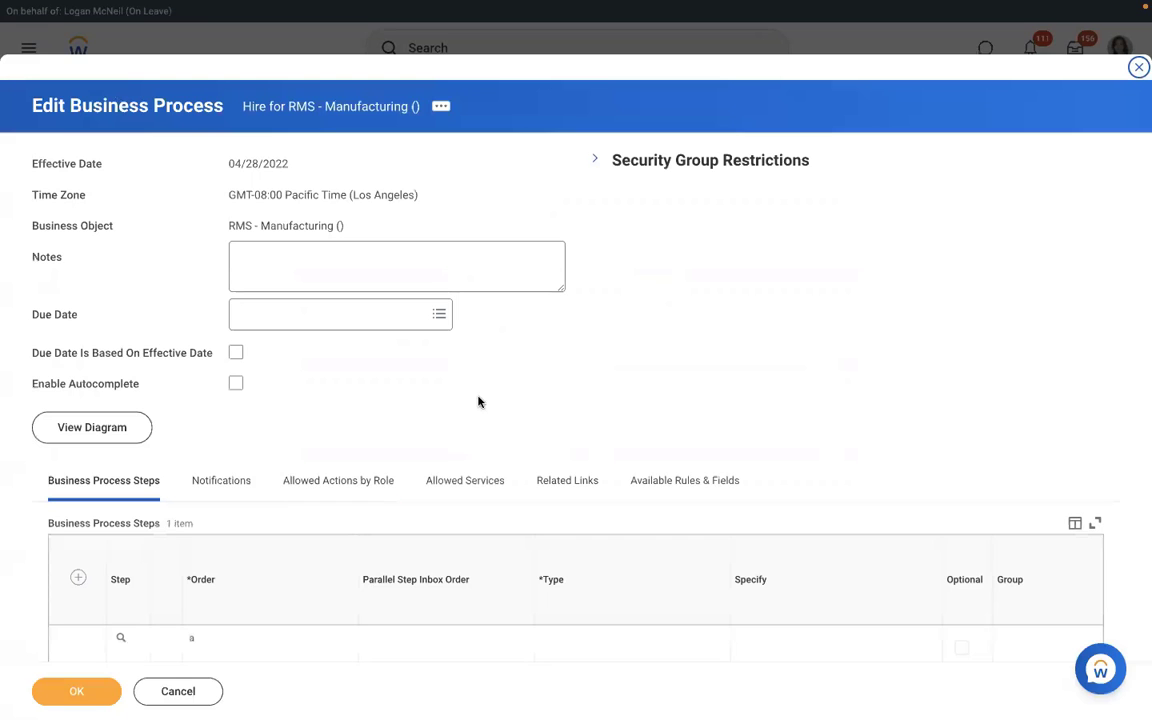
Step: Add step b to the Hire process as an Action that does Assign Pay Group
click(478, 402)
scroll(478, 402, down, 1)
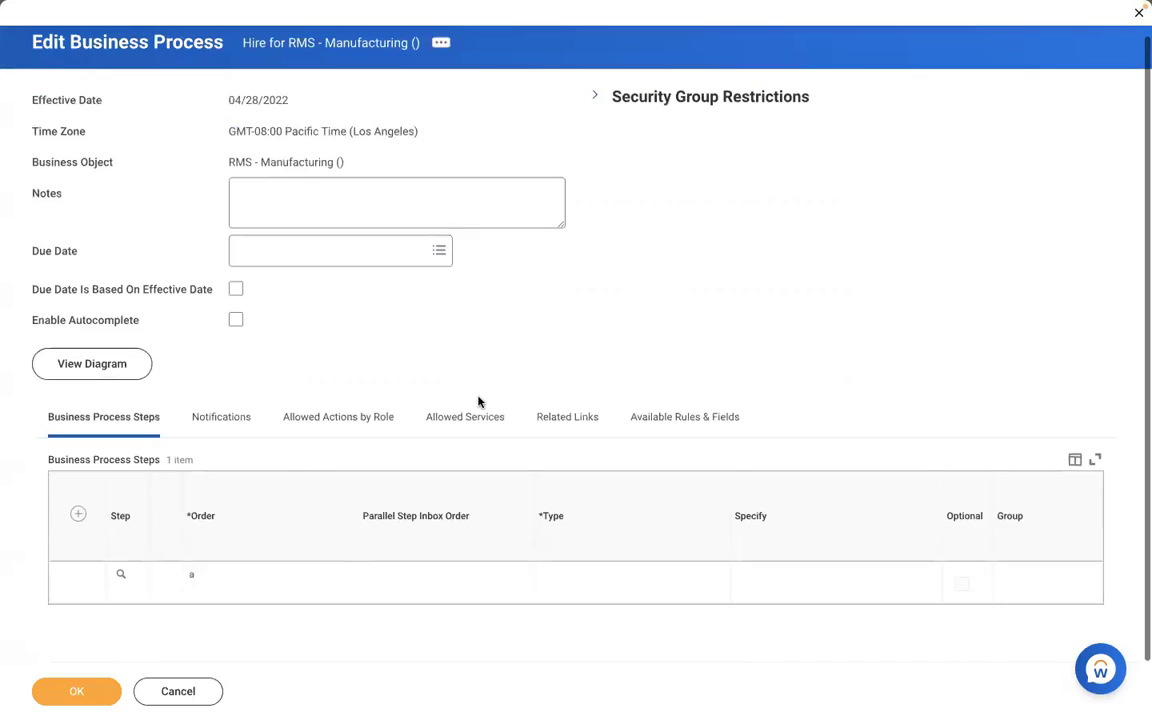
click(78, 514)
click(256, 584)
text(b)
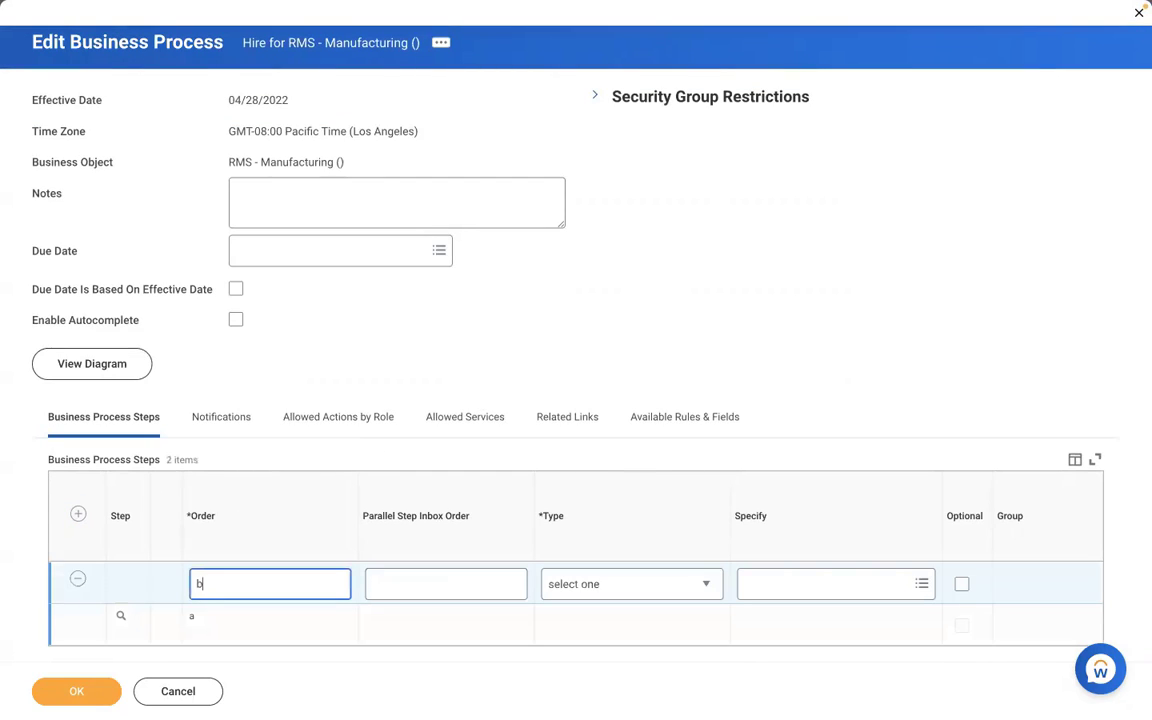
click(577, 584)
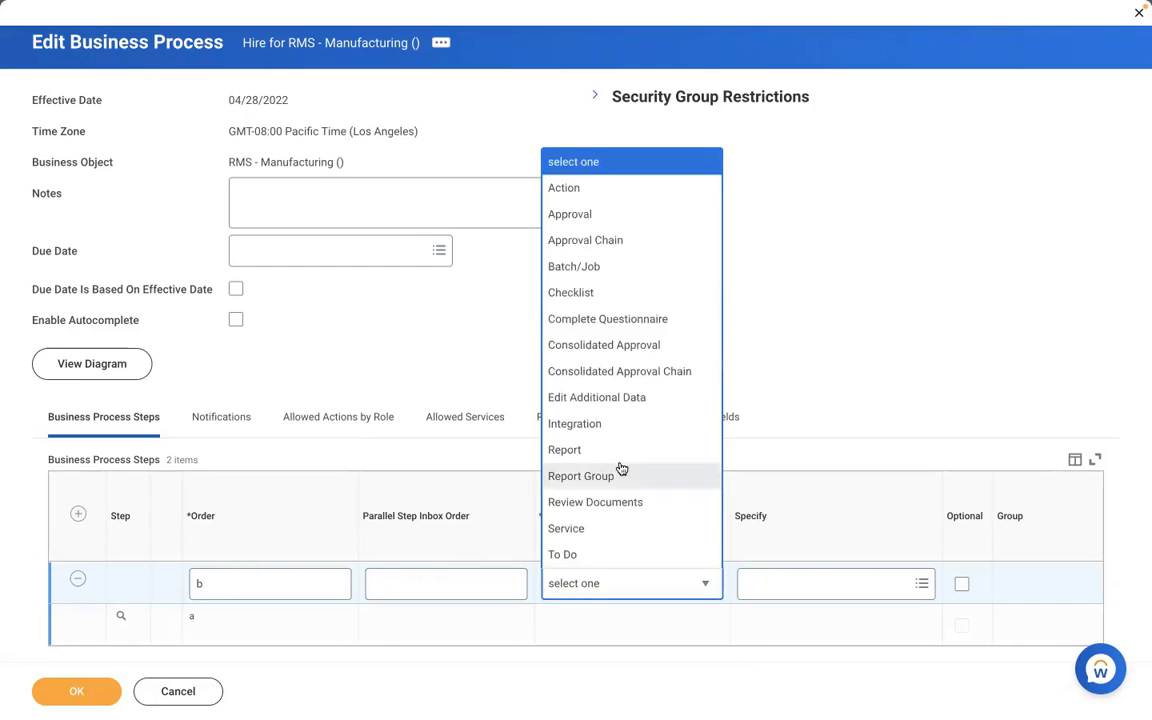
click(573, 195)
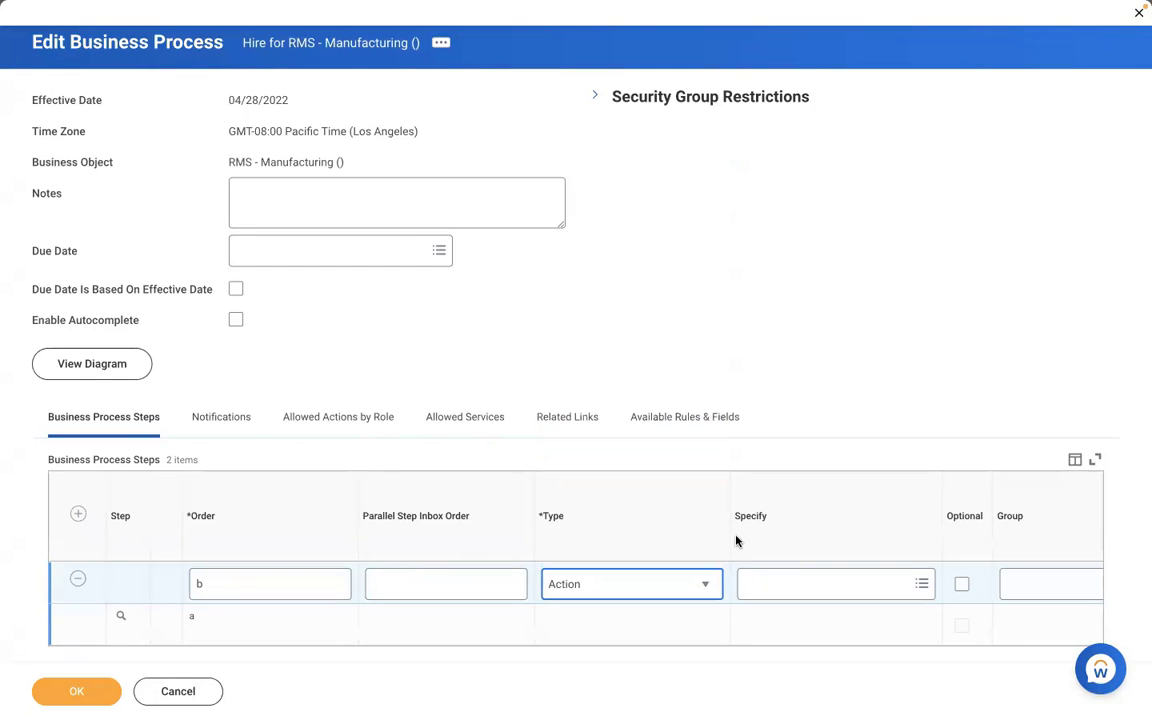
click(784, 585)
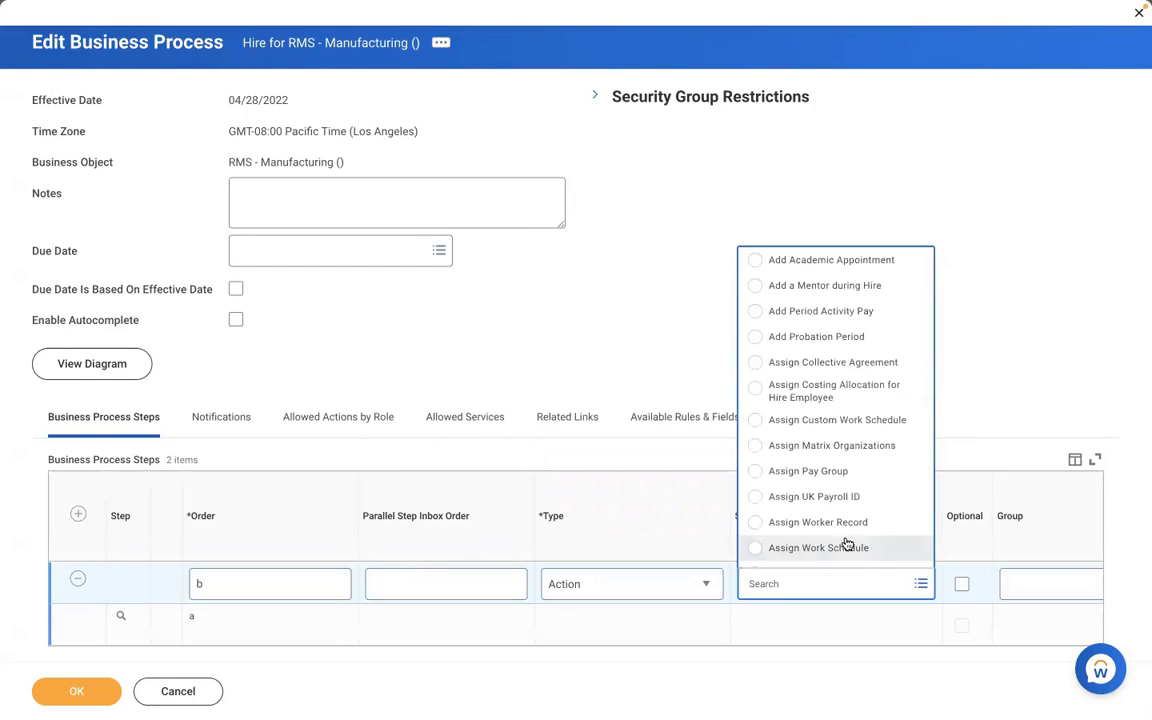
click(803, 472)
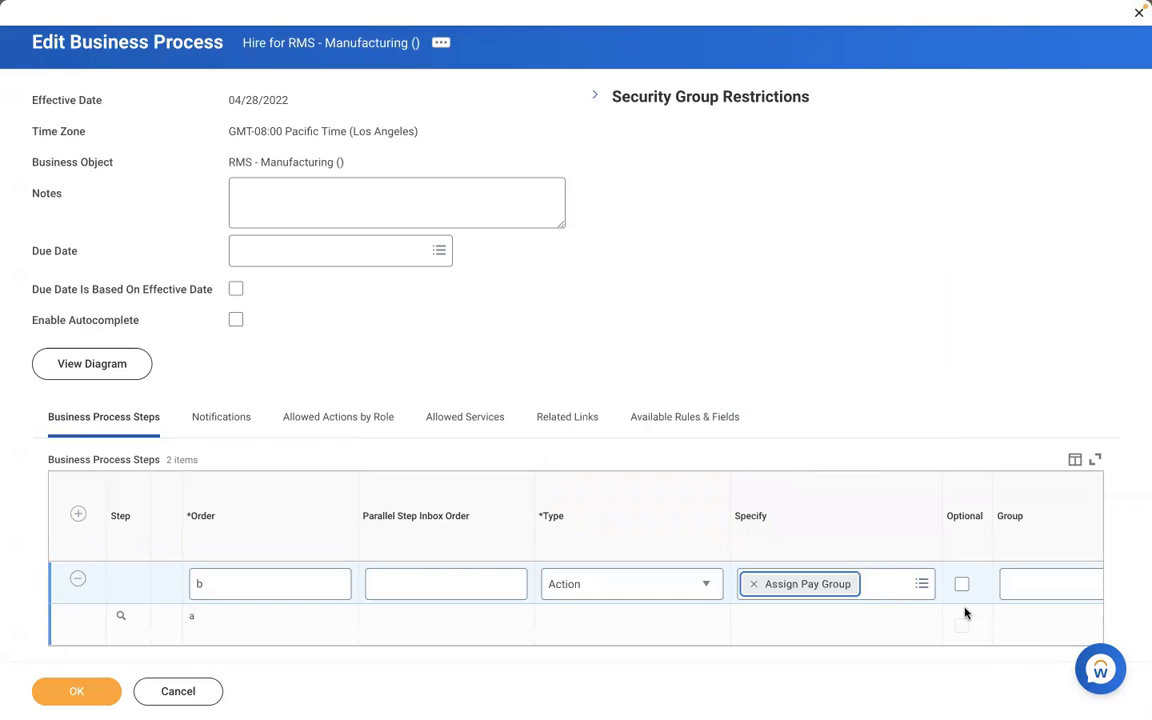
click(964, 612)
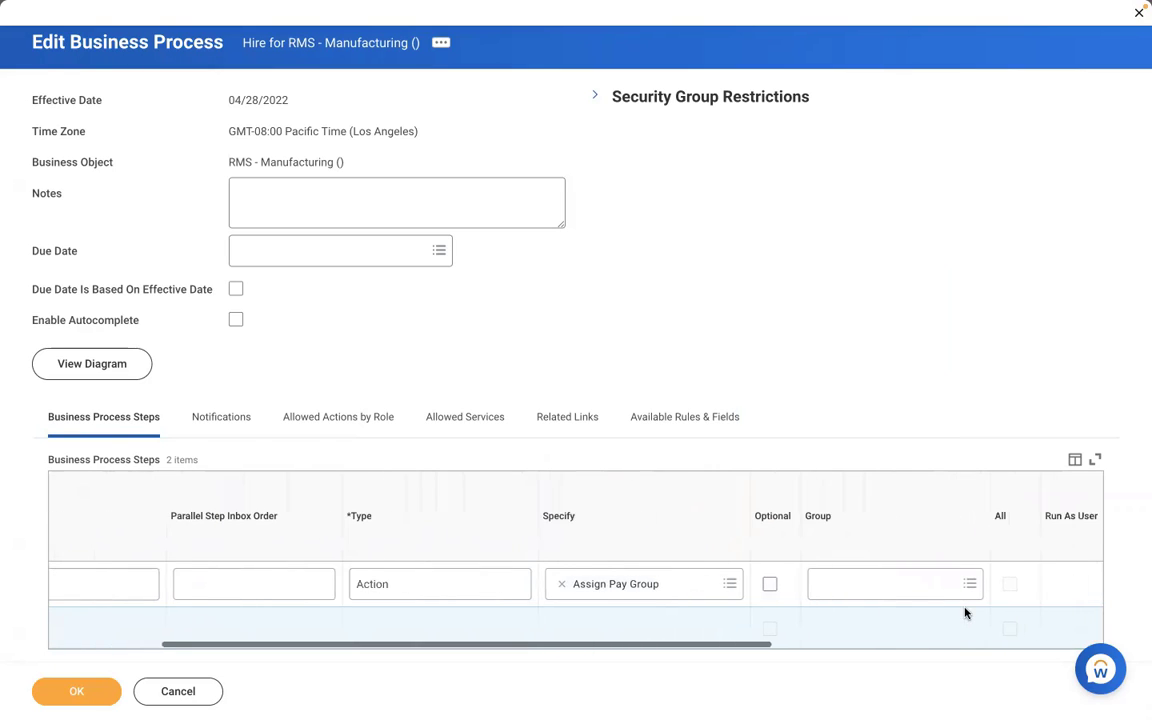
Step: Assign step b to the Payroll Partner group, review its details, and save the Hire process
click(887, 585)
text(pay)
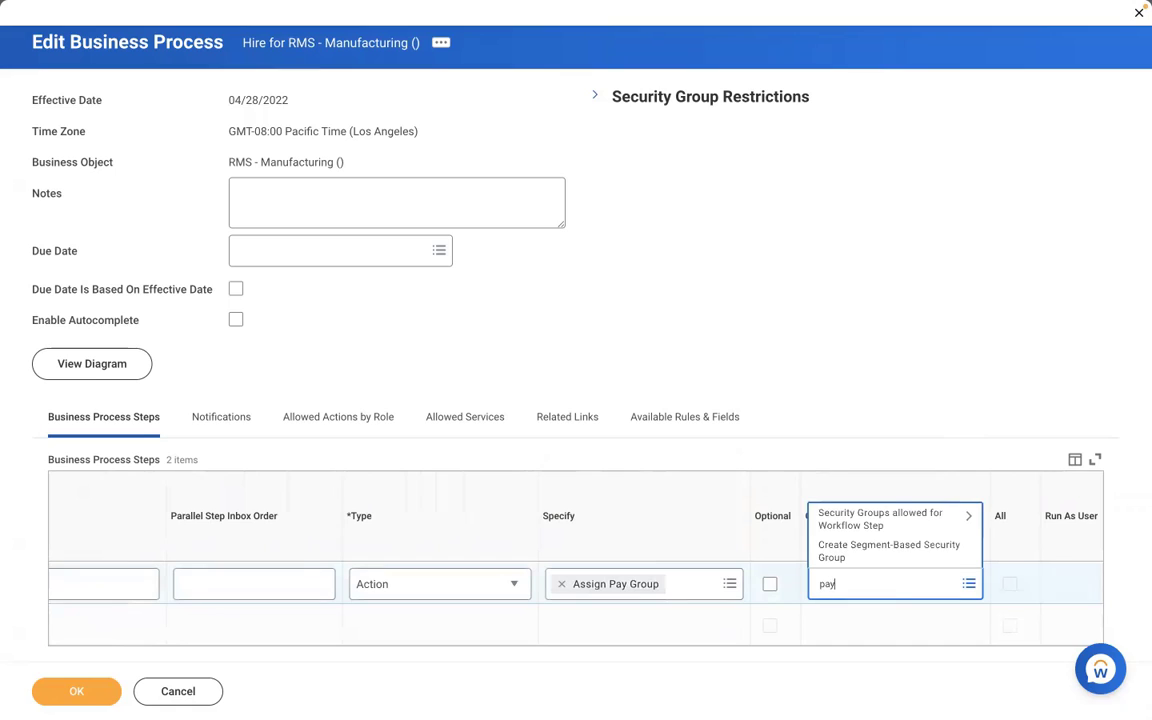
text(roll partner)
key(Return)
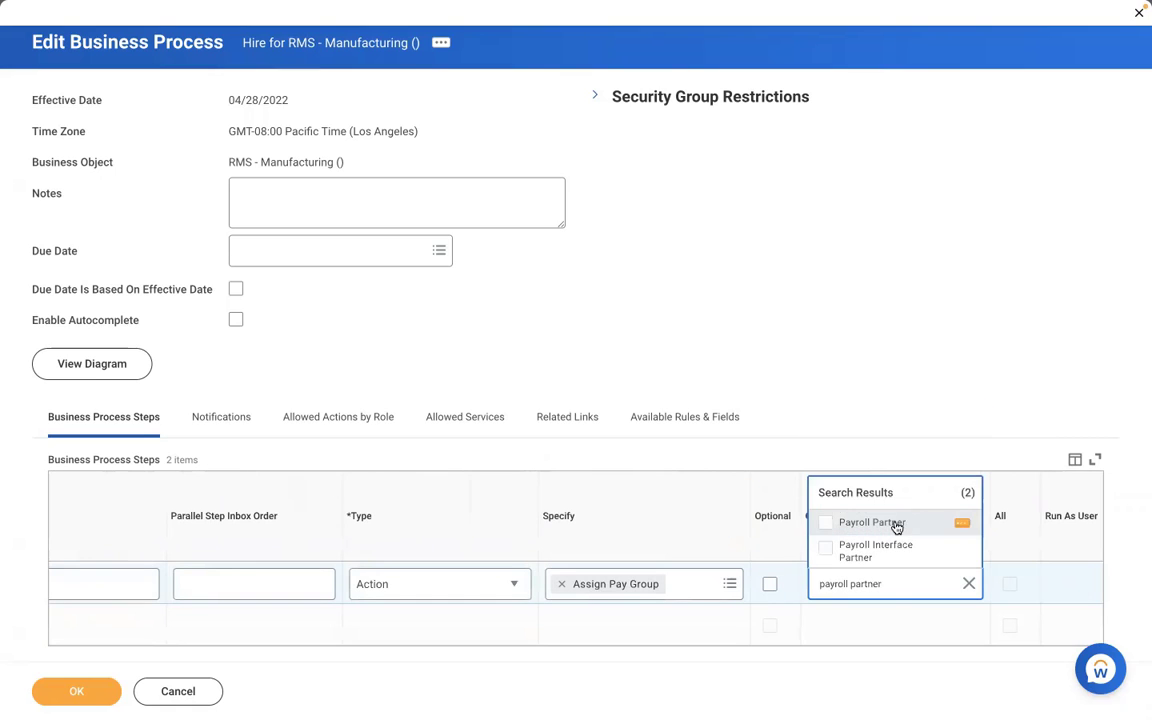
click(897, 523)
click(597, 357)
scroll(597, 357, down, 1)
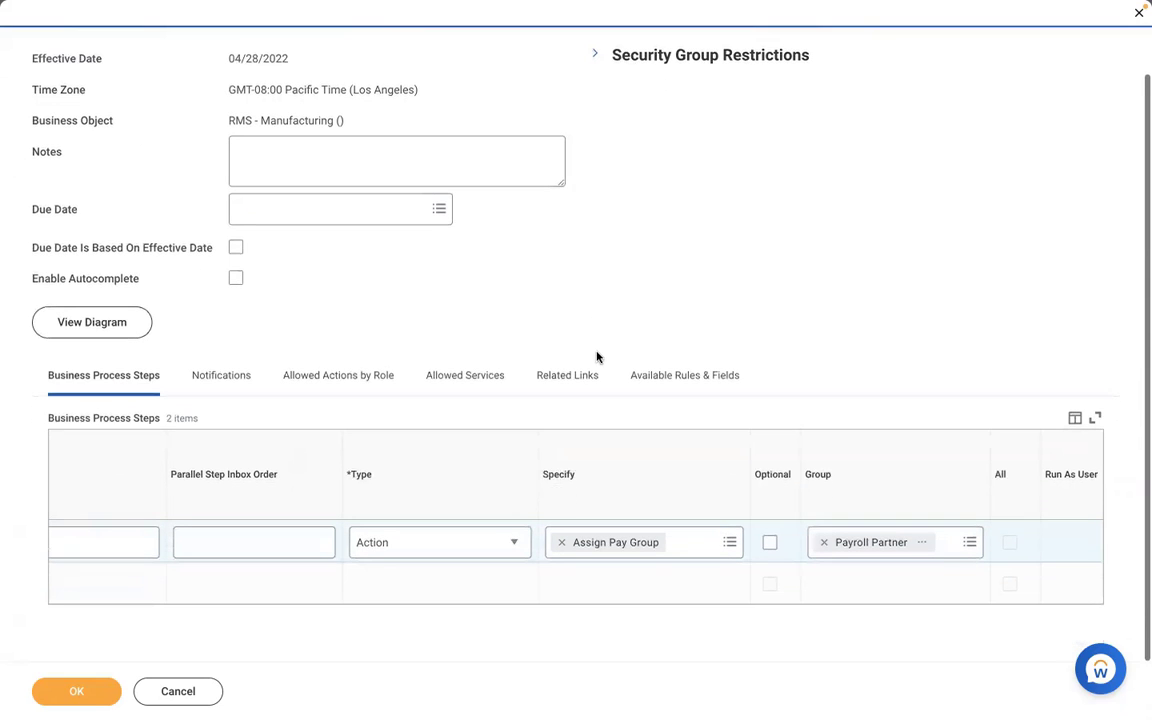
click(137, 605)
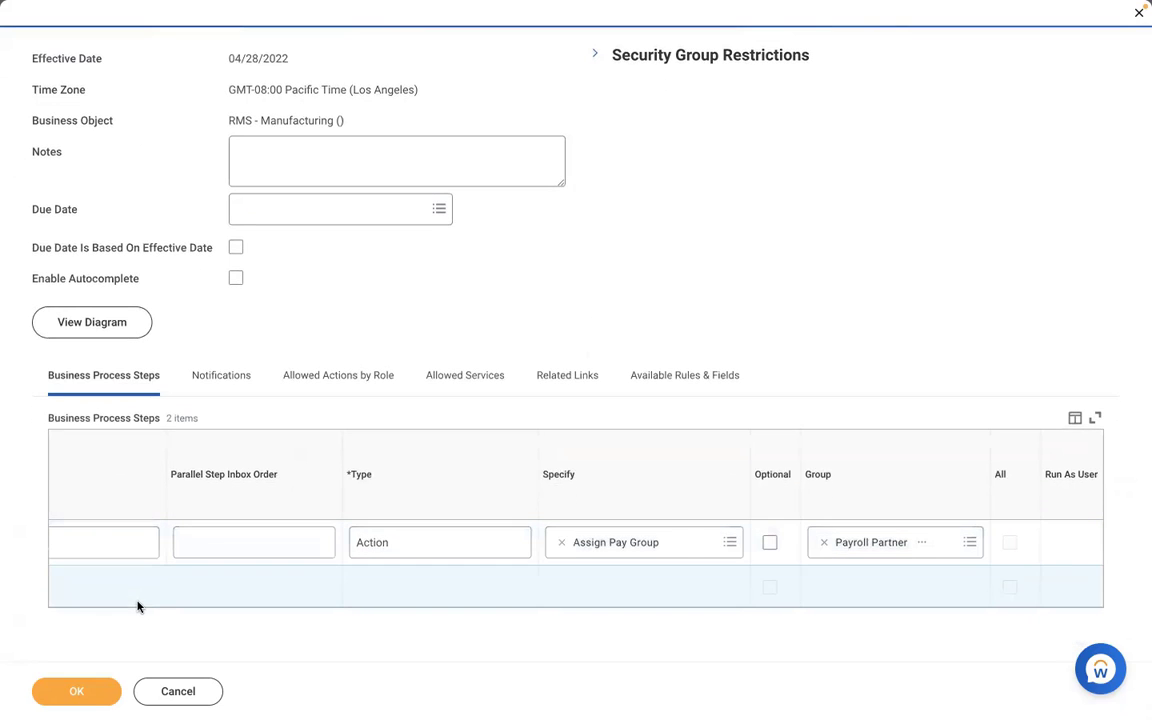
scroll(139, 607, left, 2)
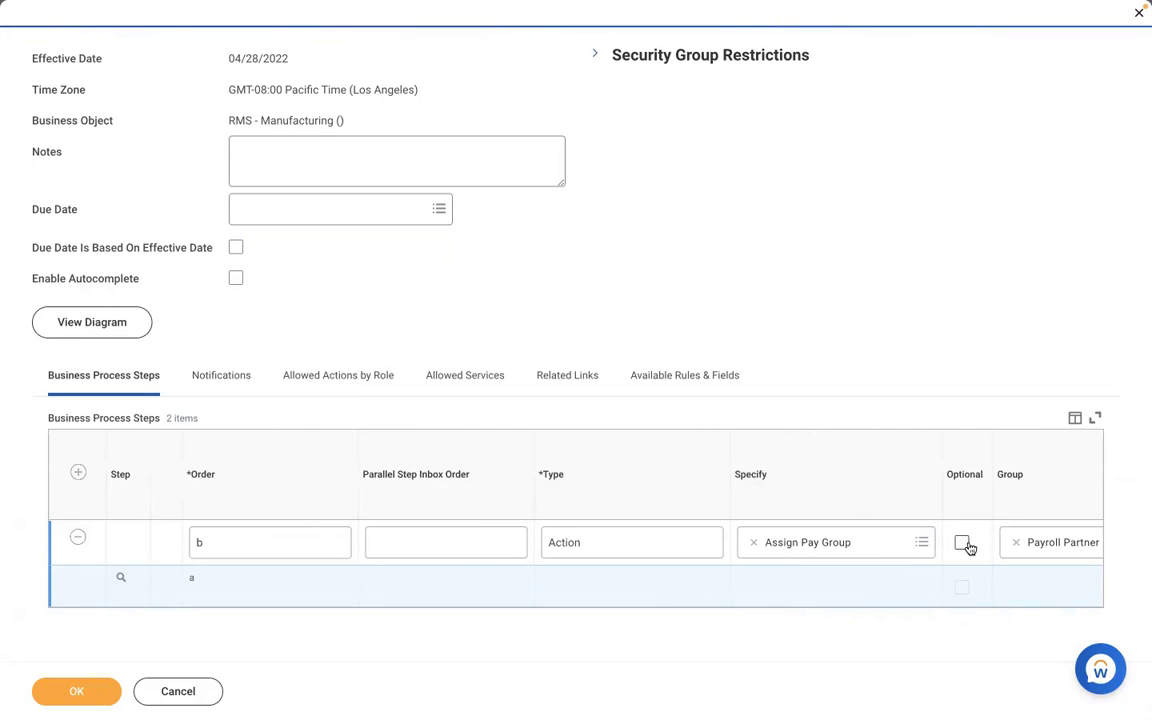
scroll(915, 588, right, 1)
scroll(915, 588, right, 5)
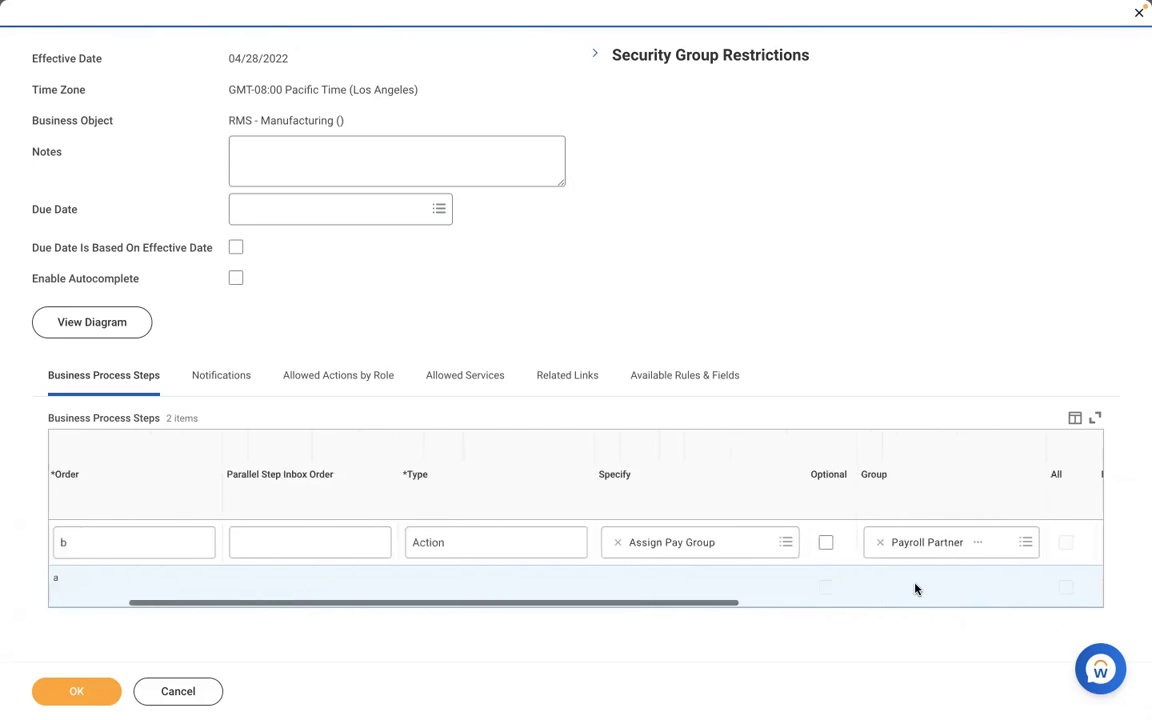
click(826, 542)
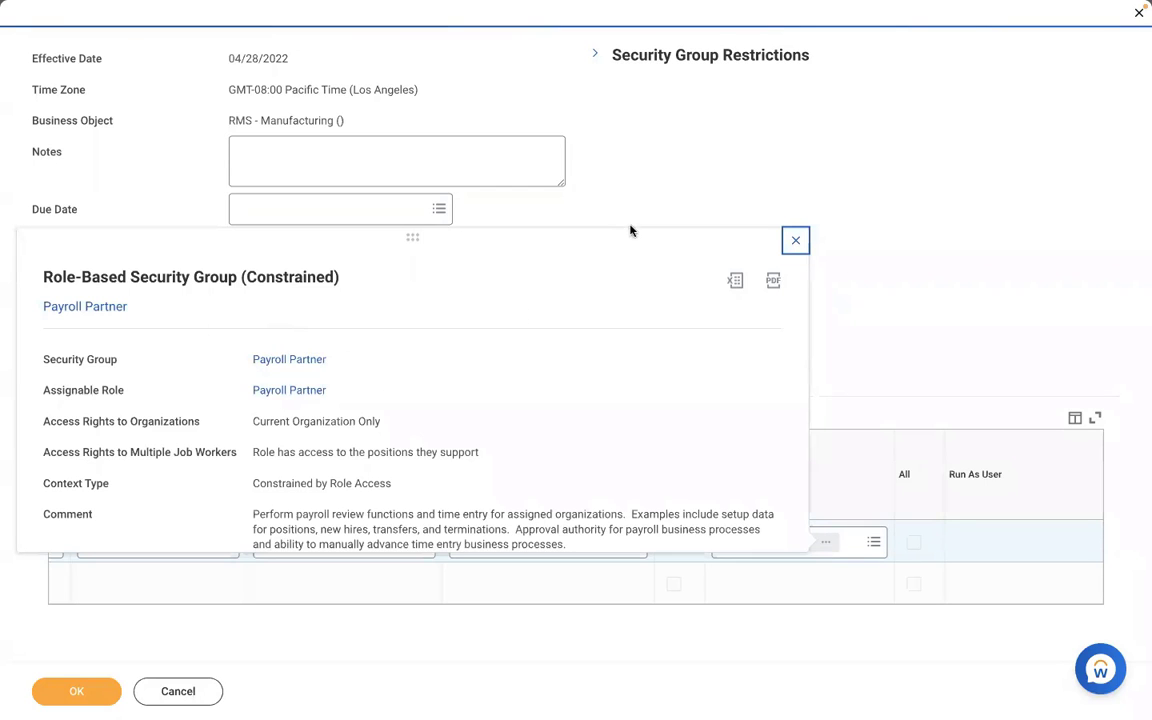
click(615, 202)
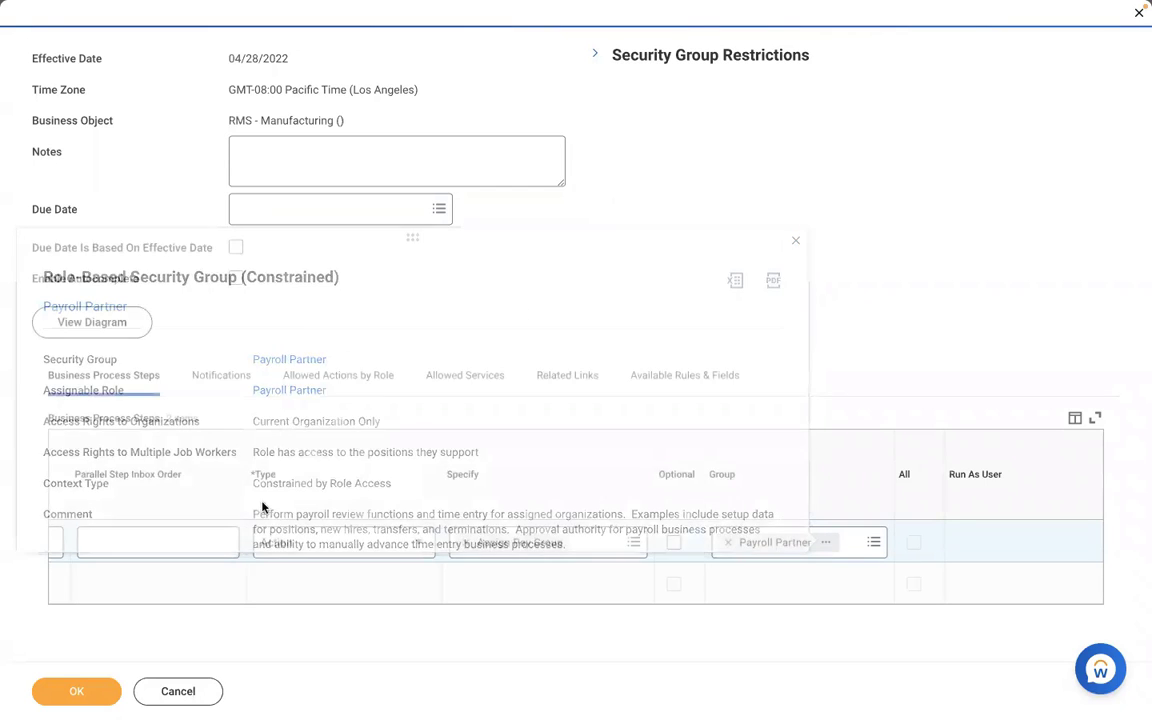
click(45, 694)
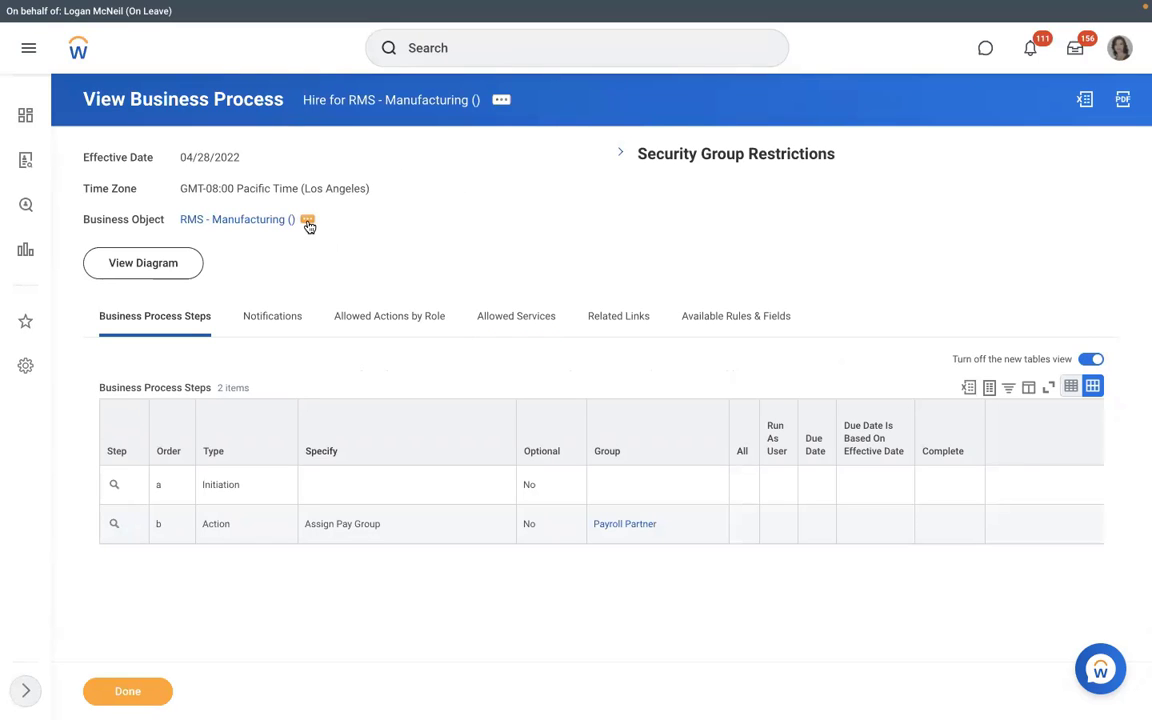
Step: Create an Assign Pay Group business process definition for RMS - Manufacturing () from its related actions
click(307, 221)
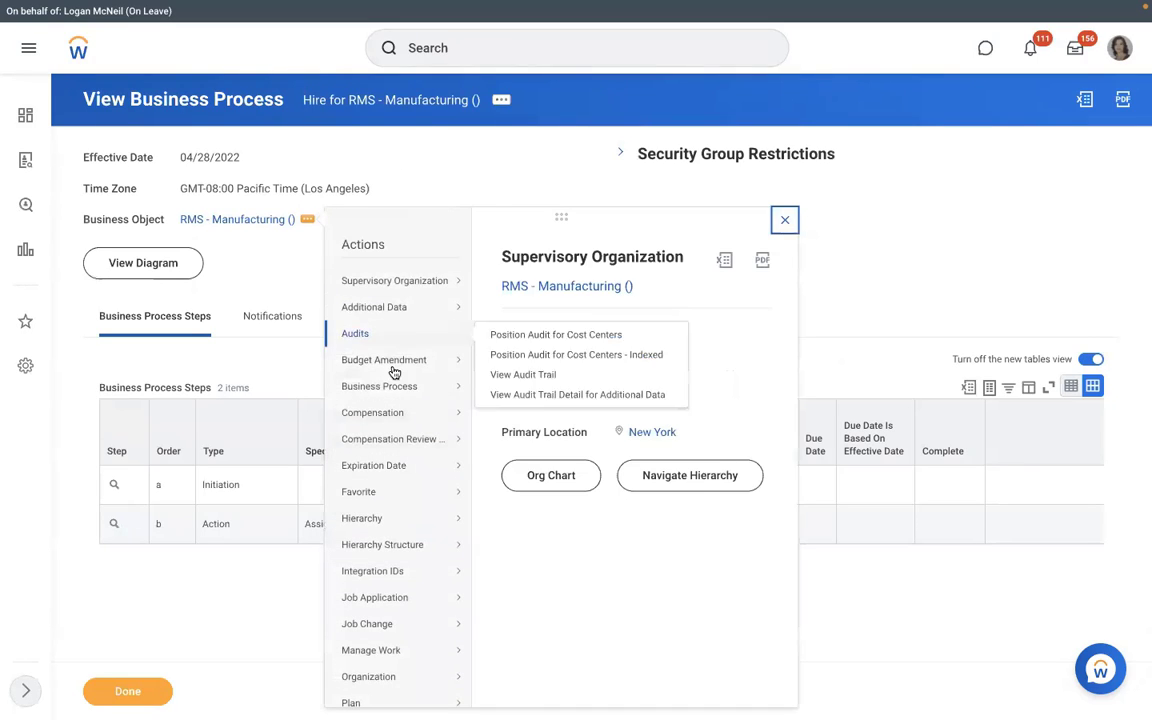
mouse_move(388, 386)
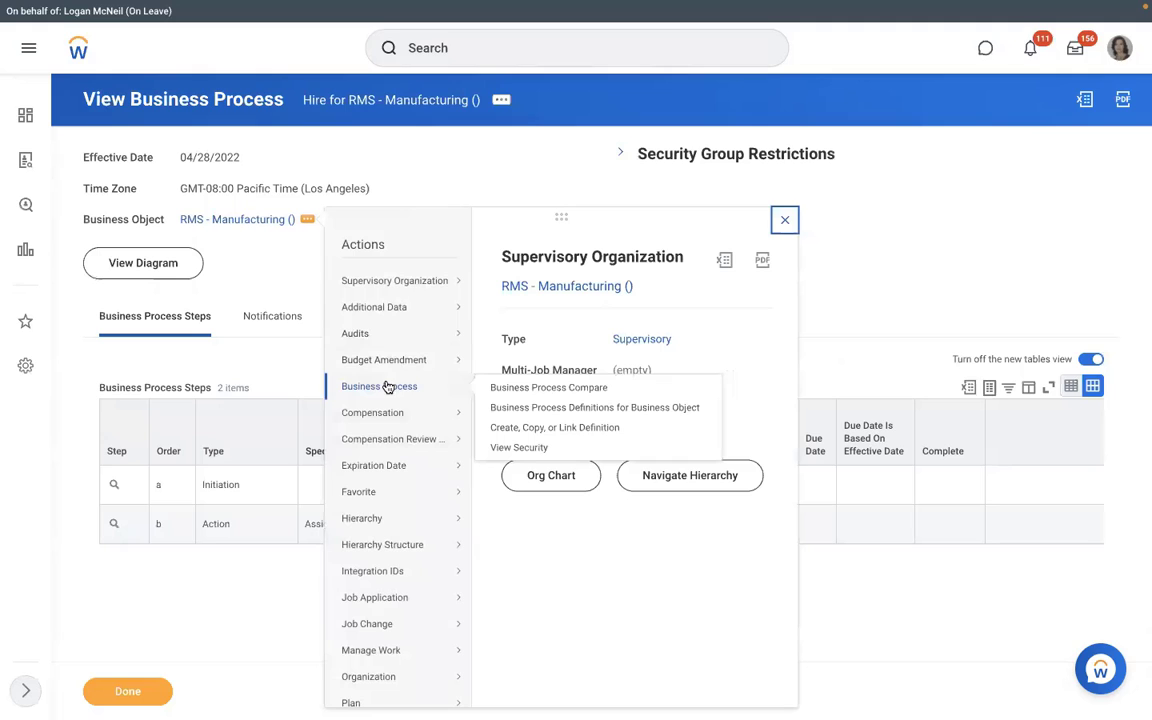
click(510, 428)
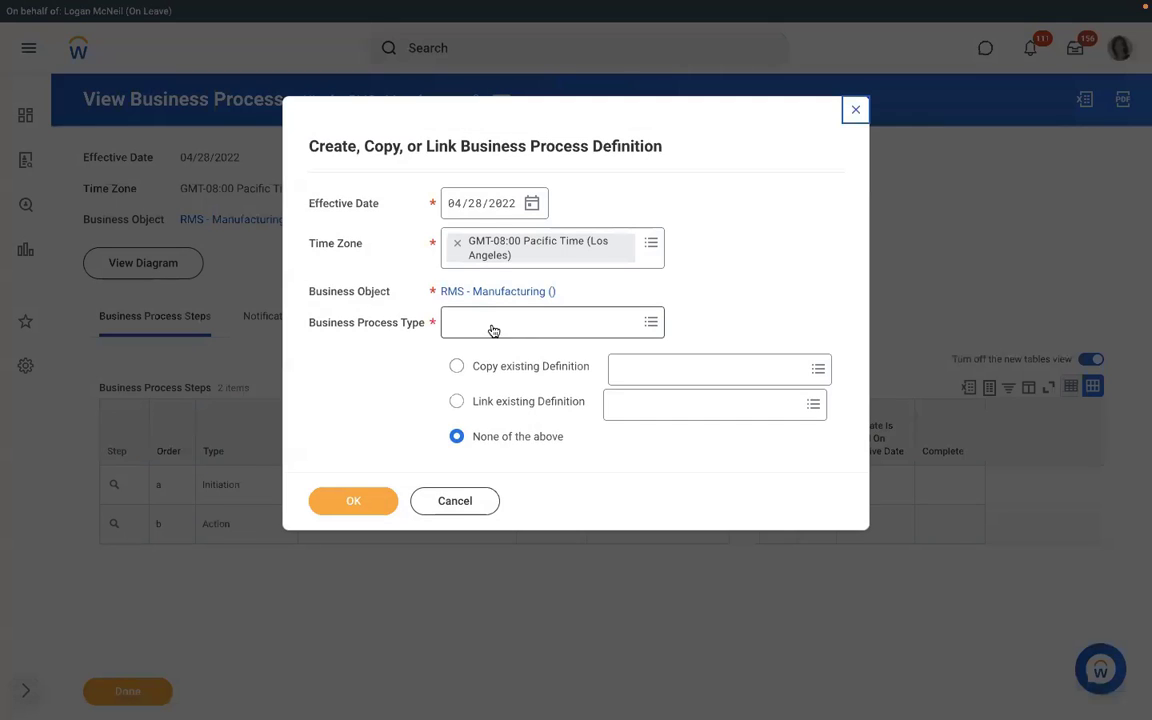
click(488, 322)
text(ass)
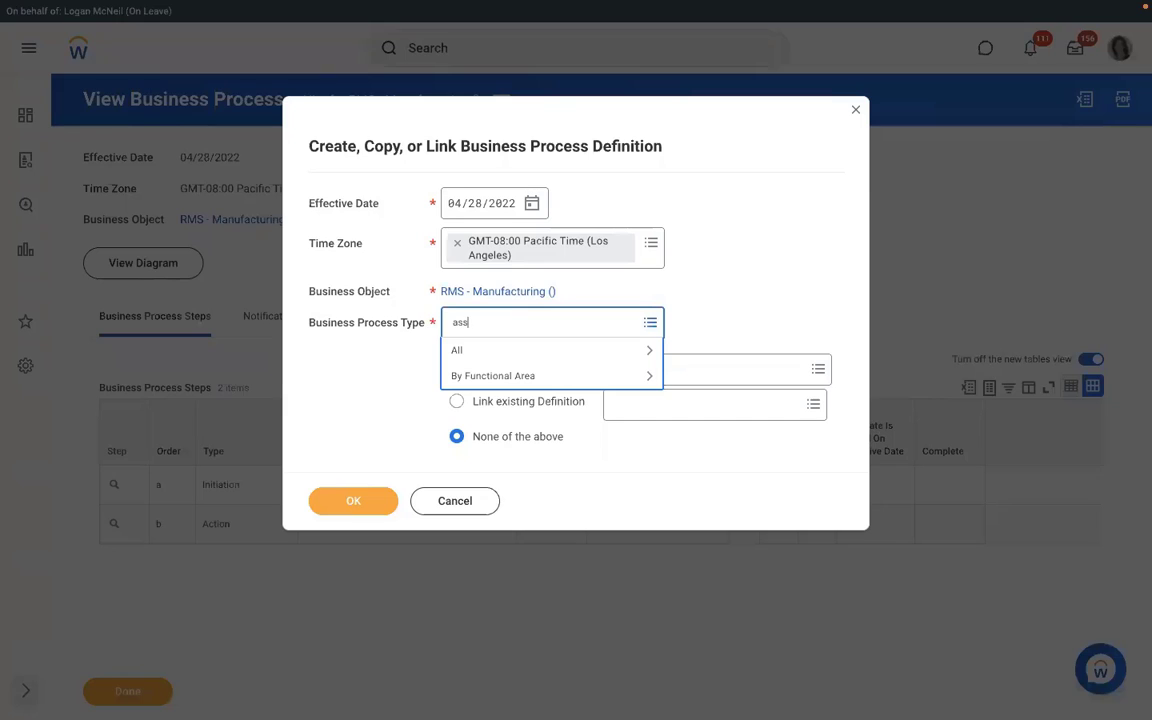
text(ign pay group)
key(Return)
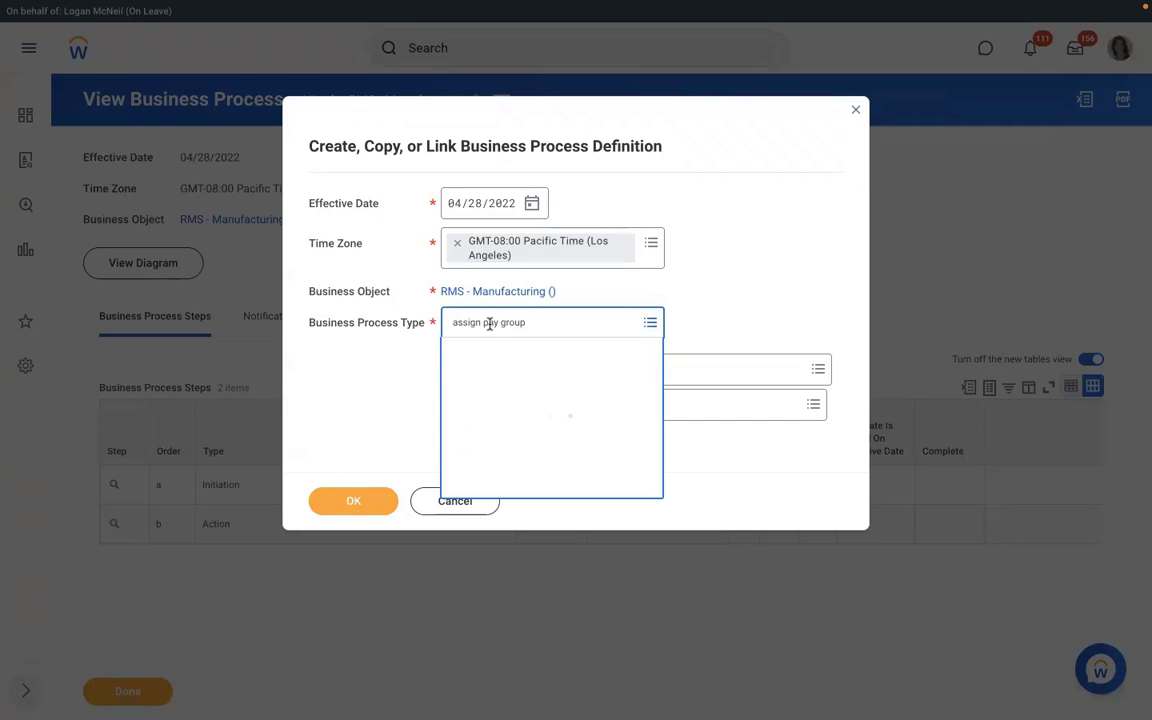
click(509, 383)
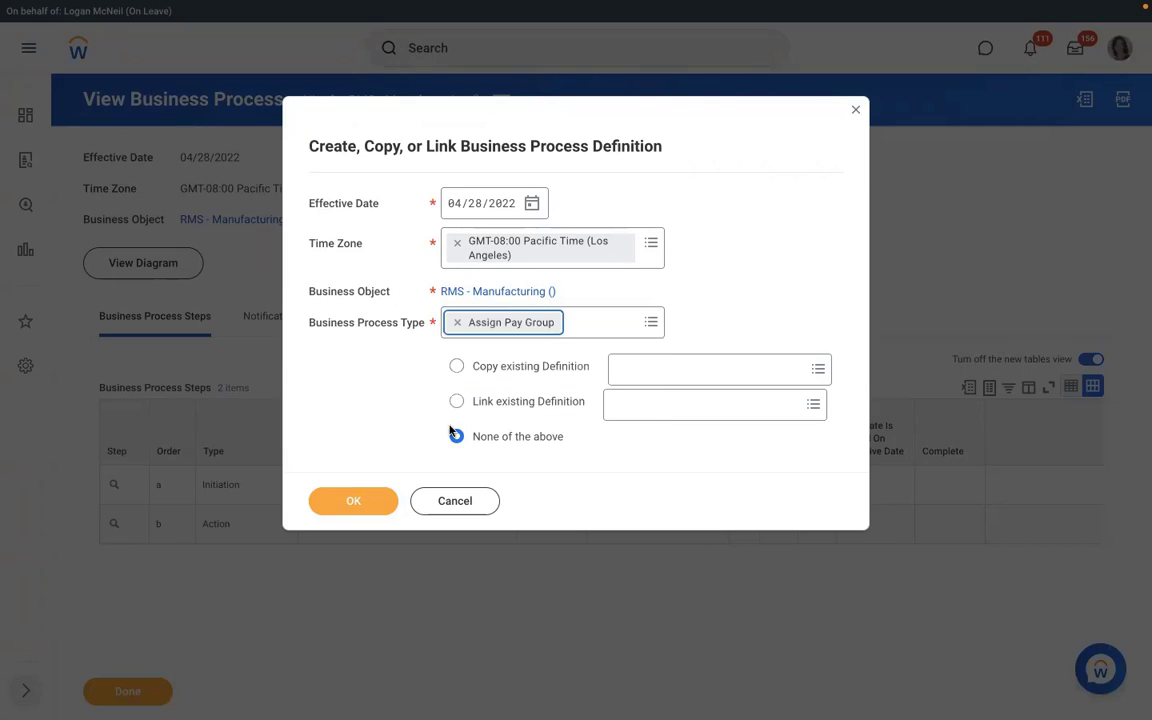
click(351, 502)
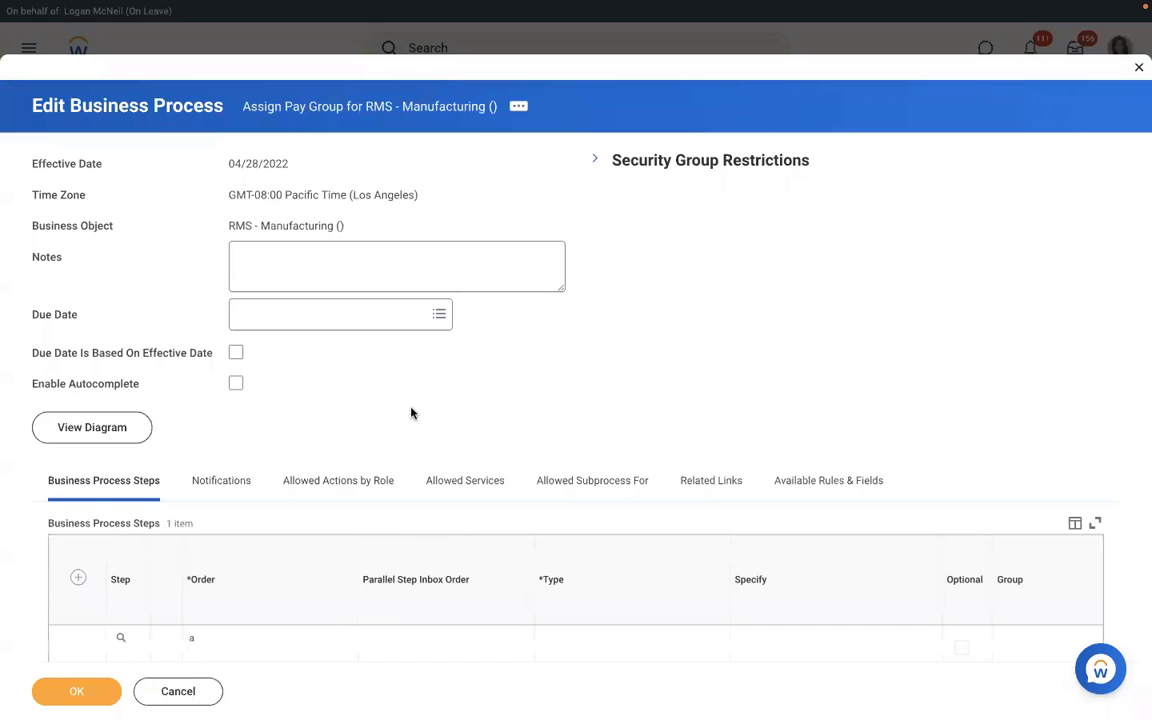
Step: Add step b as an Action, Review Pay Group Assignment, assigned to Payroll Partner, and save
scroll(411, 411, down, 1)
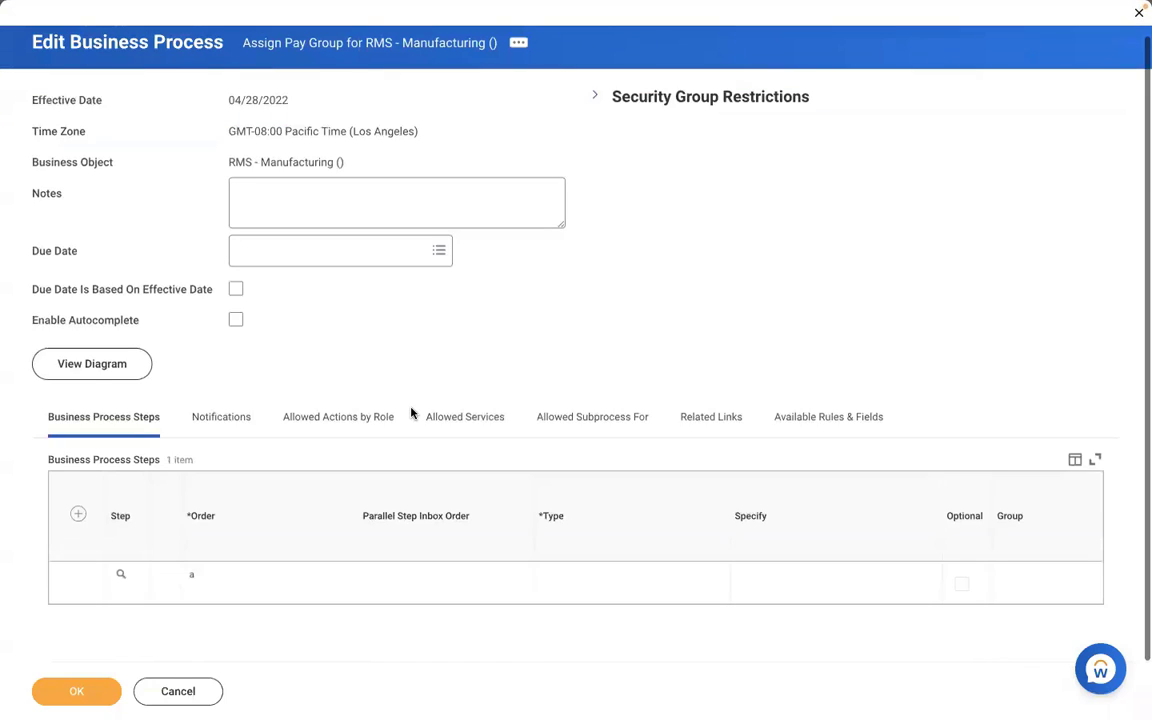
click(78, 513)
click(237, 580)
text(b)
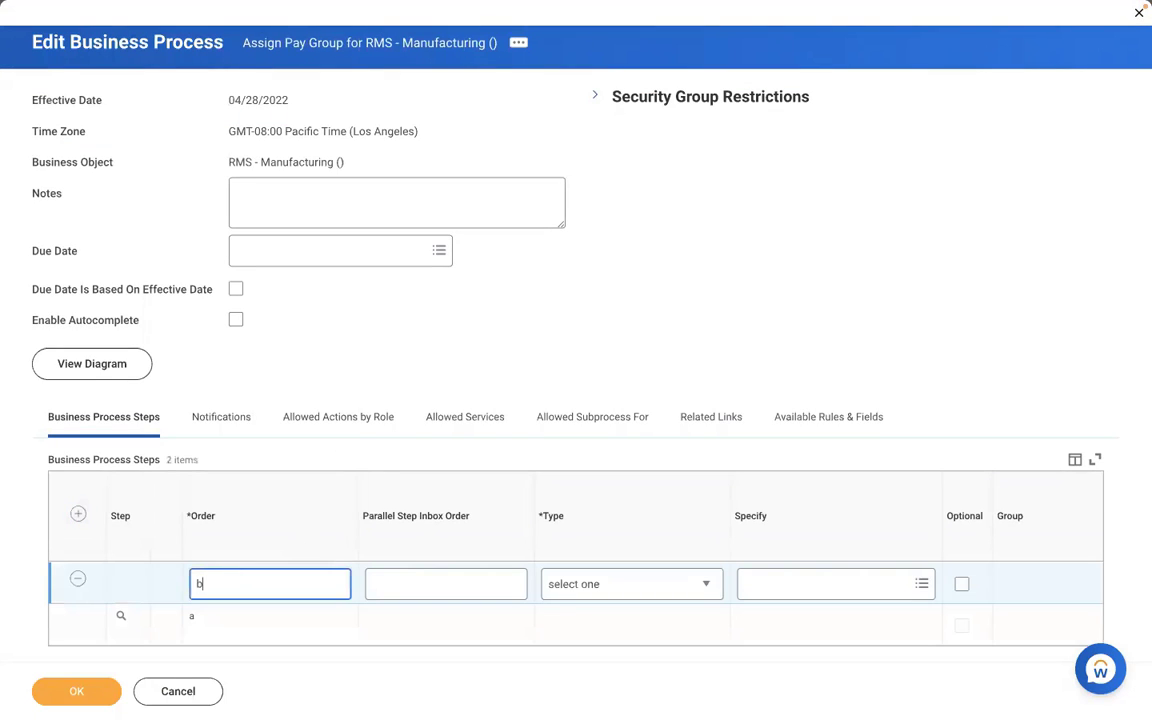
click(601, 584)
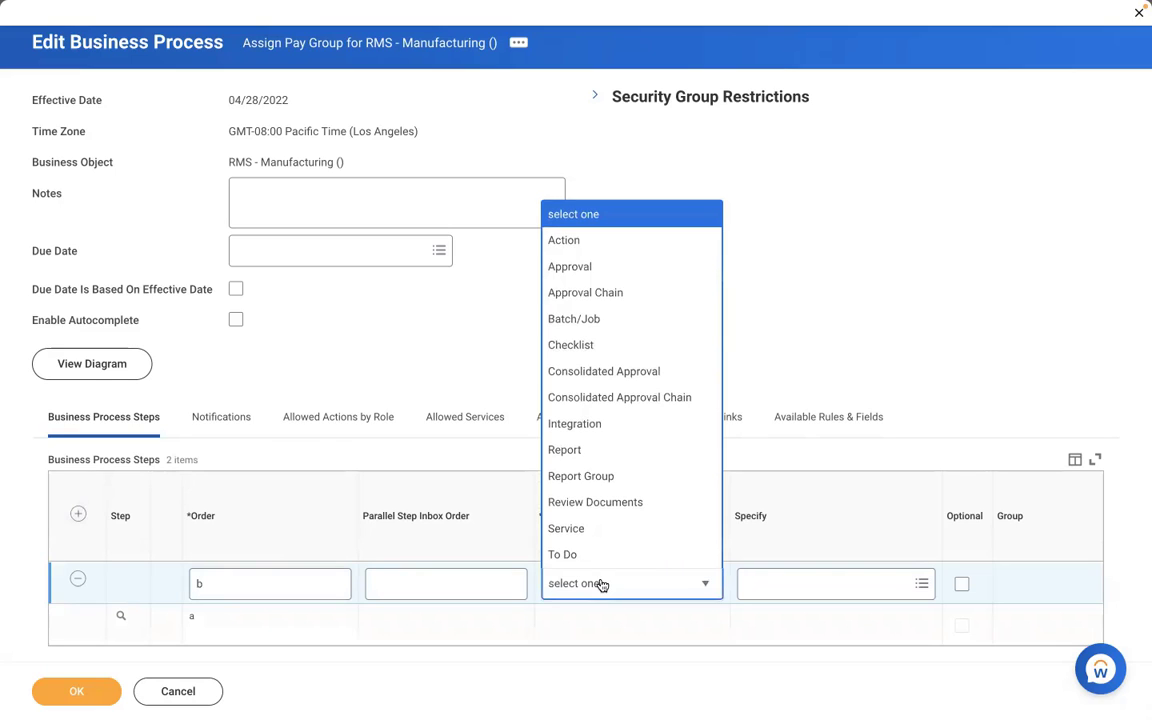
click(564, 240)
click(758, 585)
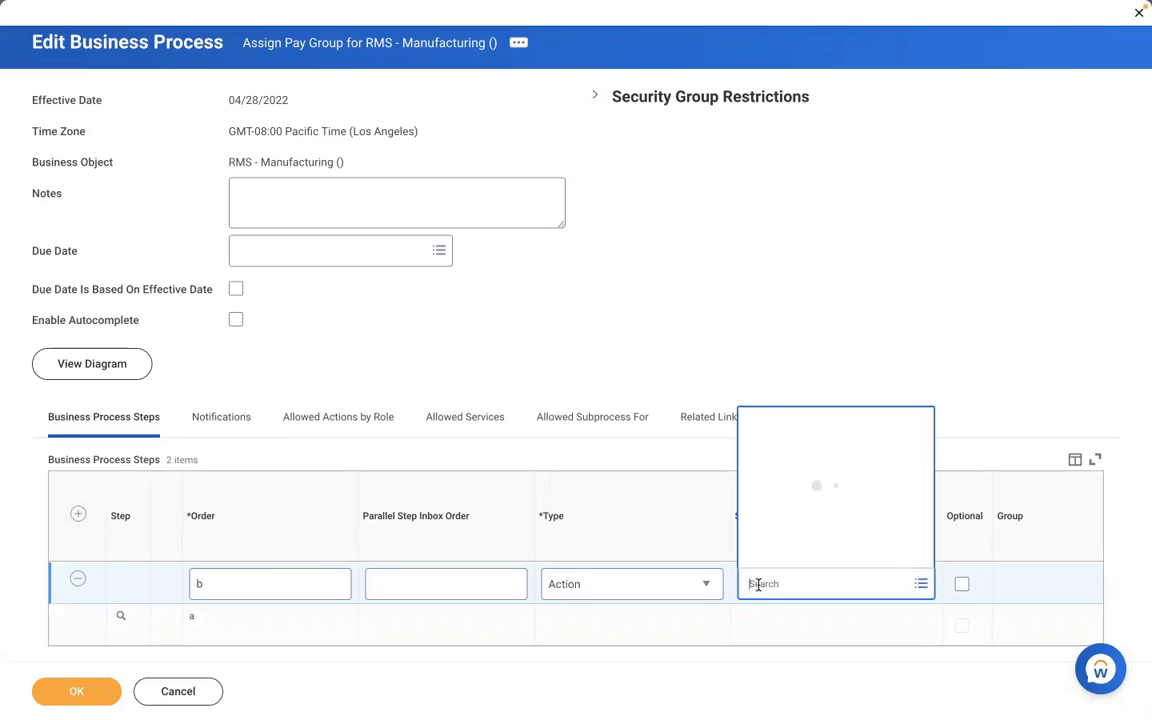
text(review)
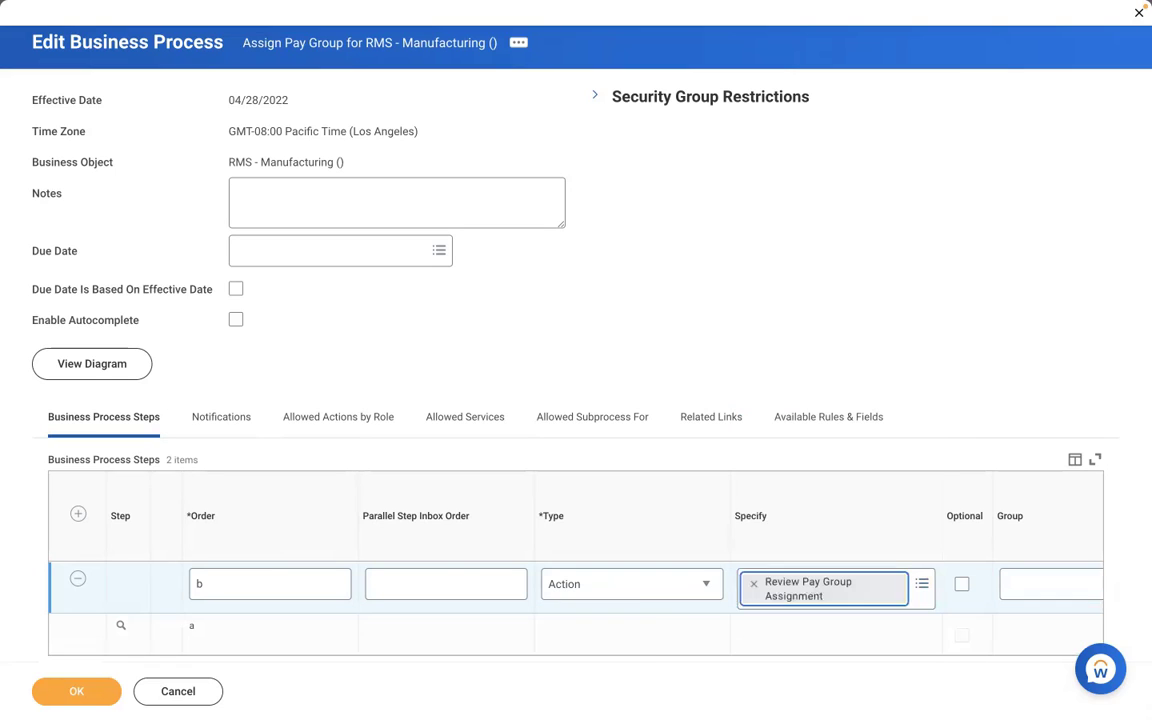
click(1050, 584)
text(pa)
text(yroll part)
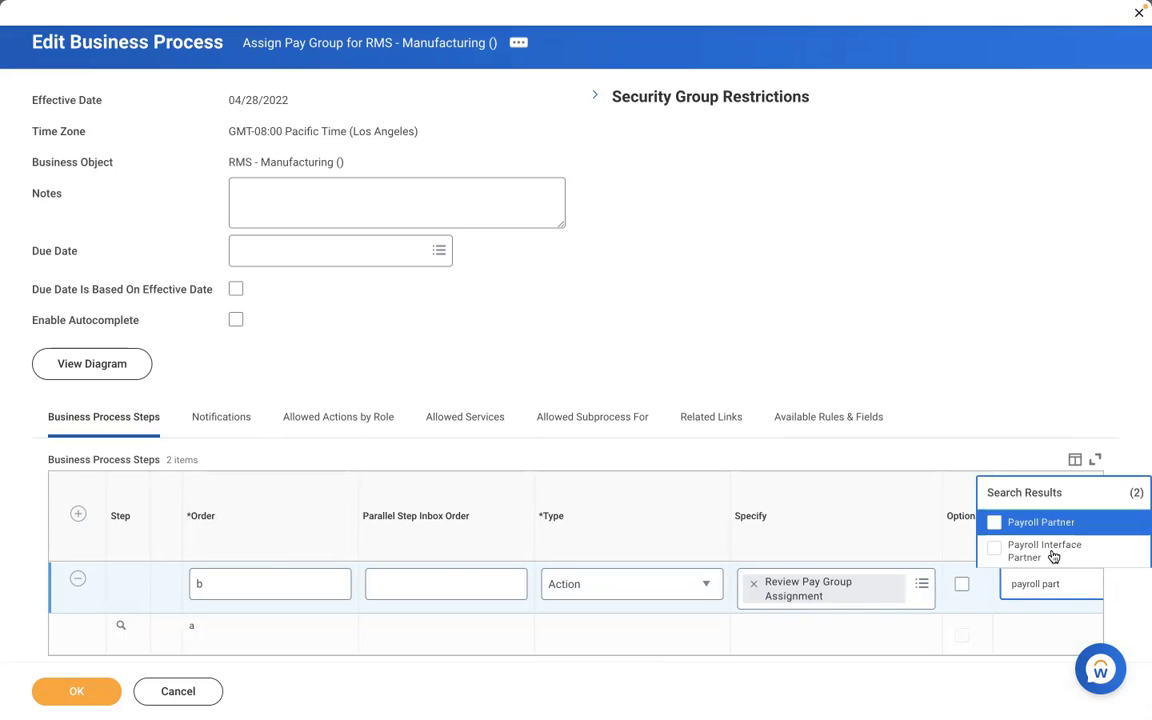
key(Return)
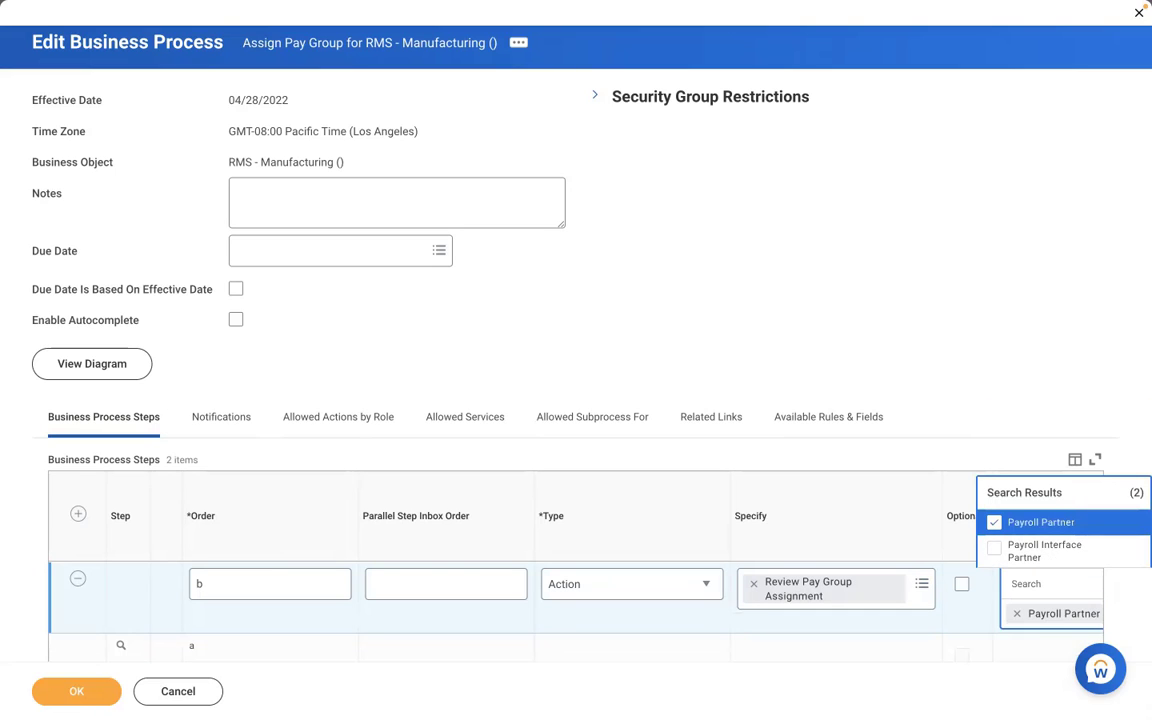
click(80, 691)
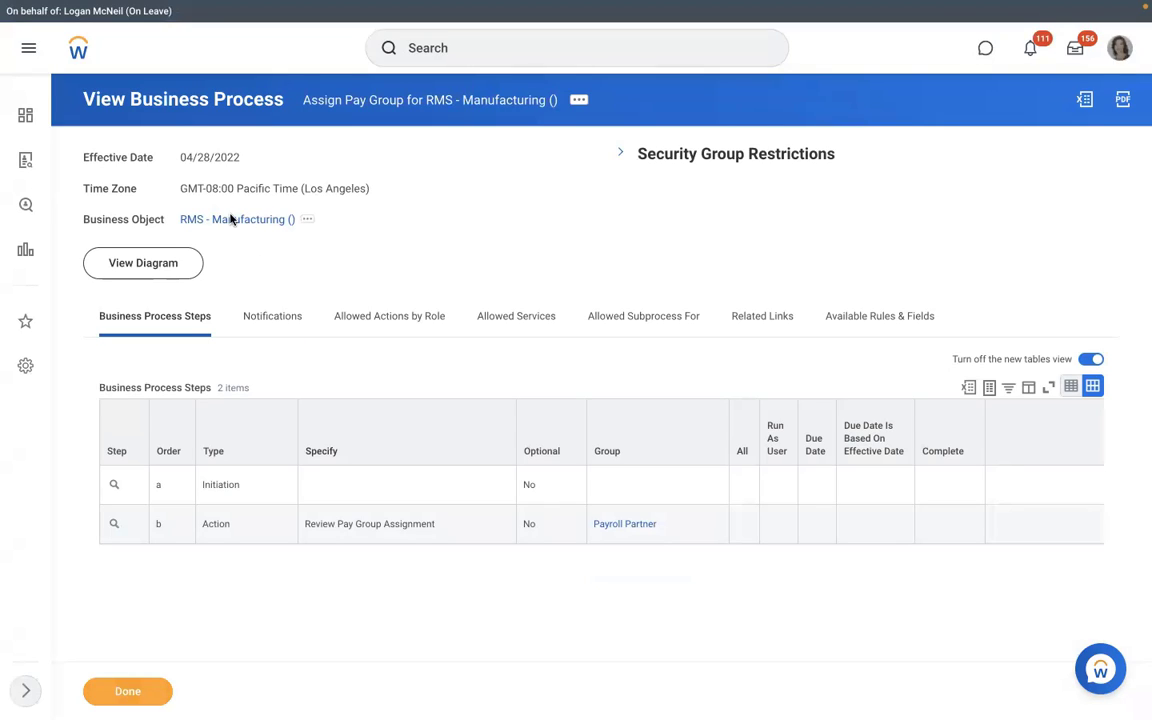
Step: From the RMS - Manufacturing () organization's related actions, choose Staffing > Create Position
click(230, 219)
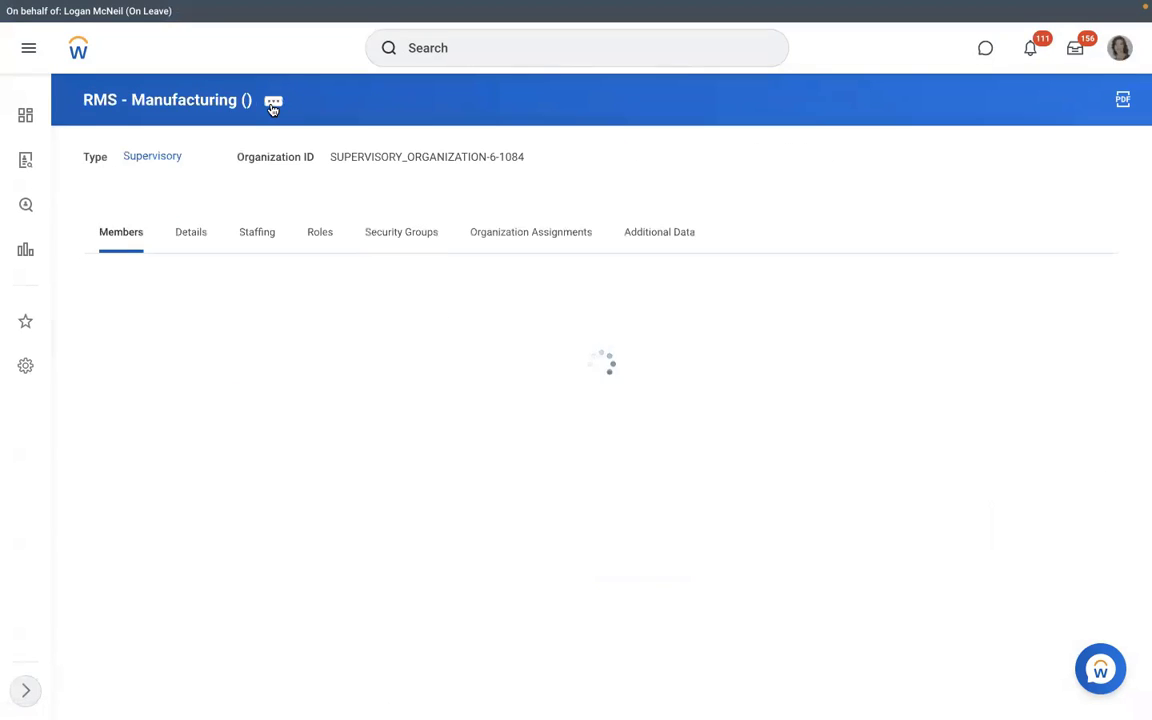
click(272, 104)
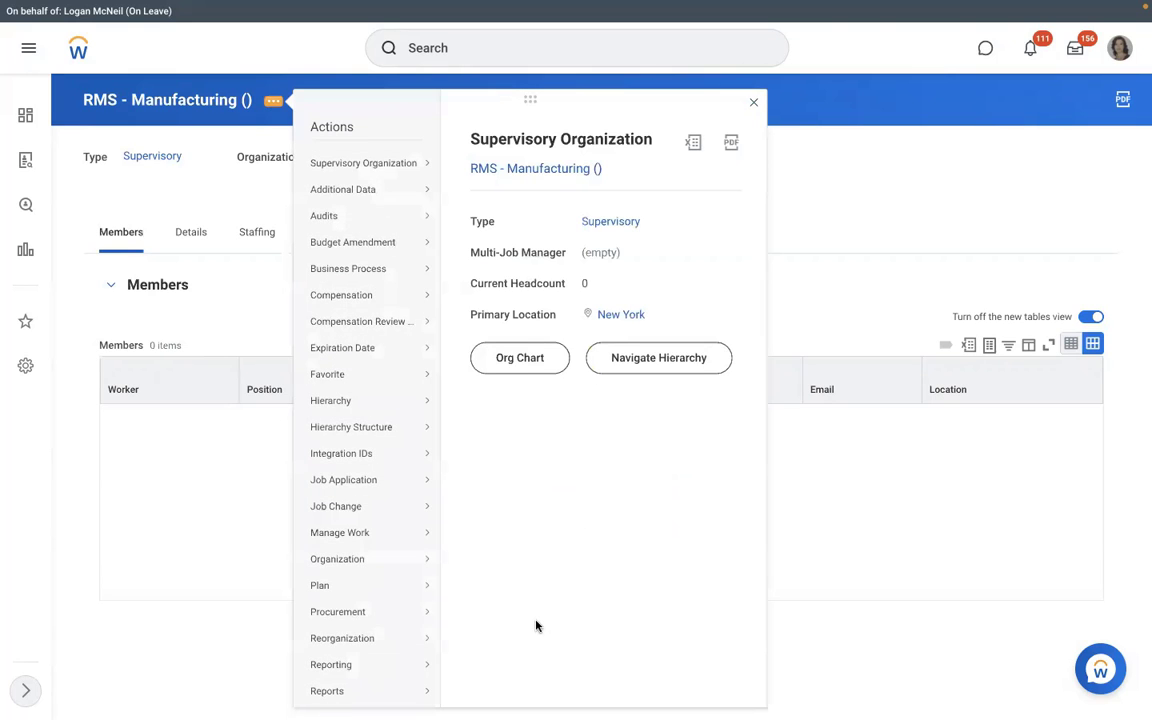
scroll(456, 571, down, 3)
scroll(456, 571, down, 1)
mouse_move(368, 540)
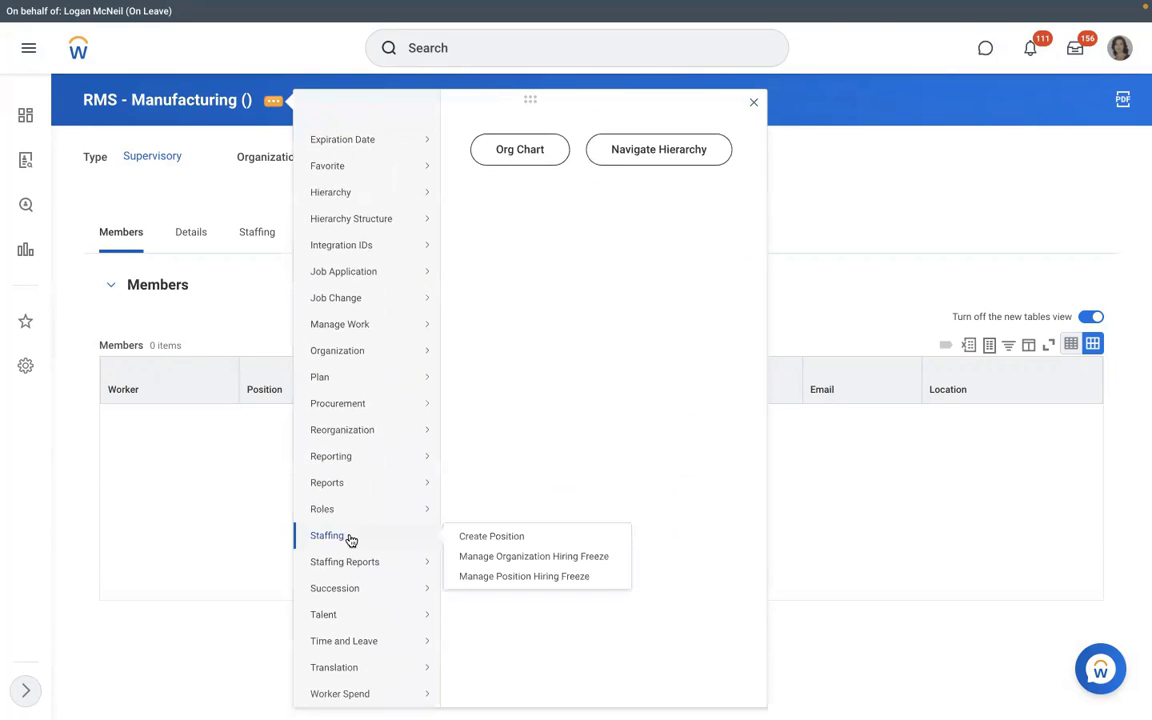
click(484, 538)
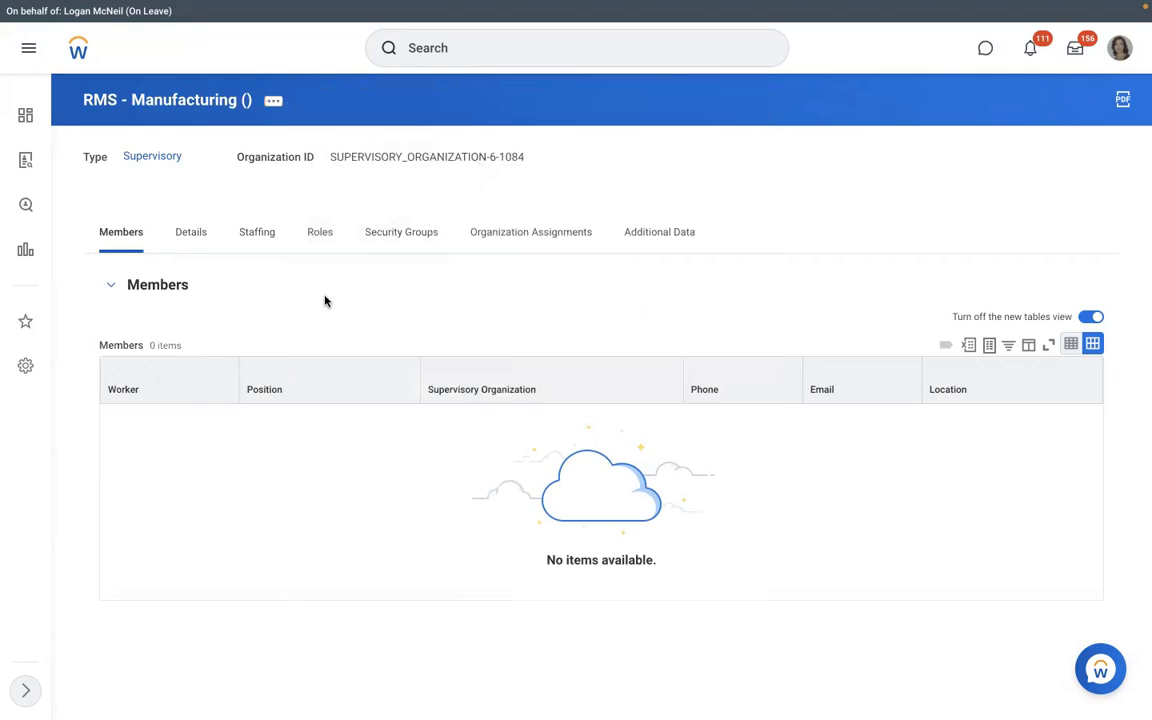
Step: Set the number of positions to 3 and the job posting title to 'Executive Manager IT'
click(267, 282)
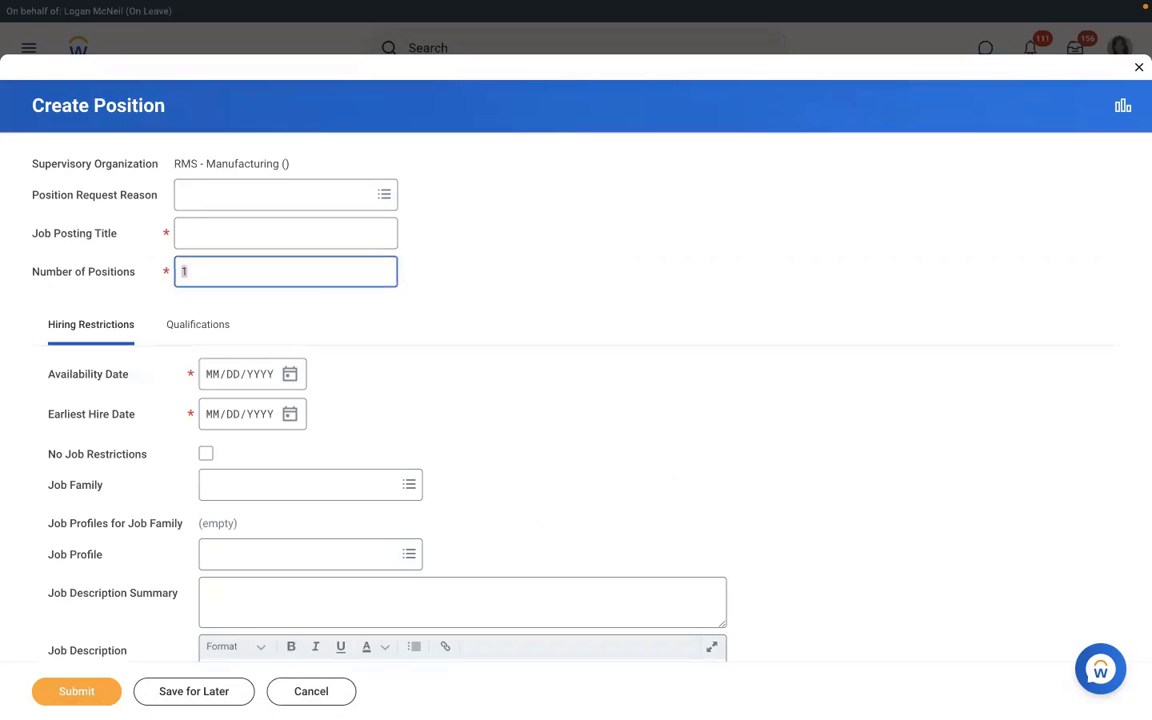
text(3)
click(206, 243)
text(E)
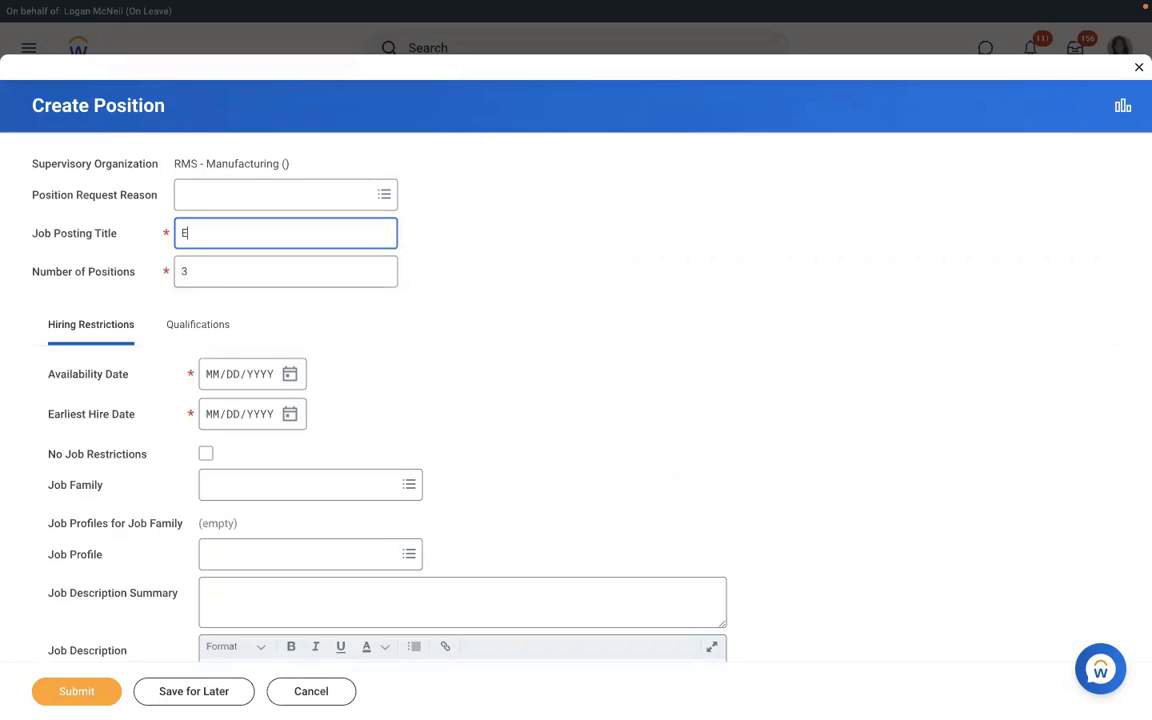
text(xecutive Manage)
key(BackSpace)
key(BackSpace)
key(BackSpace)
key(BackSpace)
key(BackSpace)
text(Executive Manager I)
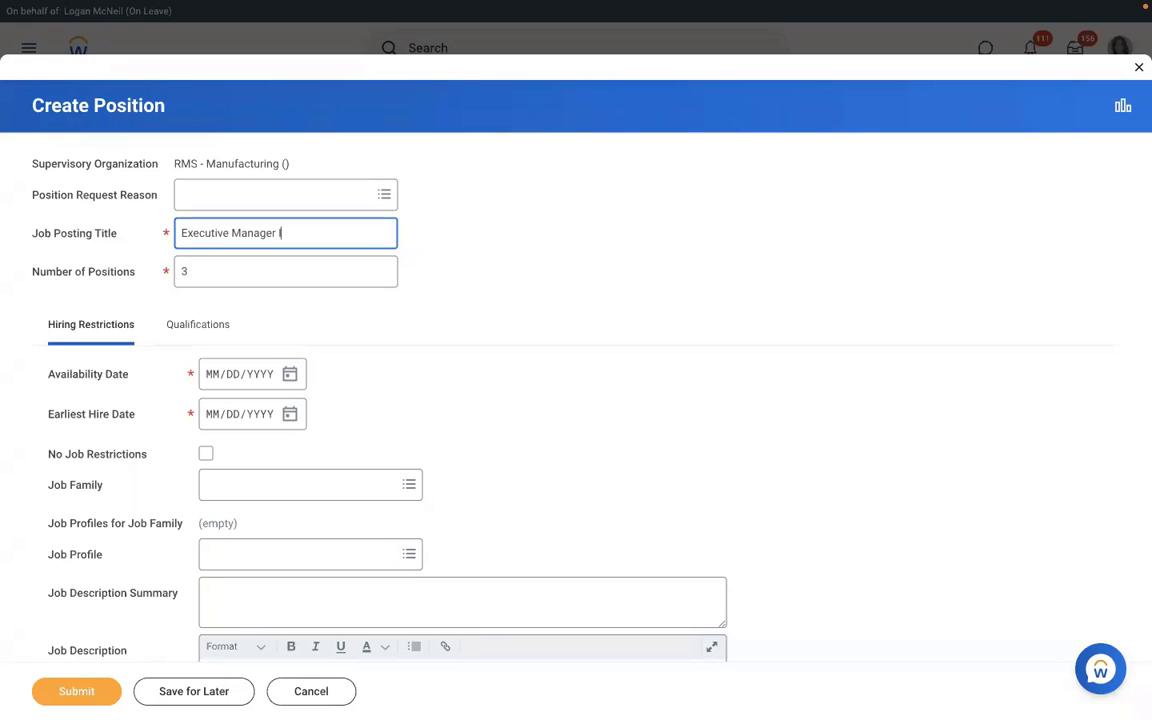
text(T)
Step: Set both the availability date and earliest hire date to 01/01/2022
click(212, 380)
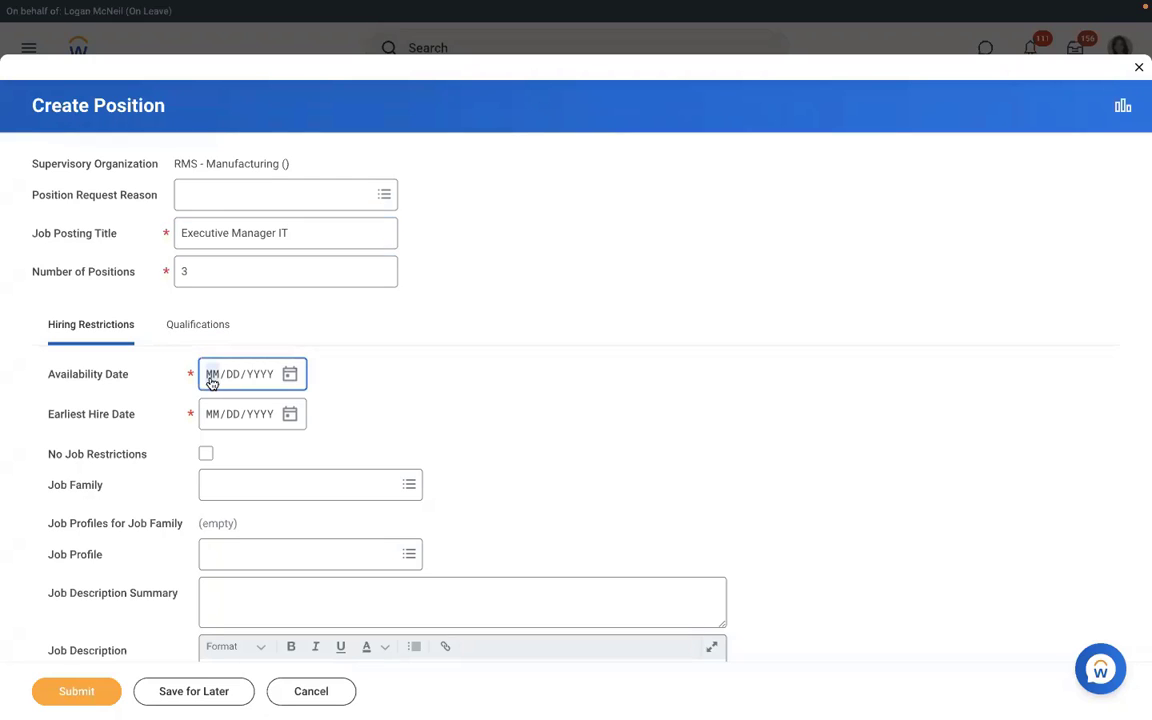
text(01/01/2022)
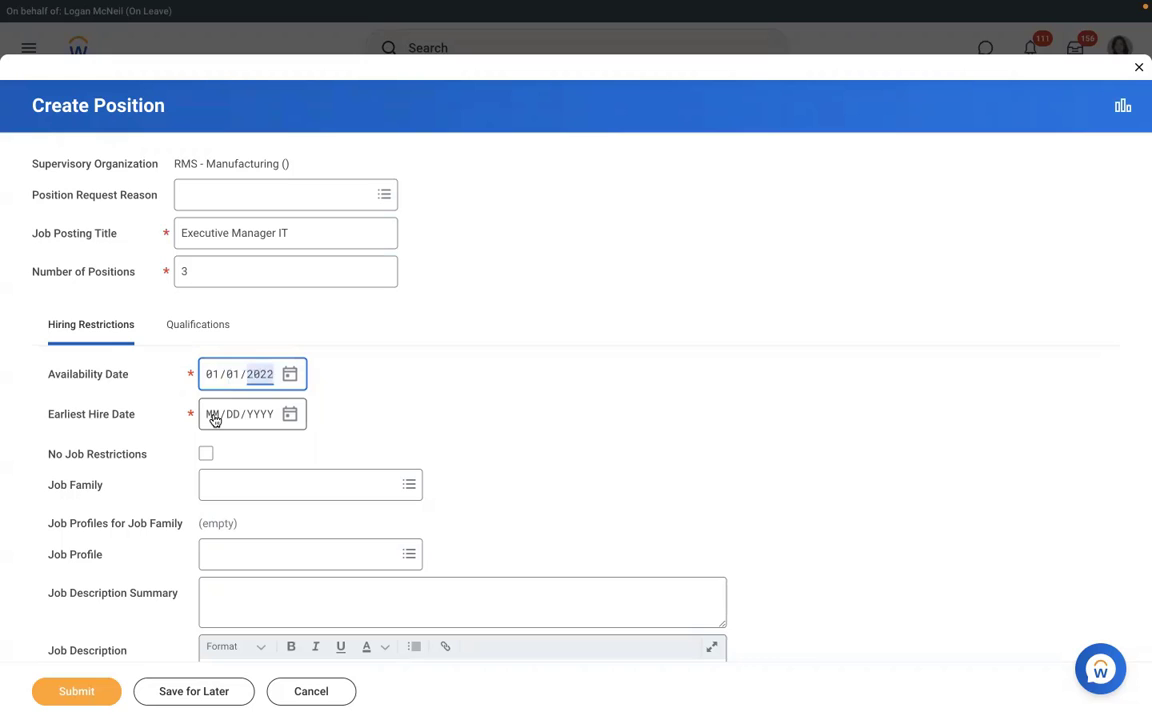
click(213, 420)
text(01/01/2022)
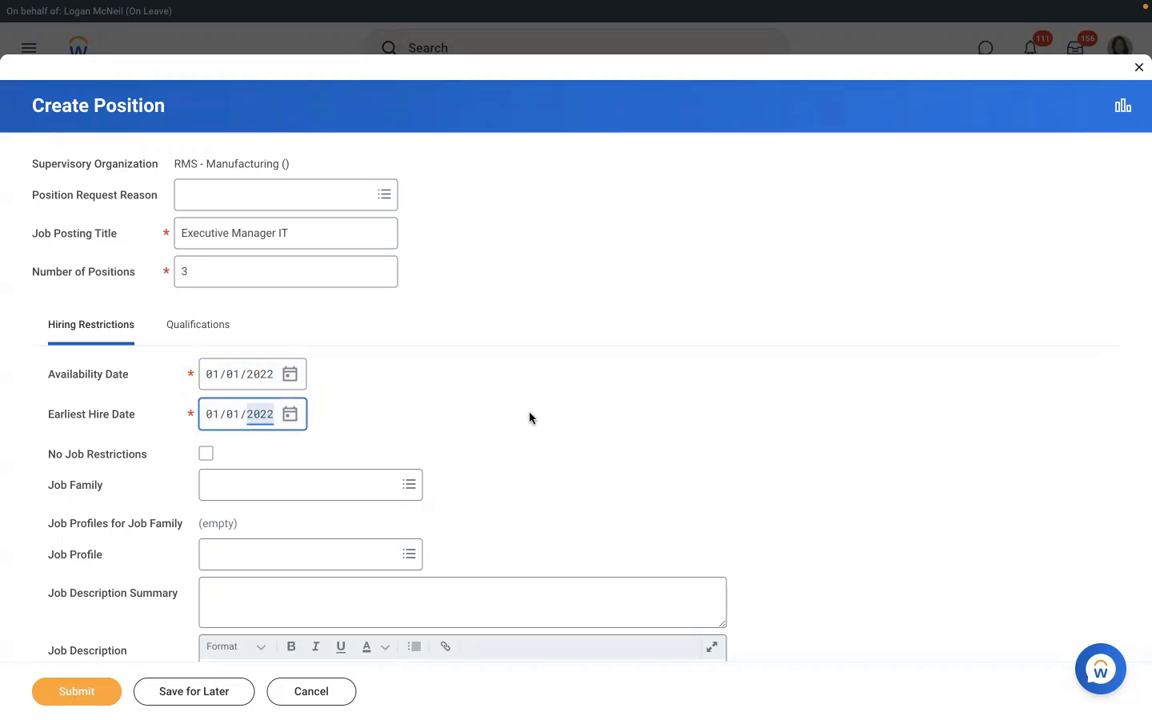
click(530, 417)
Step: Set the position's location to New York
scroll(530, 417, down, 1)
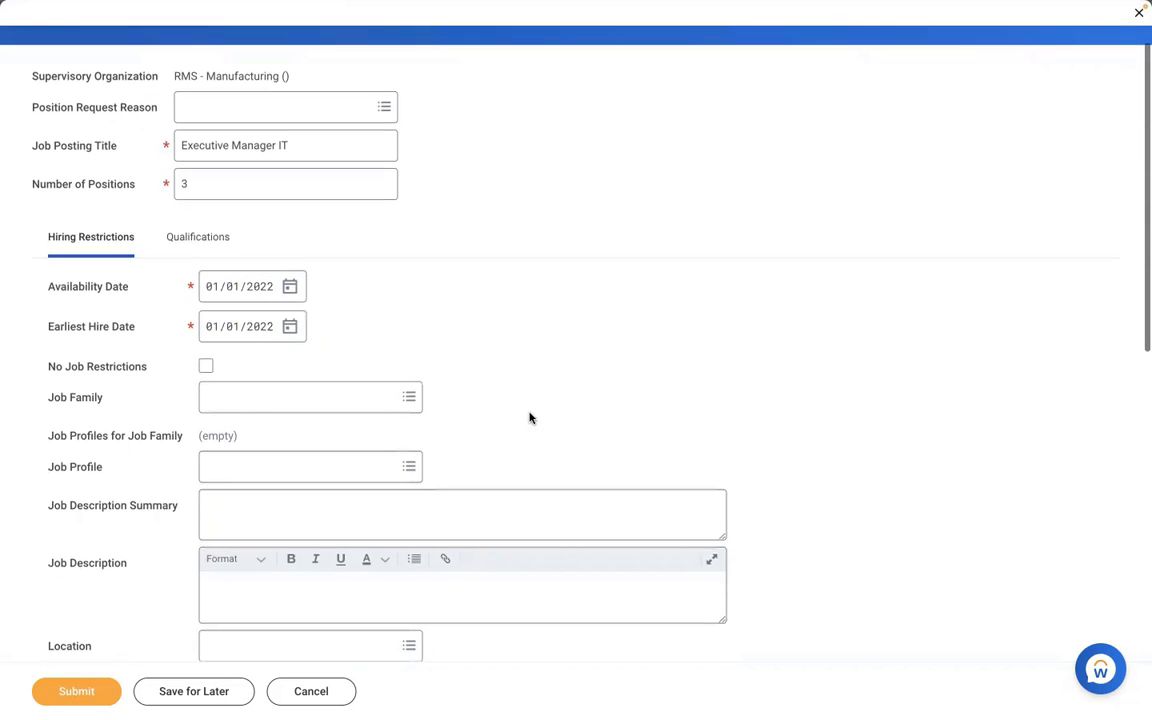
scroll(530, 417, down, 3)
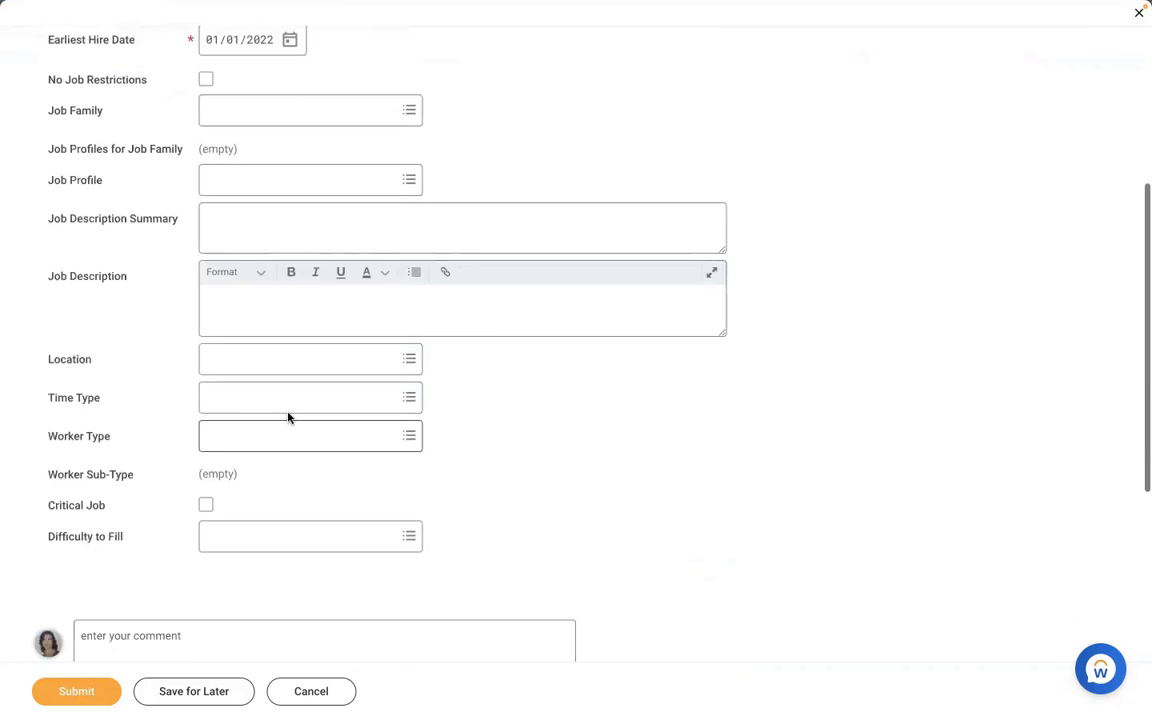
click(290, 359)
text(new)
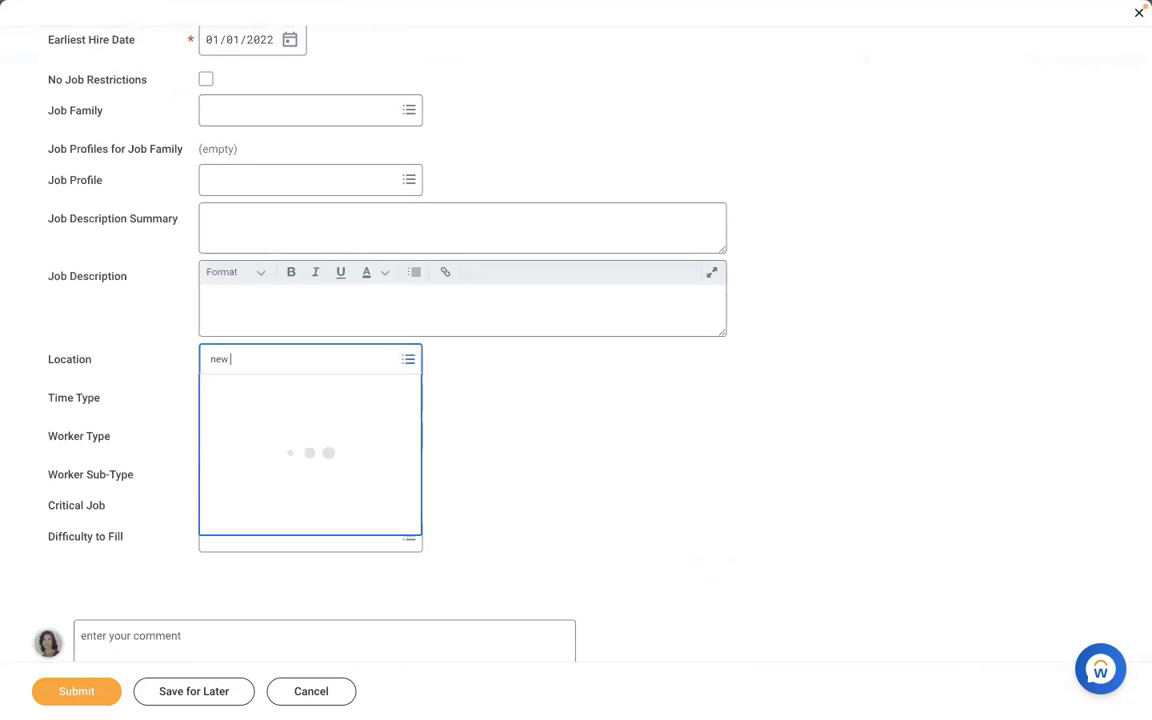
text( york)
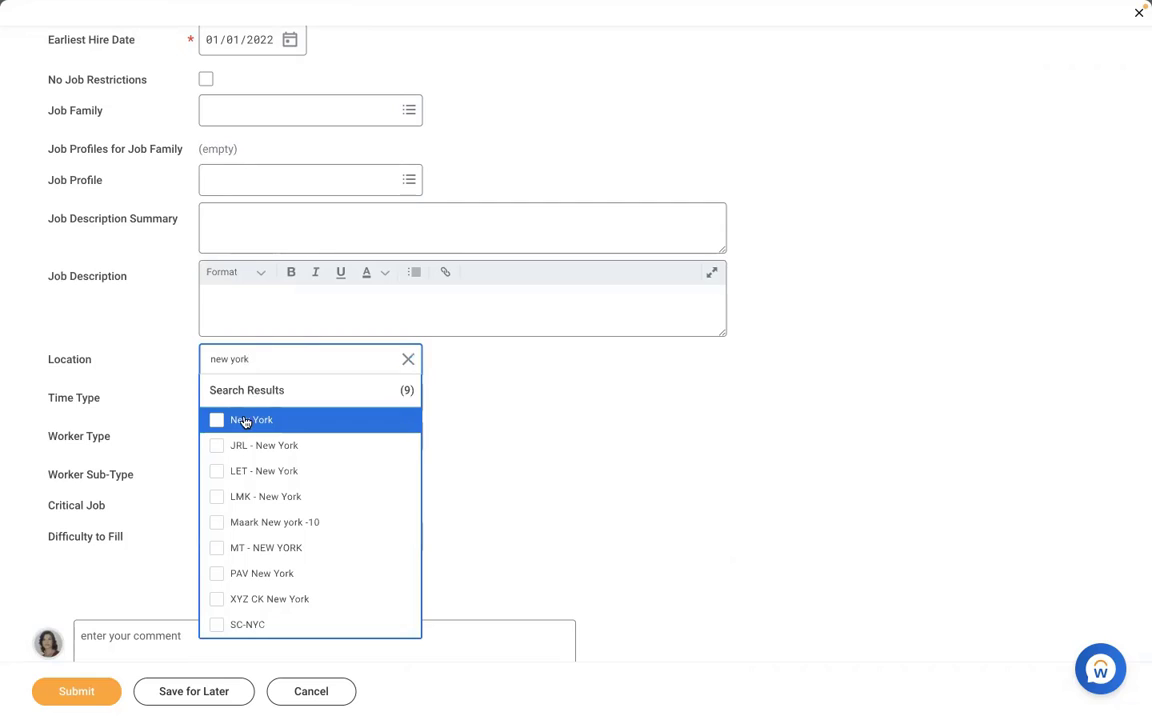
click(244, 421)
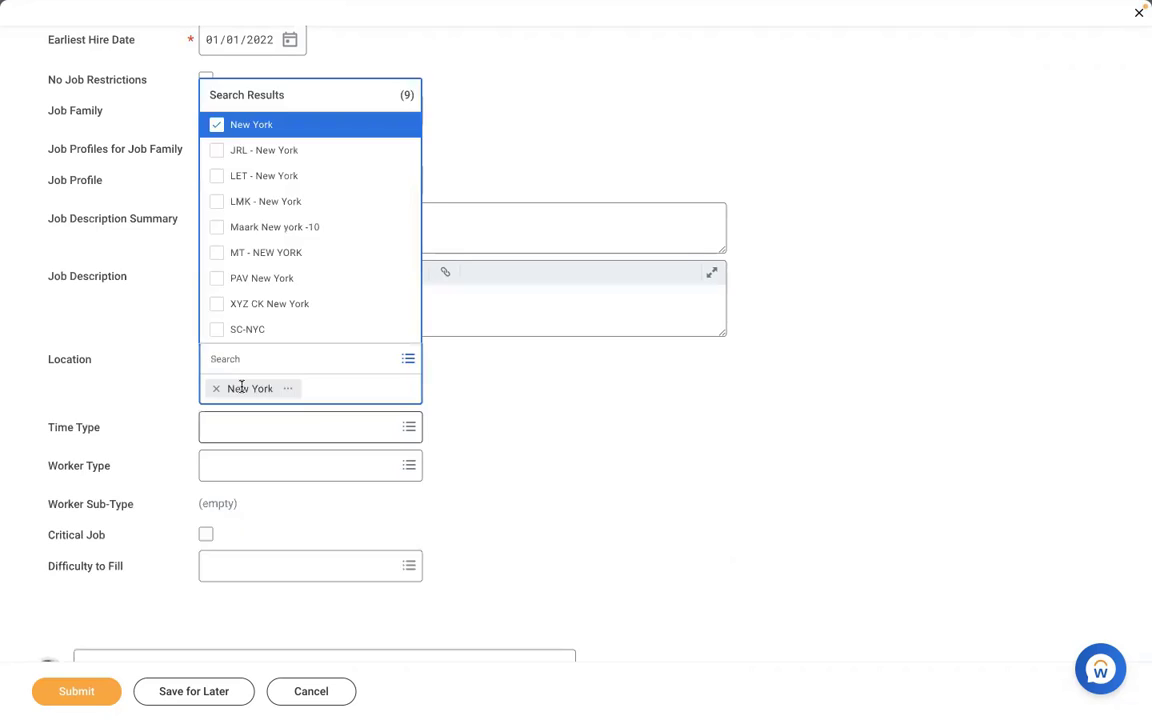
Step: Choose the time type, then set worker type Employee and worker sub-type Regular
click(241, 386)
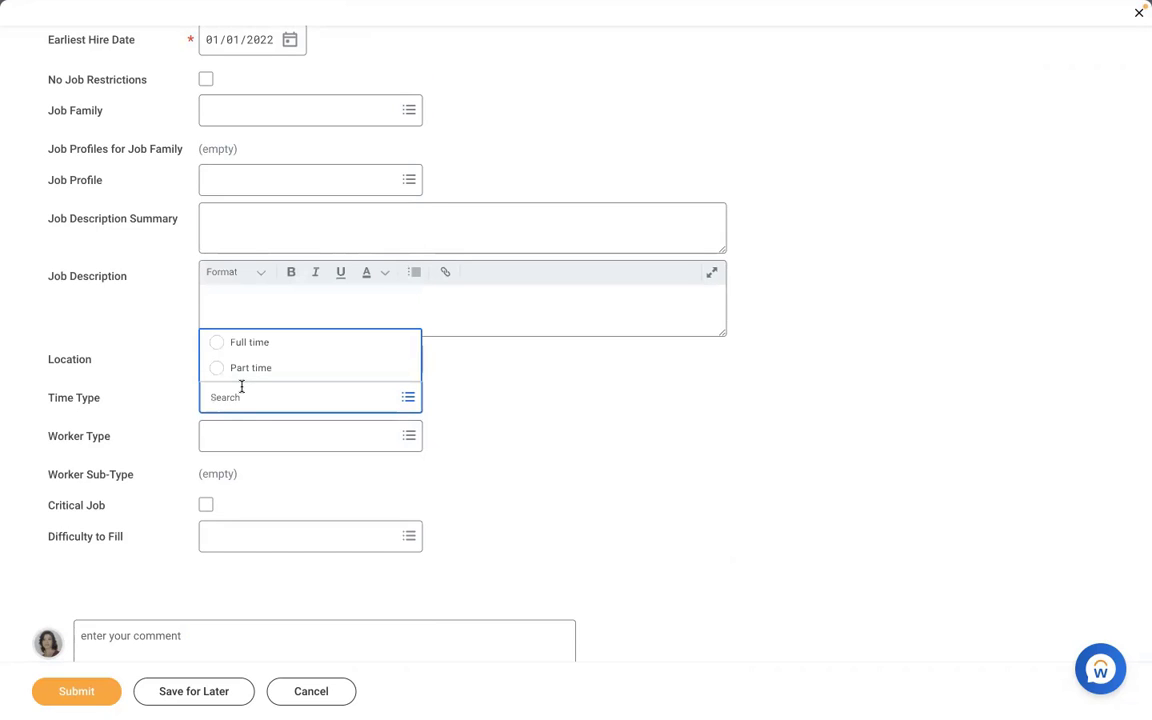
key(Up)
key(Tab)
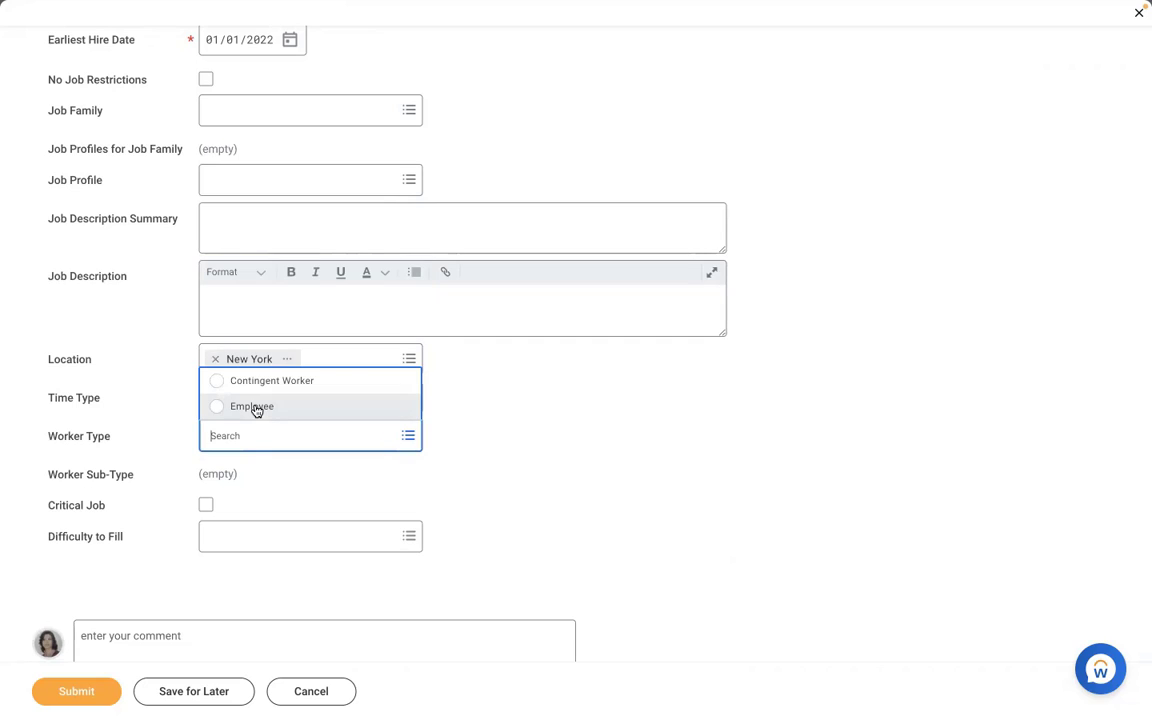
click(252, 407)
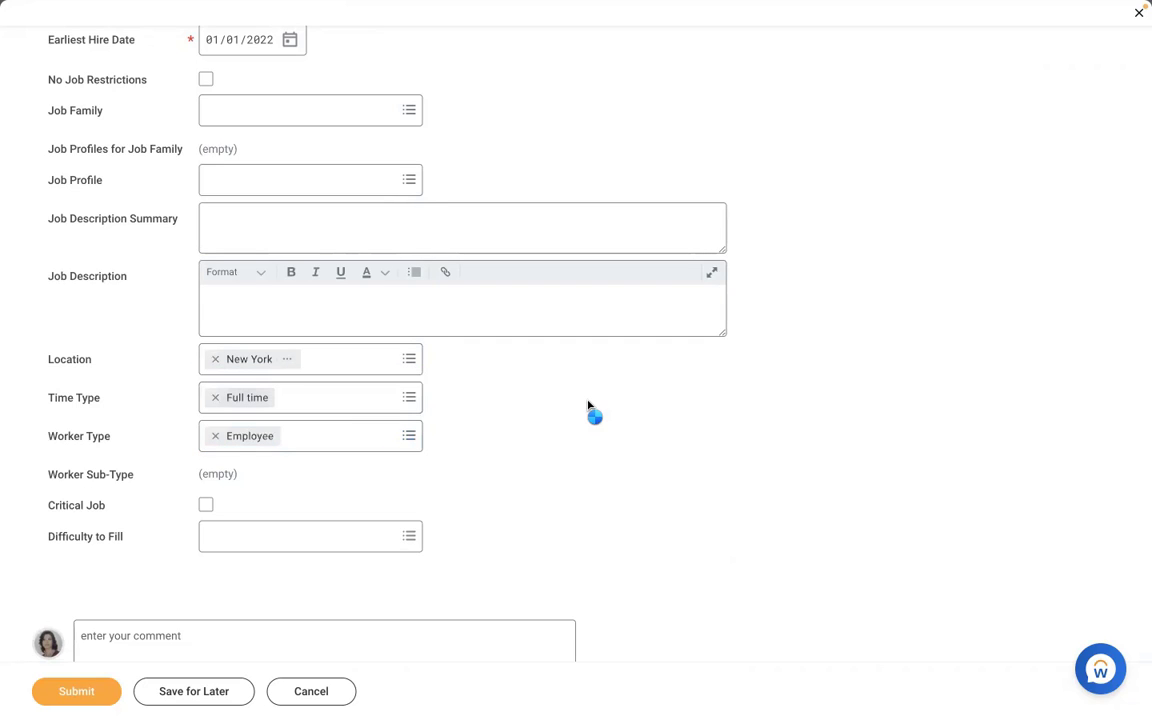
click(278, 473)
text(reg)
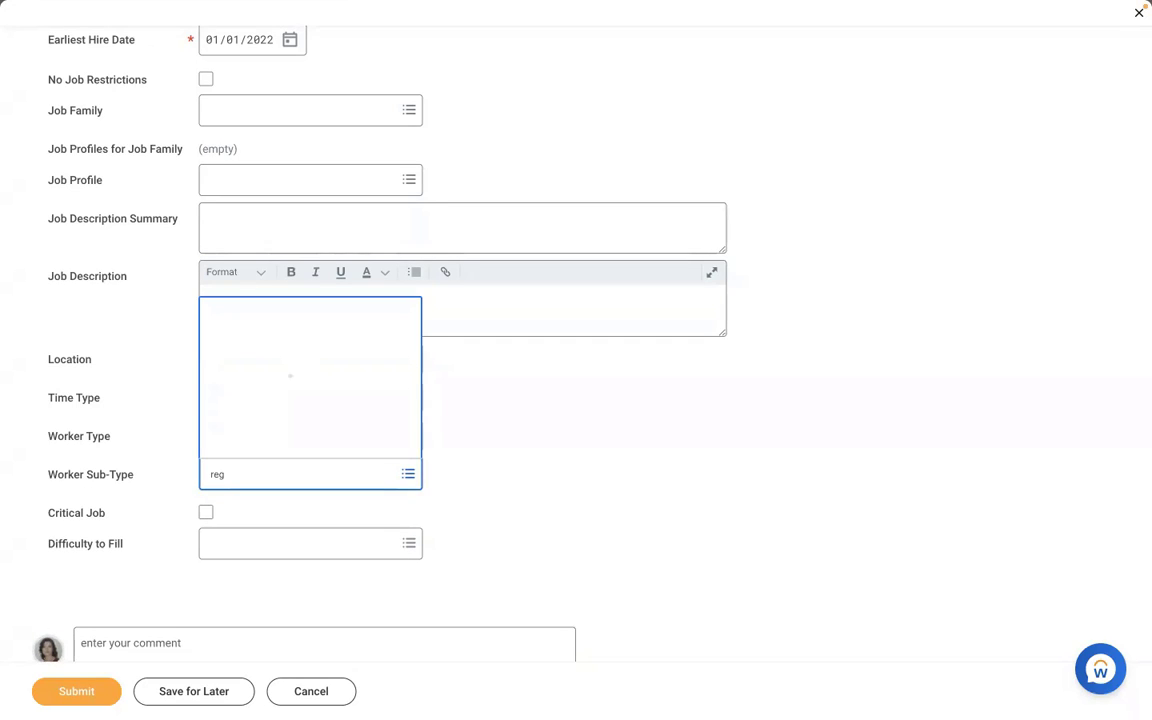
key(Return)
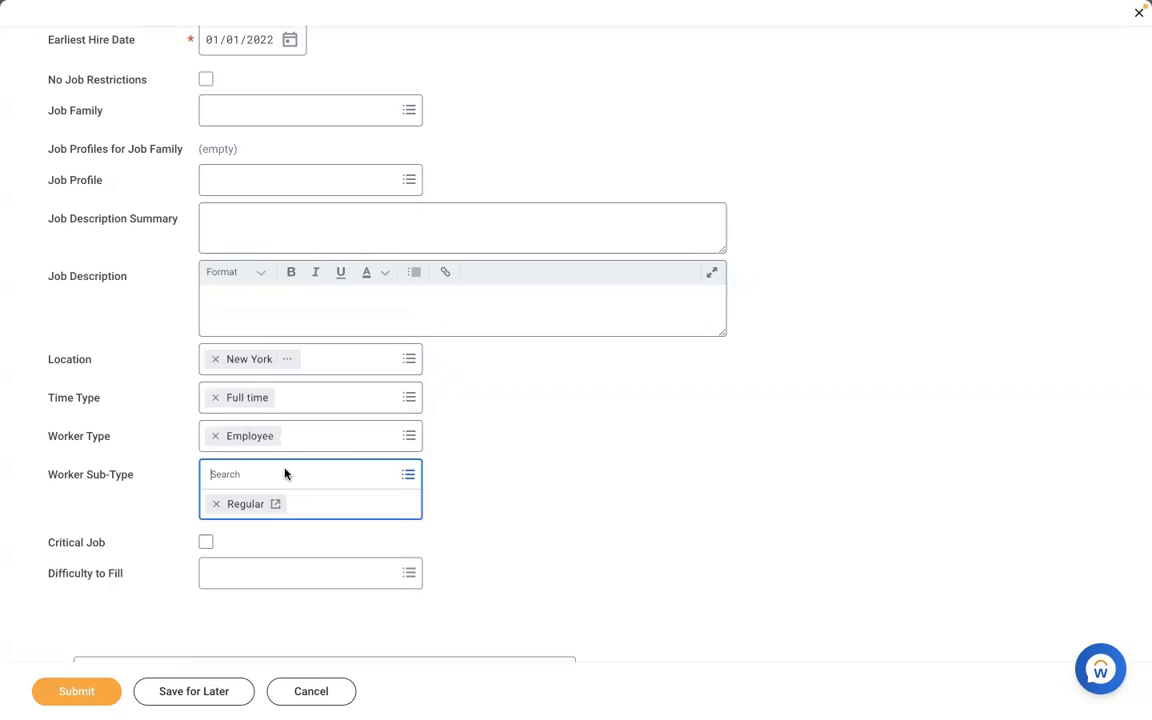
click(581, 430)
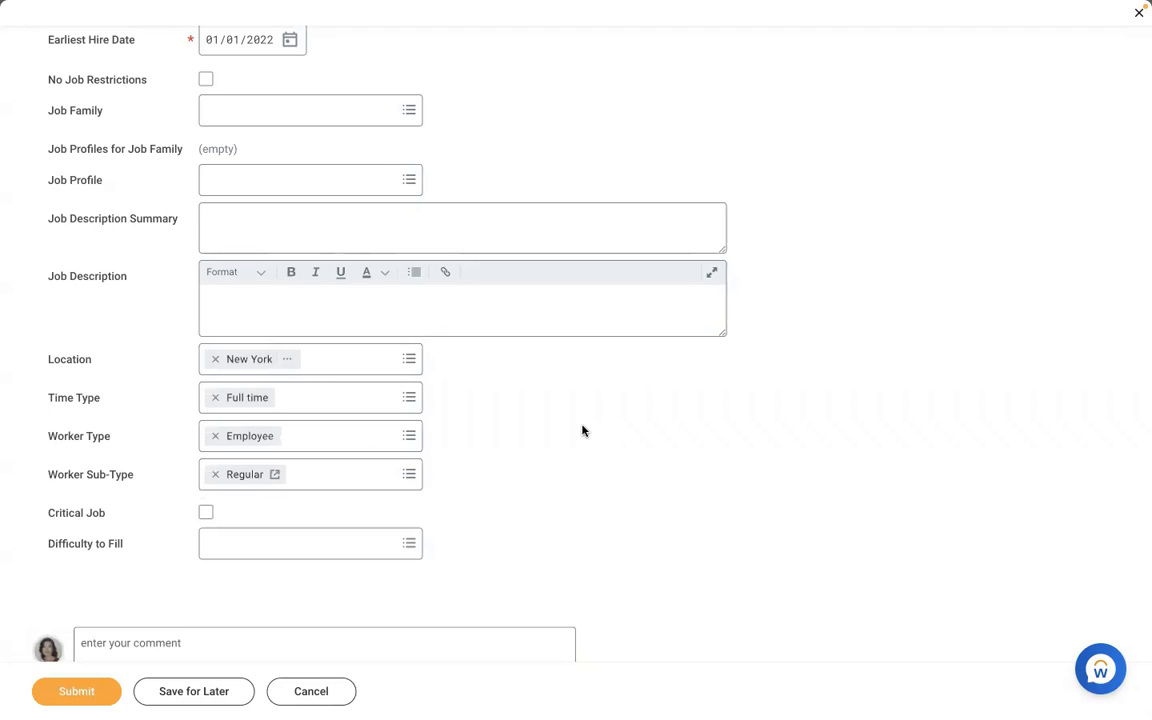
Step: Restrict the job profile to AMD - Manager HR
click(301, 172)
text(amd)
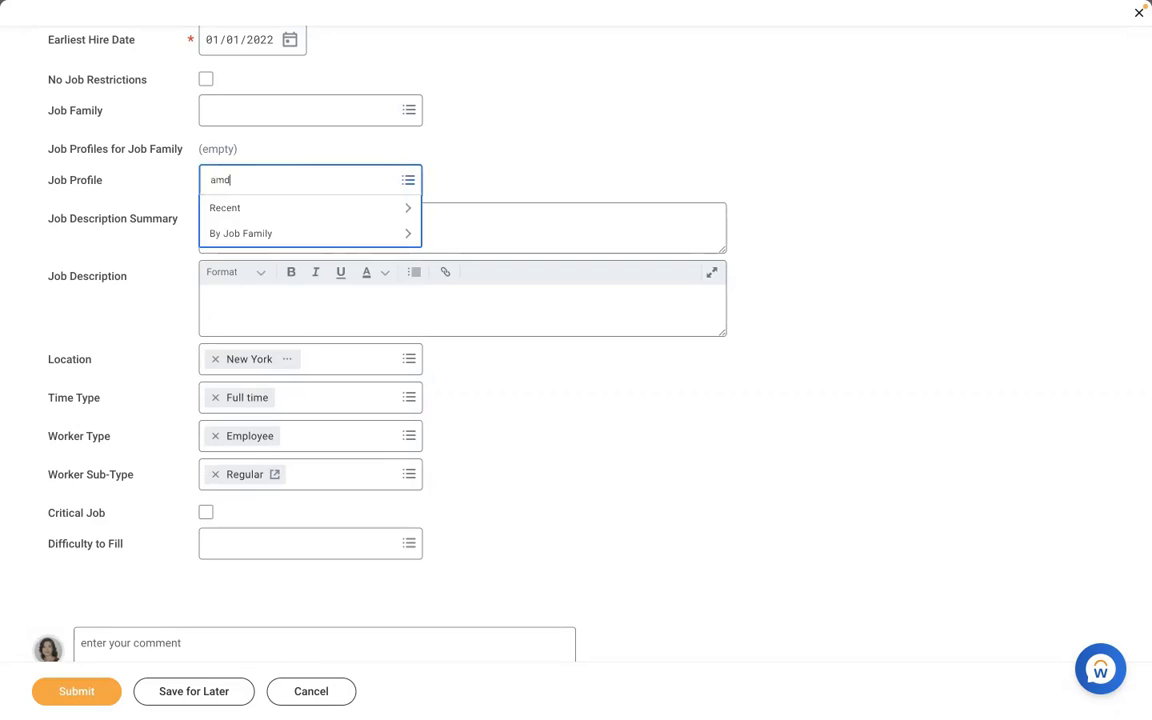
key(Return)
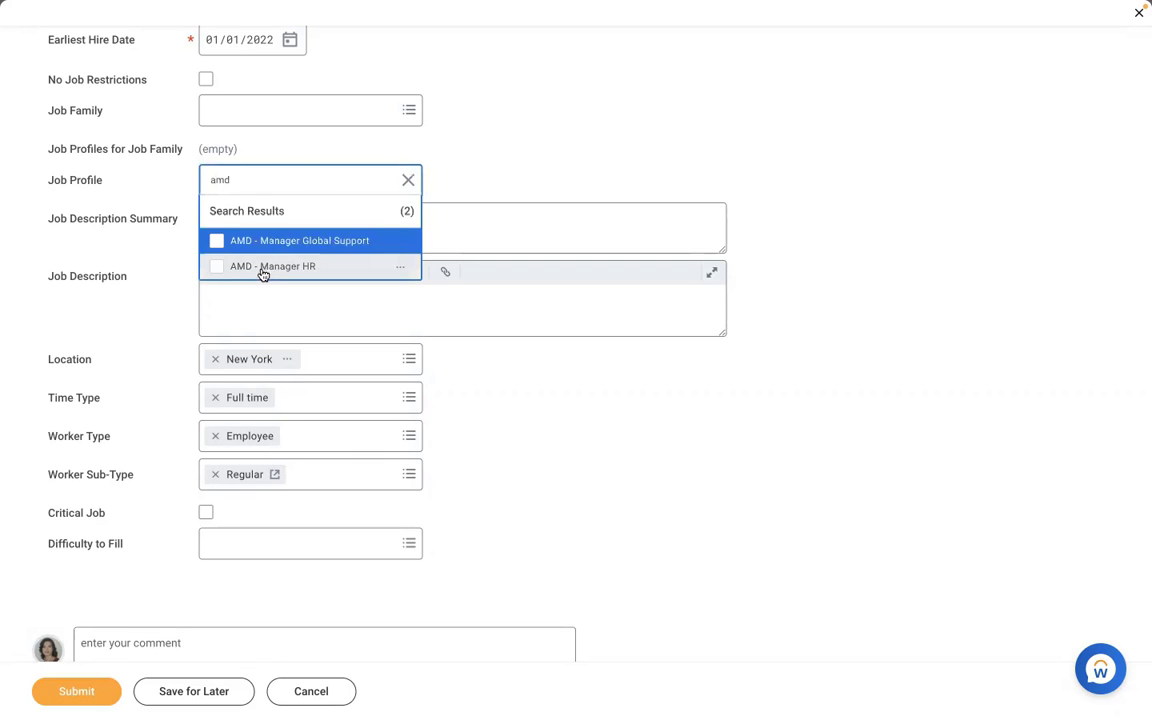
click(262, 267)
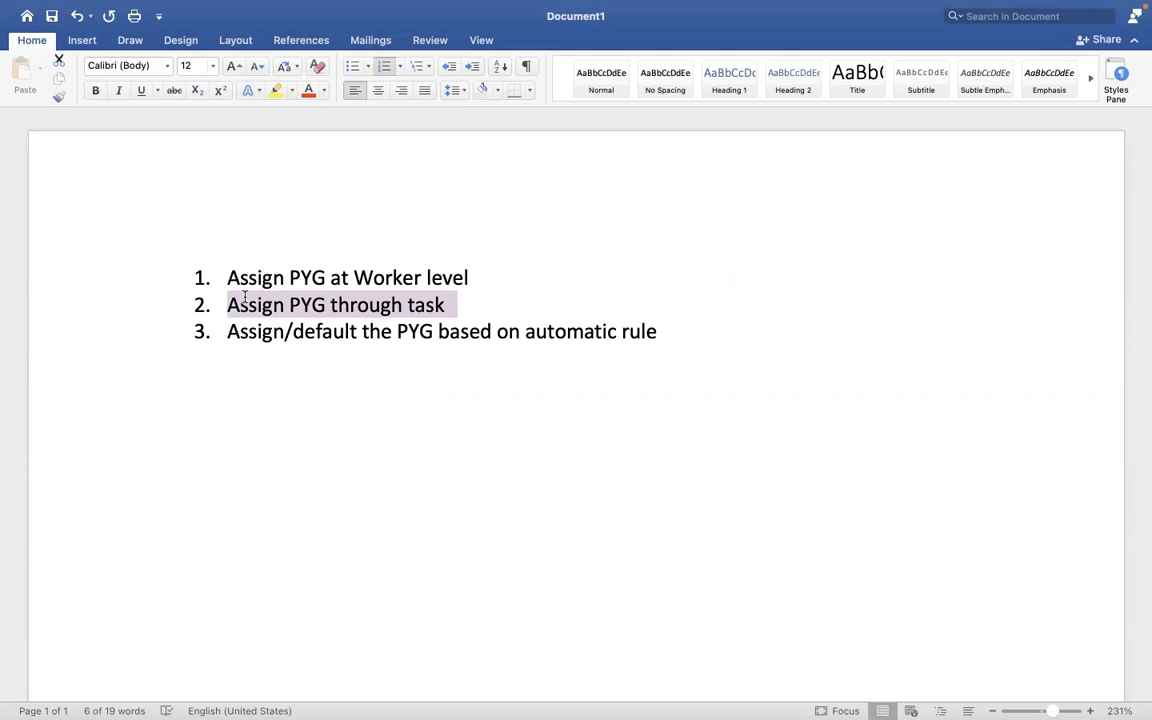
Step: Highlight Word list item 3, defaulting the PYG by automatic rule, then return to Workday
drag(658, 333, 241, 336)
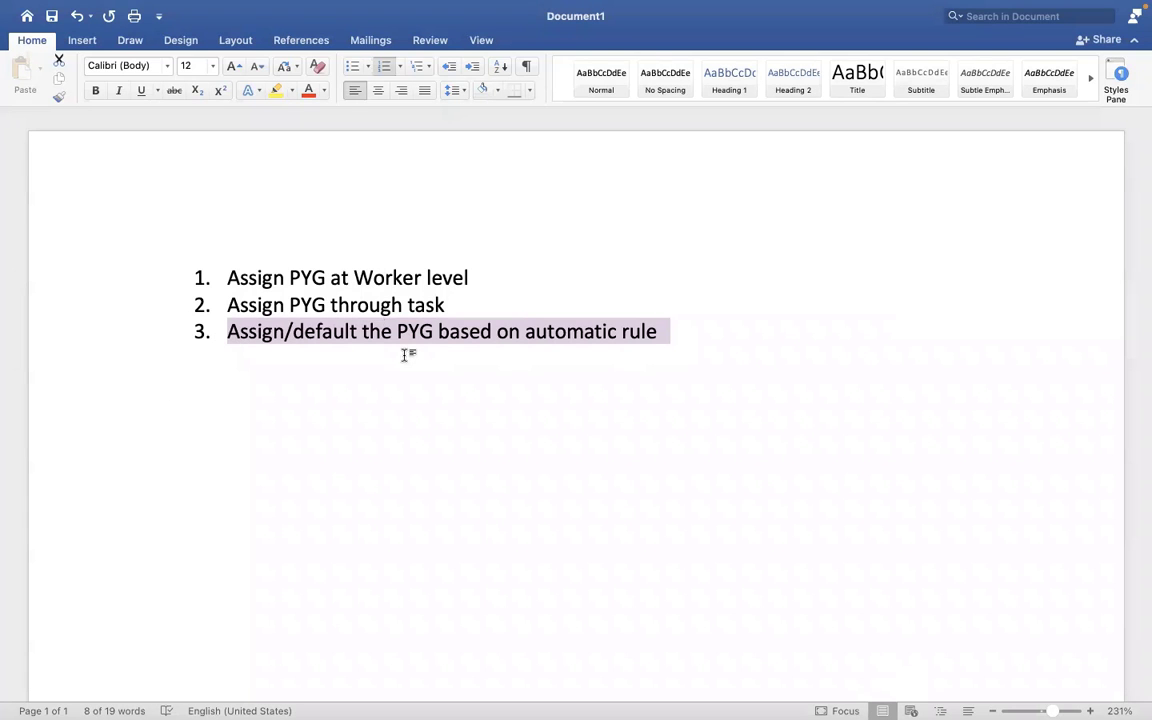
key(ctrl+Right)
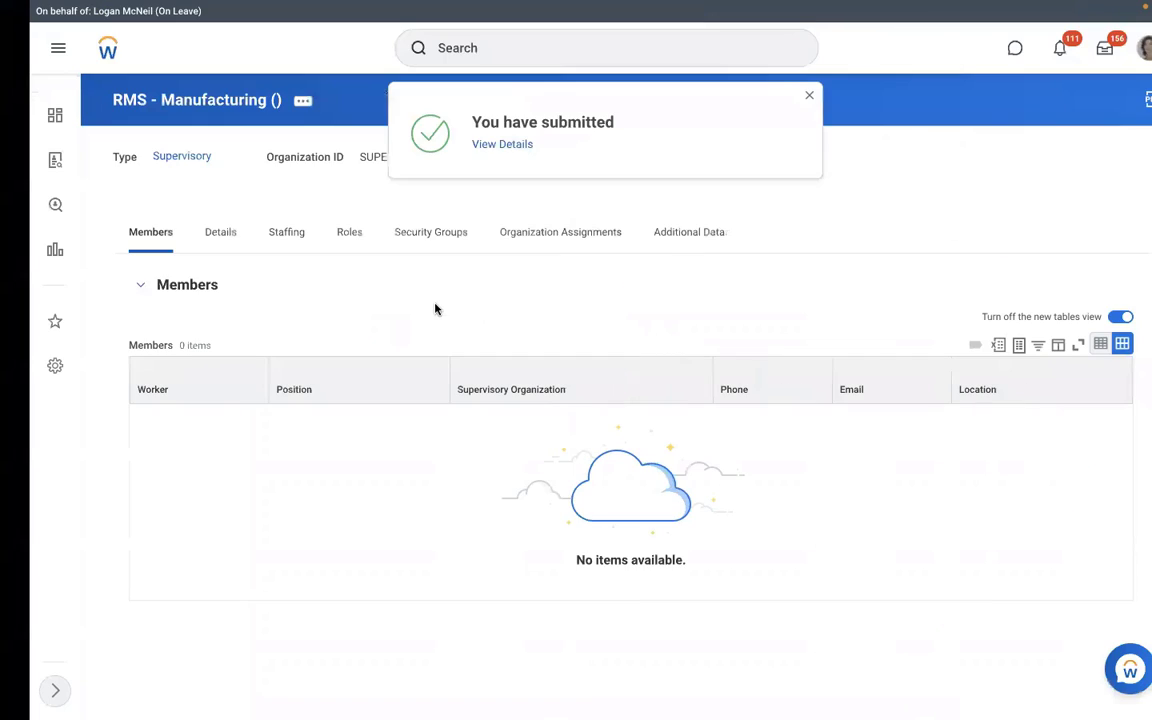
Step: Show the Staffing tab listing three unfilled Executive Manager IT positions in New York
click(251, 249)
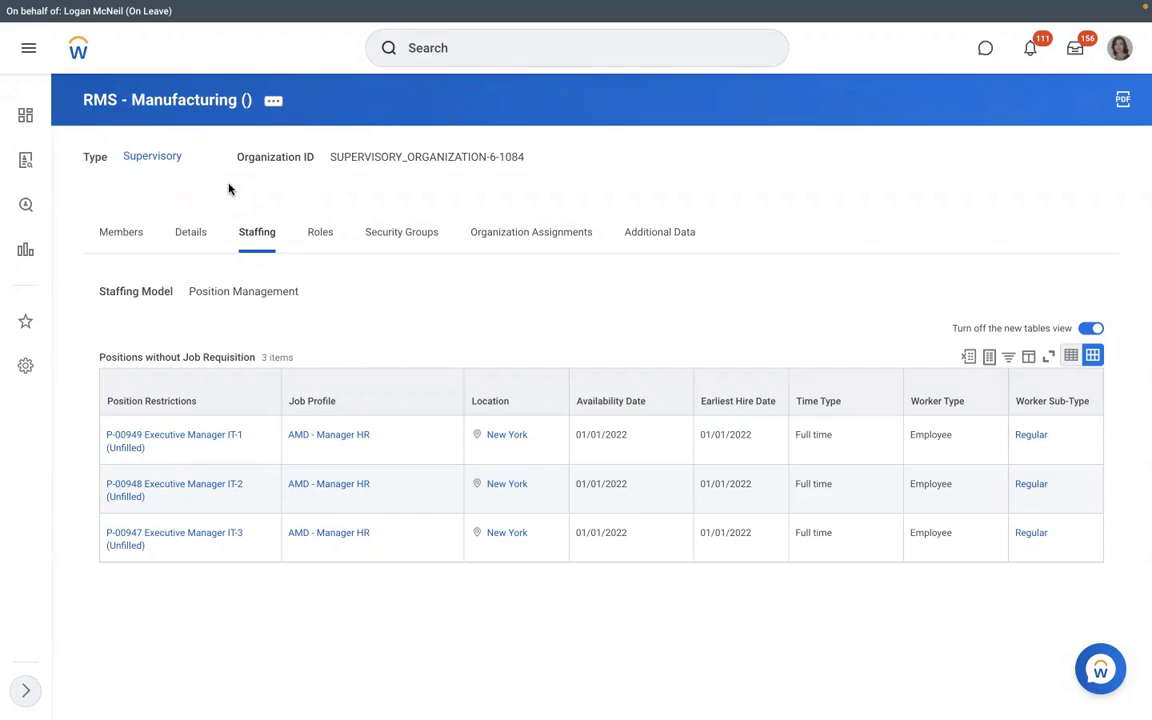
Step: Run the View Pay Group report for the RBS - Monthly PYG pay group
click(478, 47)
text(view p)
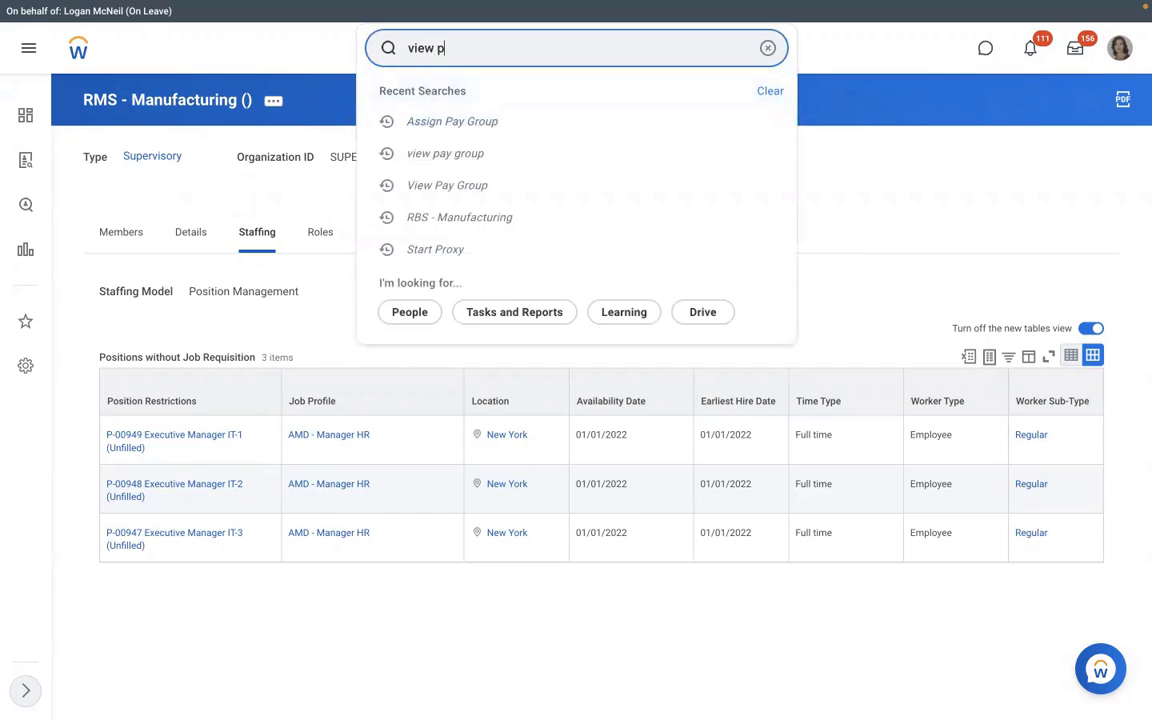
text(ay group)
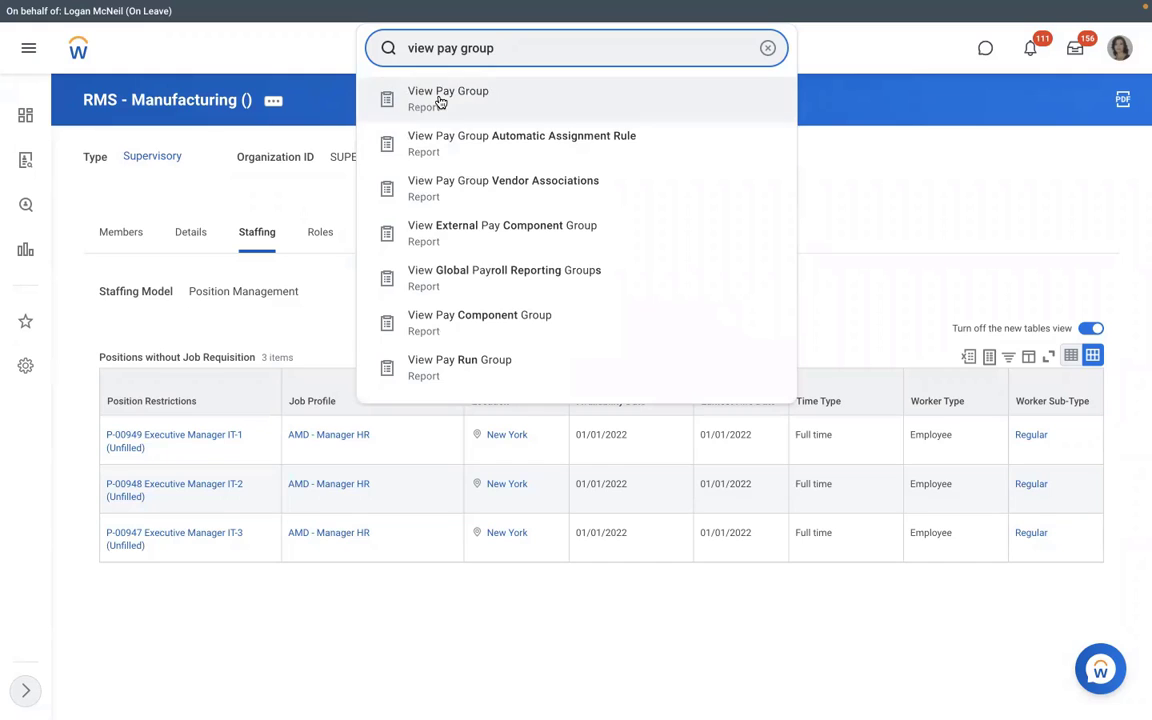
click(445, 95)
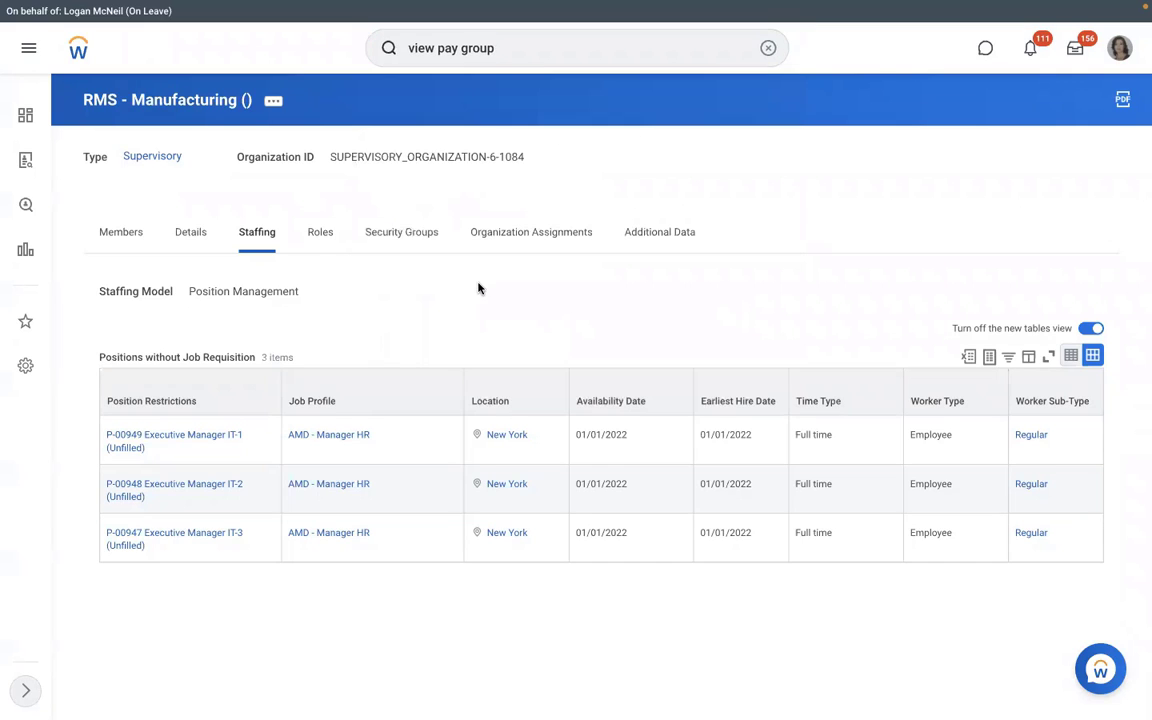
click(391, 288)
text(dmd)
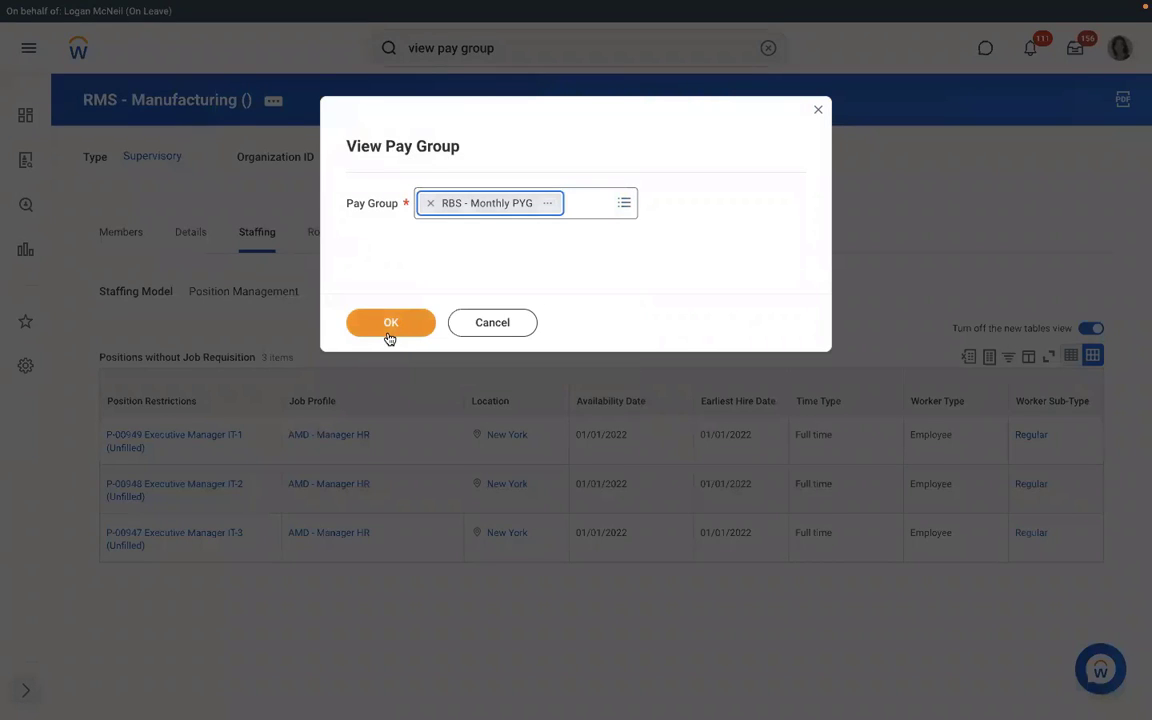
click(390, 334)
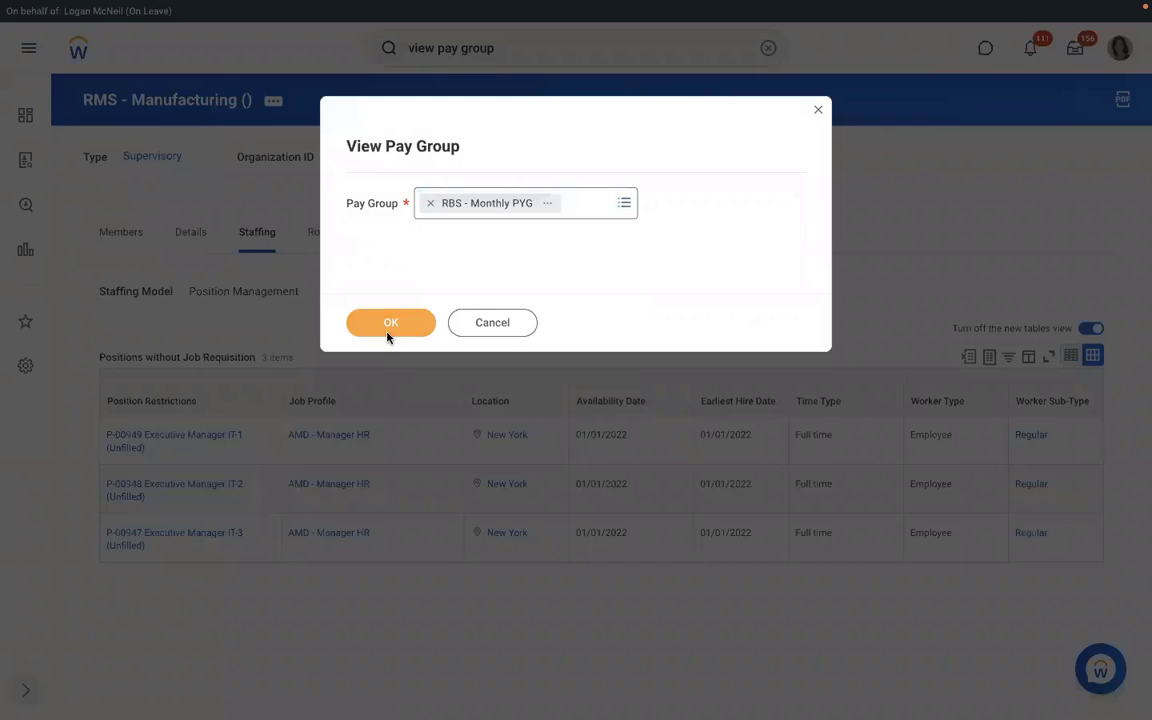
click(389, 334)
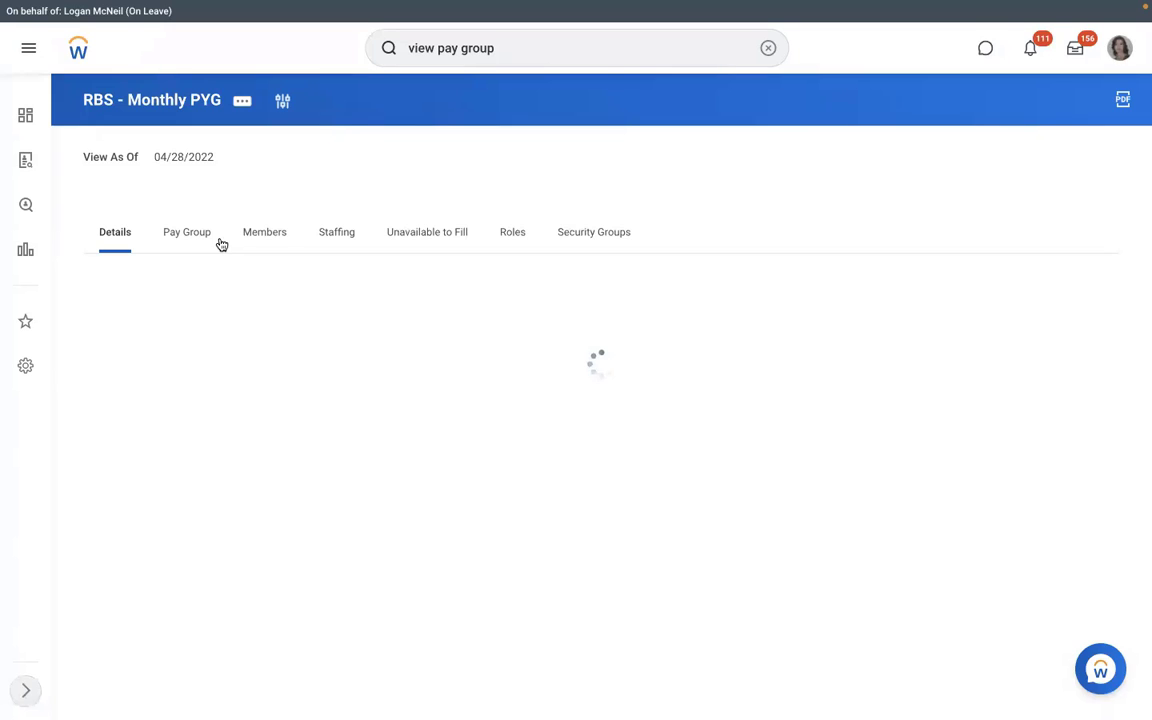
Step: Check the members, then view the RBS - PYG Automatic Assignment rule's conditions on the Pay Group tab
click(264, 232)
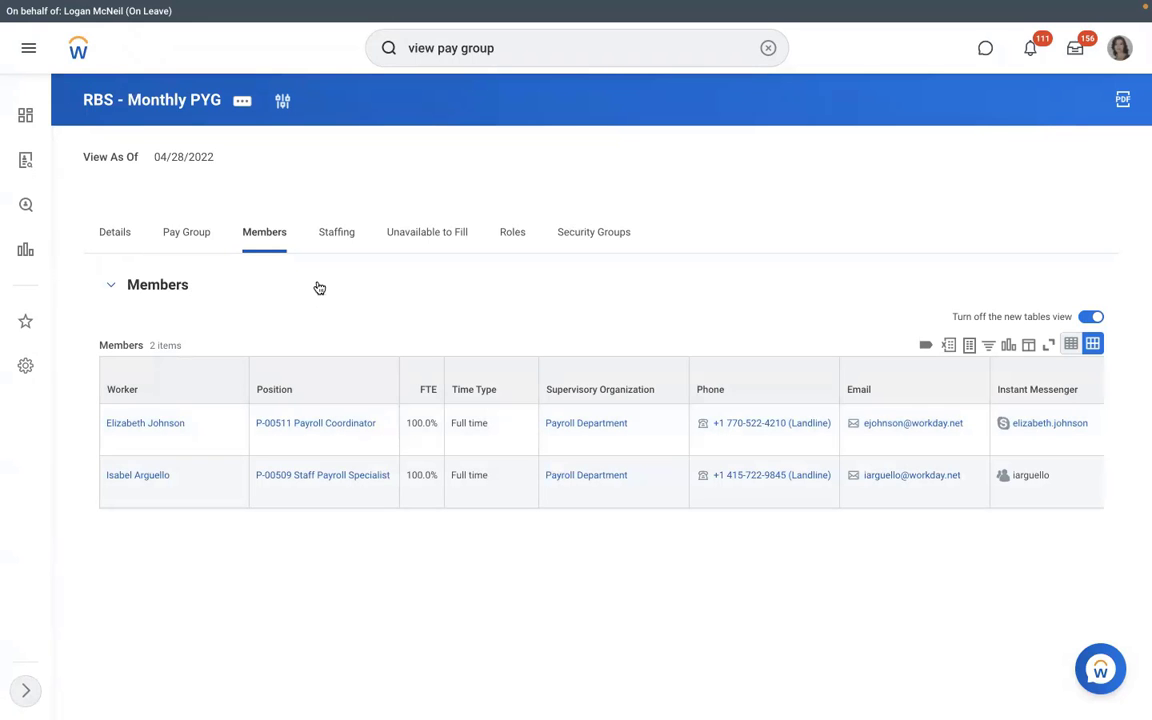
click(185, 236)
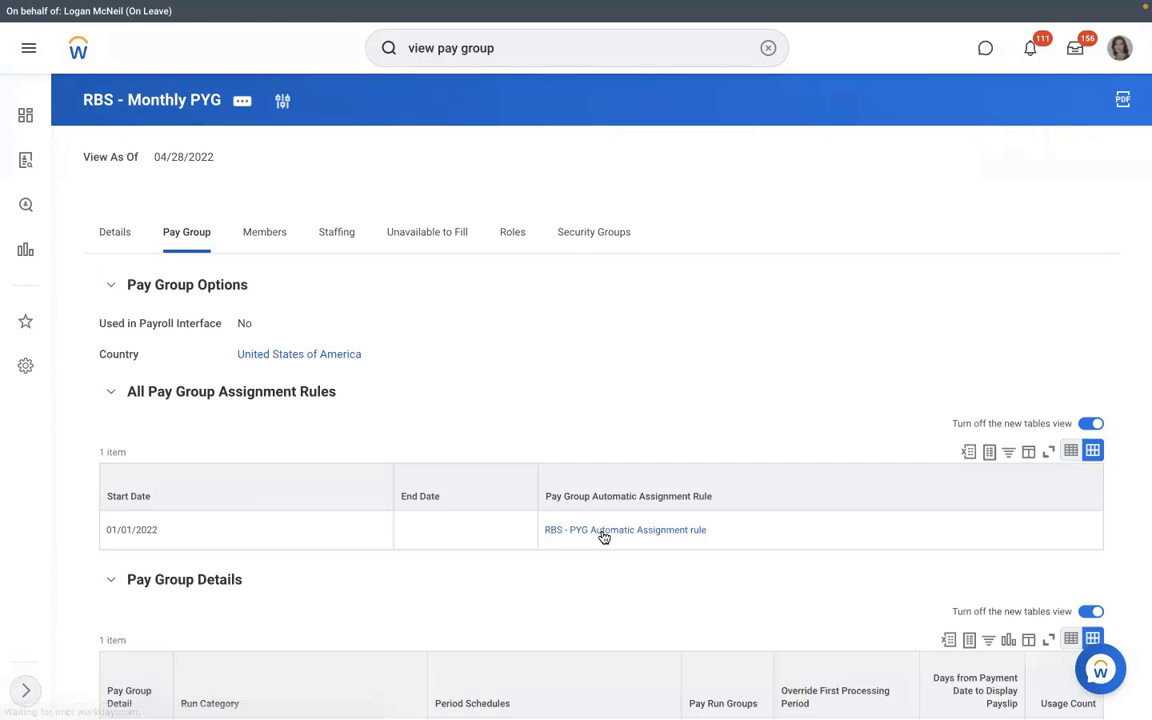
click(718, 533)
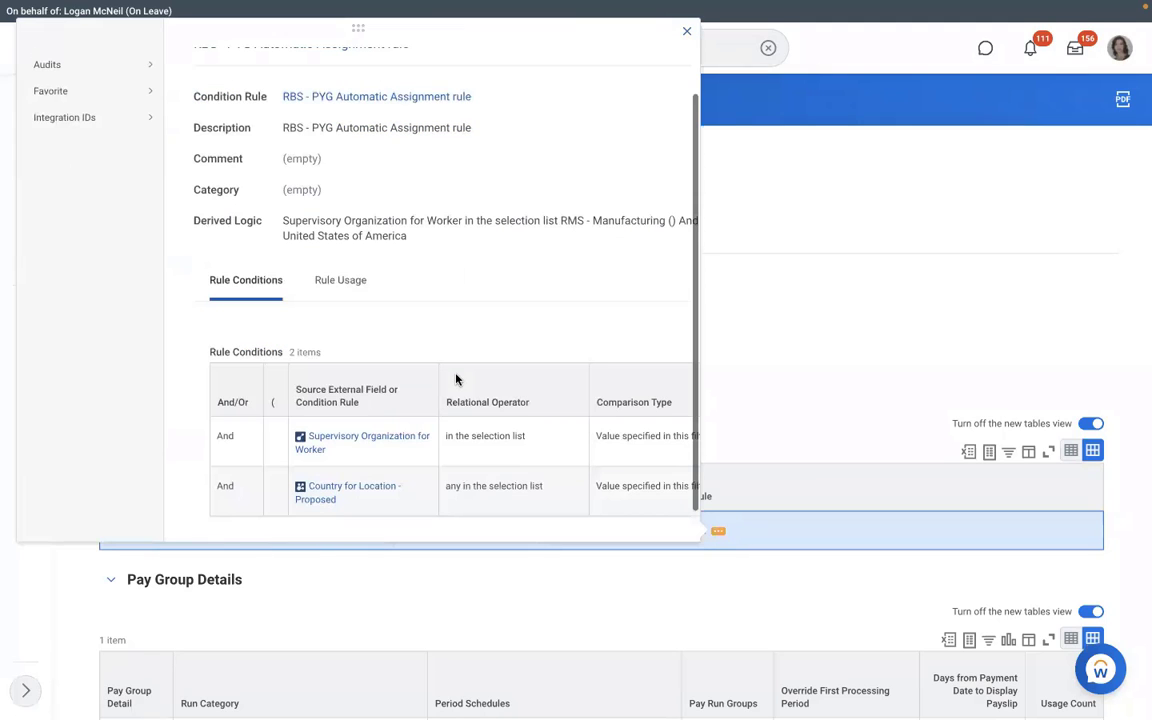
scroll(456, 378, down, 1)
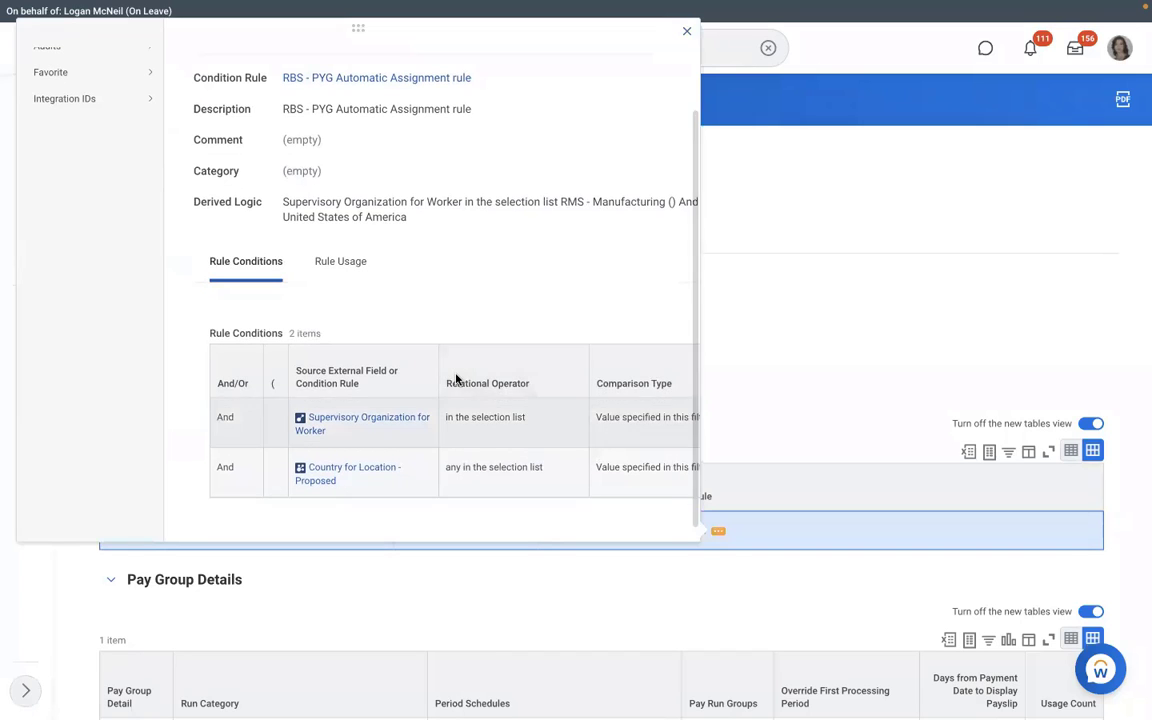
click(741, 338)
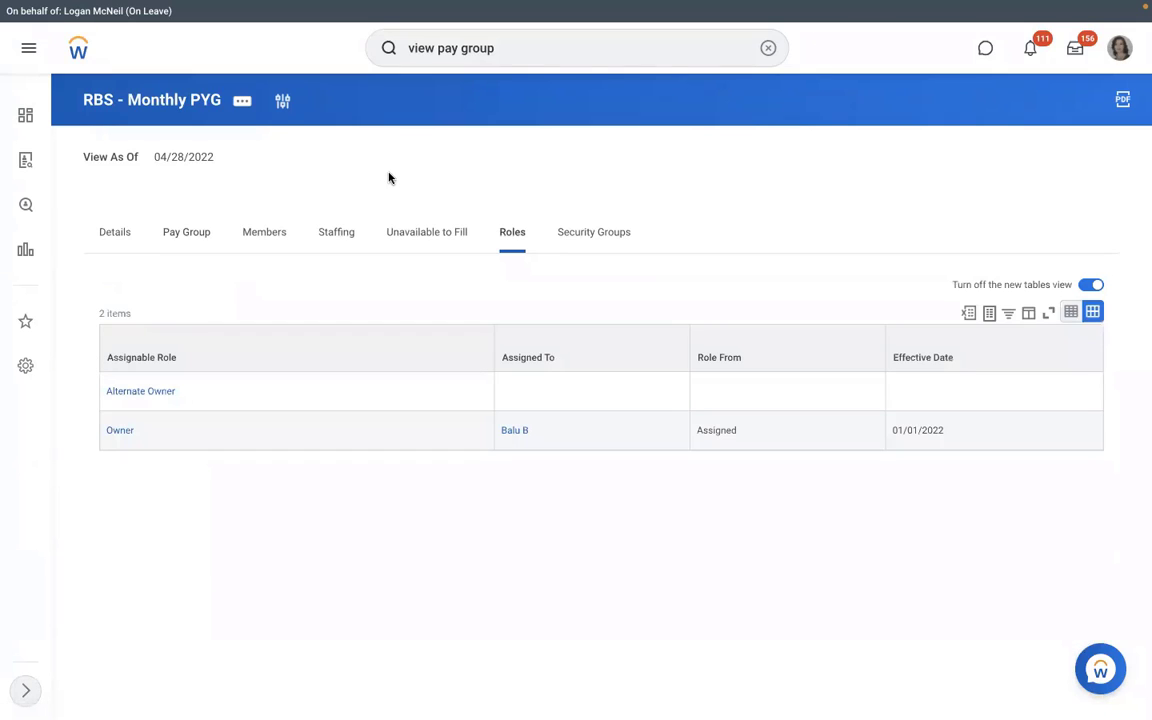
Step: Start Assign Roles for RBS - Monthly PYG with effective date 01/01/2022
click(243, 101)
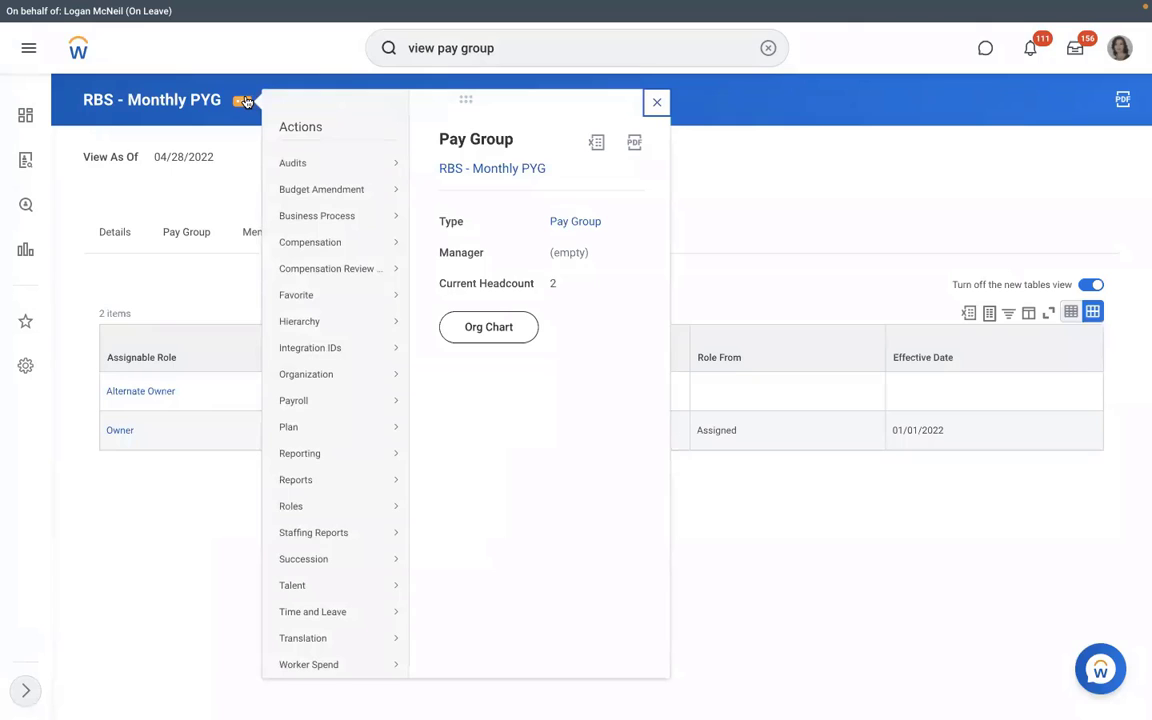
click(238, 181)
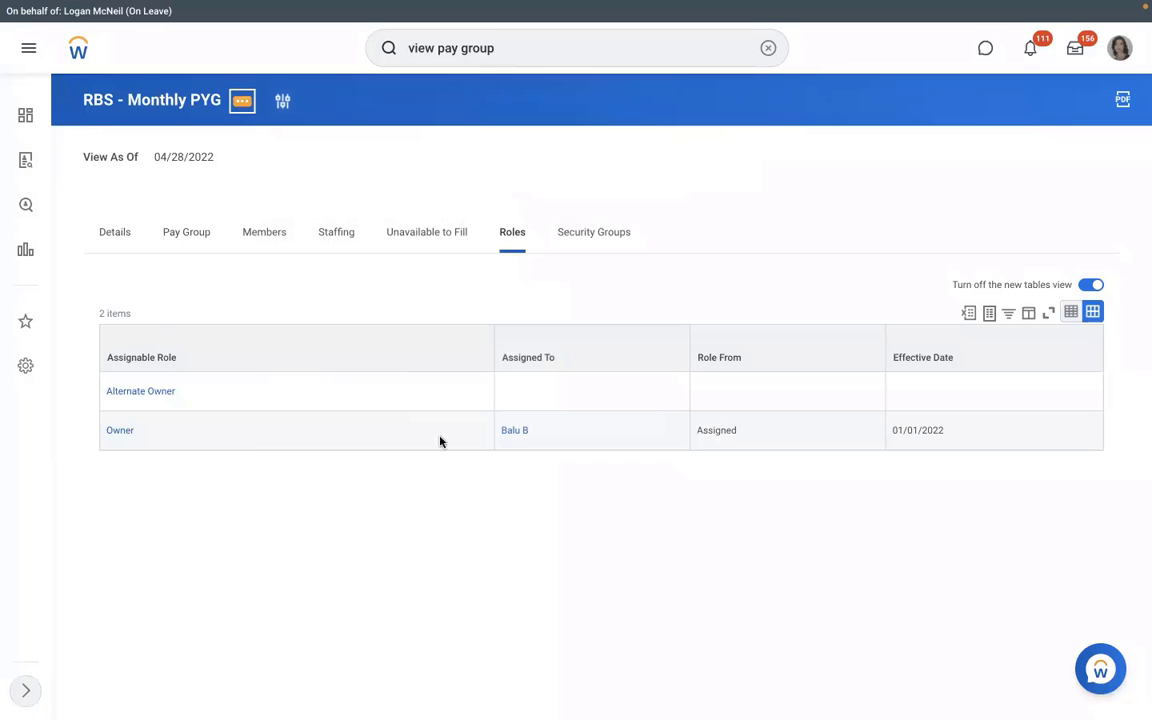
click(242, 101)
mouse_move(345, 507)
click(445, 507)
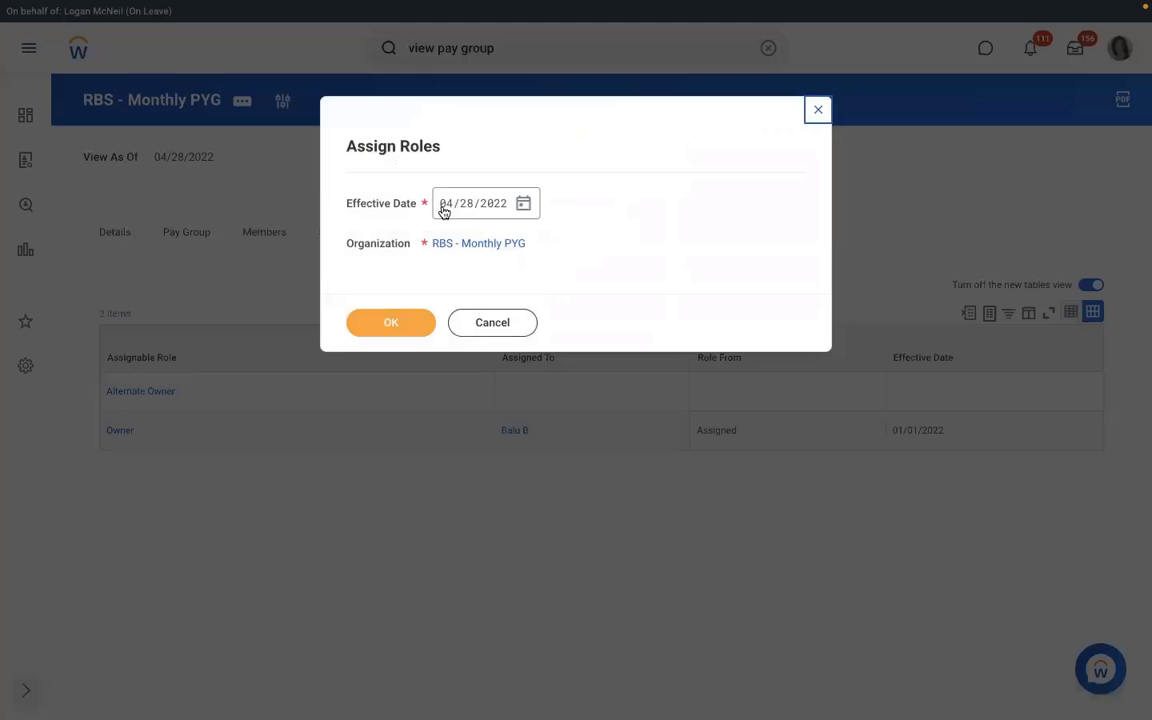
click(443, 211)
text(01/01/2)
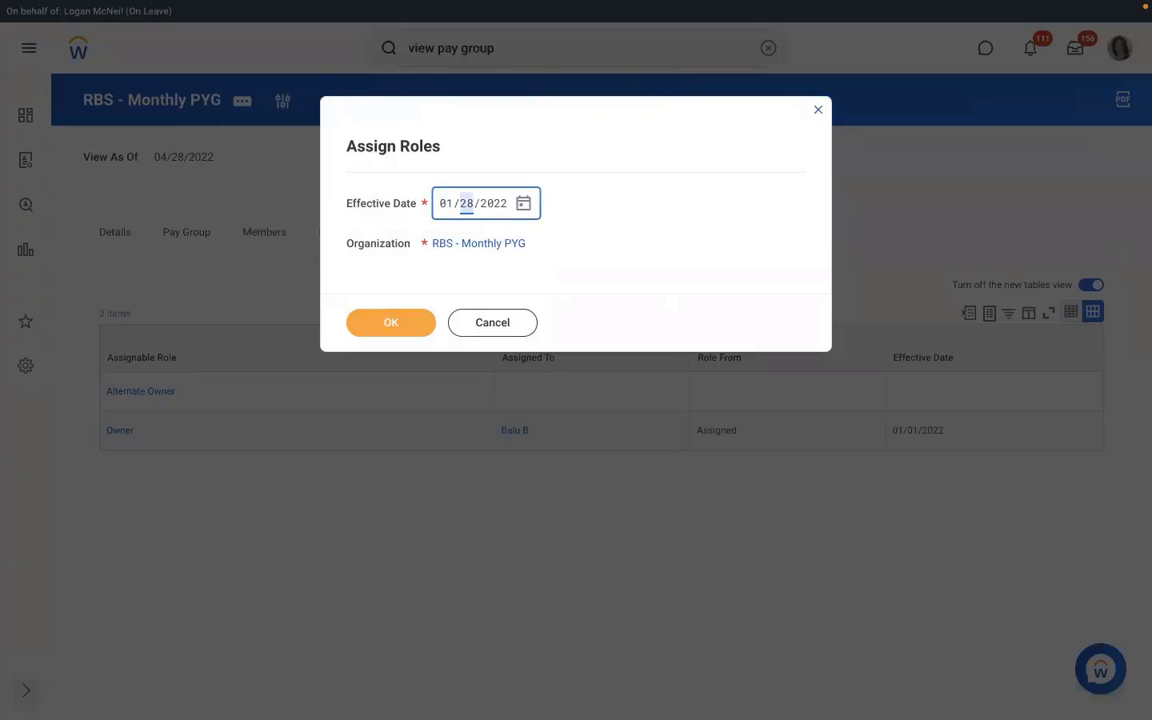
text(022)
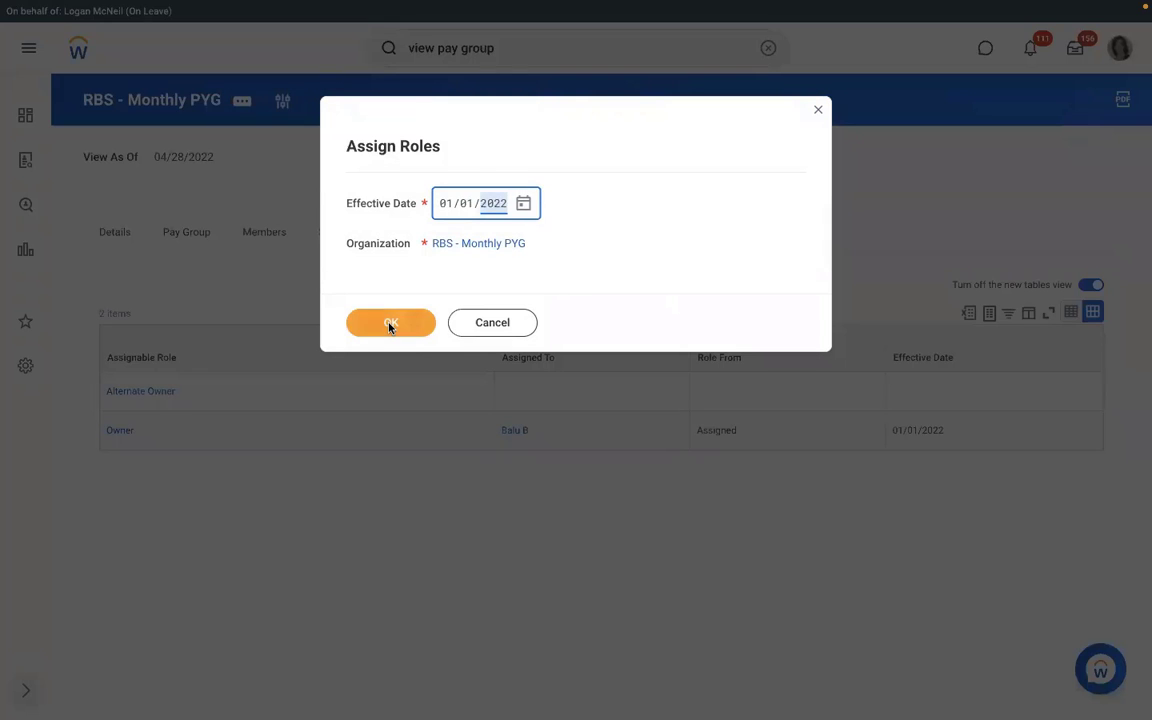
click(390, 324)
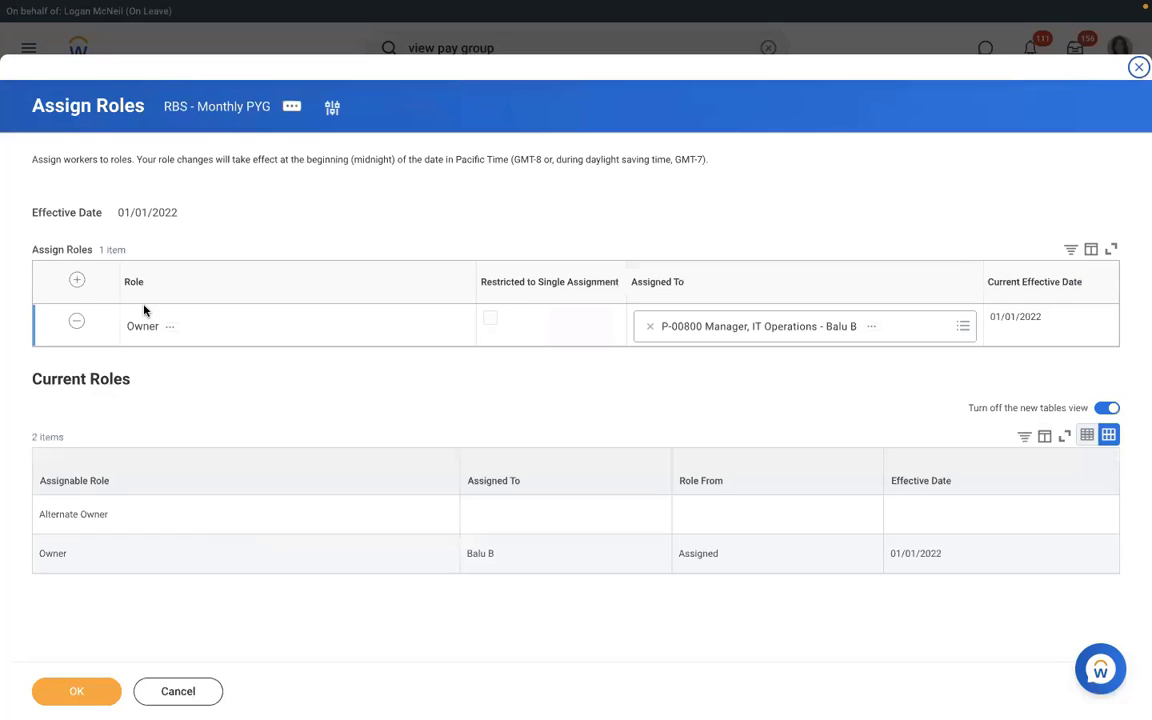
Step: Add a Payroll Partner role assigned to the HR vice president (P-00004), save, and return to the pay group
click(77, 283)
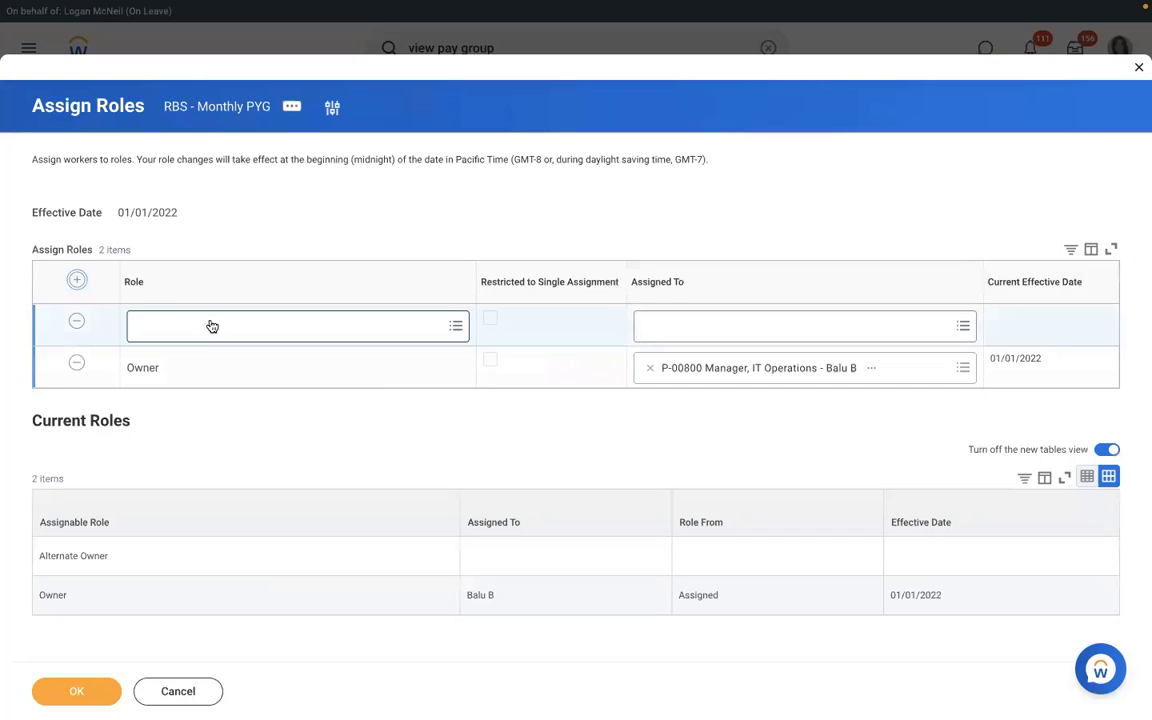
click(210, 322)
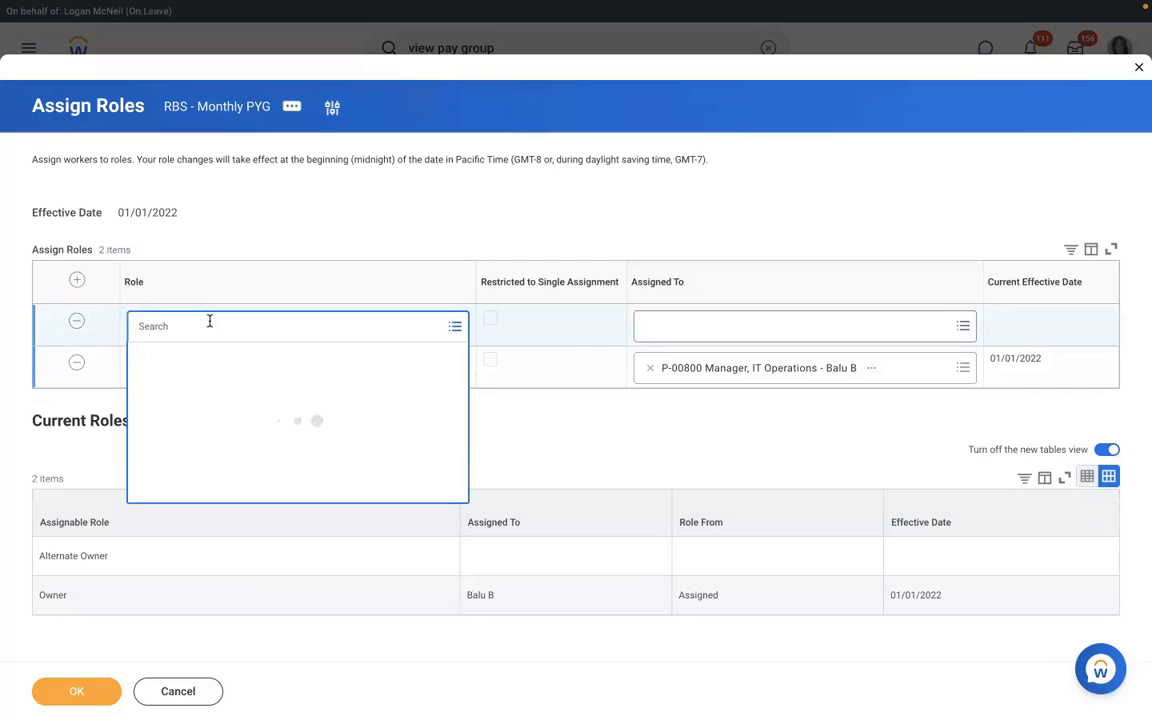
text(p)
text(ayroll partner)
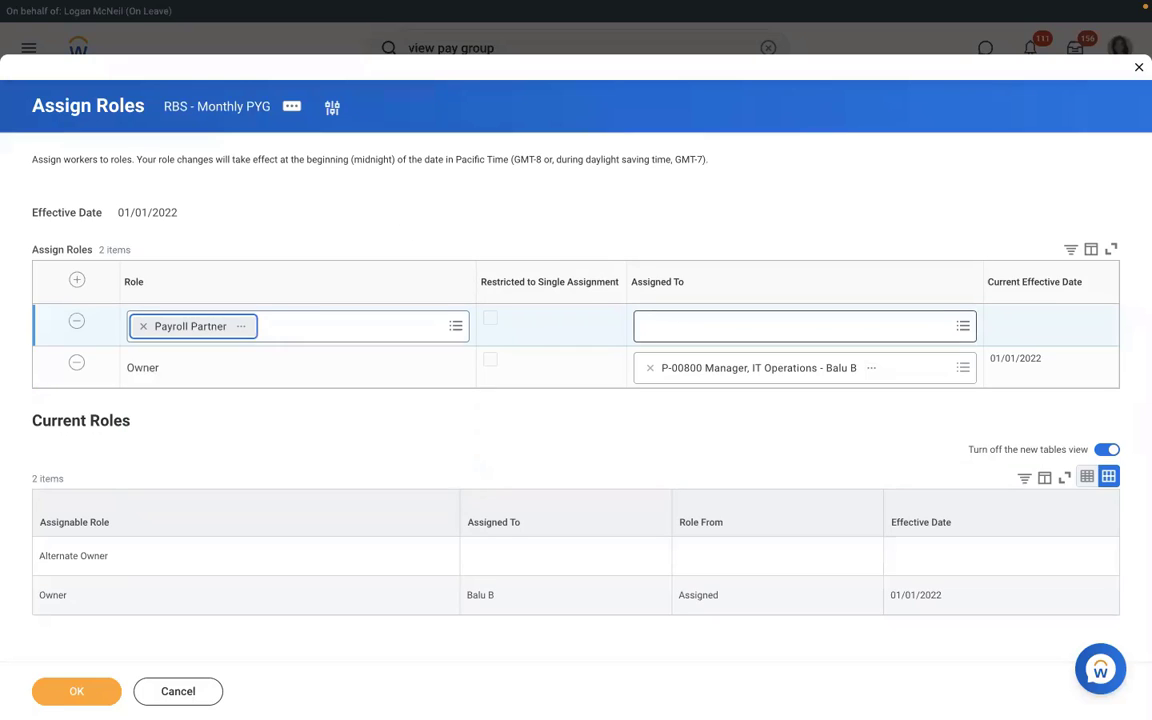
click(790, 326)
text(loga)
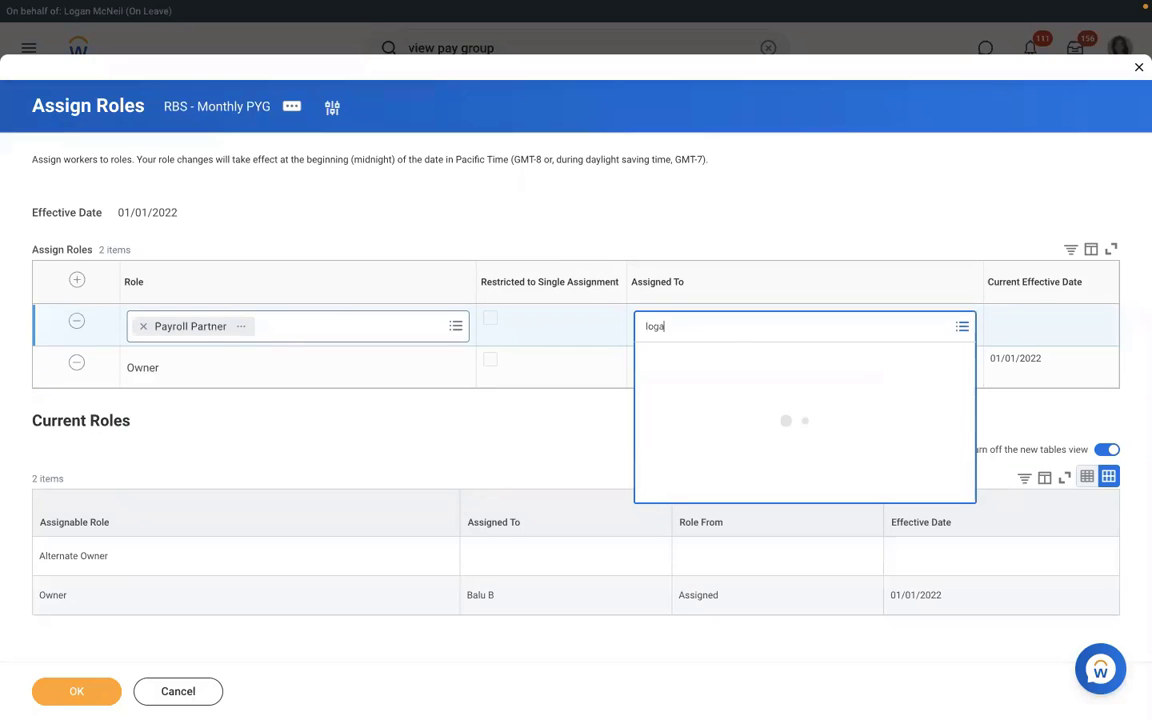
text(n mc)
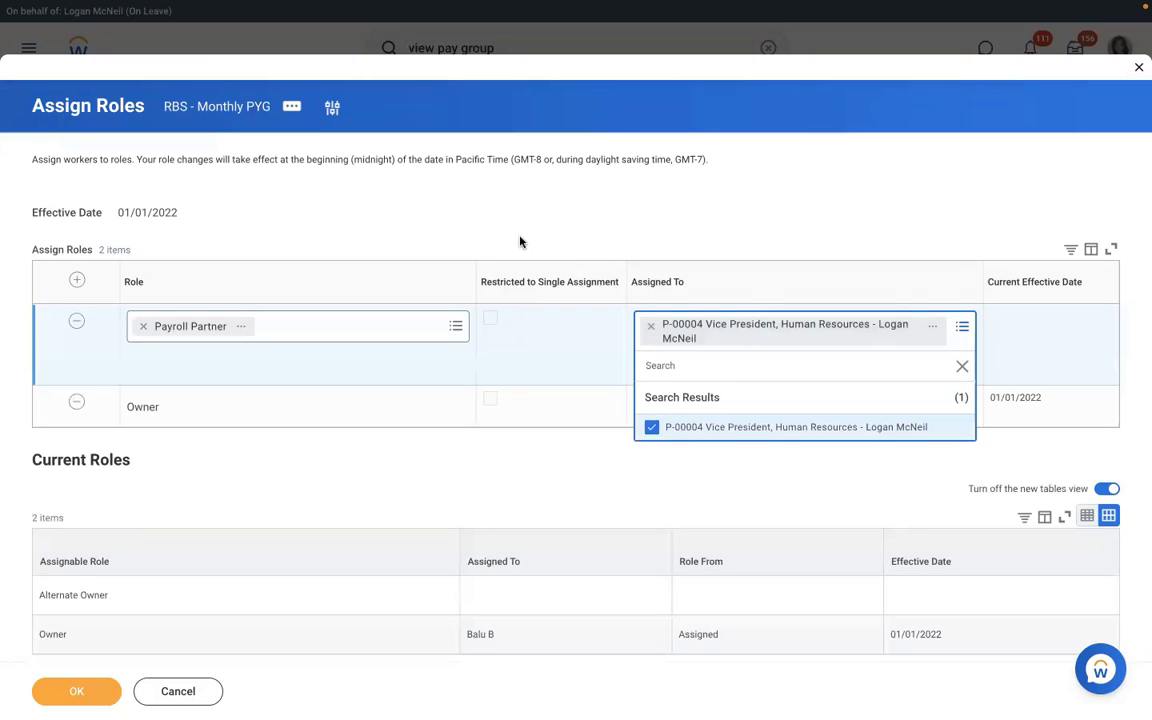
click(520, 242)
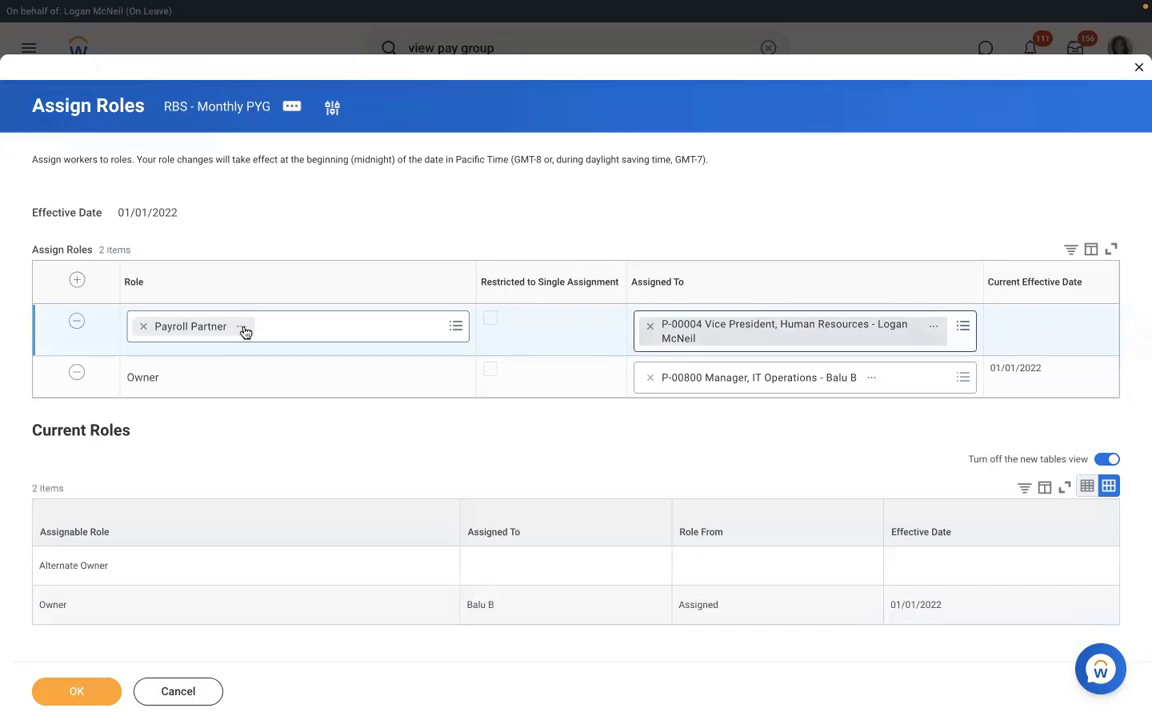
click(88, 697)
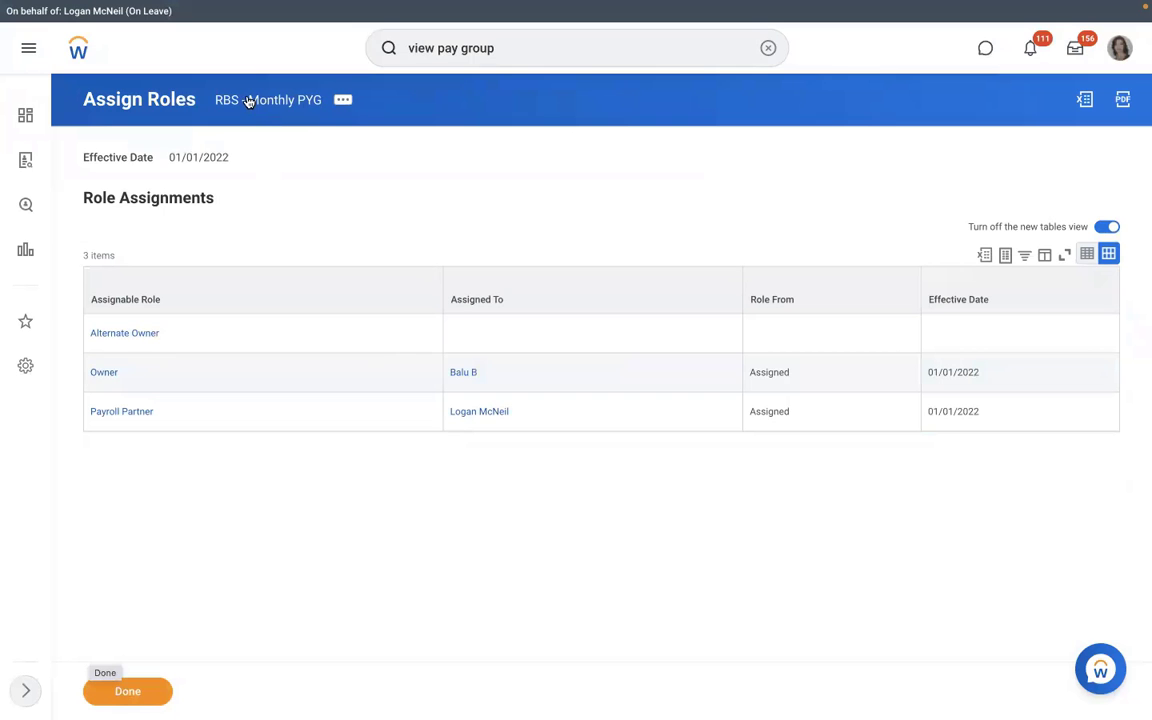
click(248, 101)
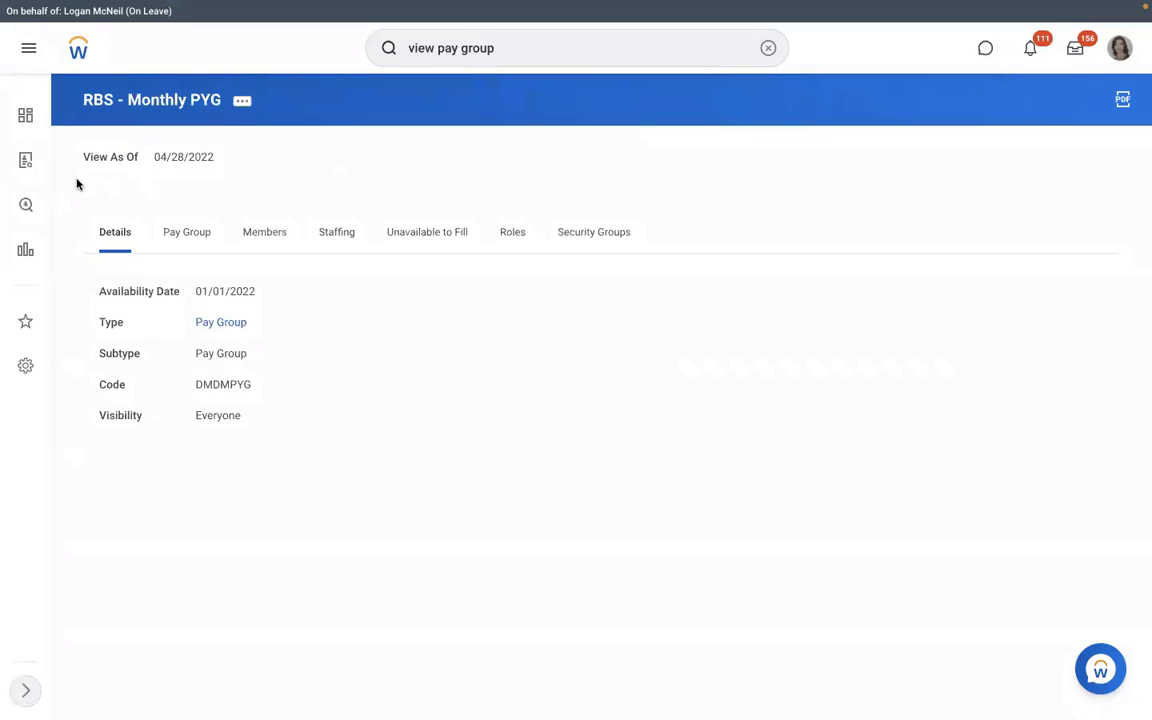
Step: Review the Payroll Partner on the Roles tab and members, then select the Pay Group assignment rule row
click(511, 233)
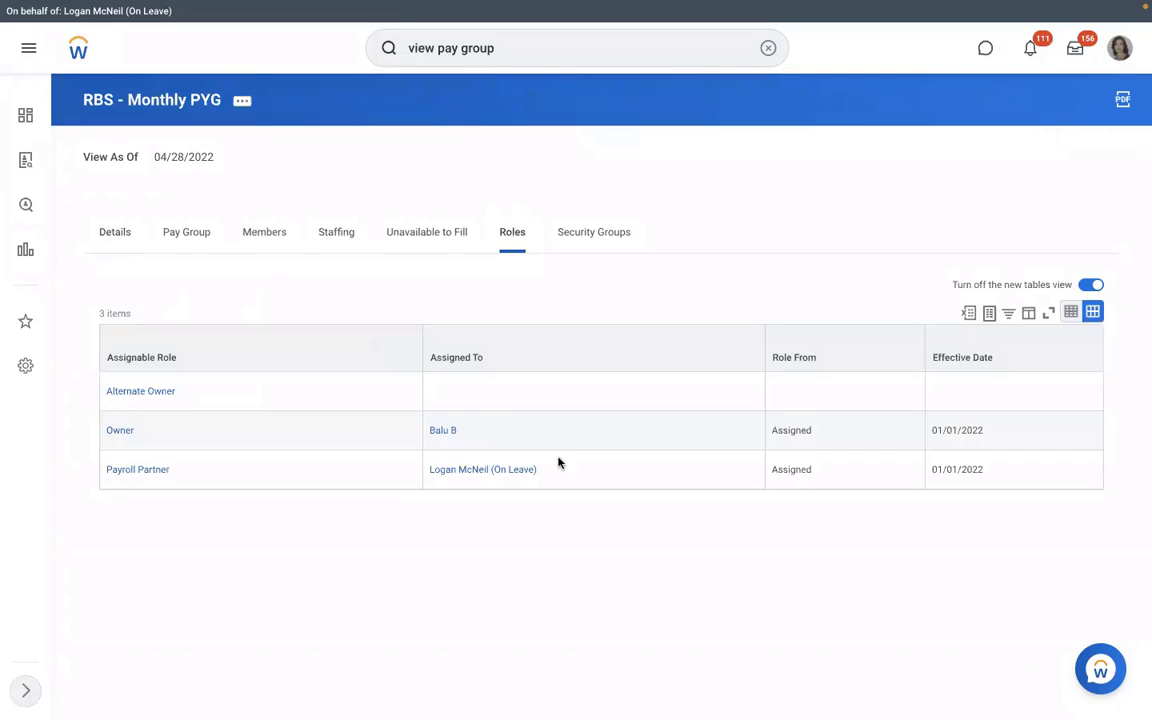
click(443, 464)
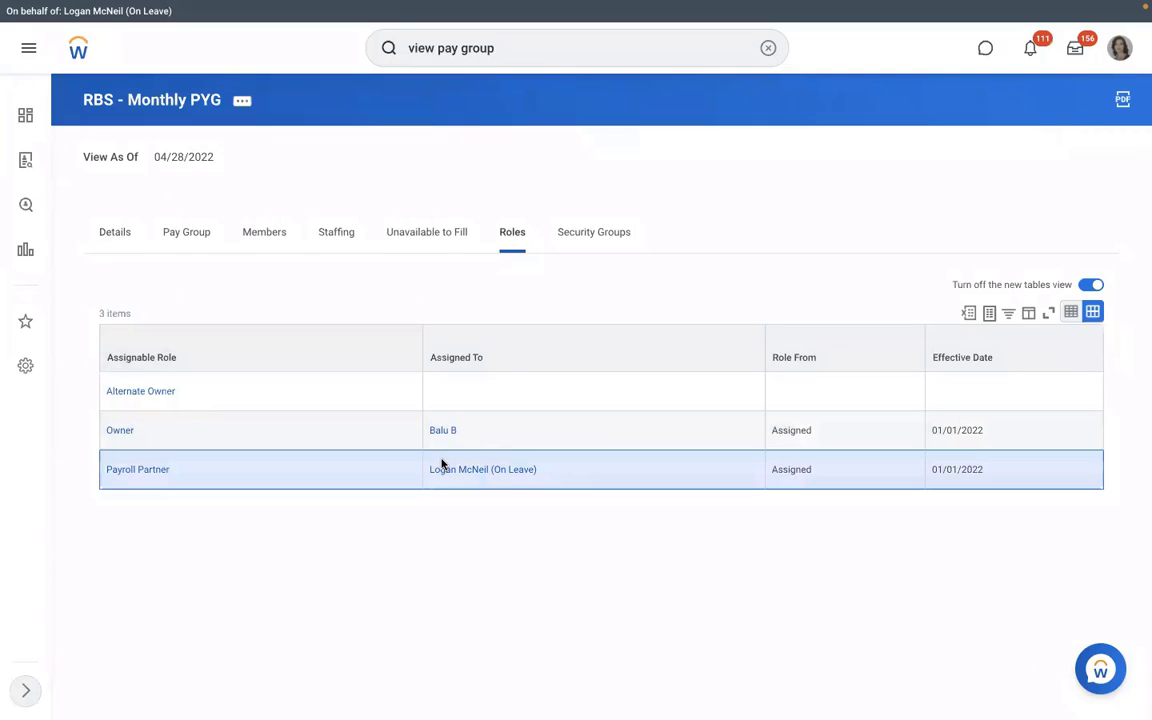
triple_click(443, 464)
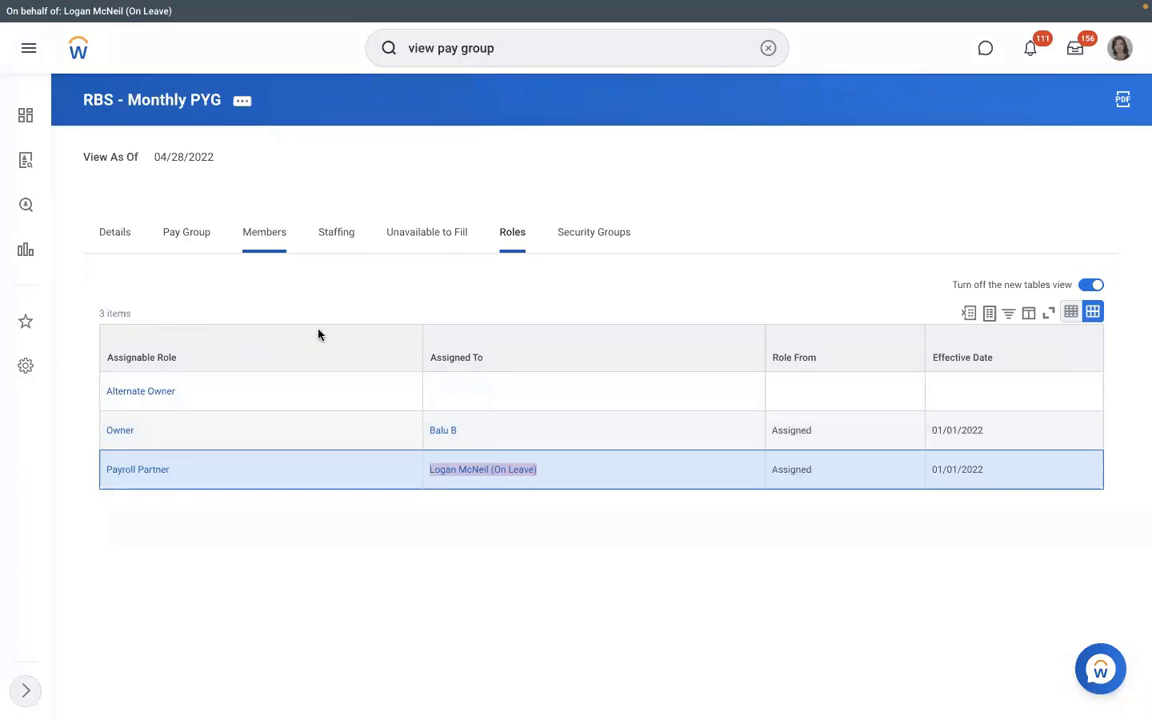
click(264, 232)
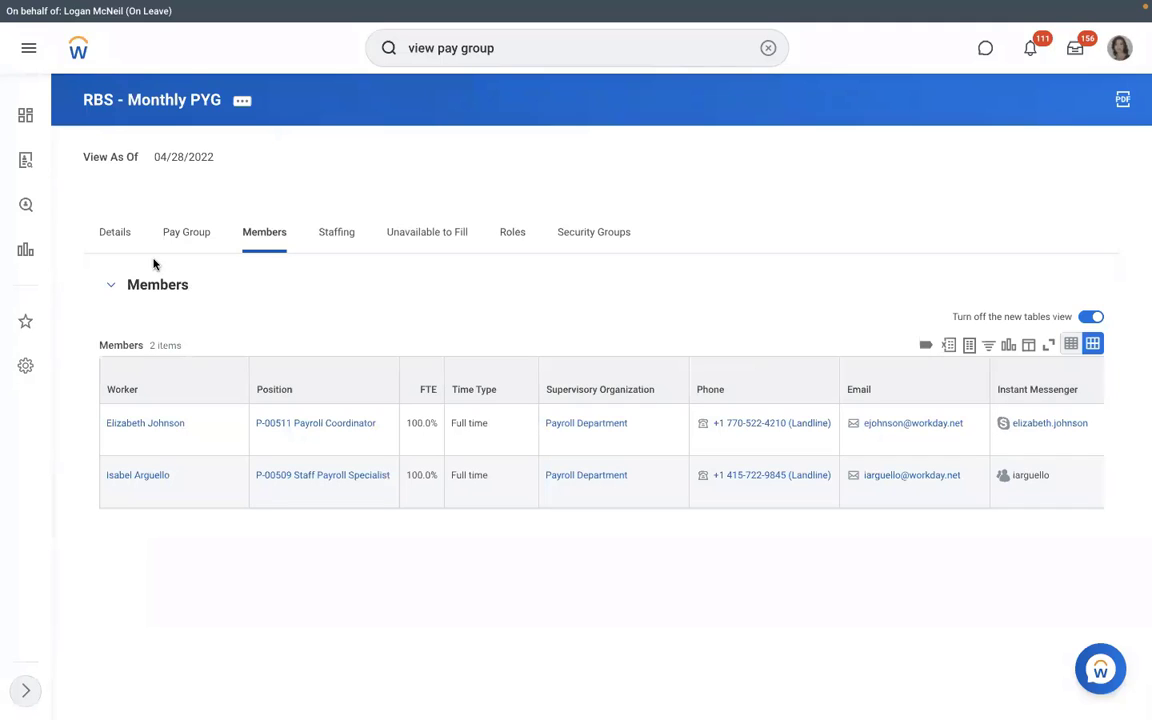
click(186, 232)
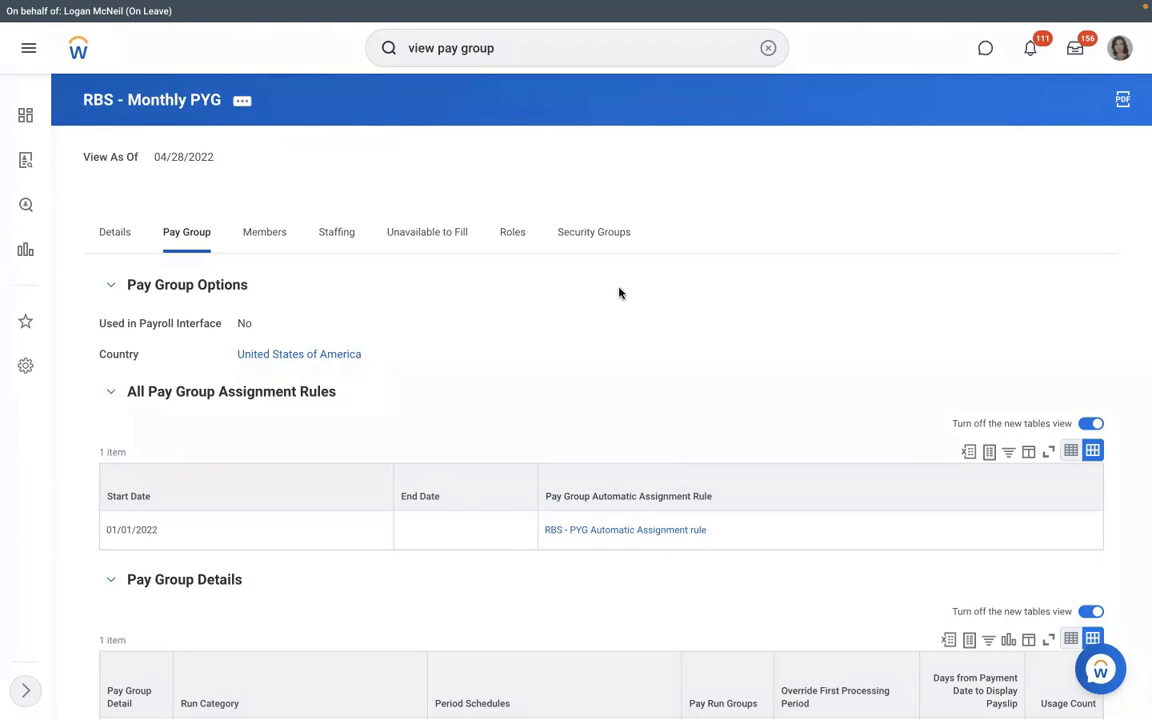
click(622, 533)
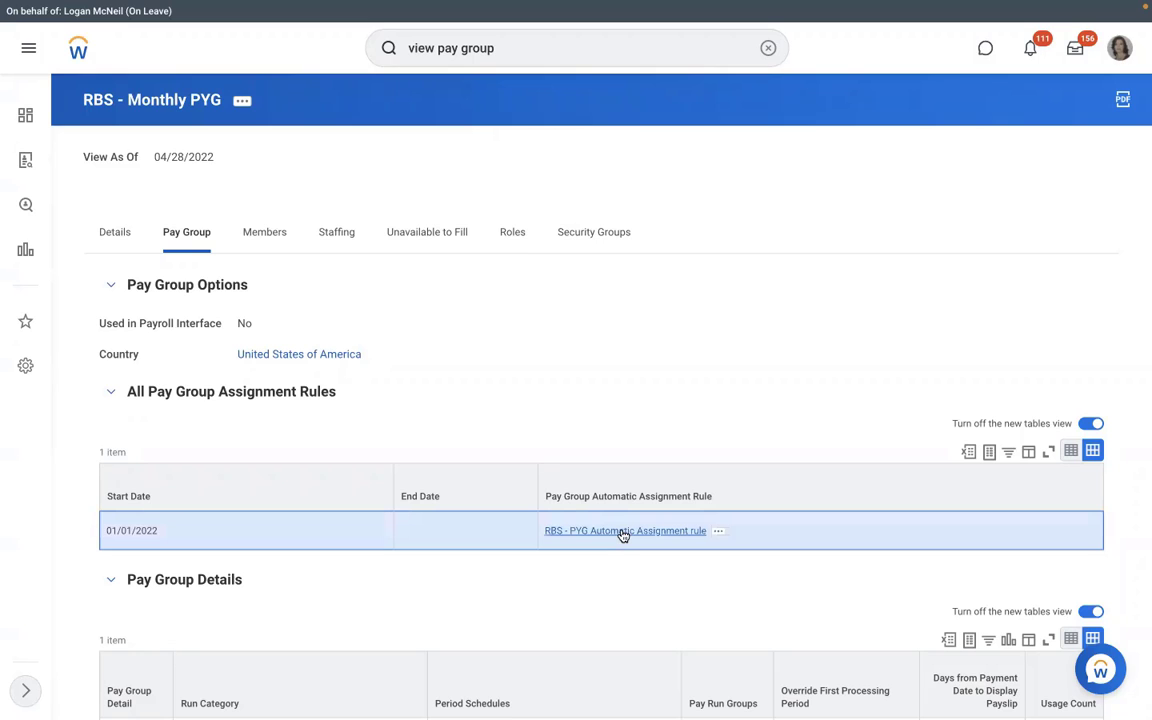
Step: Open the RBS - PYG Automatic Assignment rule showing RMS - Manufacturing and United States of America conditions
click(622, 532)
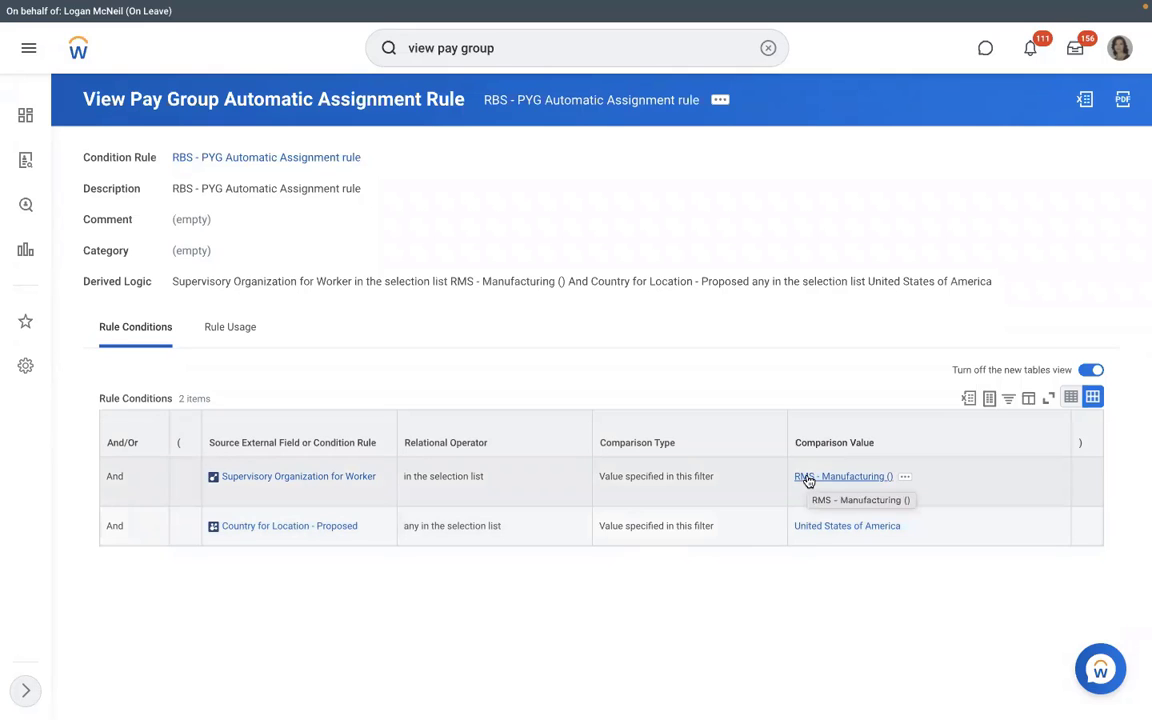
Step: Start Hire Employee for position P-00949 from RMS - Manufacturing's Staffing tab
click(808, 478)
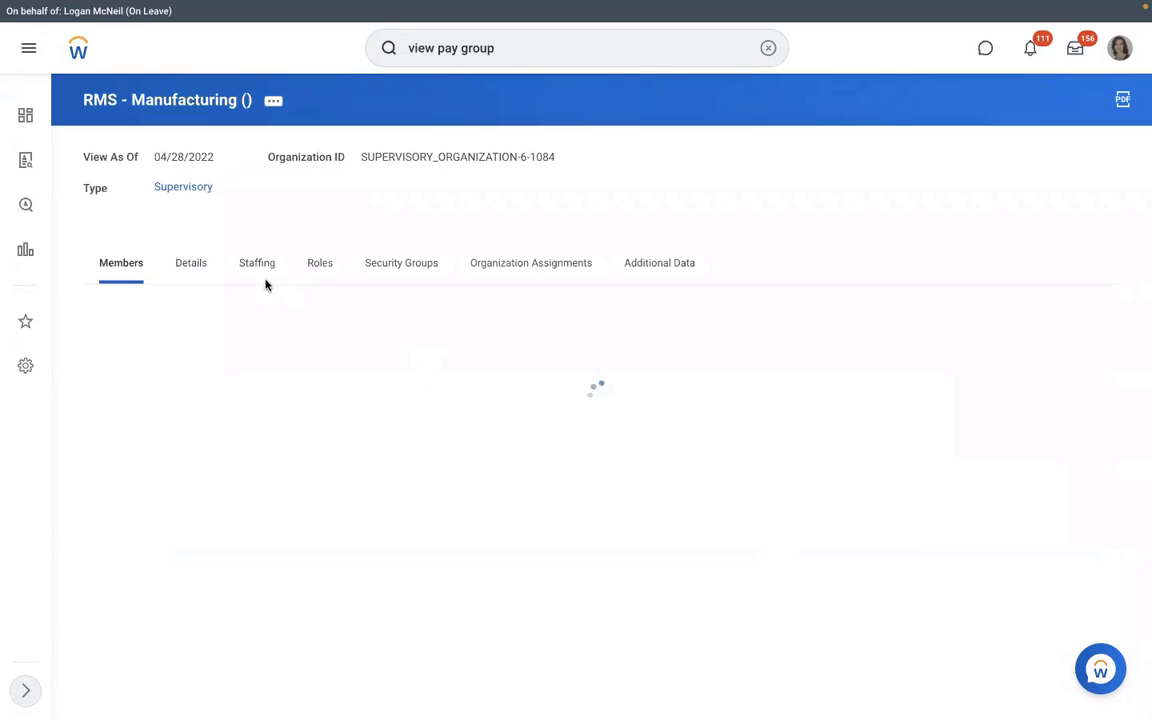
click(249, 273)
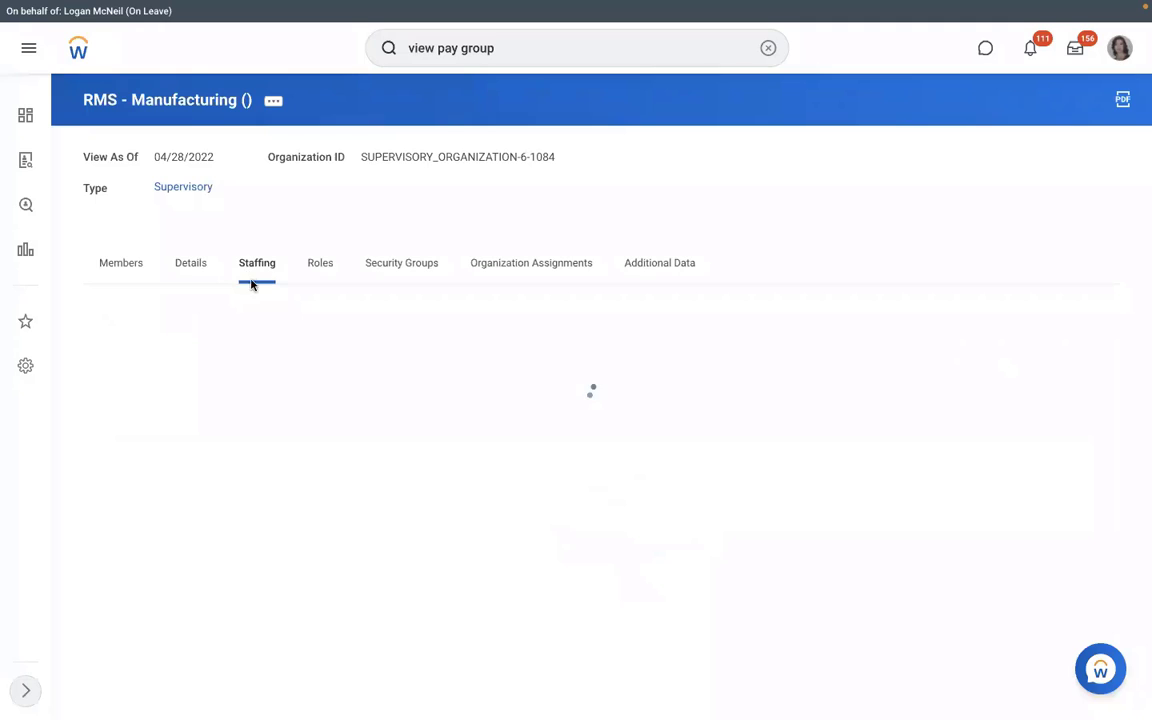
click(158, 481)
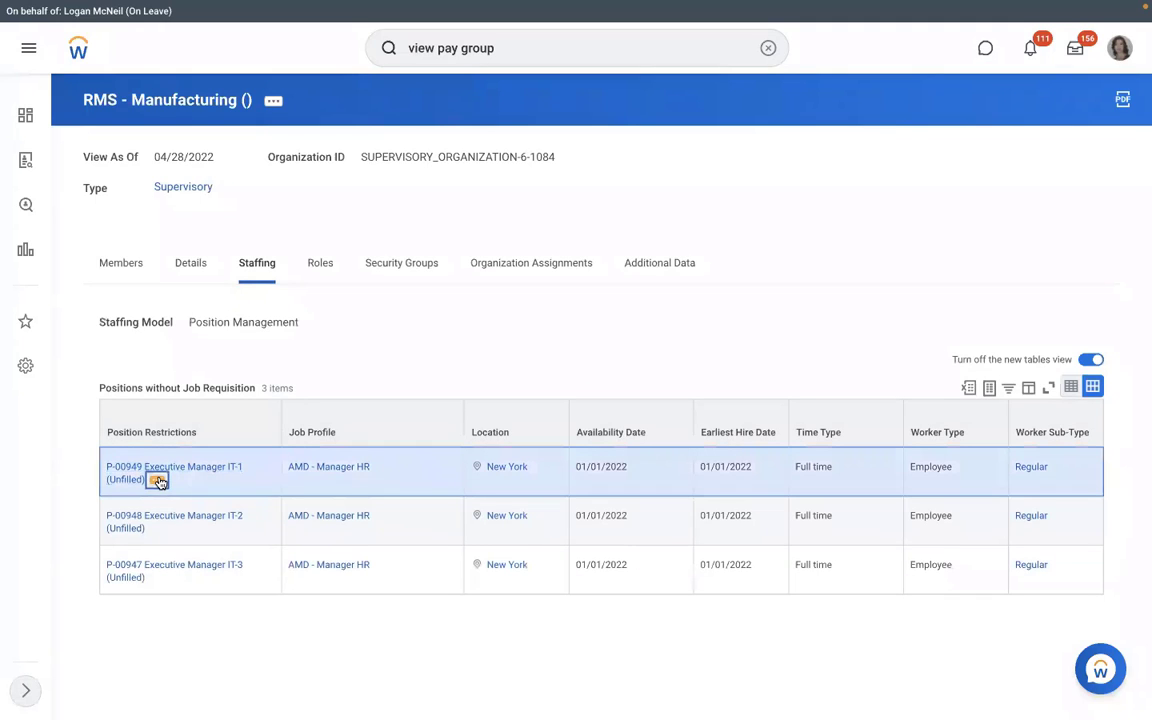
mouse_move(211, 245)
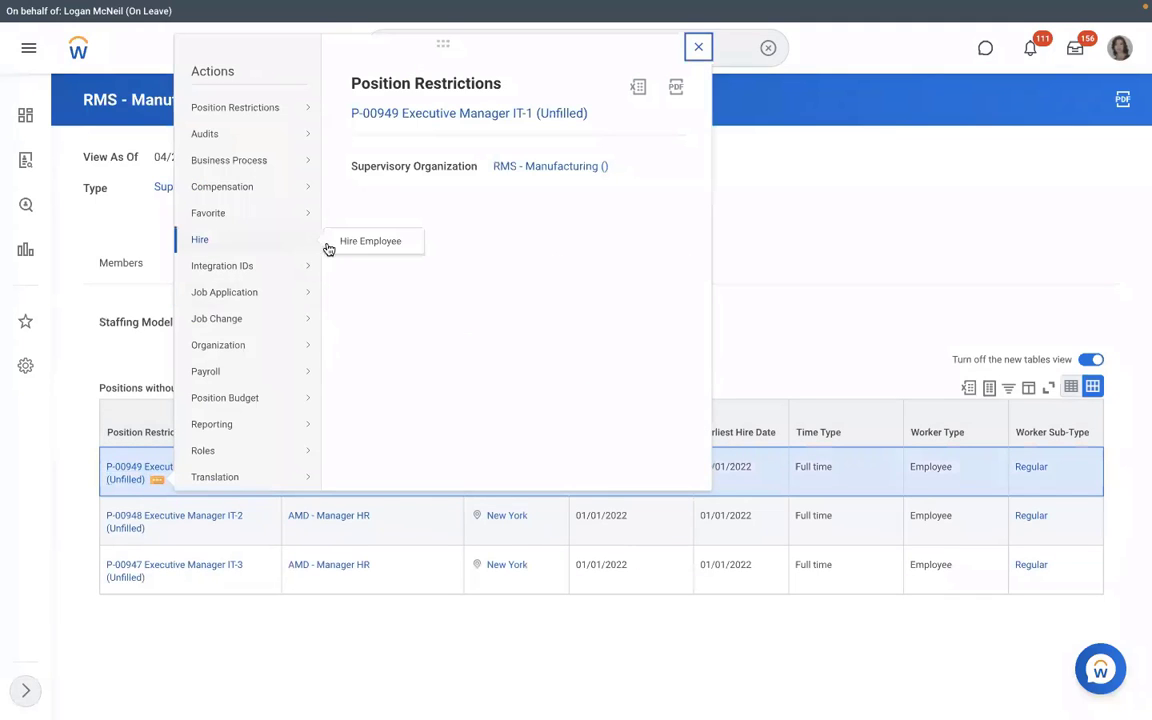
click(362, 242)
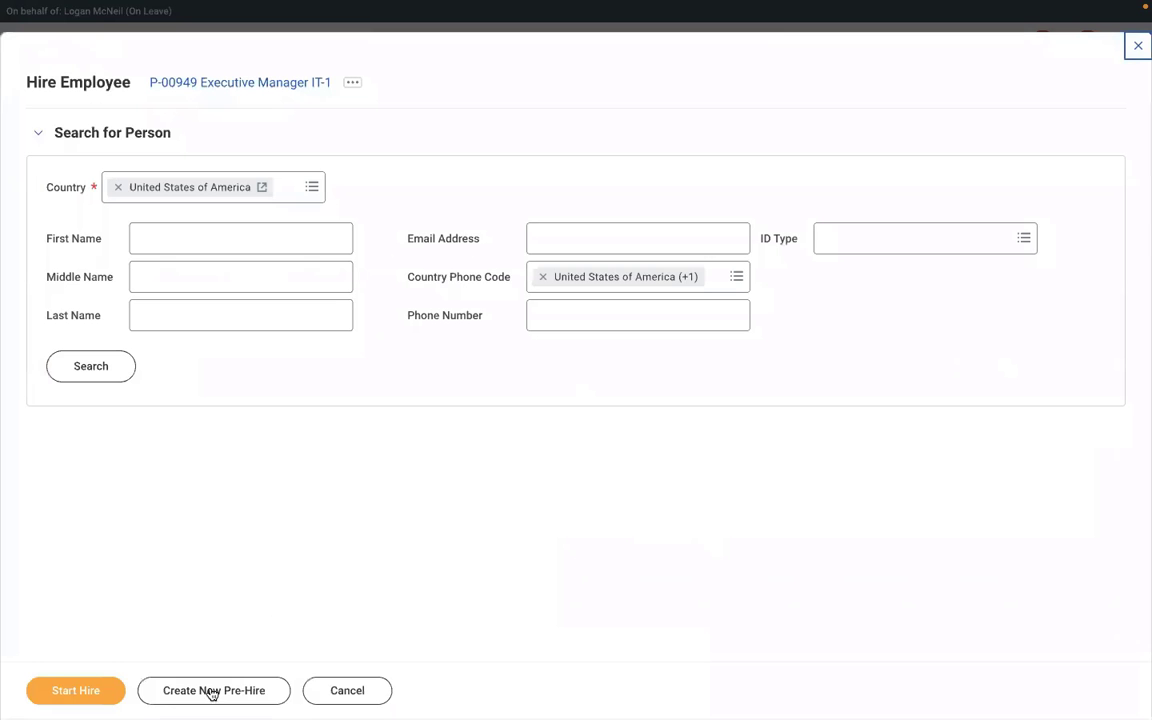
Step: Create a new pre-hire and enter the new hire's first name
click(208, 691)
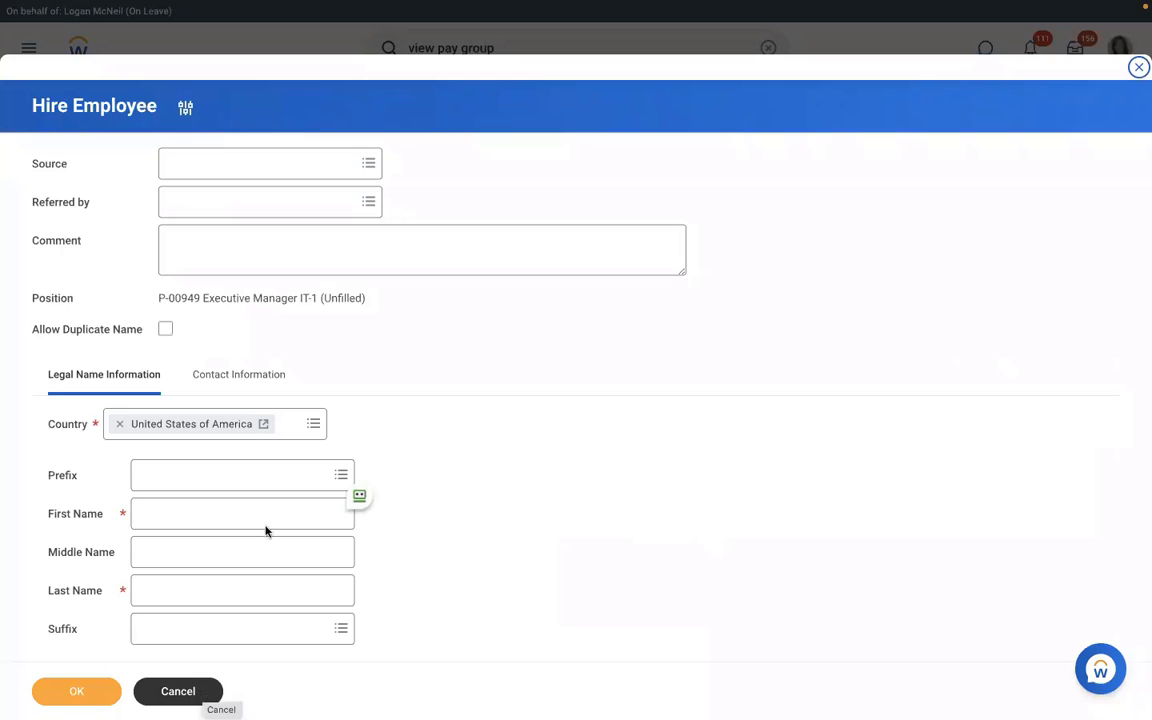
click(237, 519)
text(R)
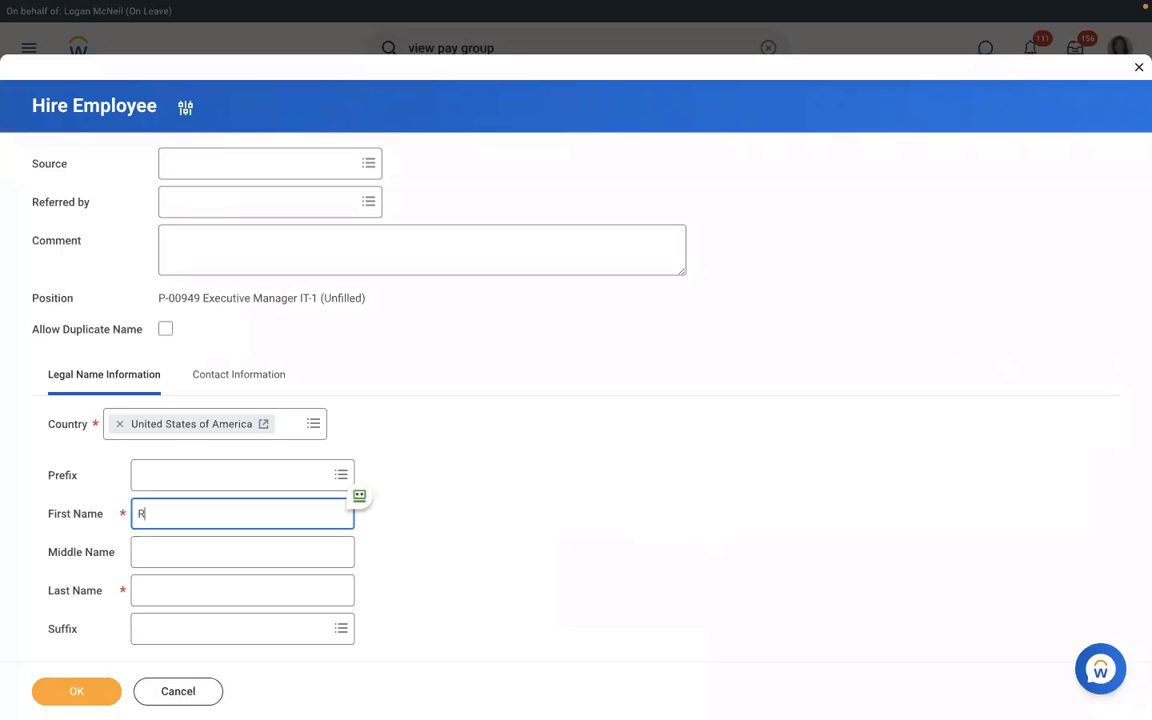
text(ichard)
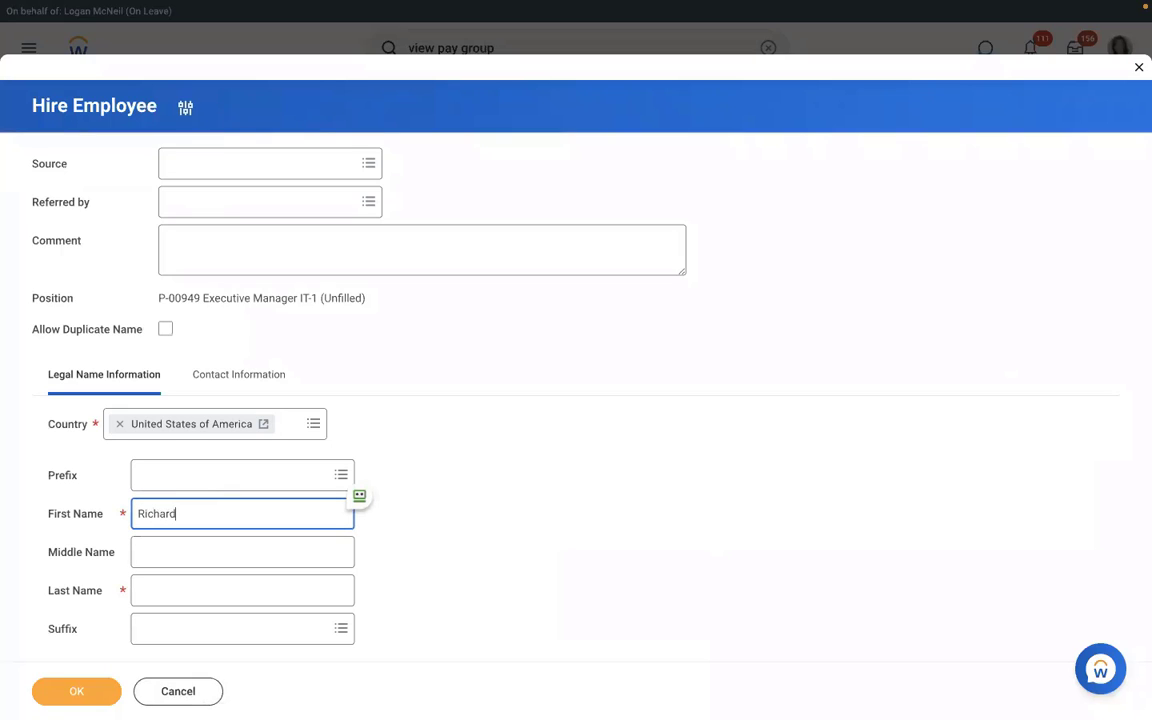
click(211, 592)
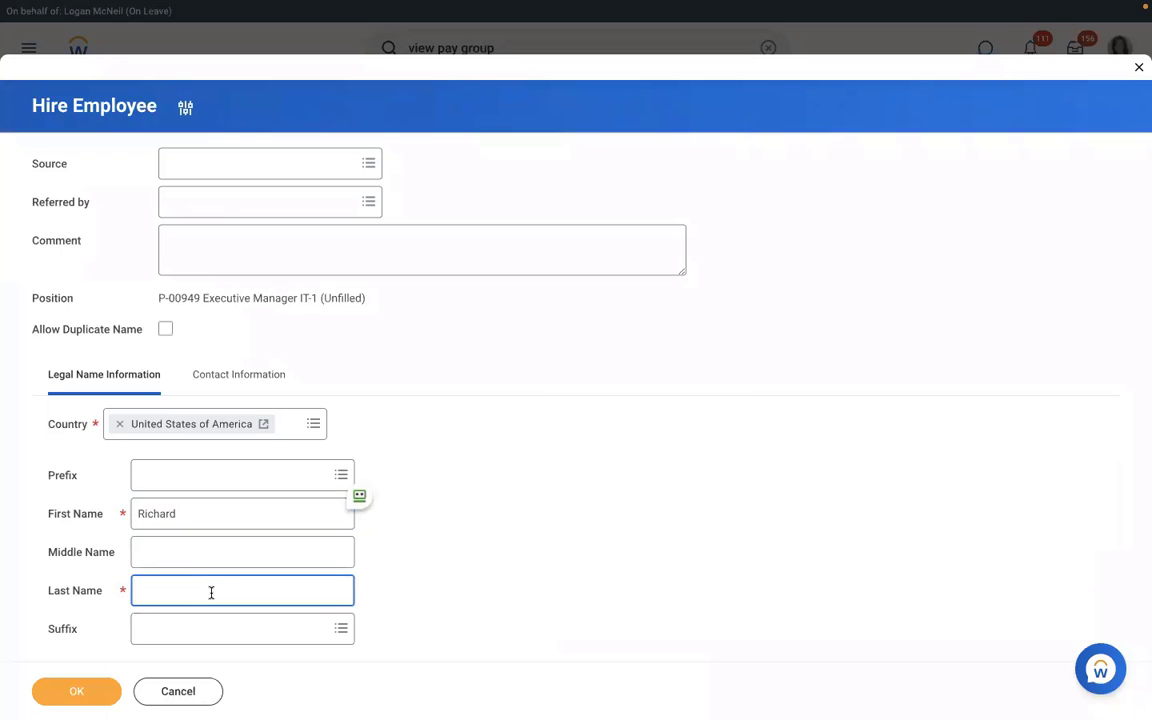
Step: In Contact Information, add the pre-hire's email address with type Work
text(K)
click(222, 380)
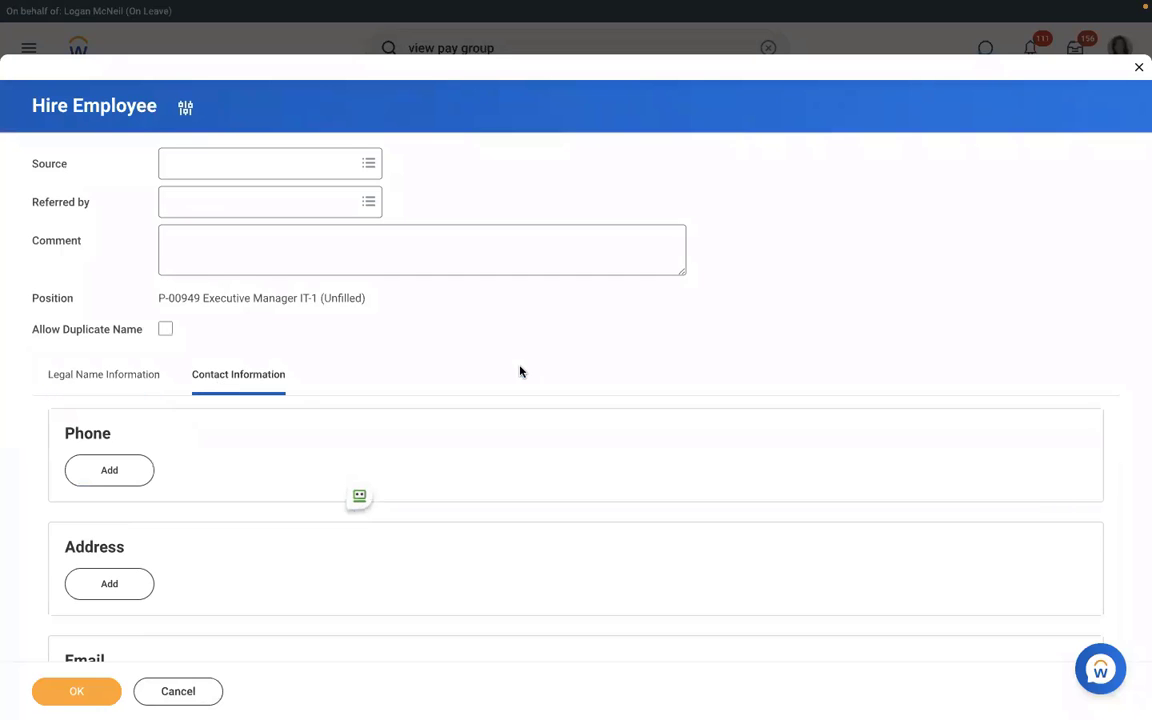
scroll(519, 373, down, 1)
scroll(519, 372, down, 3)
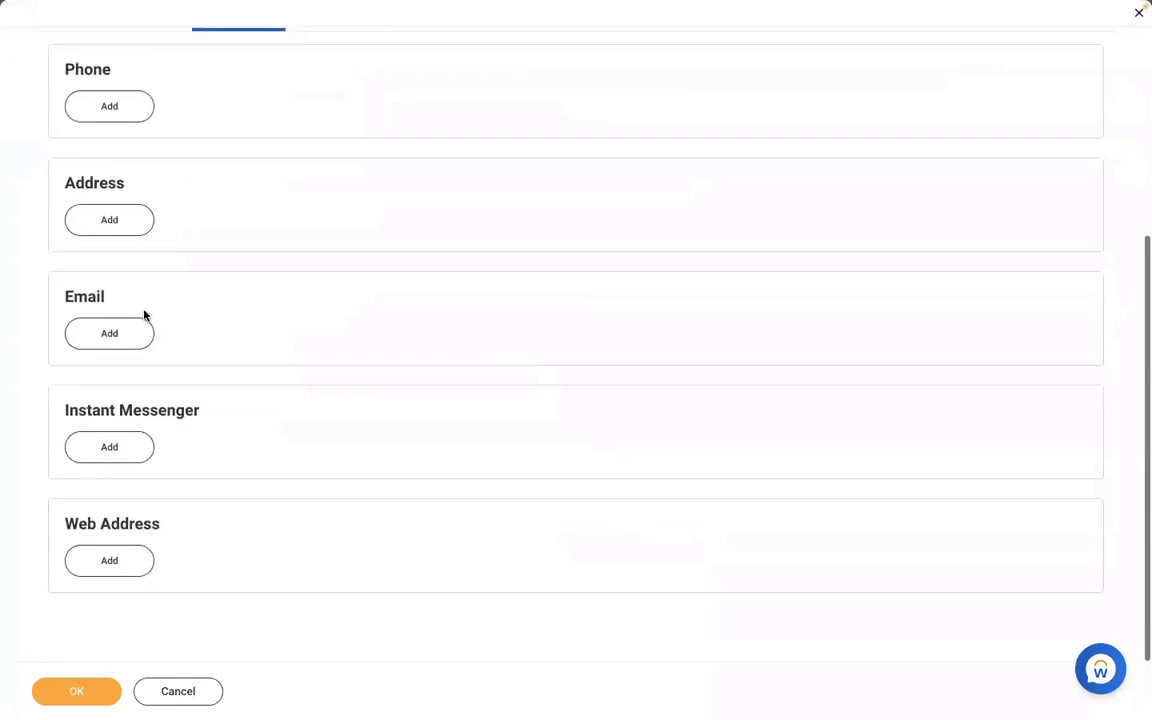
click(91, 337)
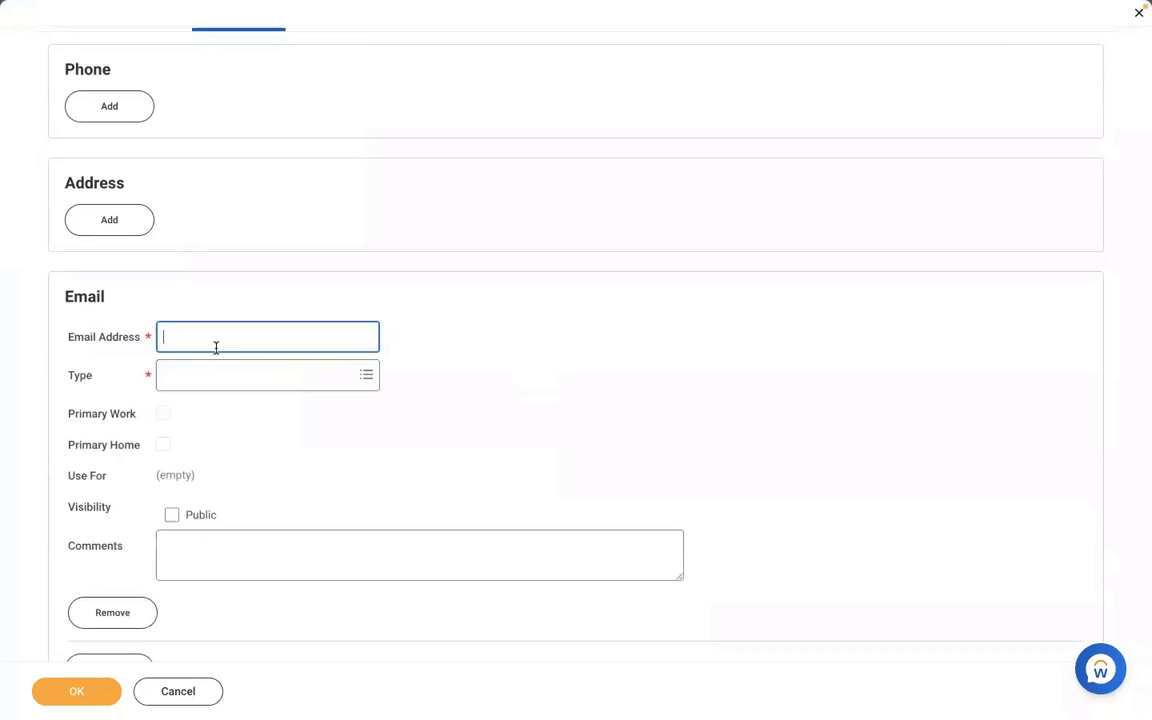
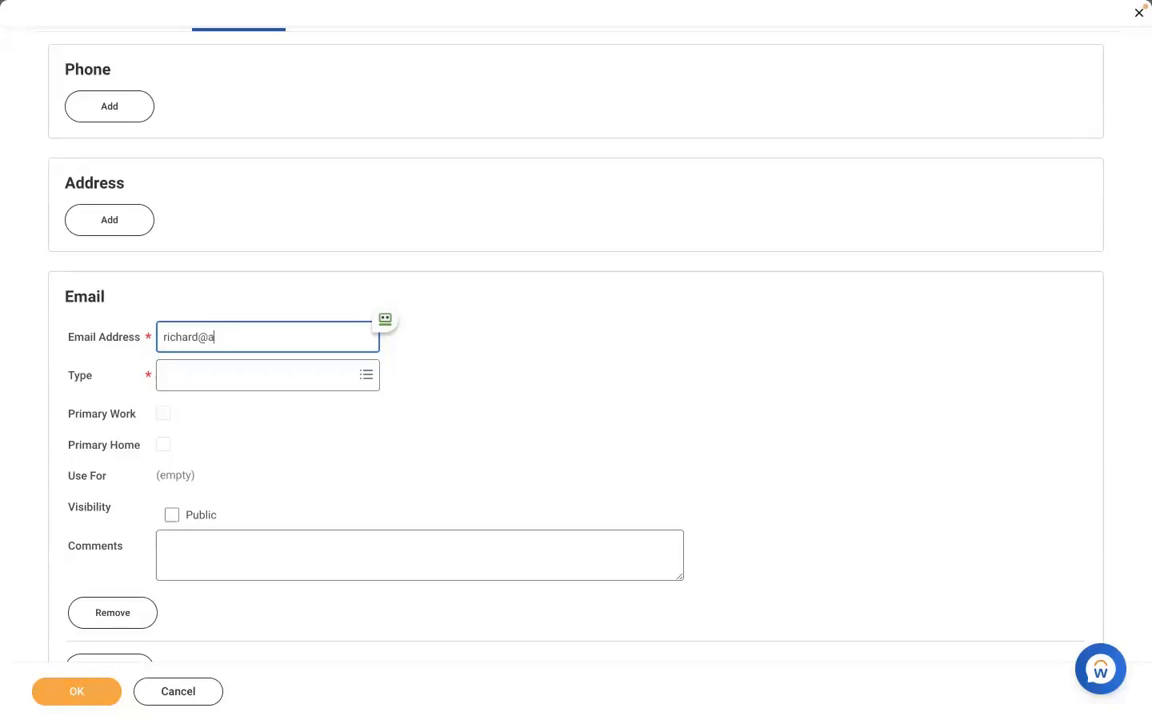
click(216, 377)
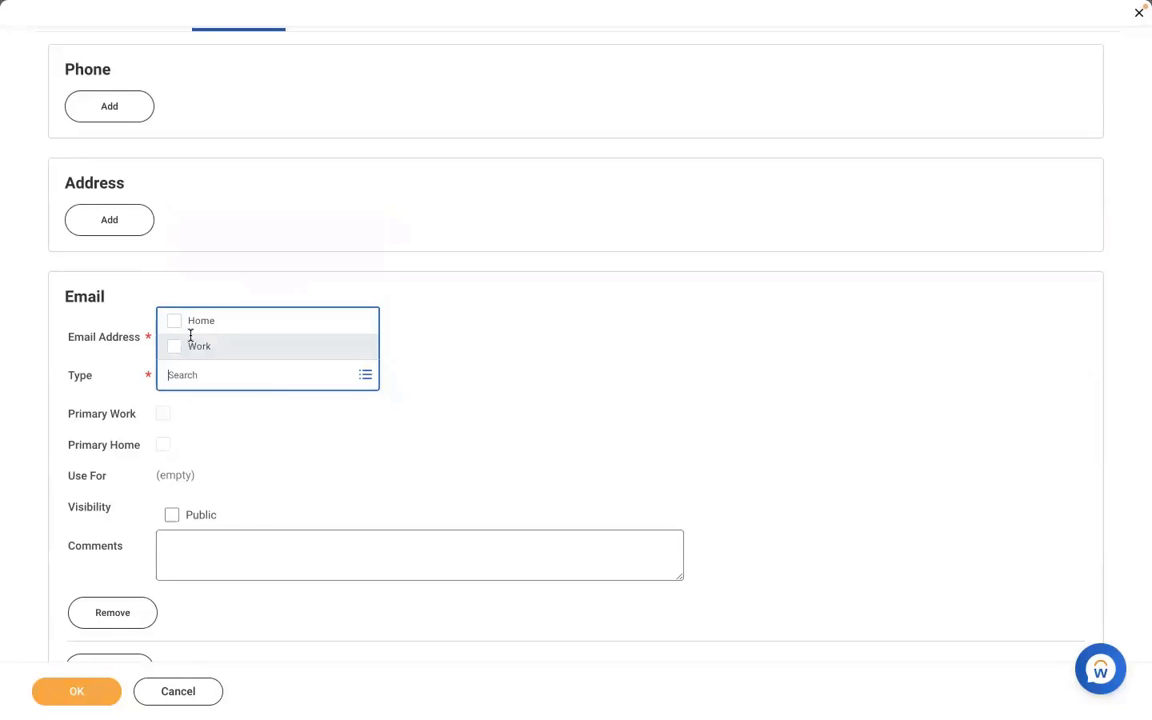
click(190, 342)
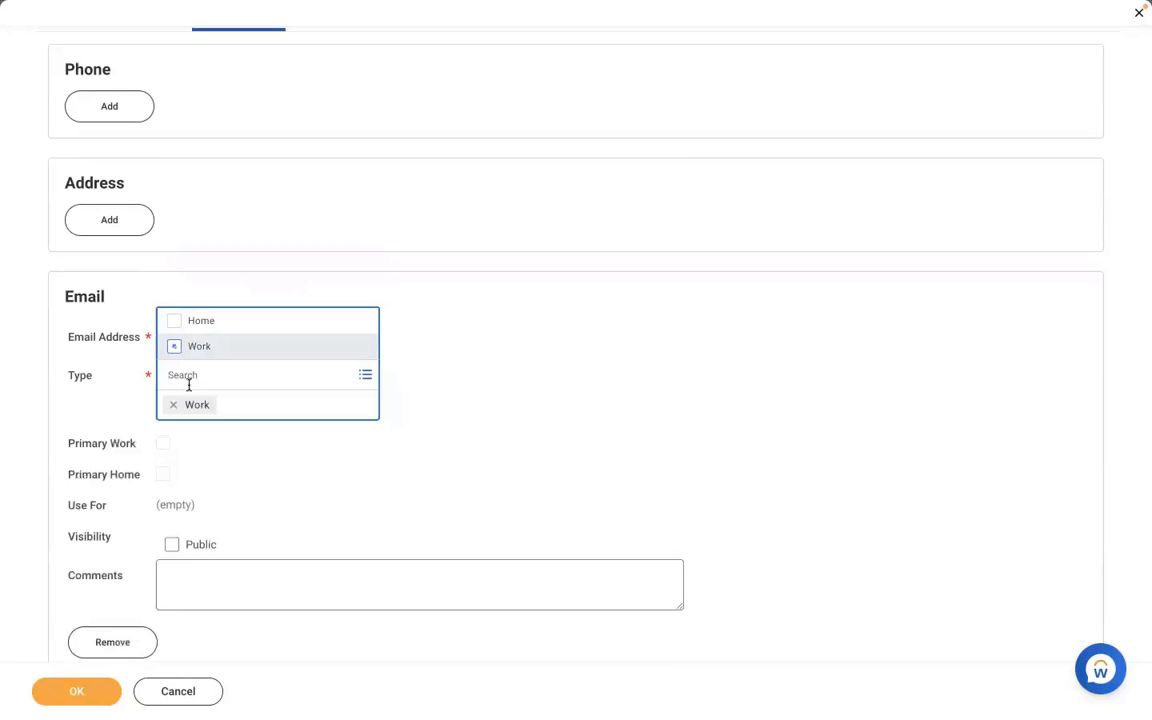
click(522, 372)
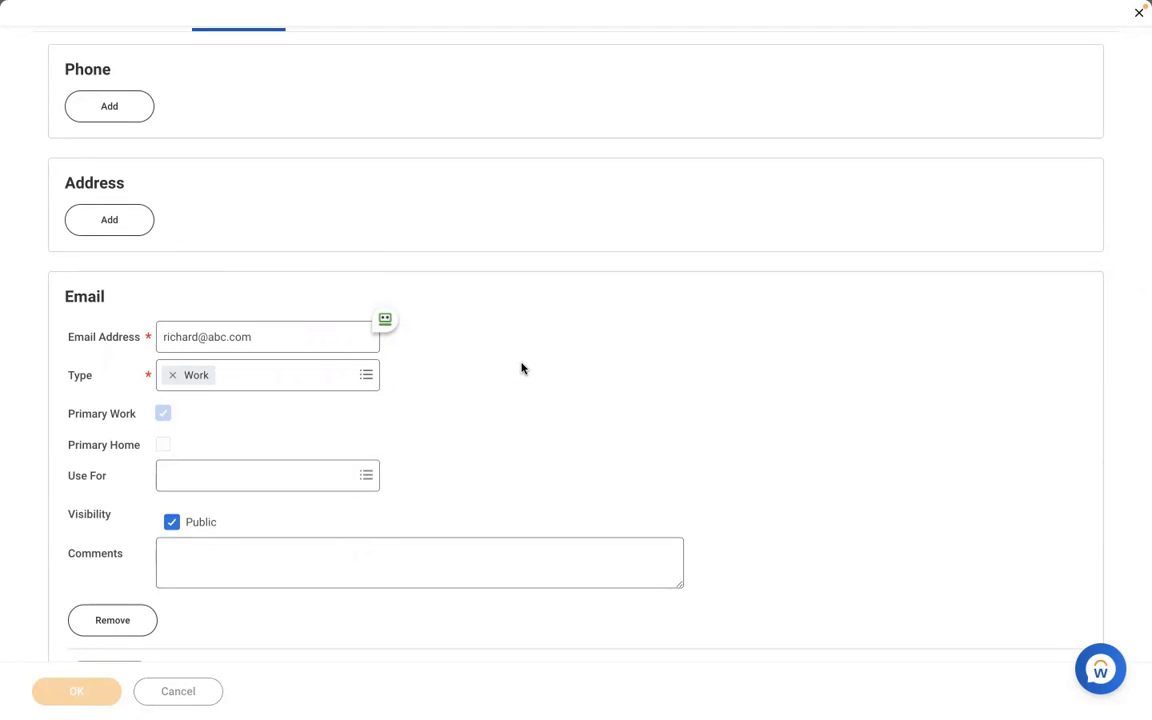
Step: Confirm the pre-hire's contact details and set the hire date to 01/04/2022
click(77, 690)
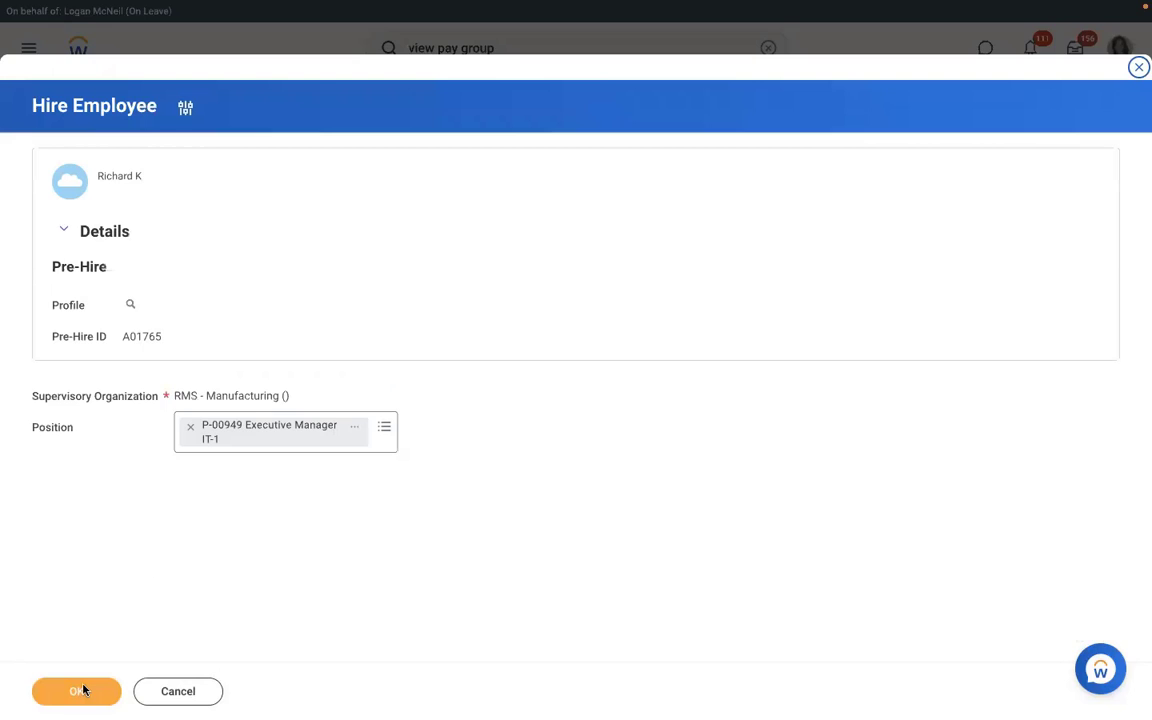
click(85, 690)
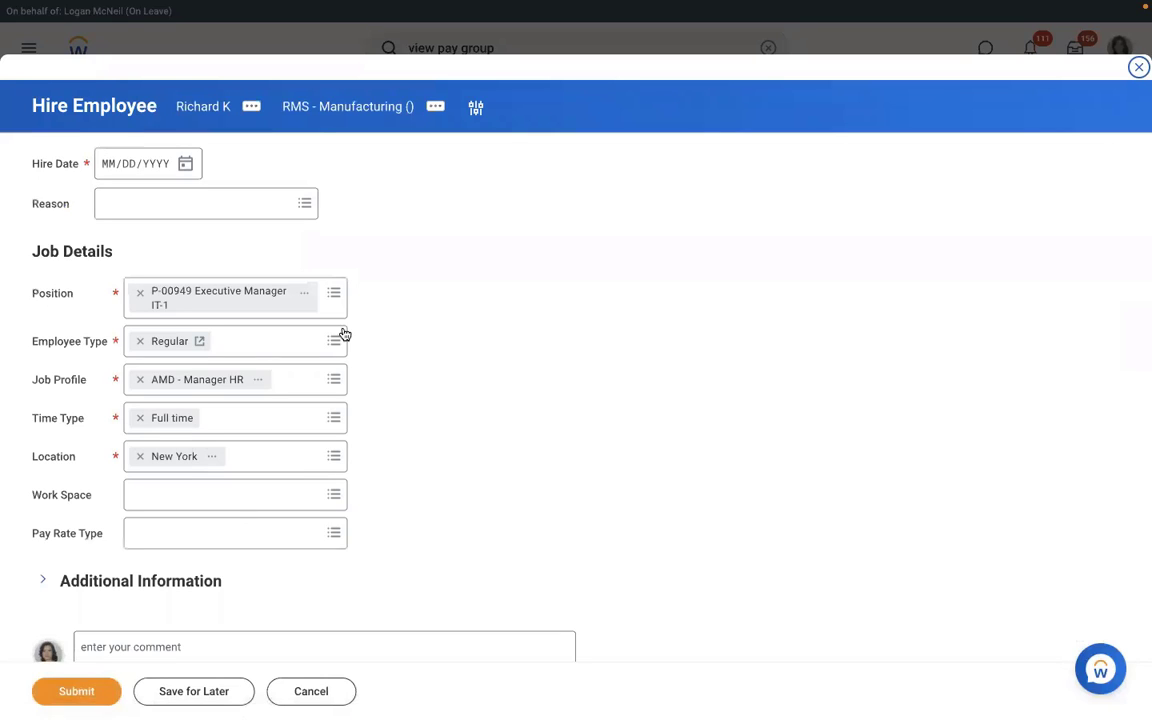
click(188, 166)
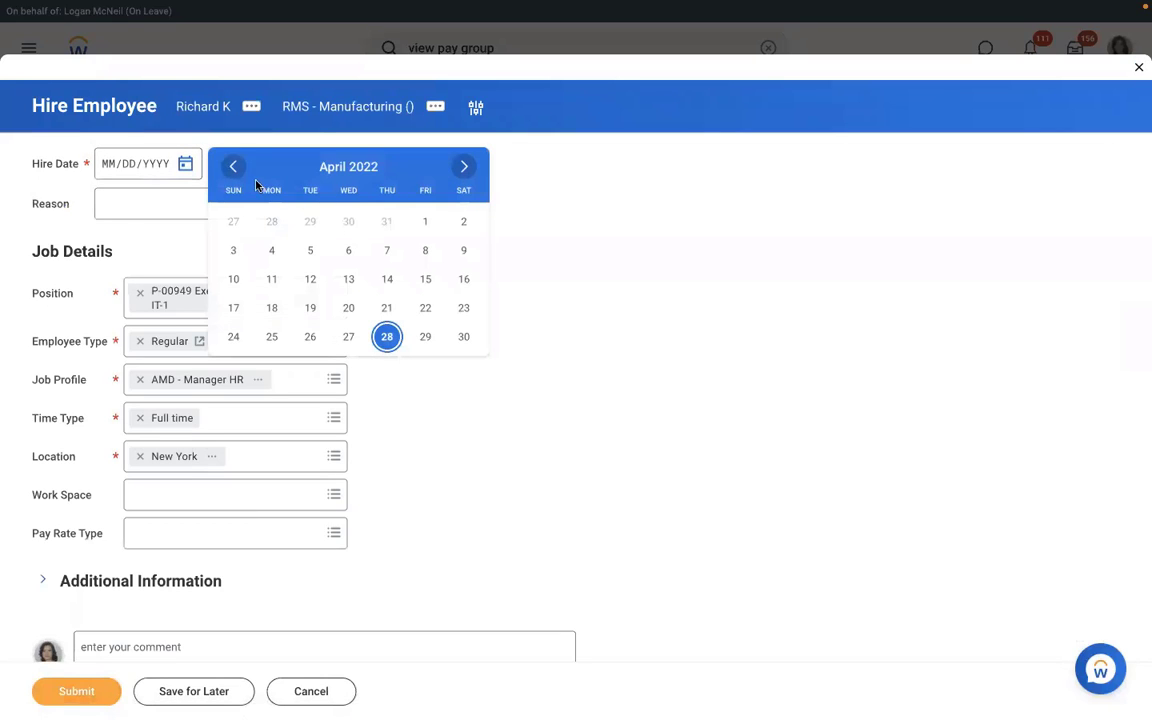
click(235, 170)
click(236, 171)
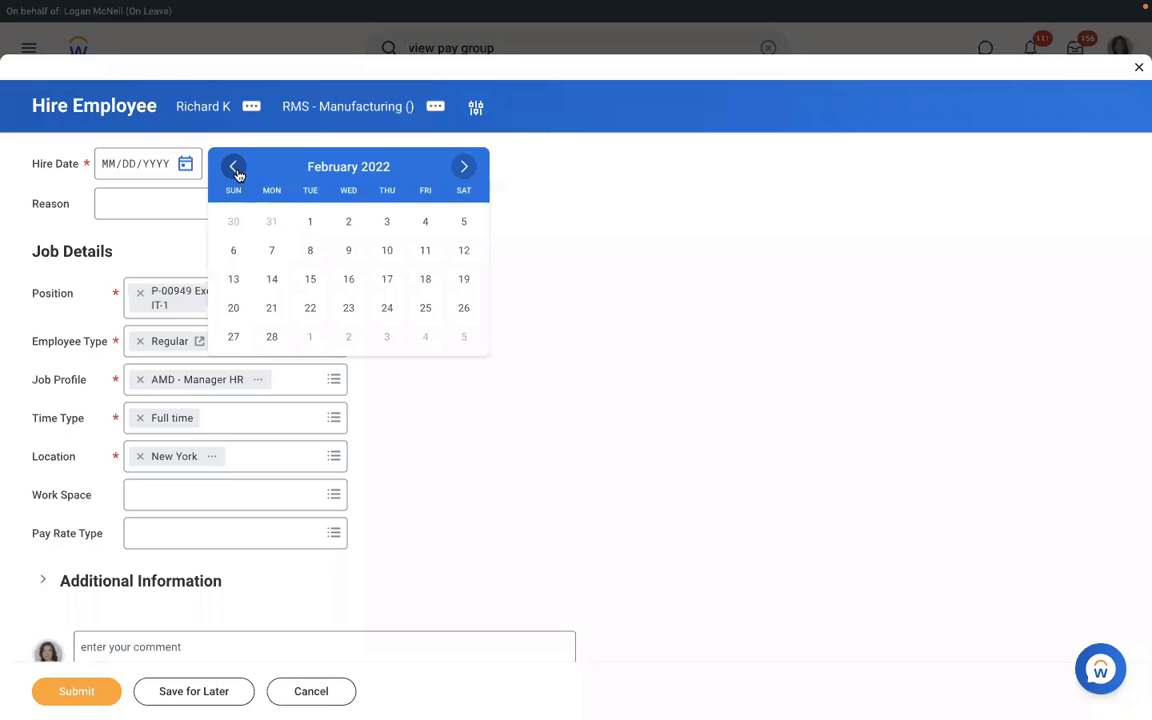
click(236, 171)
click(310, 251)
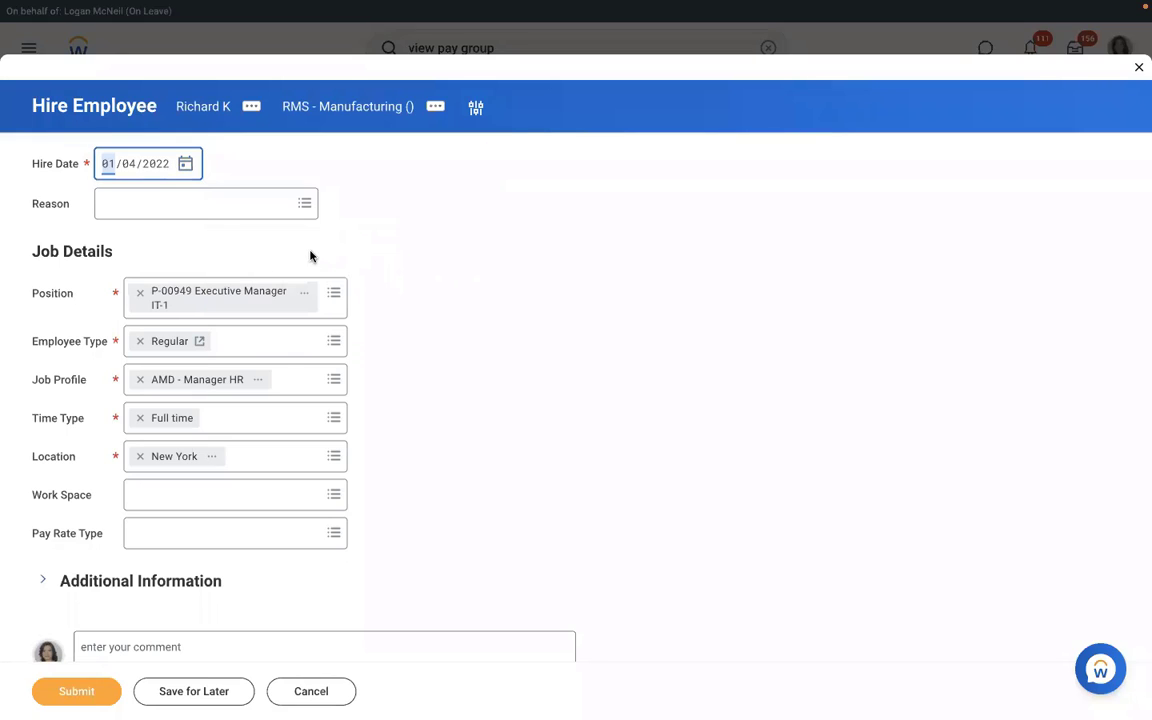
Step: Set the hire reason to New Hire > New Position
click(173, 206)
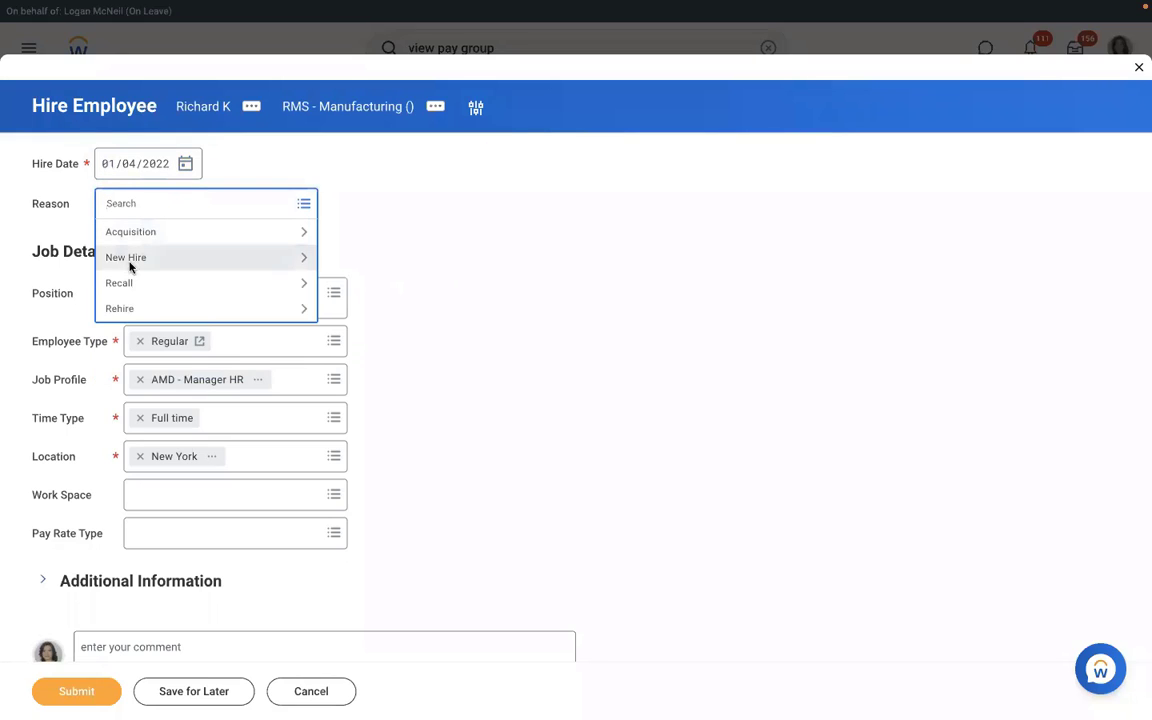
click(129, 260)
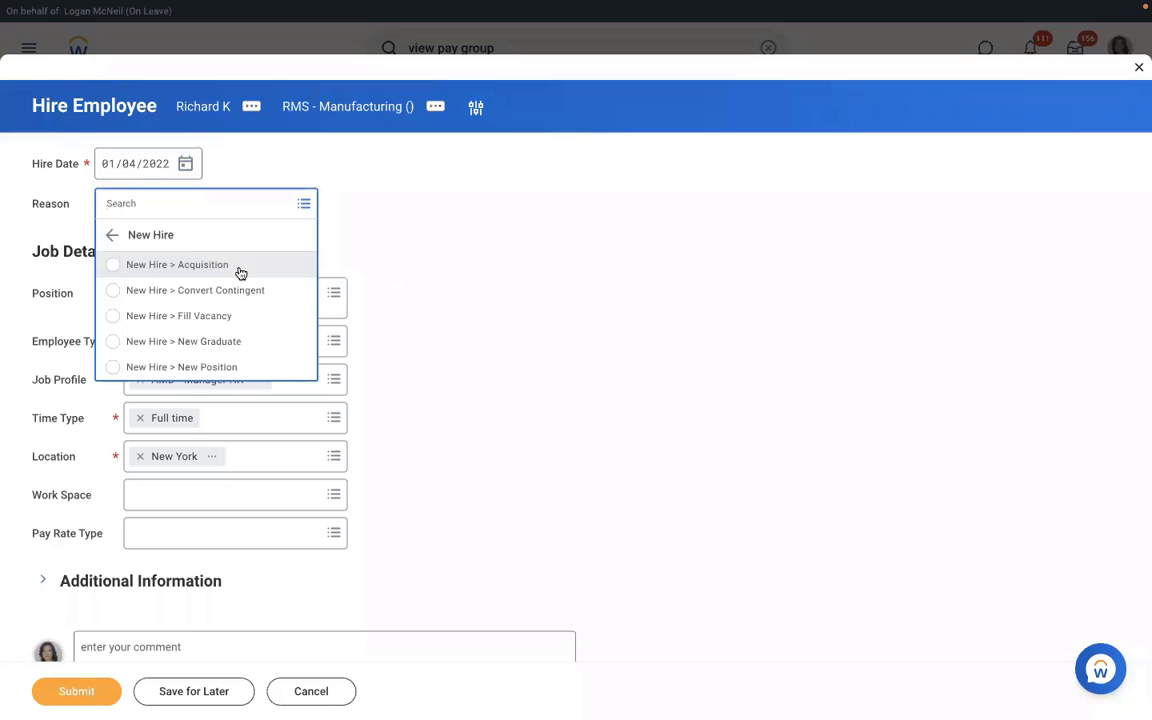
click(157, 368)
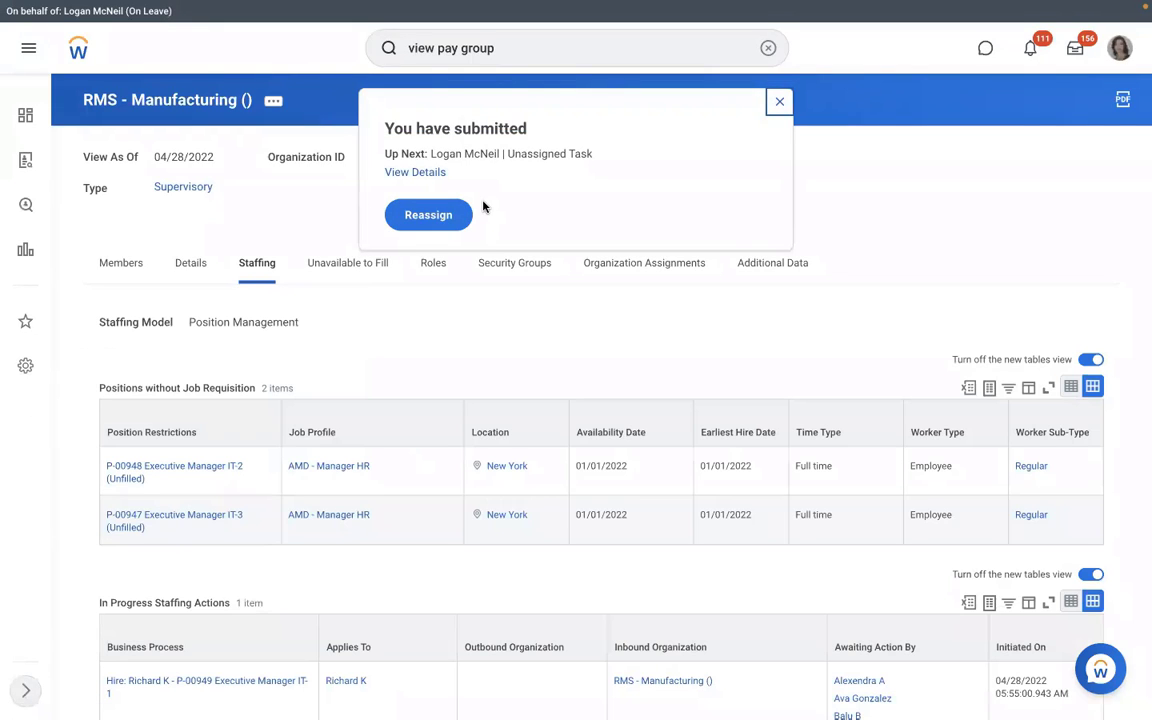
Step: Open the submitted hire's details and show its Process history with Hire and Assign Pay Group steps
click(415, 172)
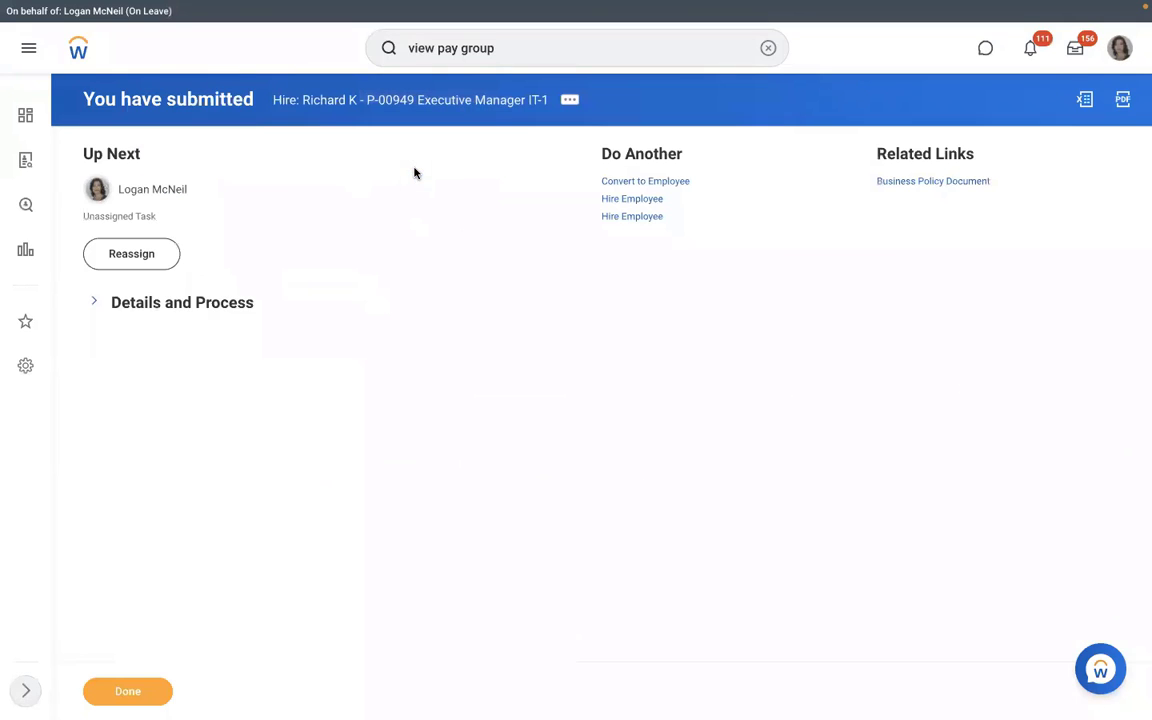
click(175, 303)
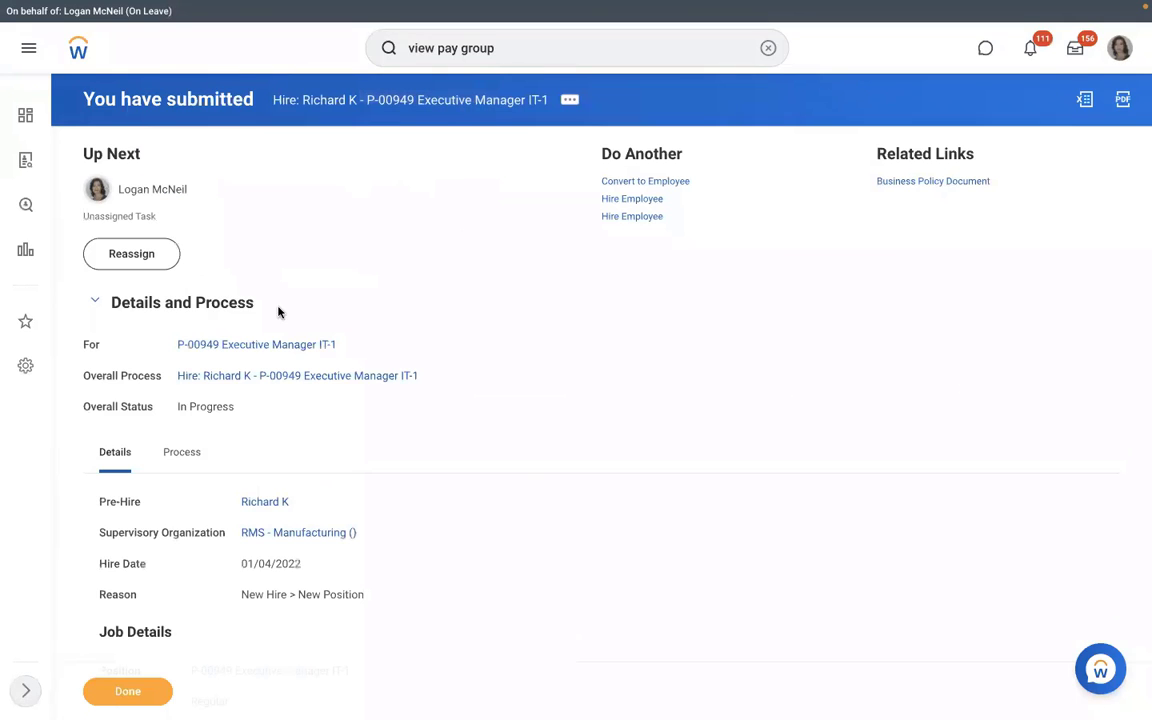
click(196, 452)
scroll(586, 391, down, 2)
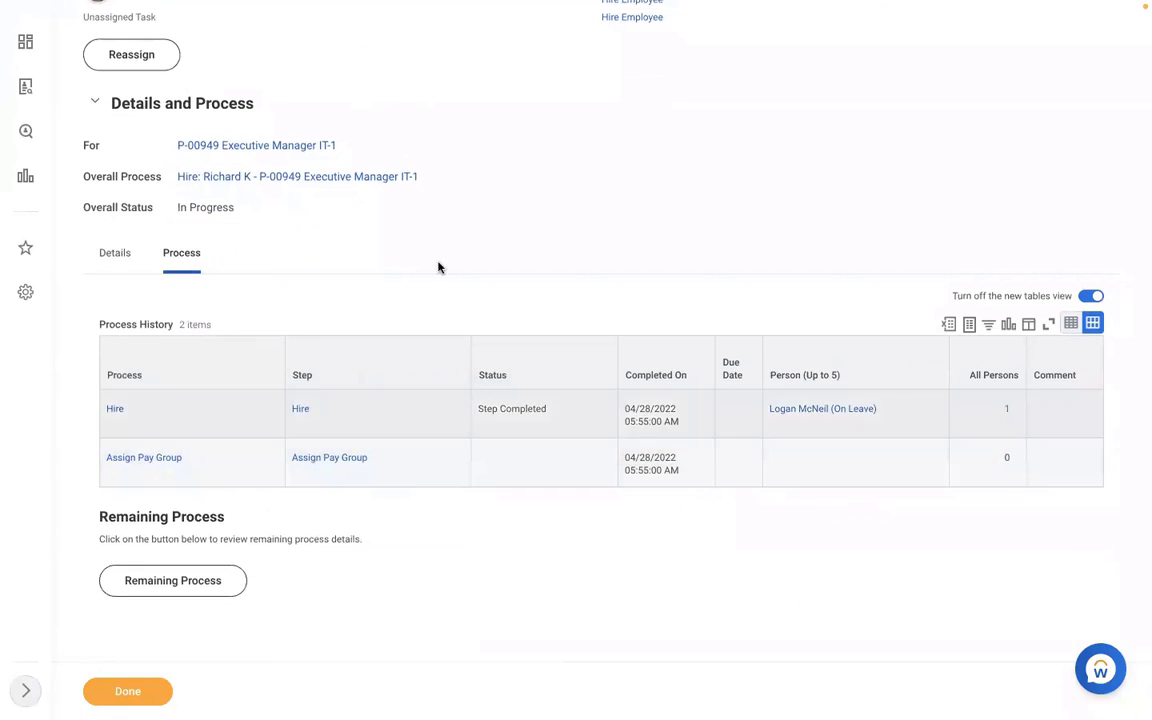
scroll(463, 242, up, 1)
scroll(463, 242, up, 3)
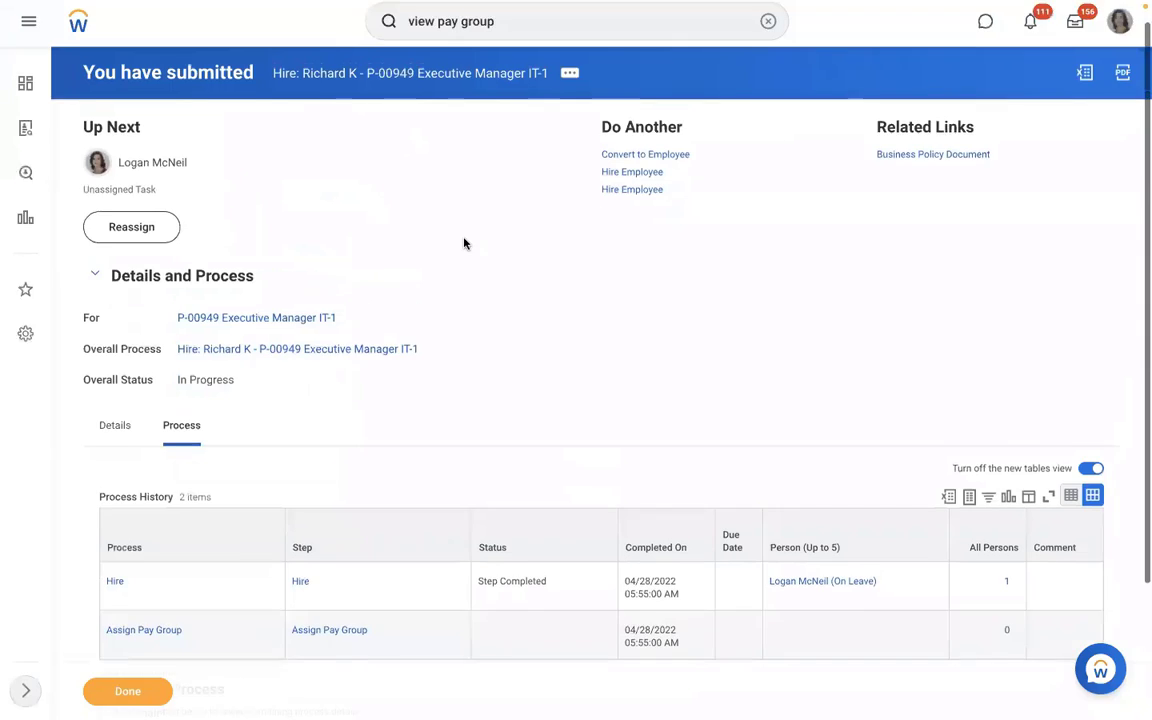
Step: Search 'reassign' and open Reassign Unassigned Tasks filtered to the Assign Pay Group process type
click(768, 49)
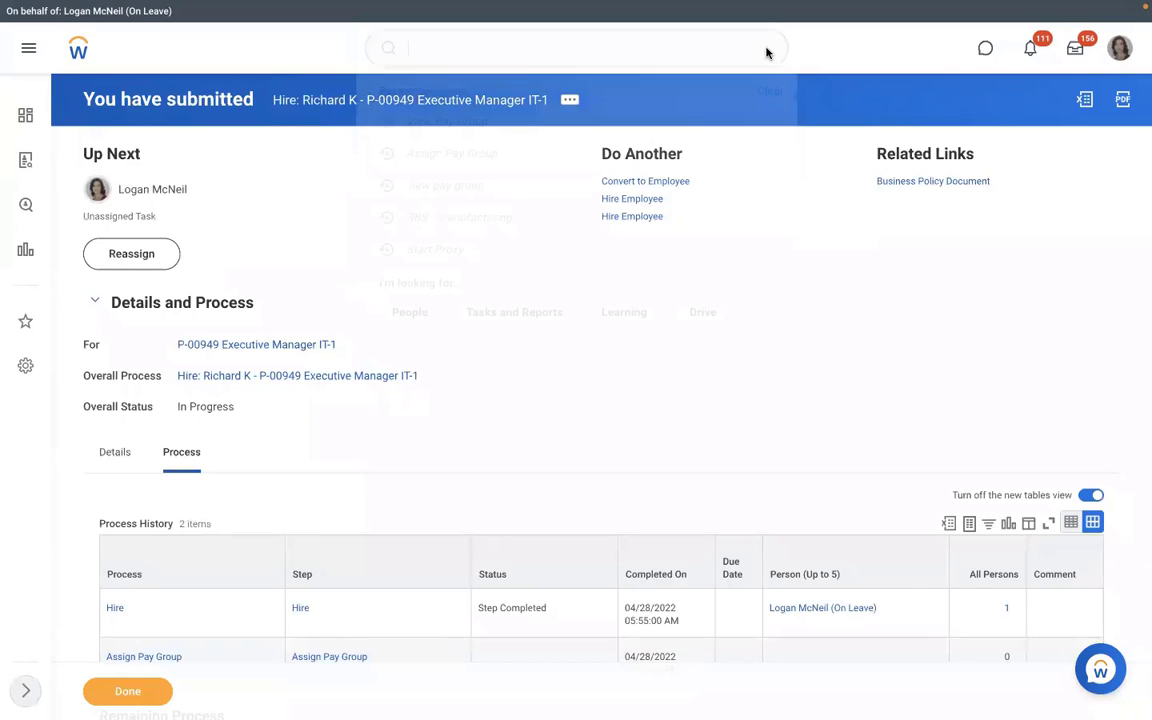
text(reassign)
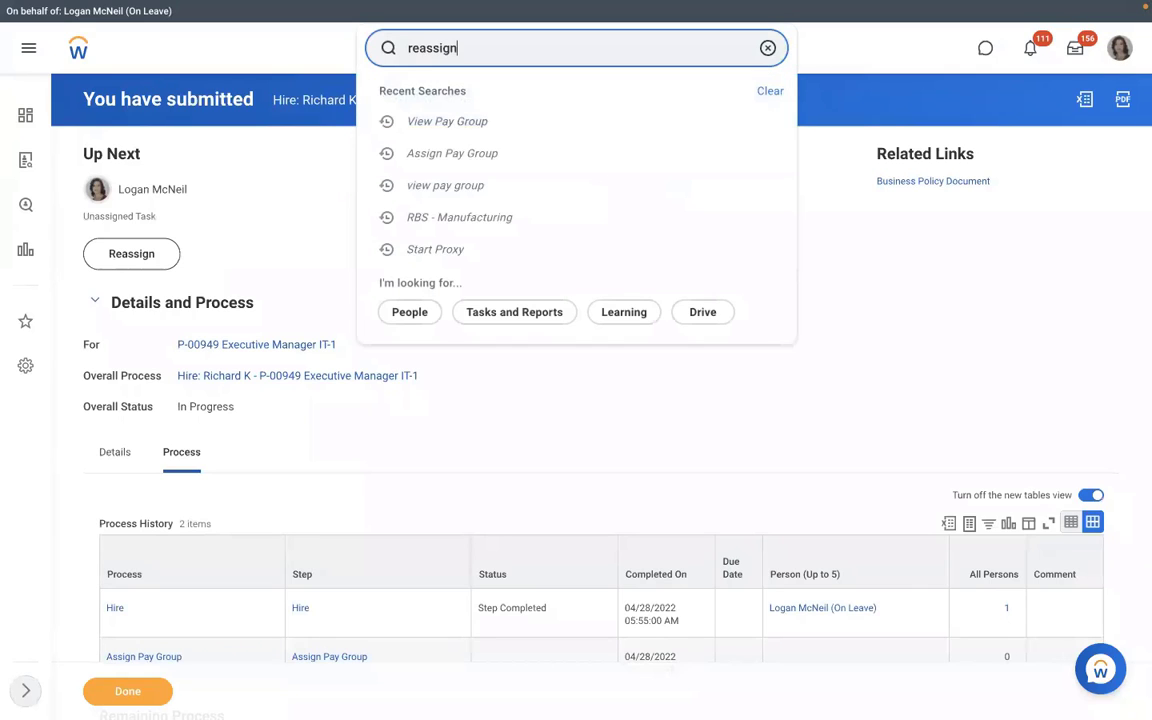
click(453, 138)
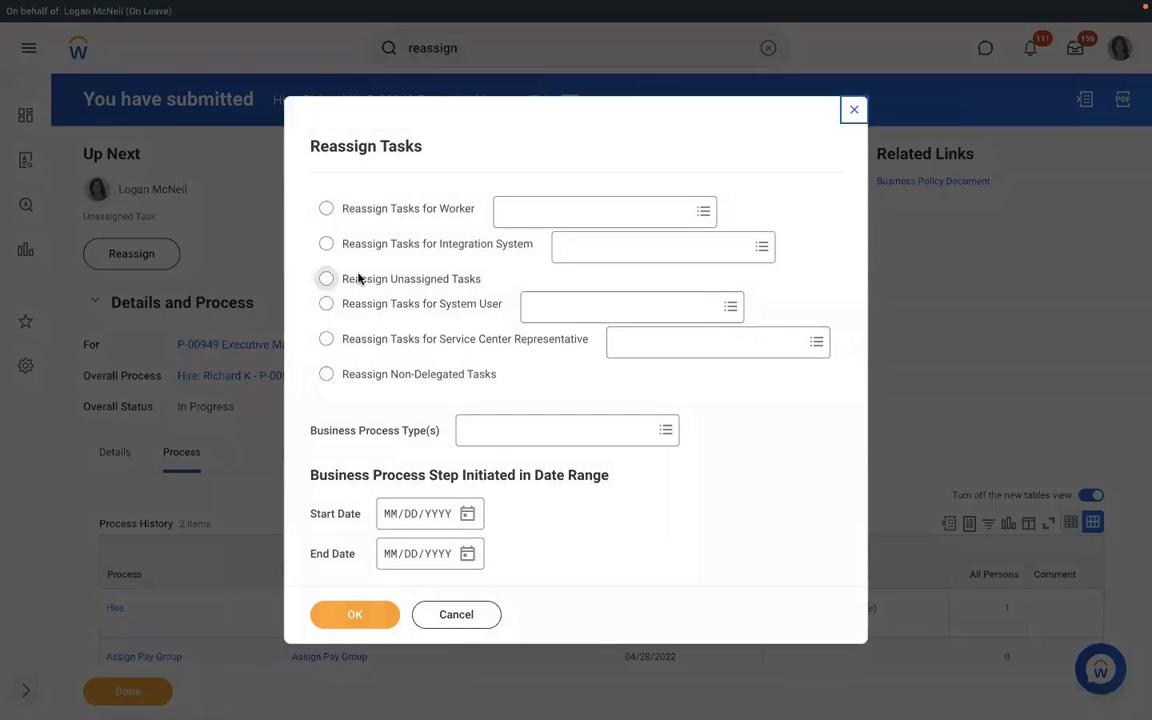
click(326, 278)
click(480, 430)
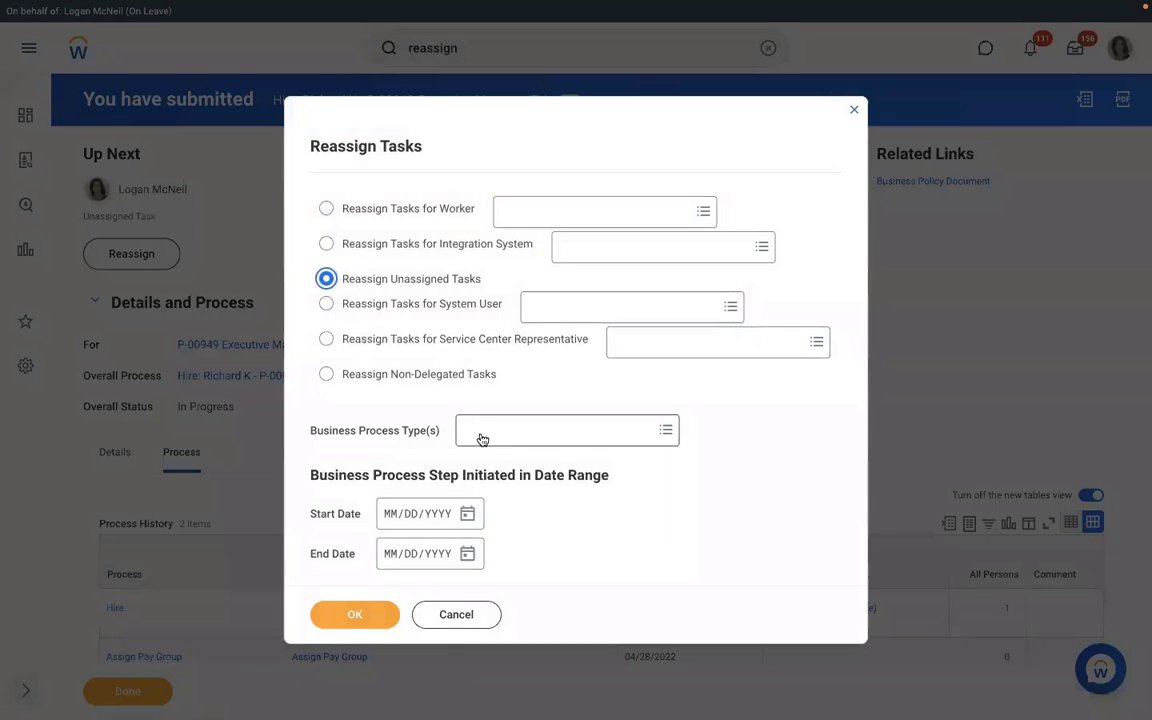
text(assig)
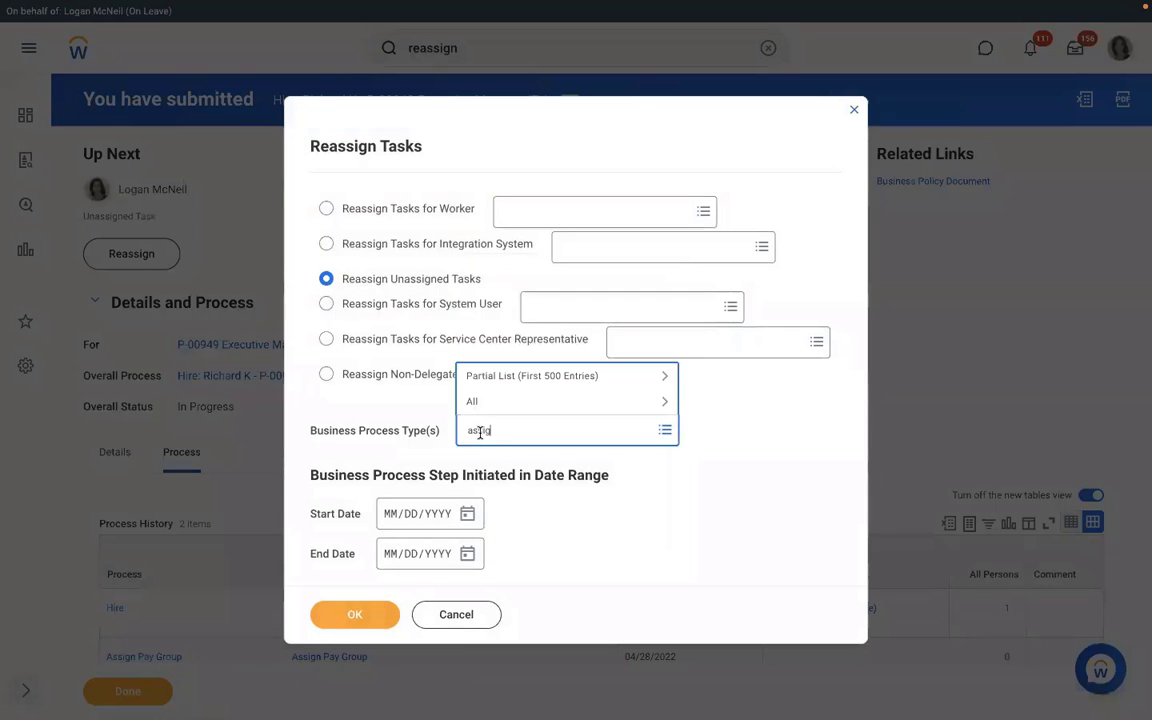
text(n pay group)
key(Return)
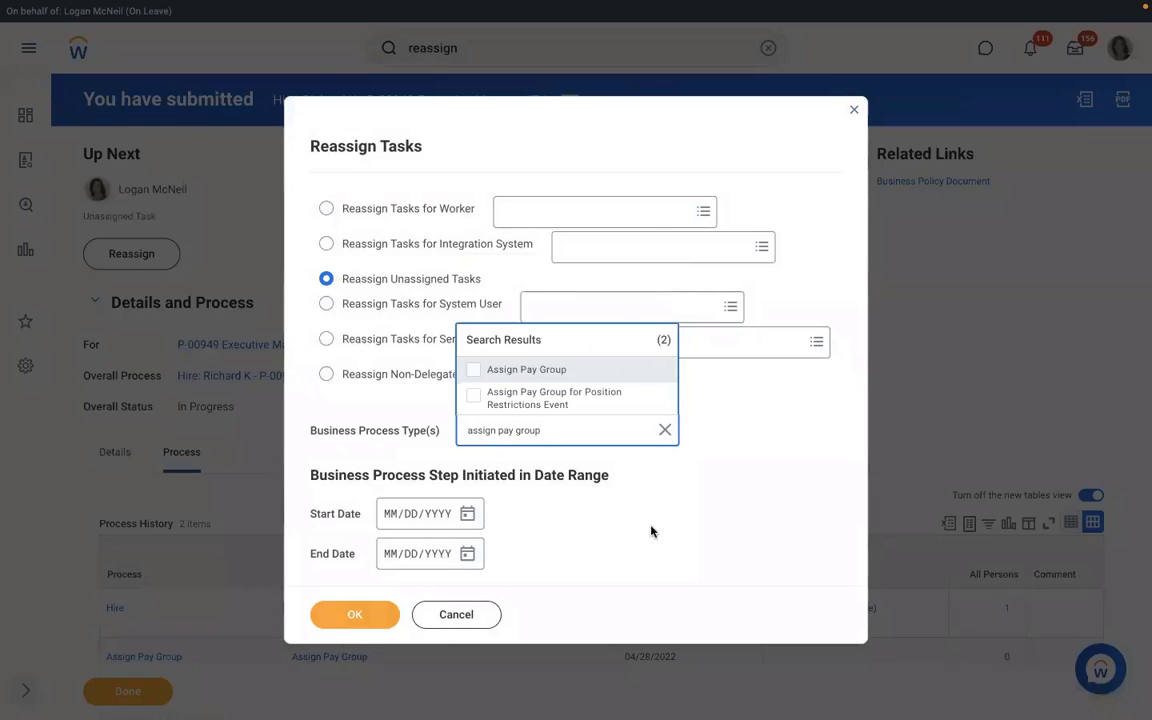
key(Return)
click(364, 617)
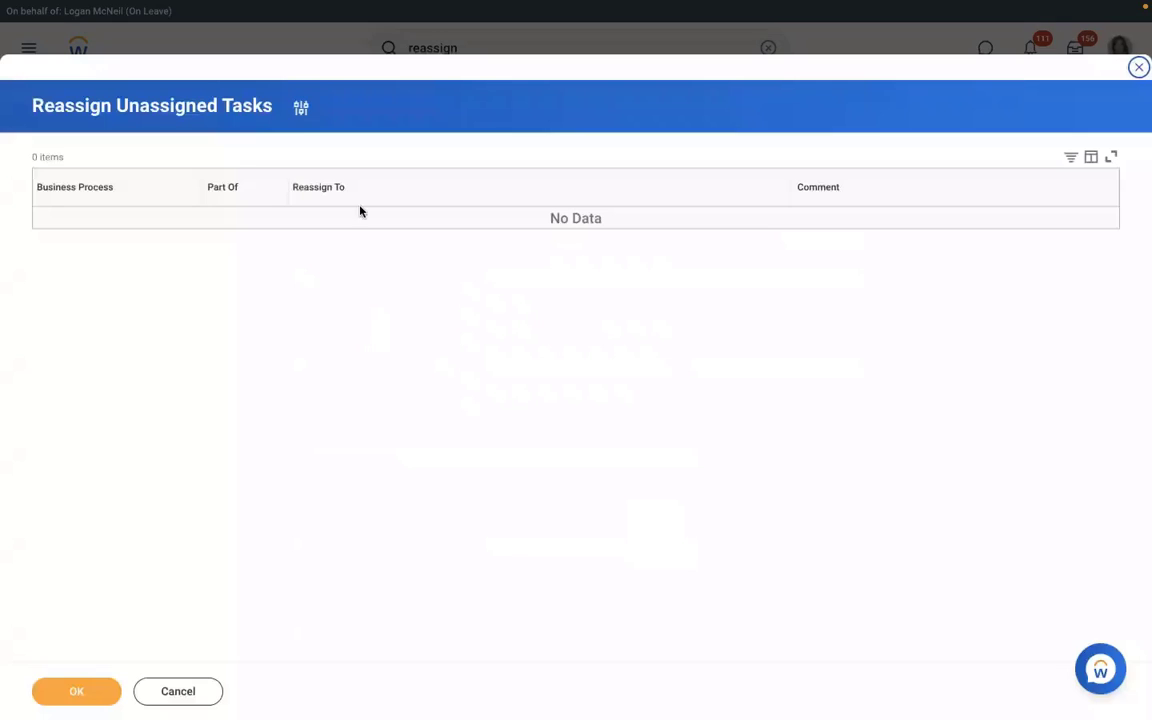
Step: Change the criteria to process type Hire with start date 04/27/2022 and list the tasks
click(301, 107)
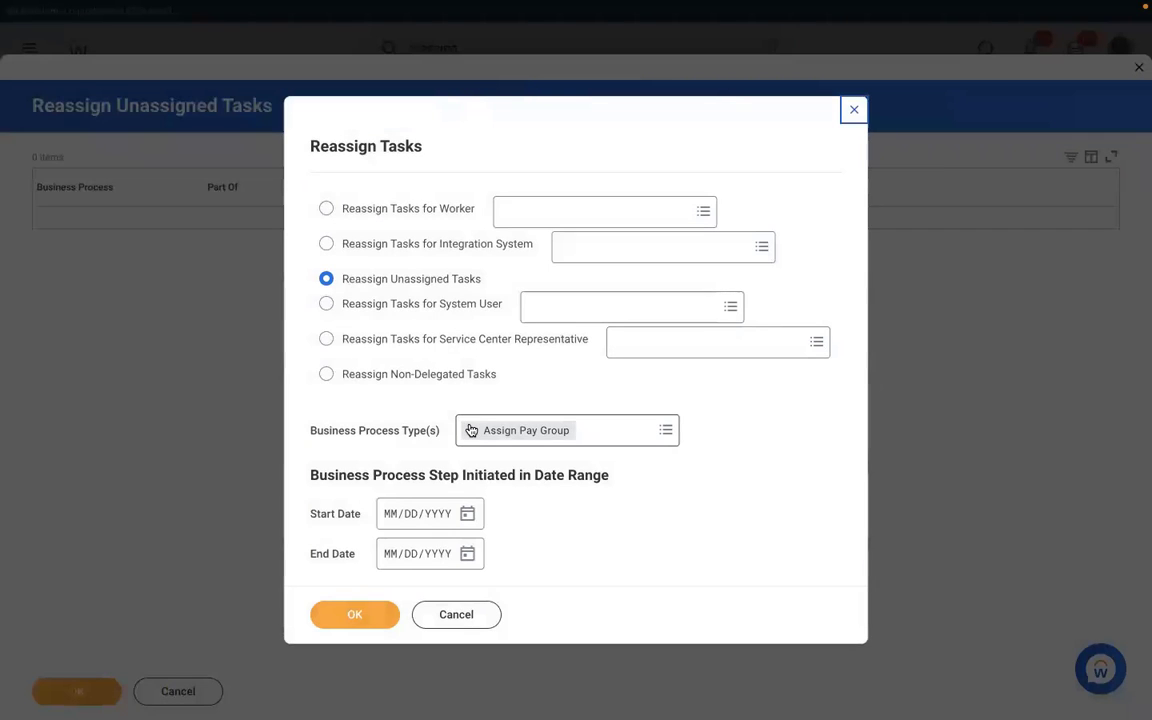
click(471, 430)
text(hire)
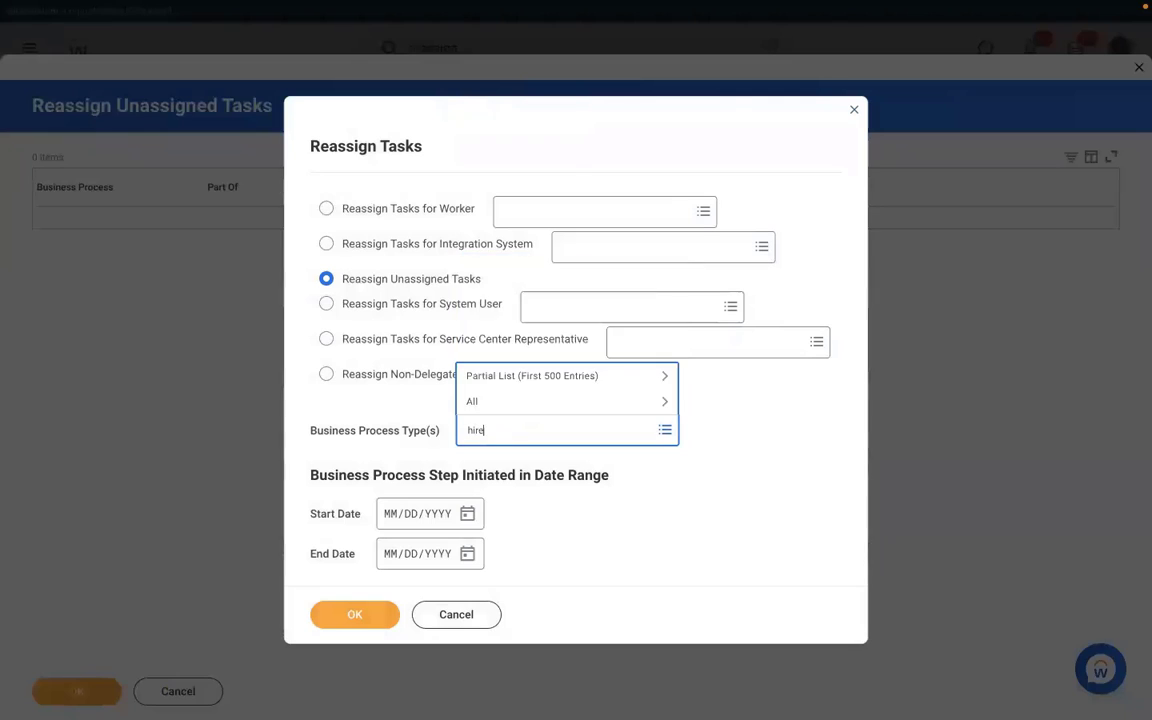
key(Return)
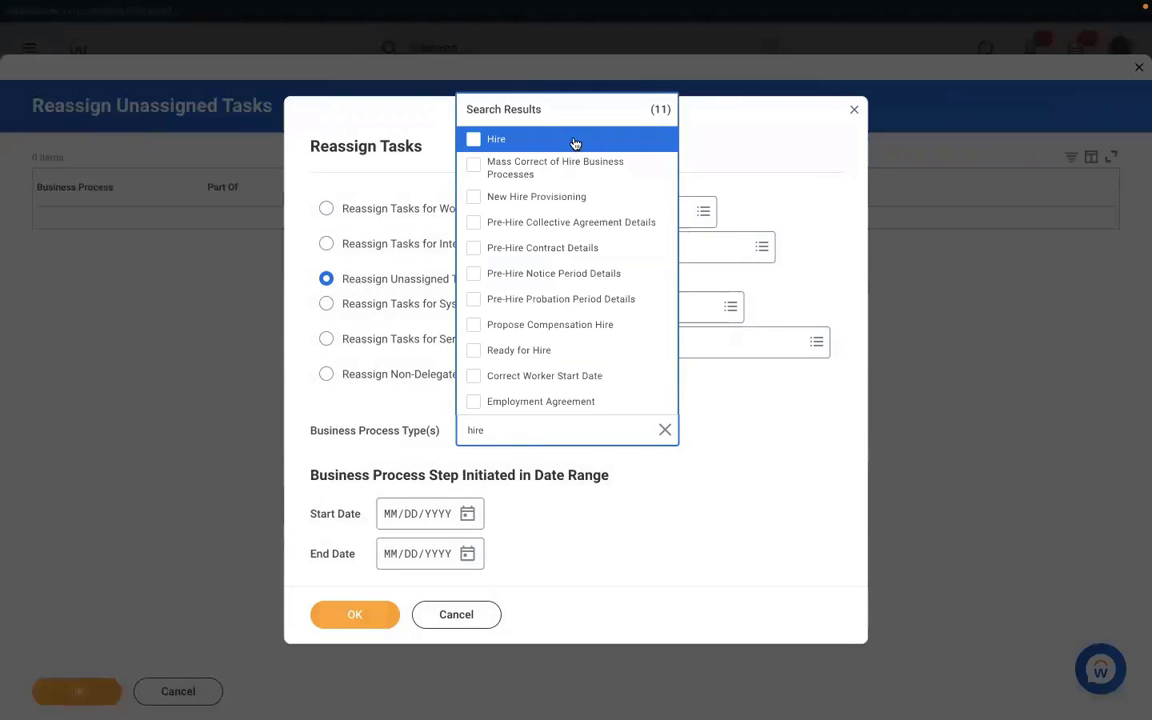
click(507, 140)
click(460, 515)
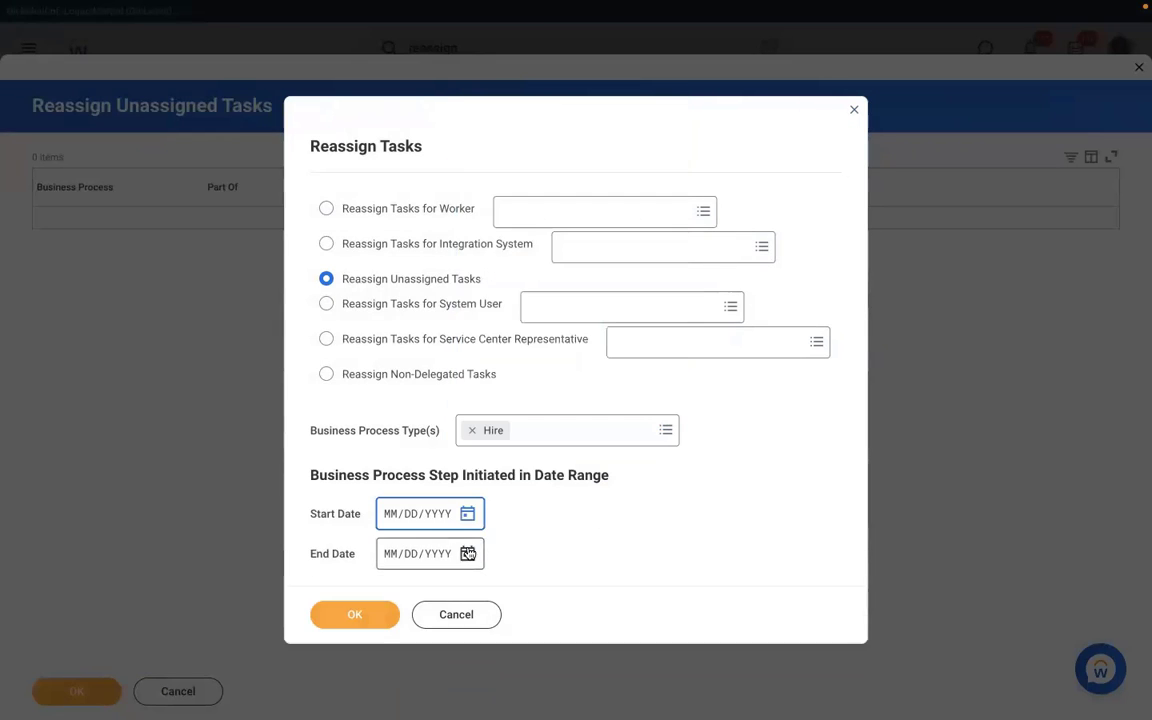
click(470, 514)
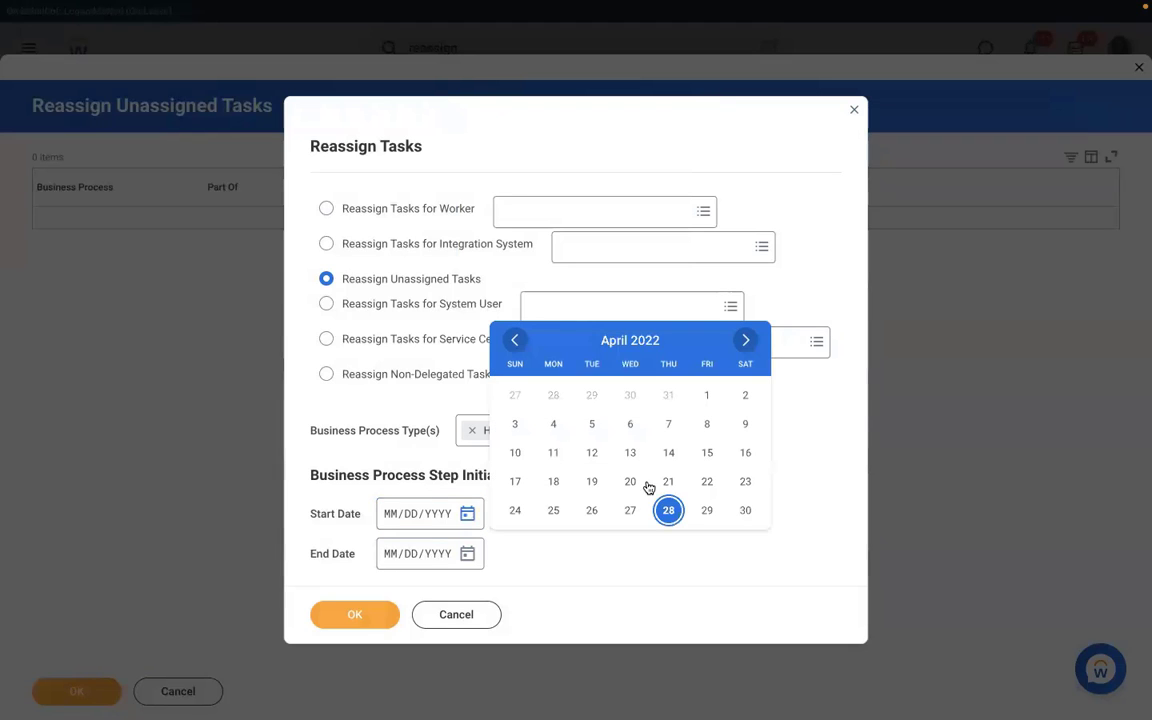
click(631, 509)
click(352, 613)
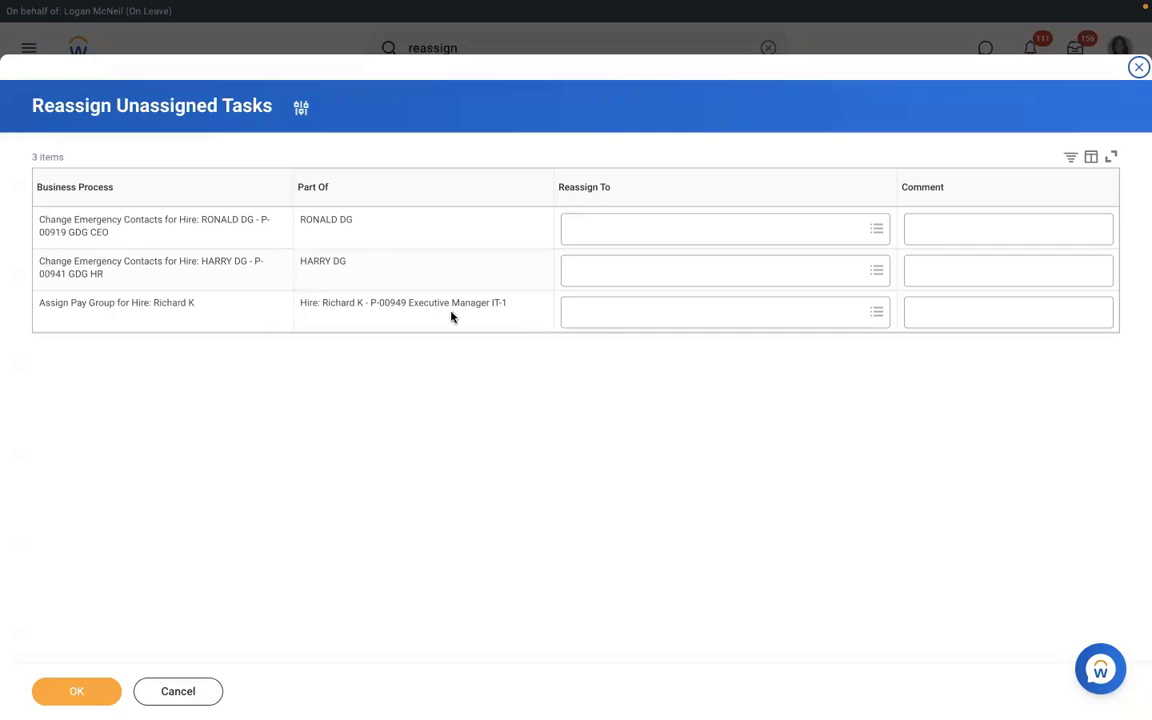
Step: Choose the worker to receive the Assign Pay Group task and submit the reassignment
click(606, 311)
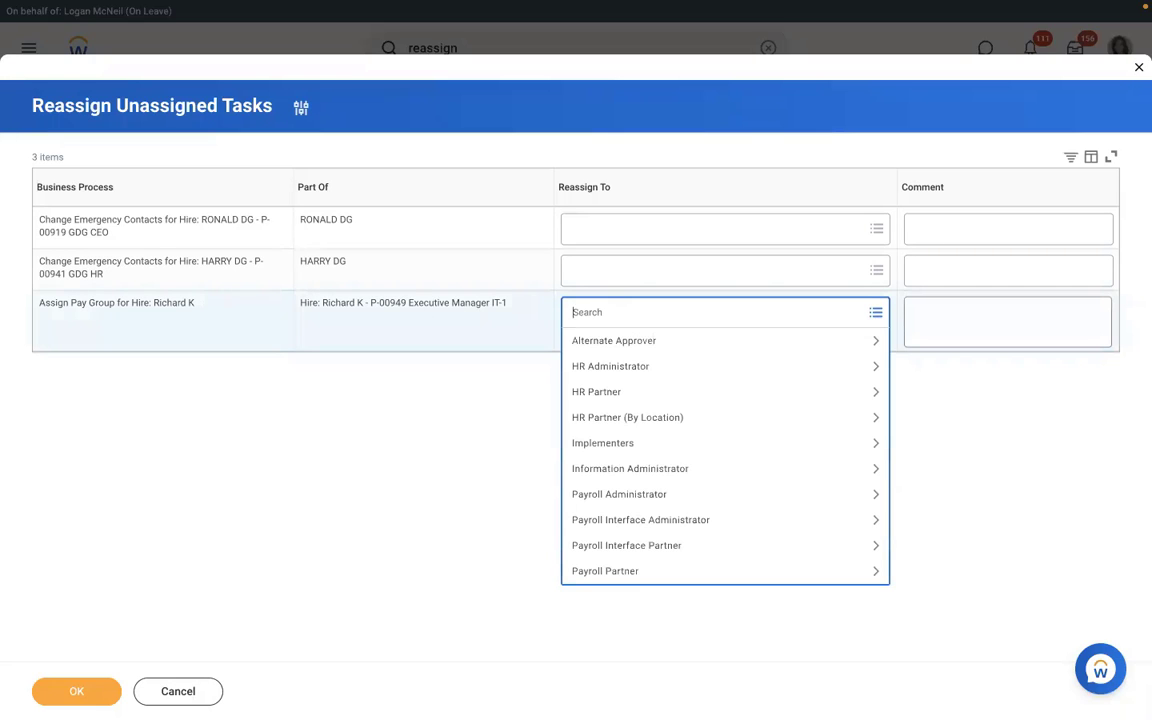
text(logan mc)
key(Return)
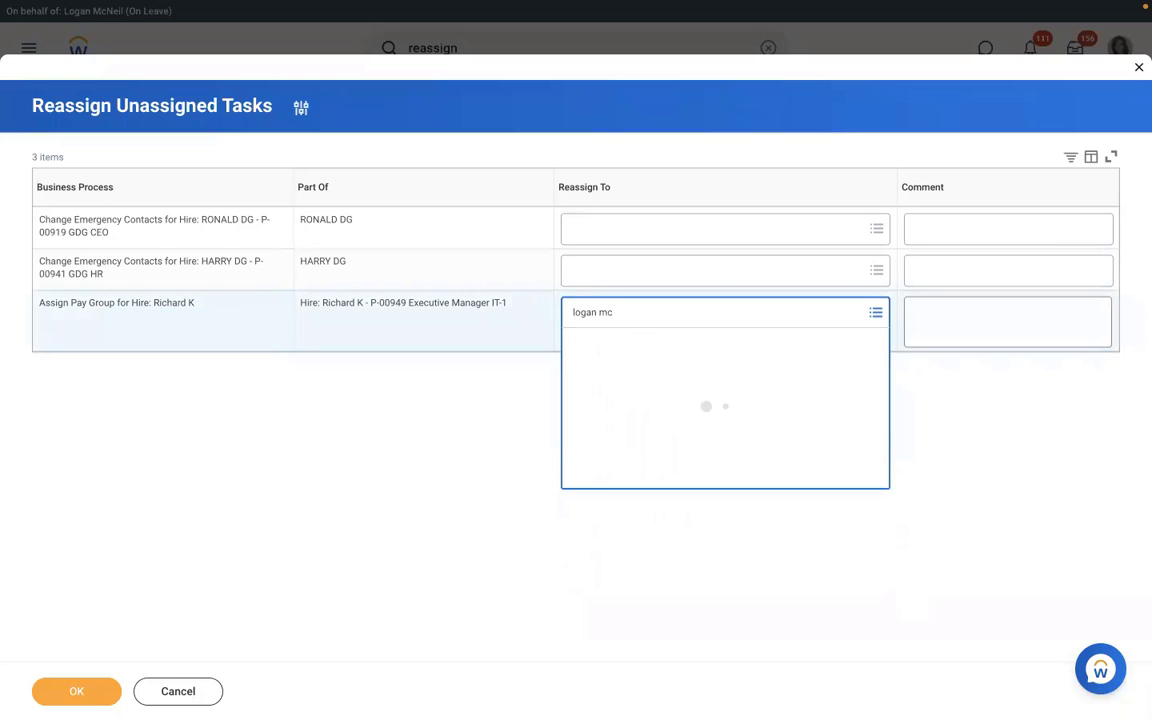
click(77, 692)
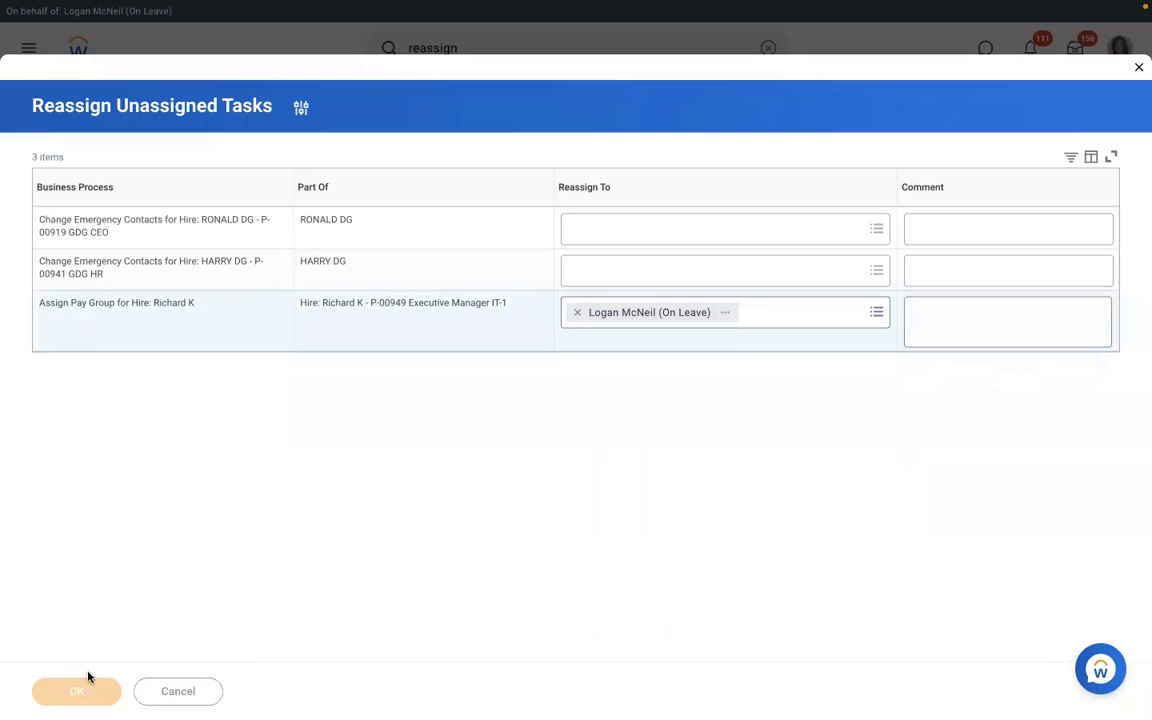
Step: From the inbox, open Assign Pay Group, try then remove RBS - Monthly PYG, and discard it
click(1076, 55)
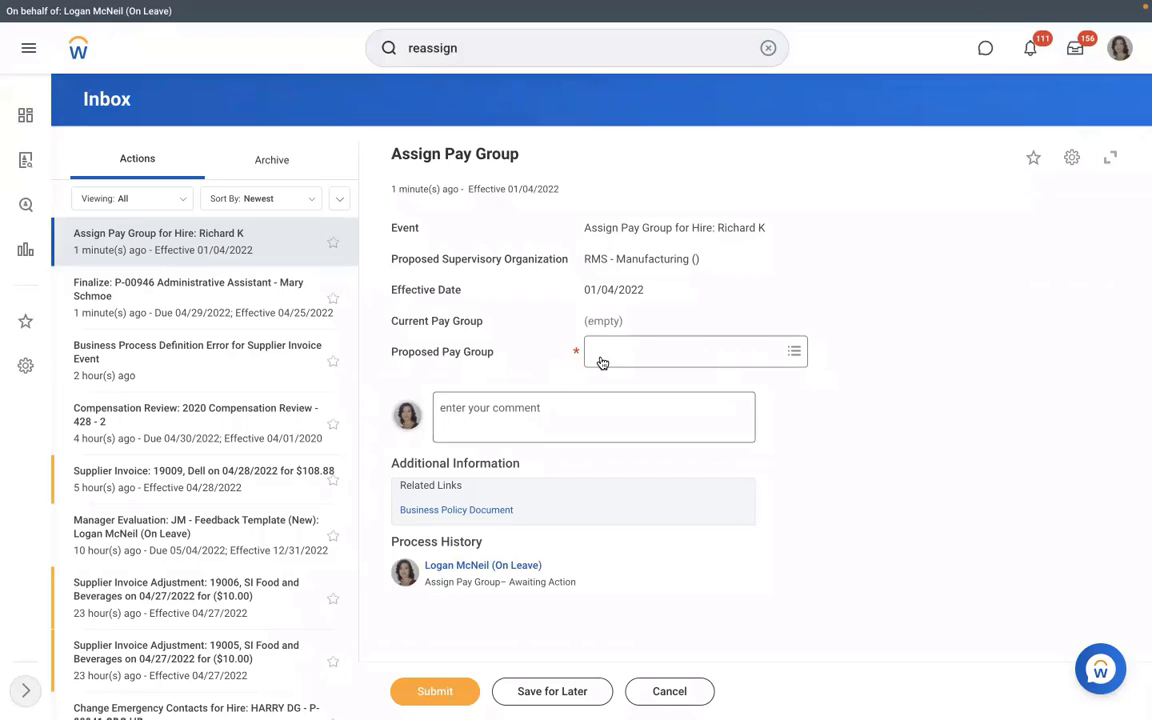
click(650, 352)
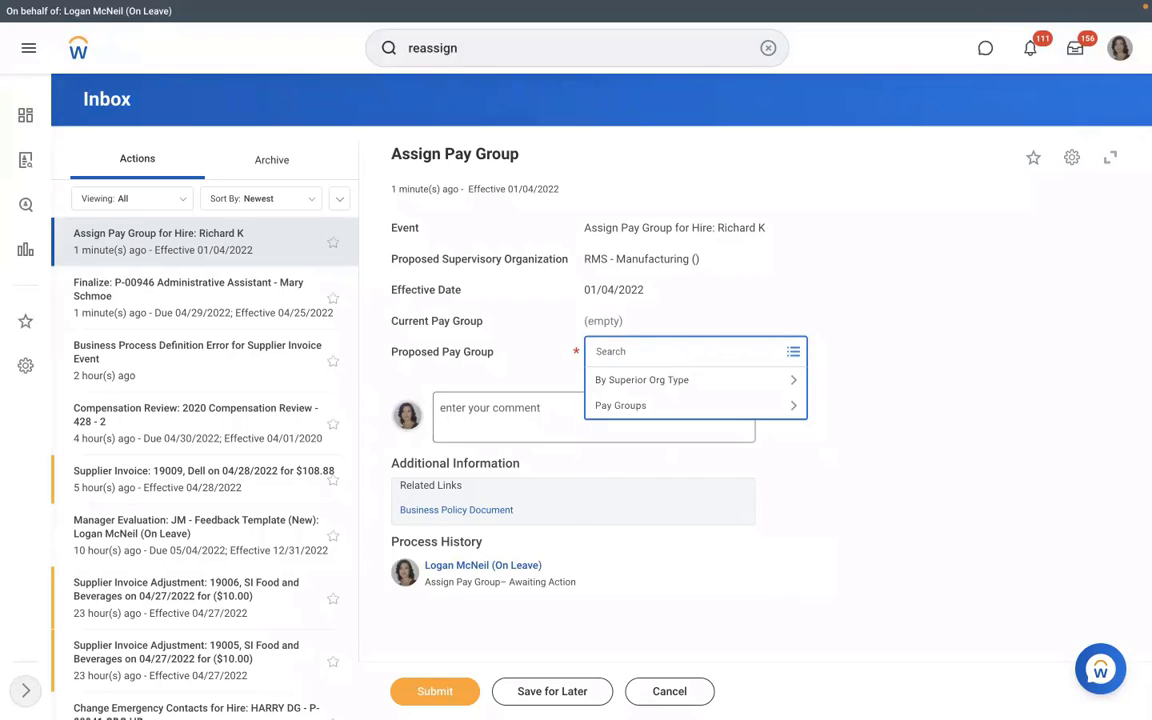
text(mon)
key(Return)
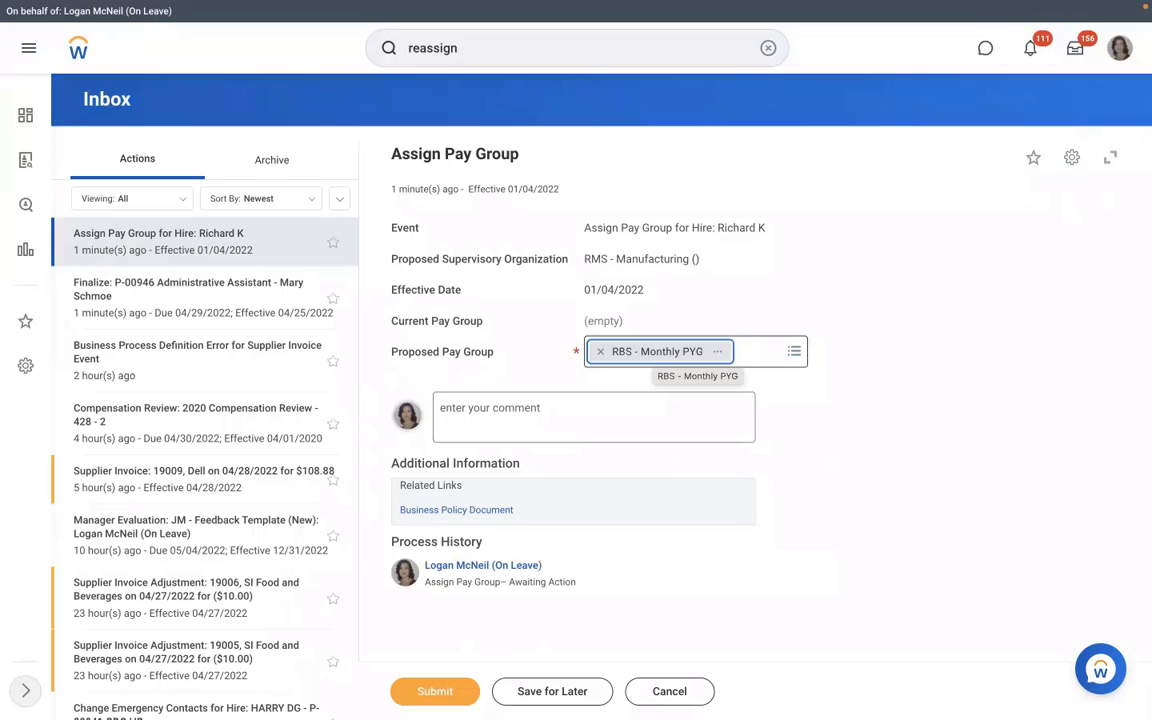
click(600, 352)
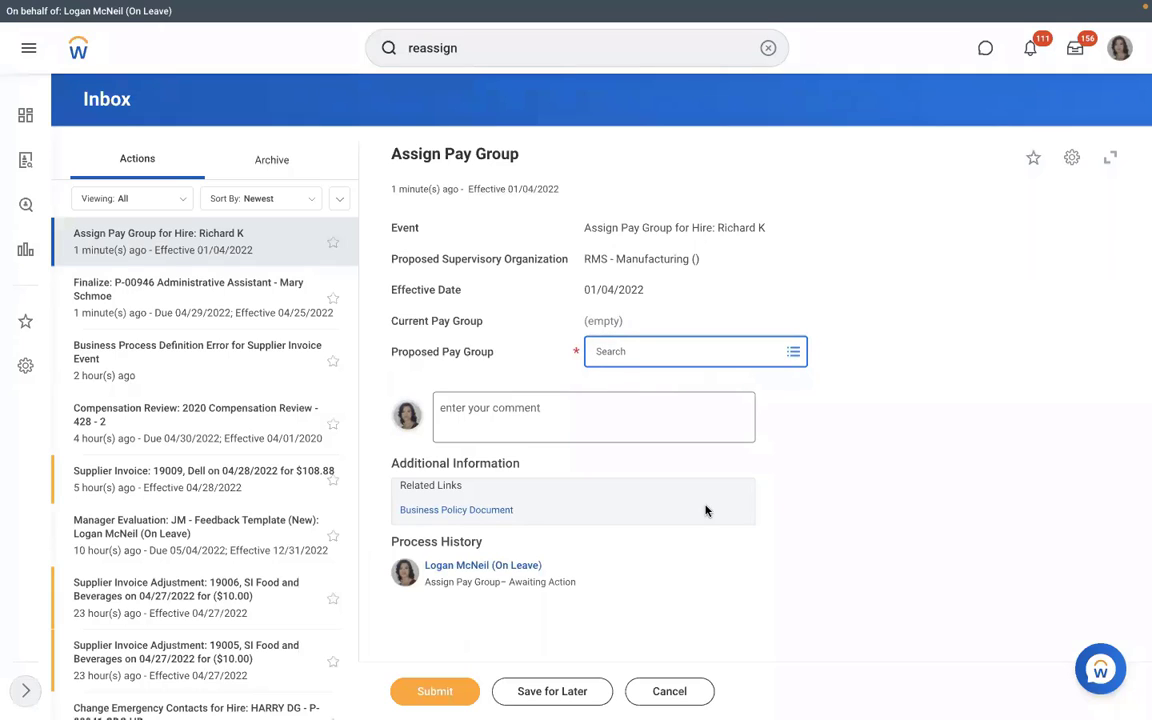
click(663, 691)
click(504, 404)
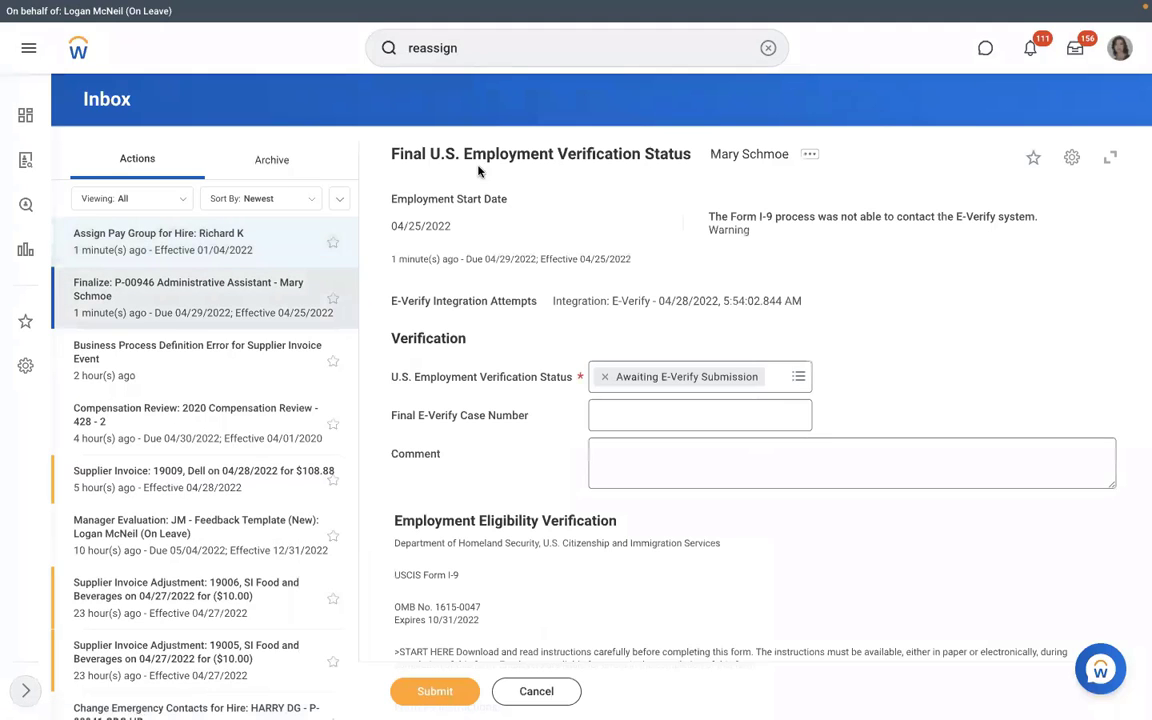
Step: Search 'sup org:rms' and open the RMS - Manufacturing supervisory organization
click(766, 48)
click(763, 52)
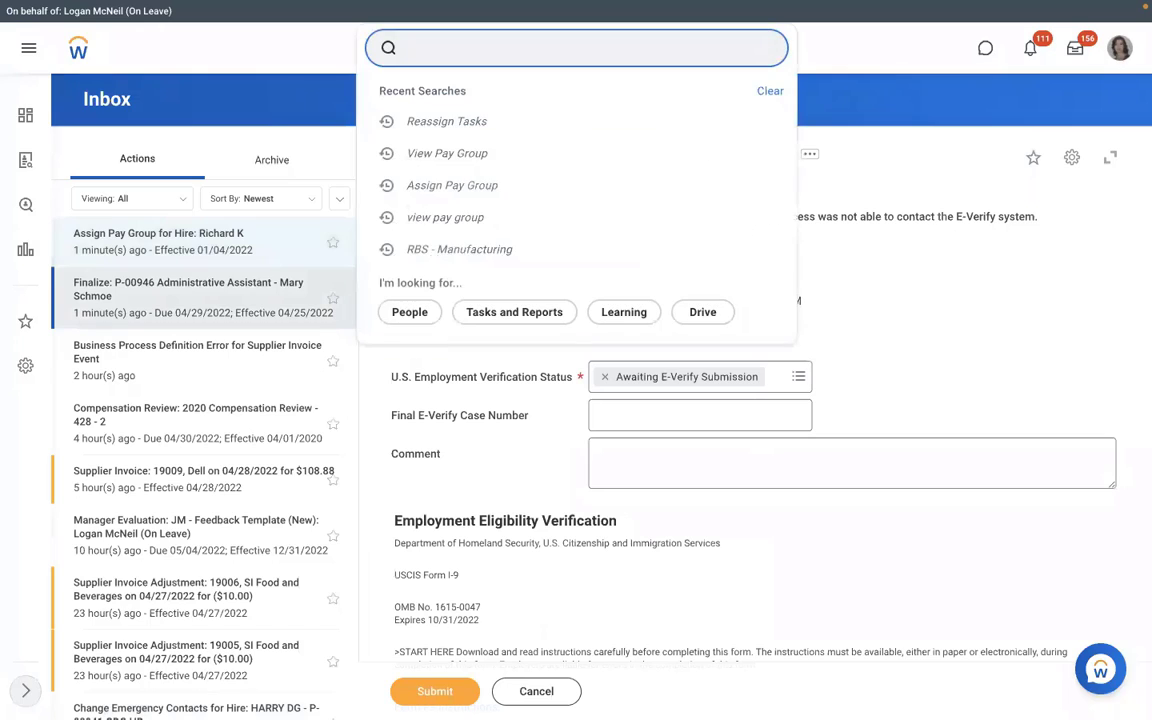
text(sup org:)
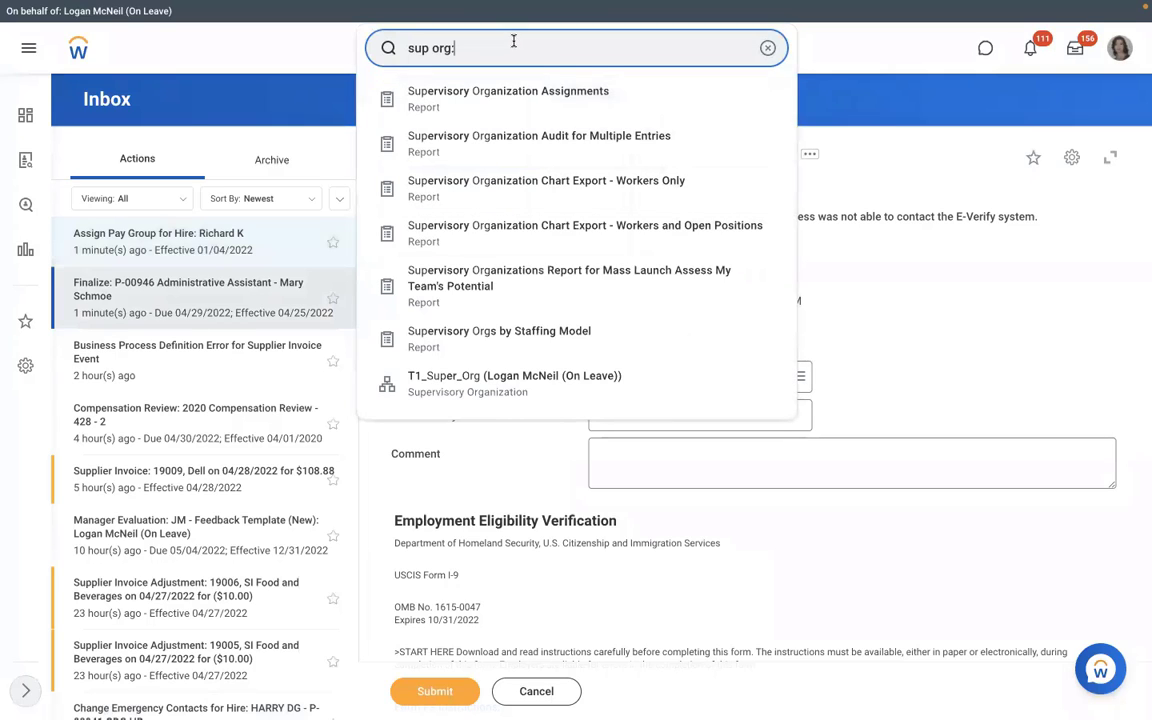
text(rms)
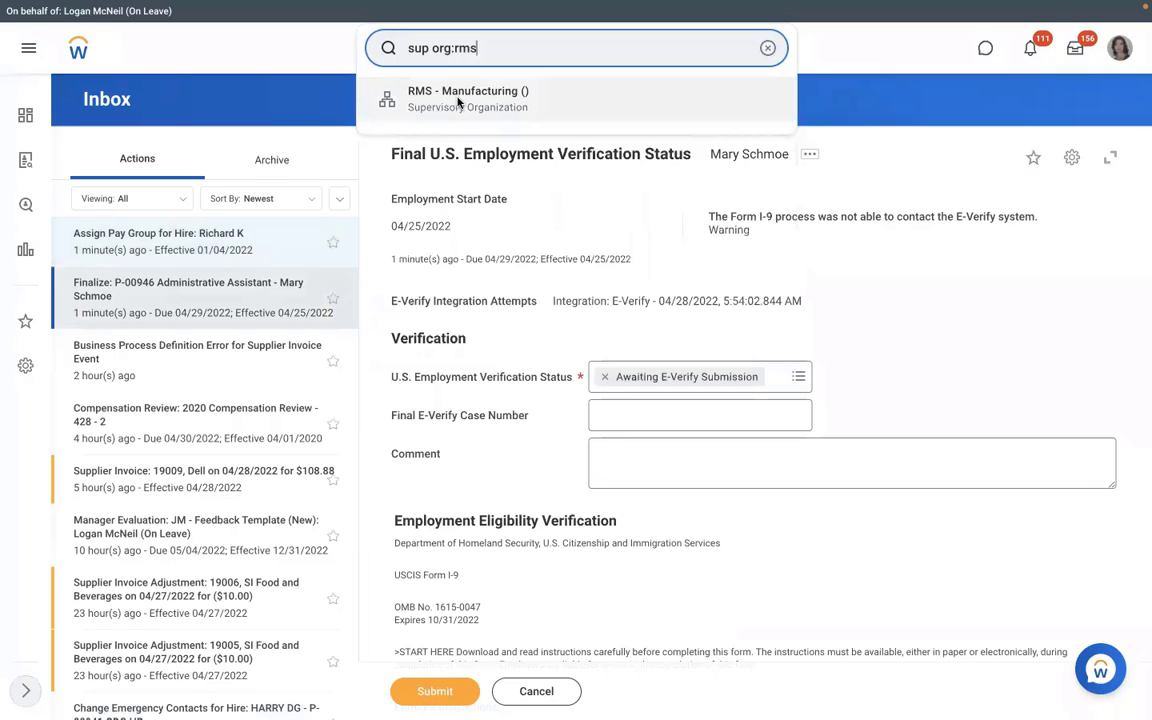
click(413, 92)
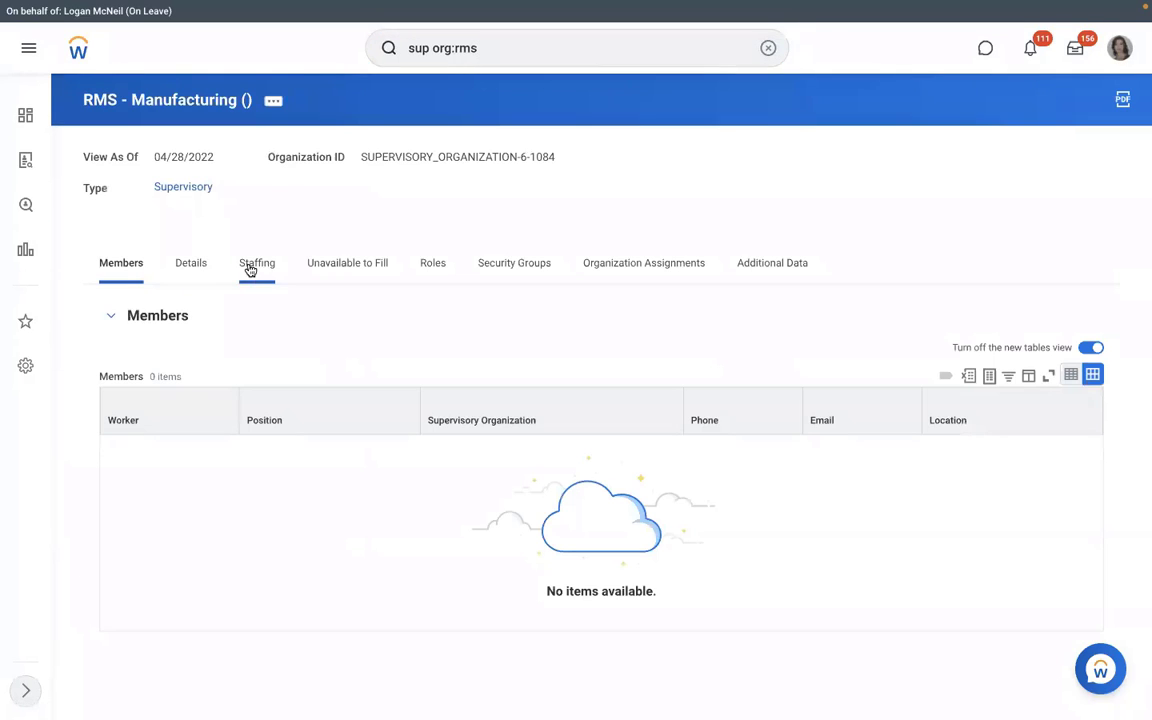
Step: Review the organization's positions unavailable to fill, including the executive manager position's actions
click(348, 264)
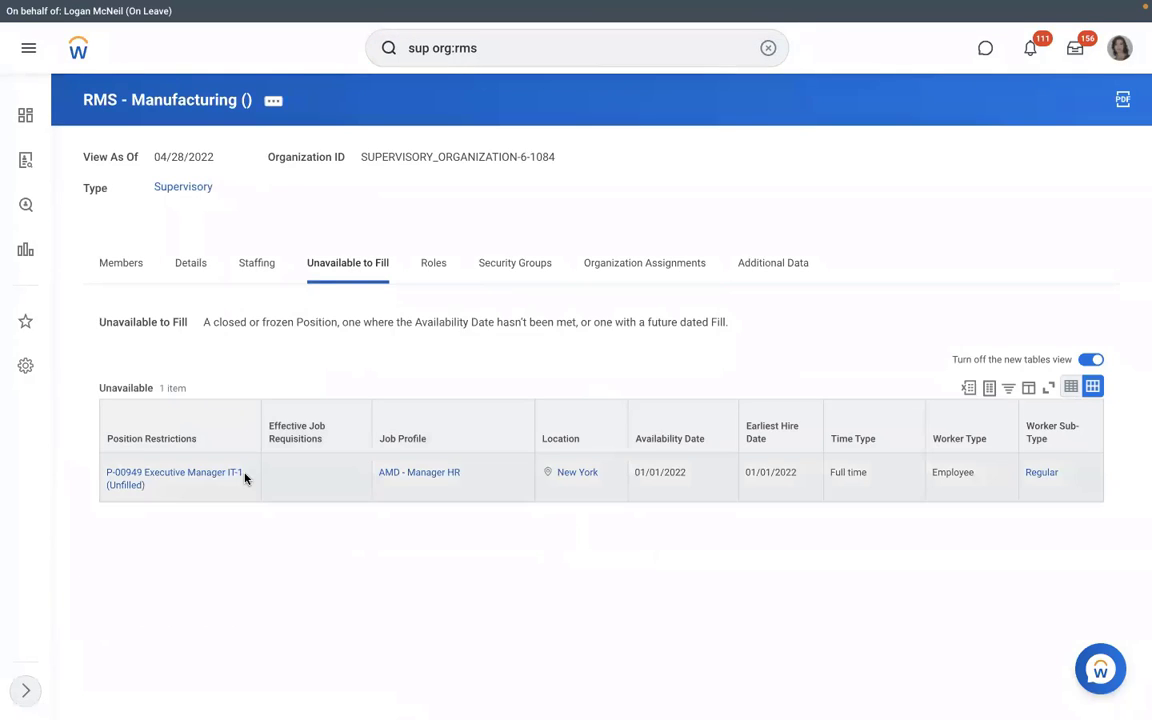
click(159, 487)
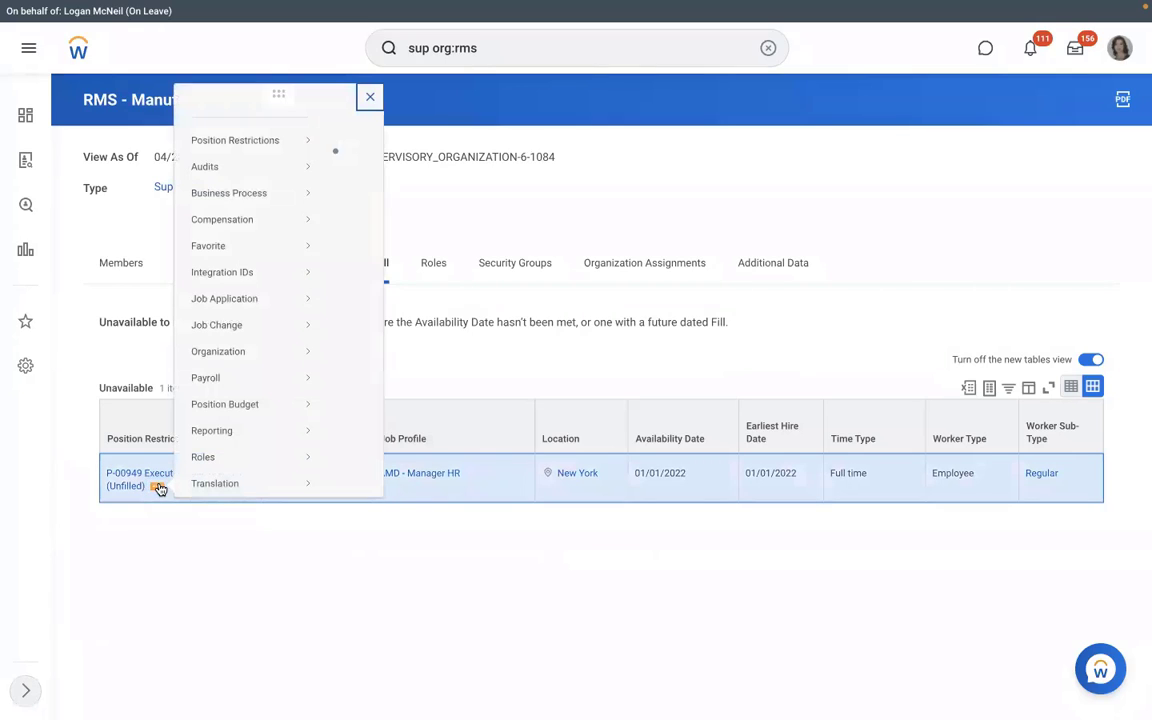
mouse_move(245, 150)
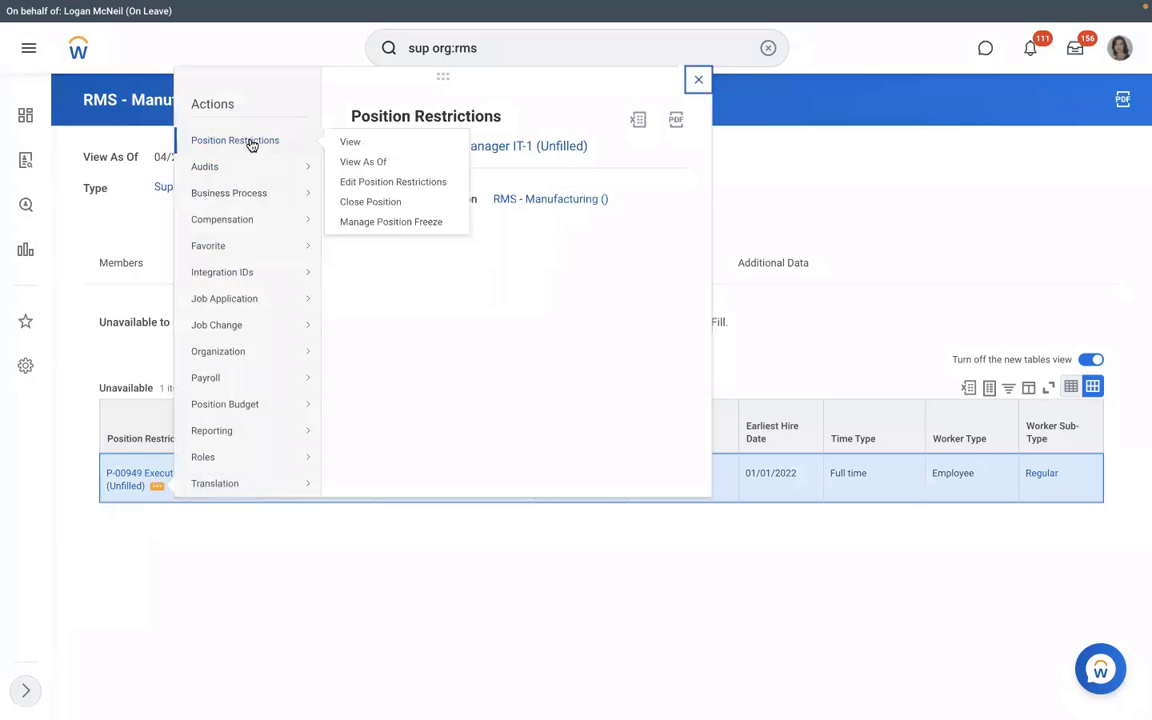
click(219, 573)
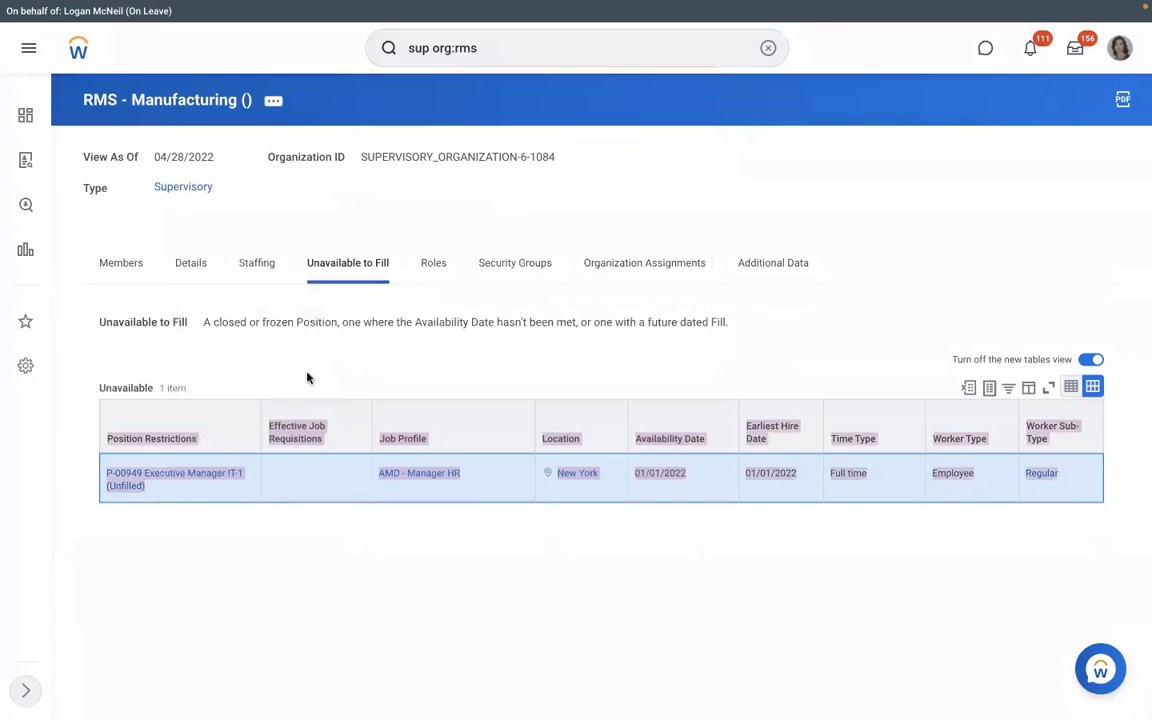
Step: On the Staffing tab, open Cancel for the in-progress hire, then back out without cancelling
click(262, 270)
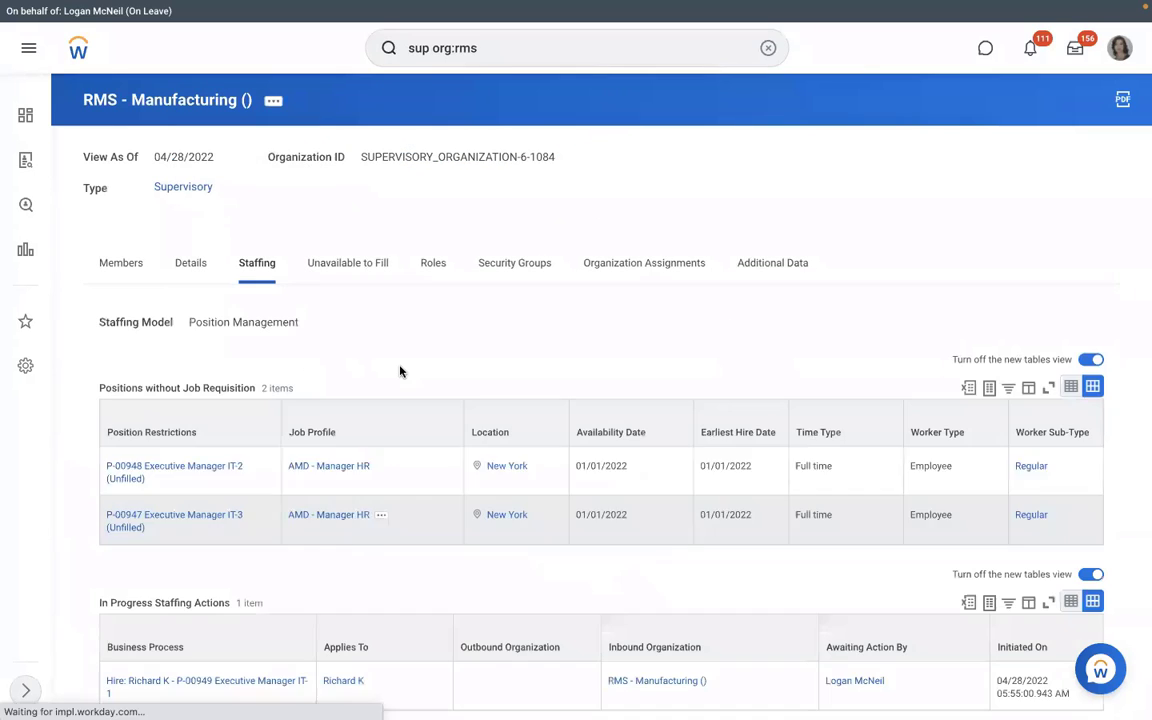
scroll(400, 372, down, 2)
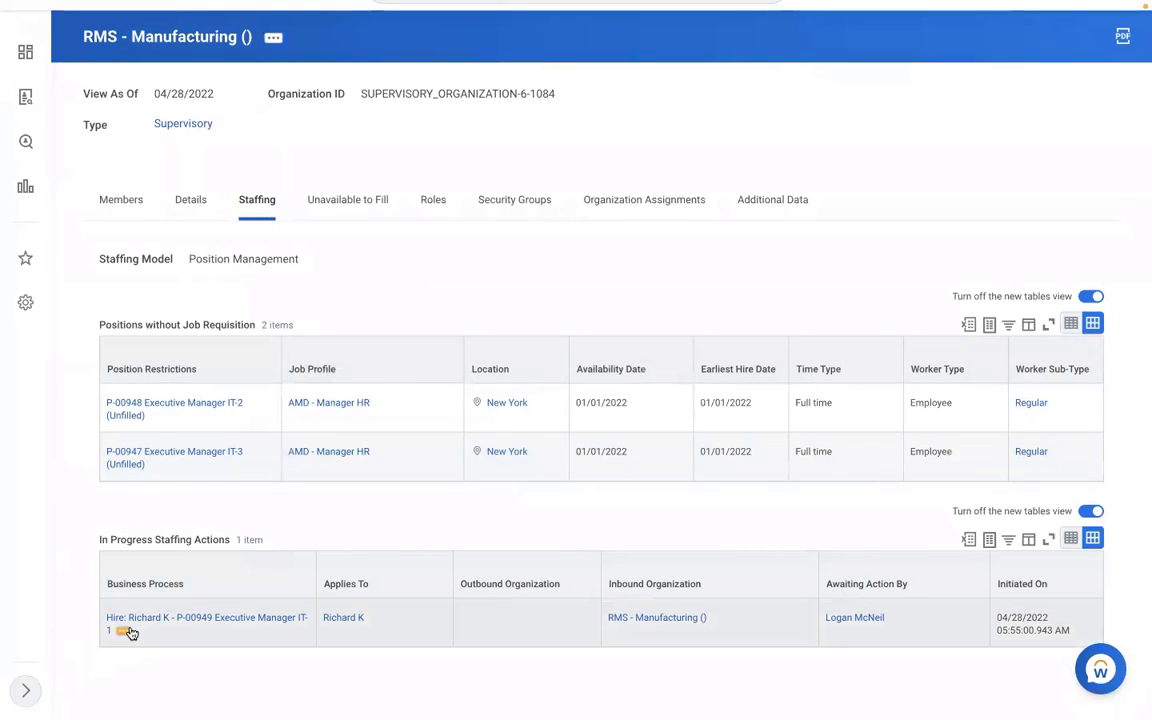
click(123, 632)
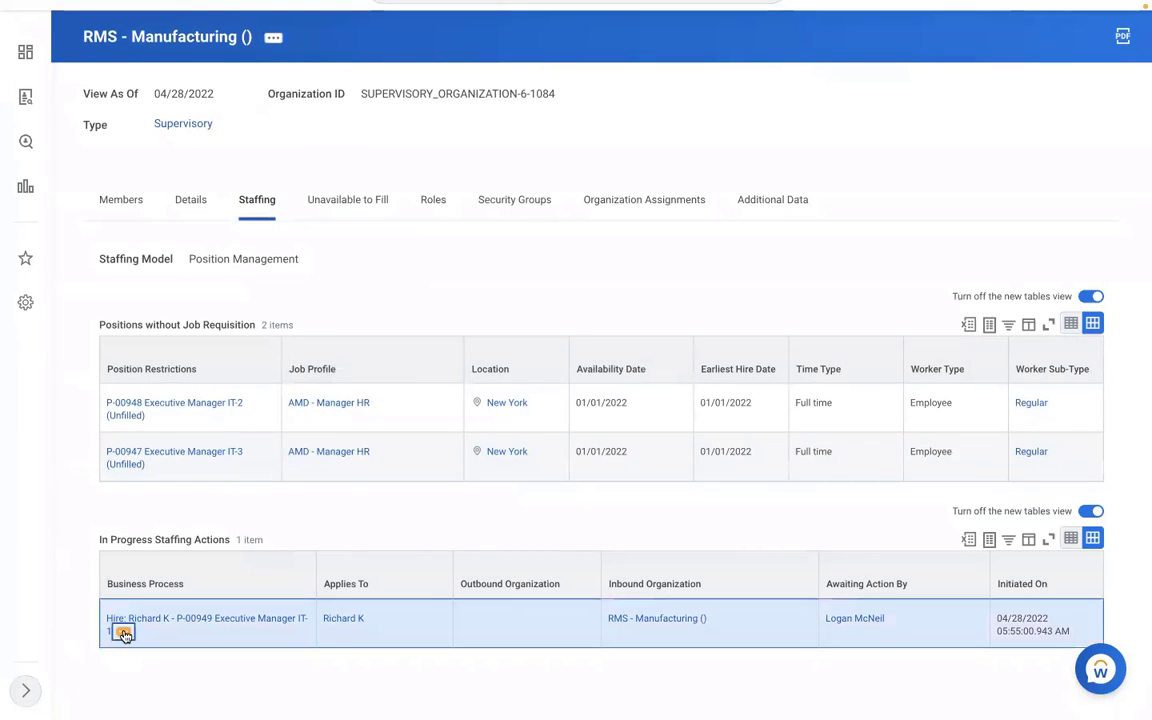
mouse_move(200, 507)
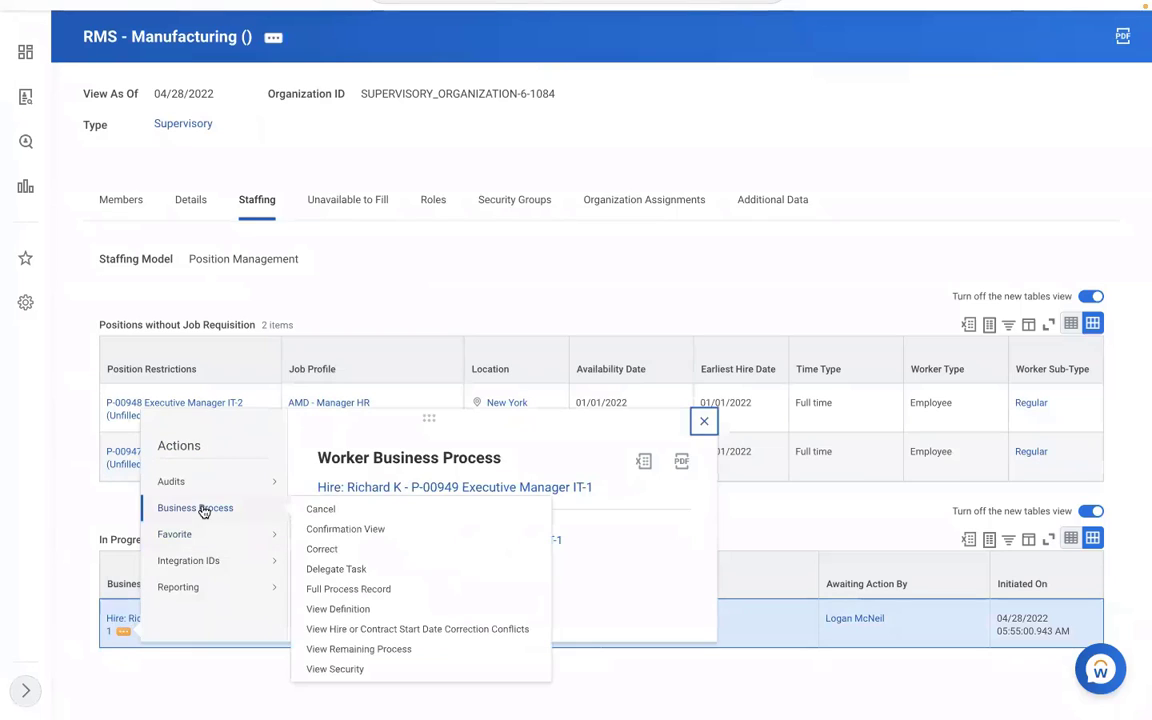
click(319, 511)
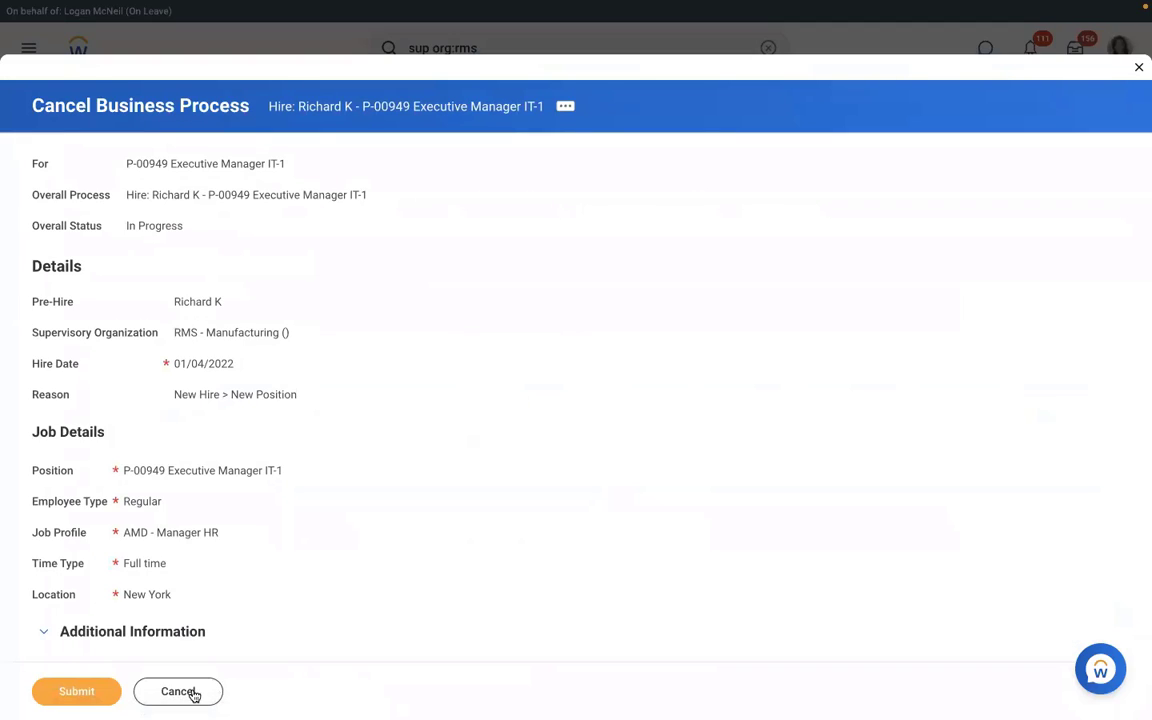
click(195, 695)
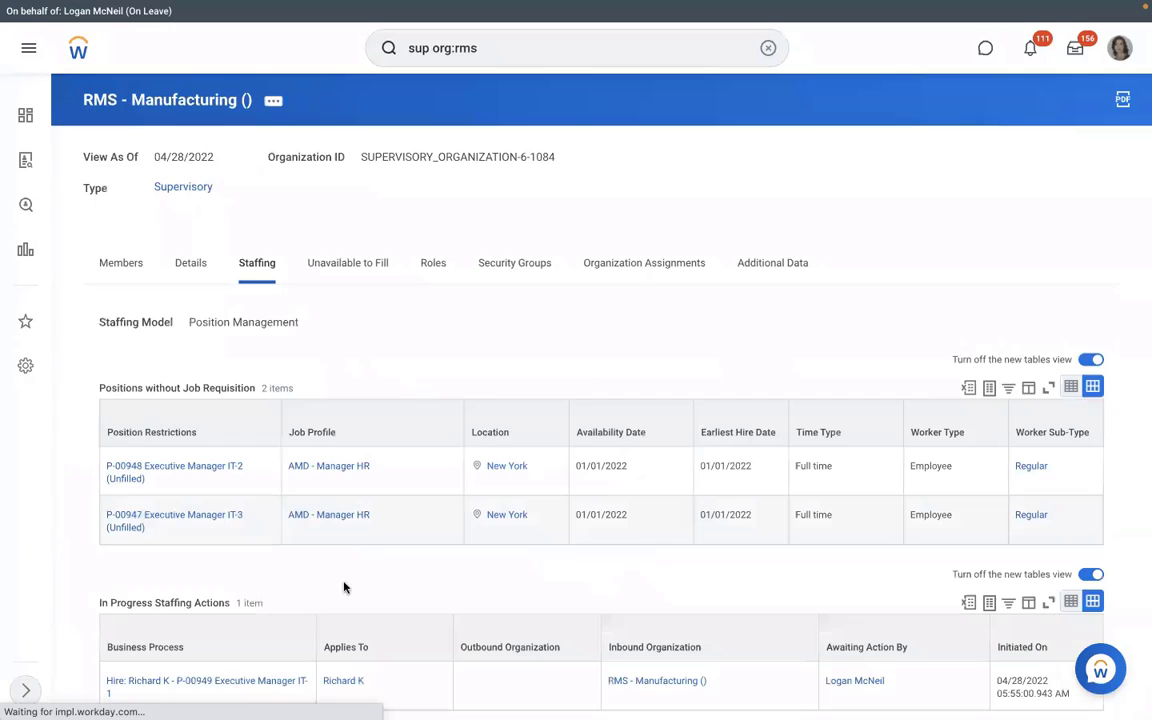
Step: Copy the Hire business process link text to the clipboard
scroll(240, 605, down, 1)
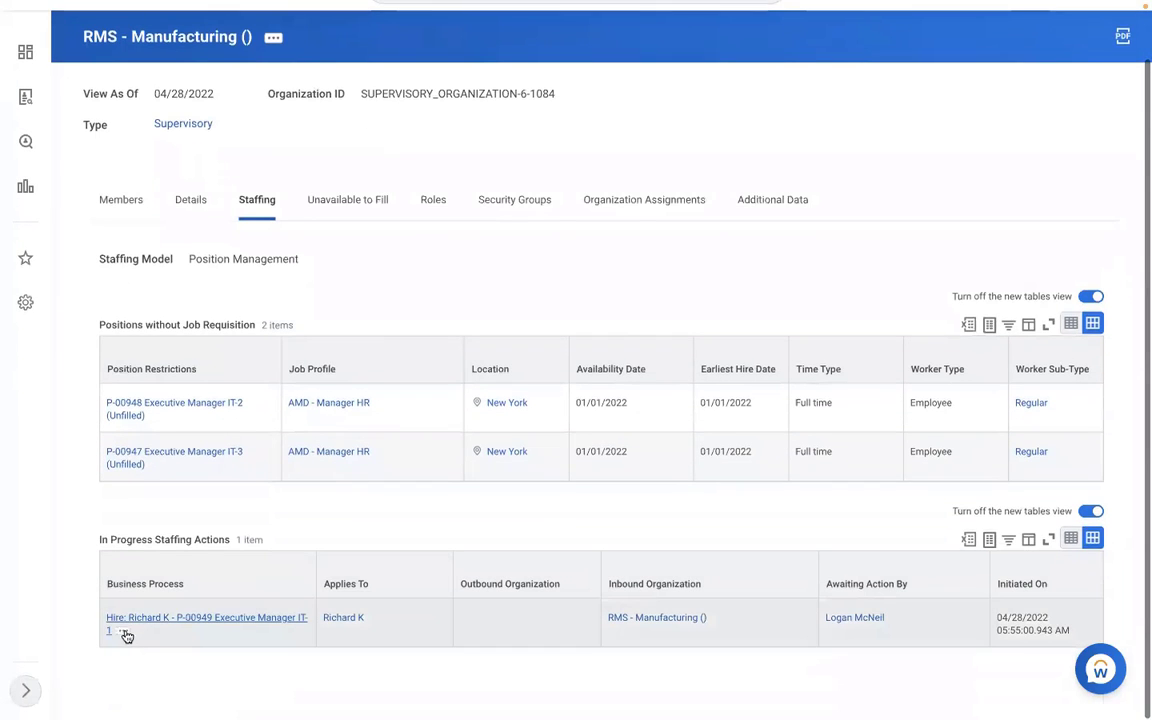
right_click(123, 634)
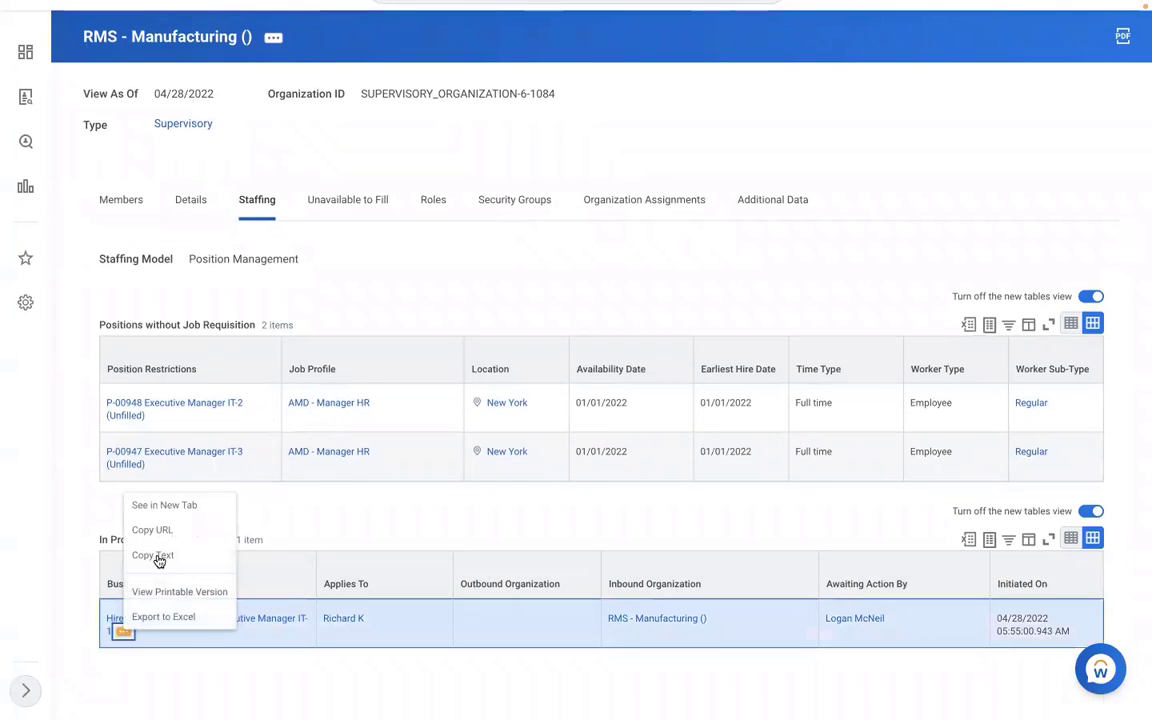
click(159, 555)
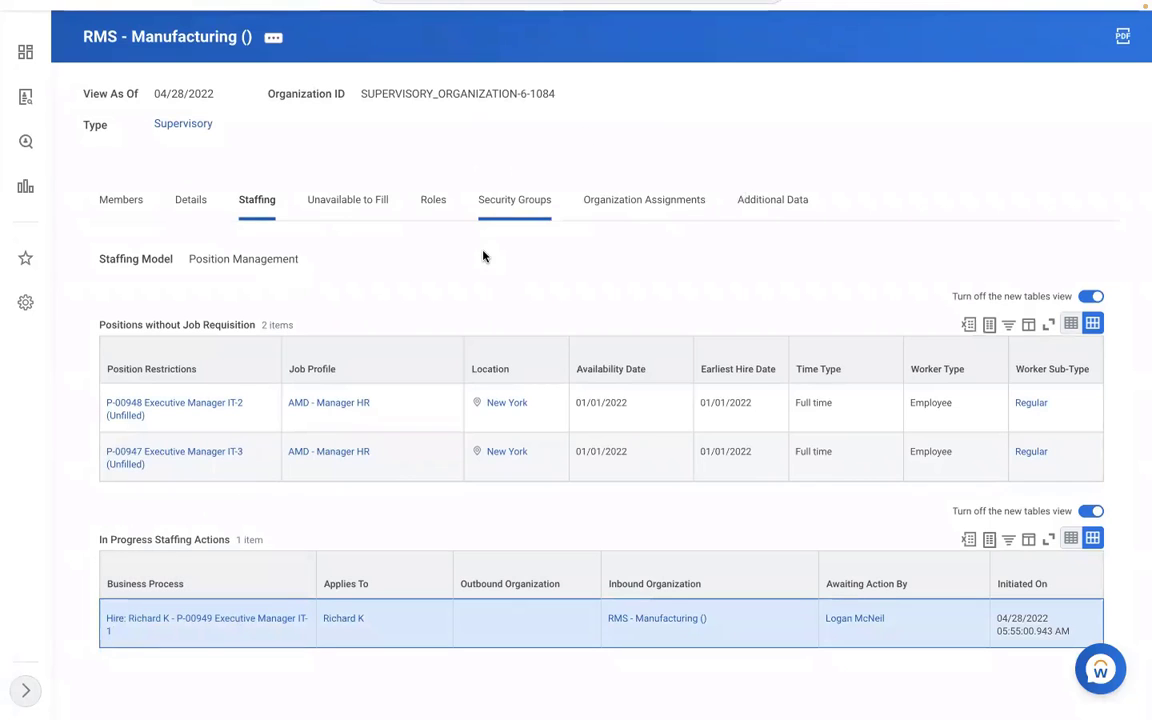
scroll(484, 256, up, 1)
scroll(490, 262, up, 1)
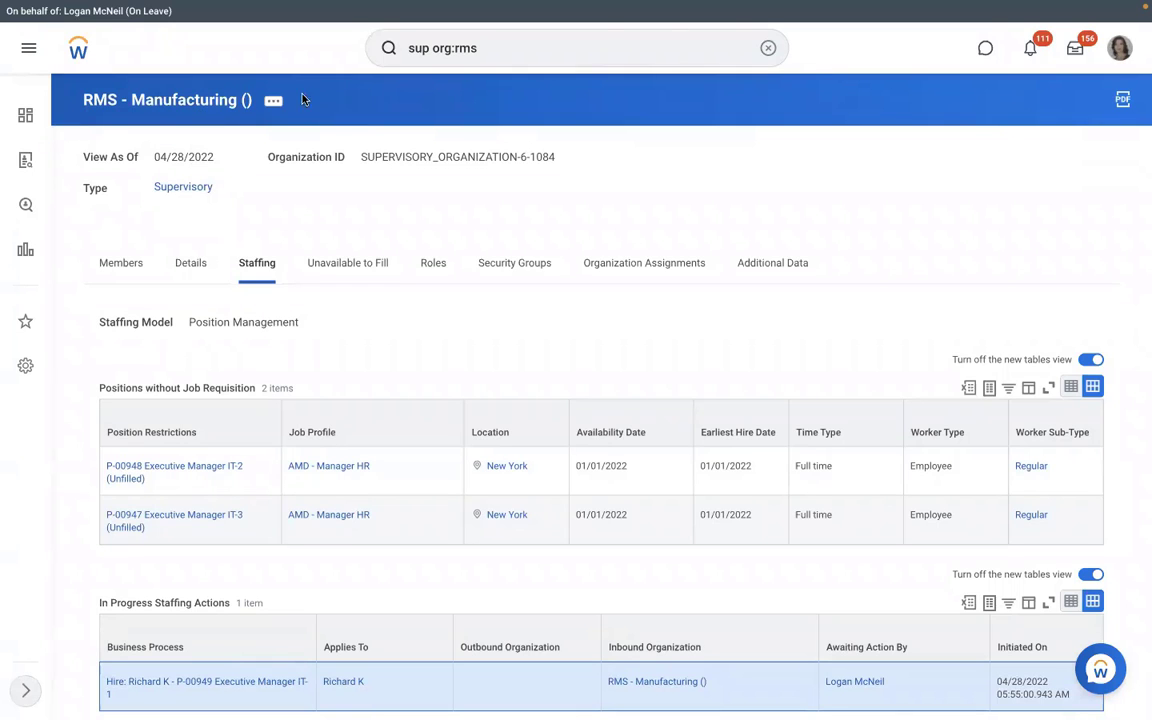
Step: Run the View Pay Group task from the search bar
click(767, 48)
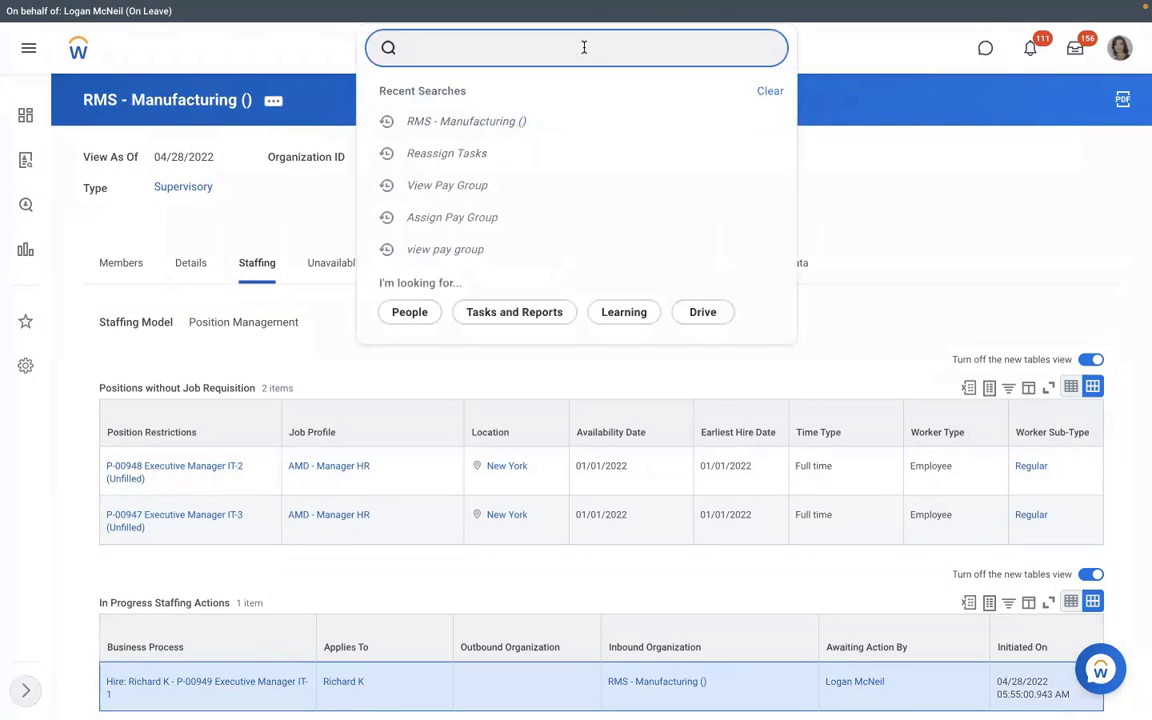
text(view pay group)
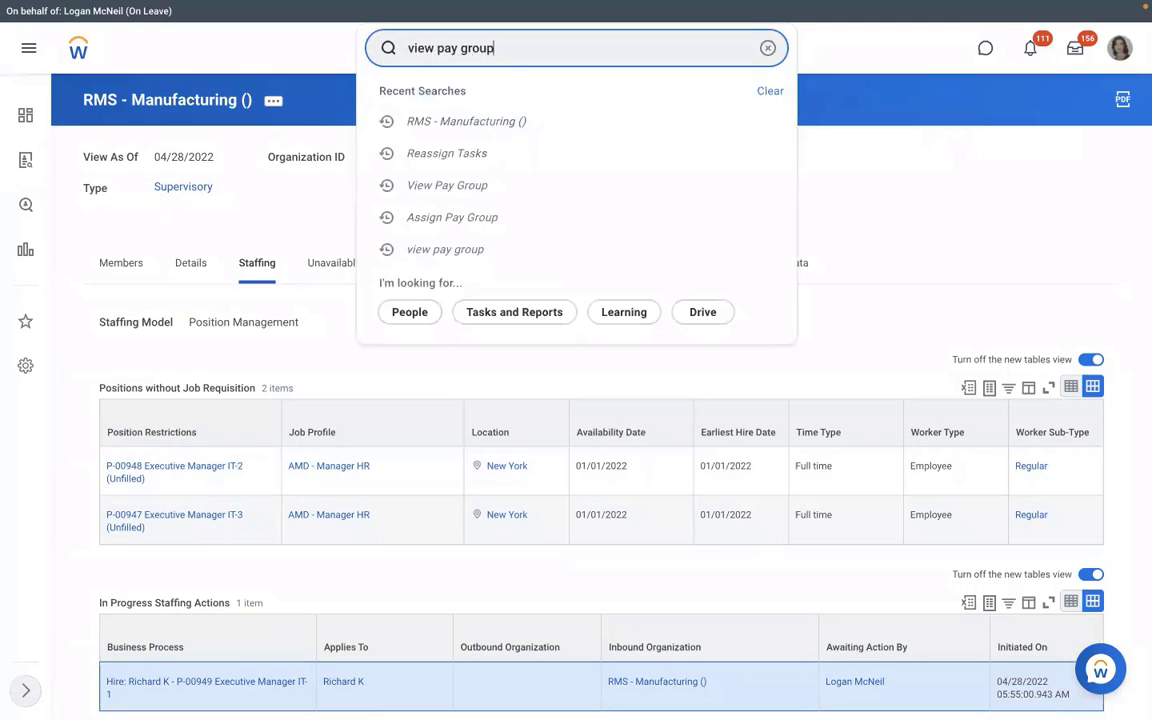
click(446, 98)
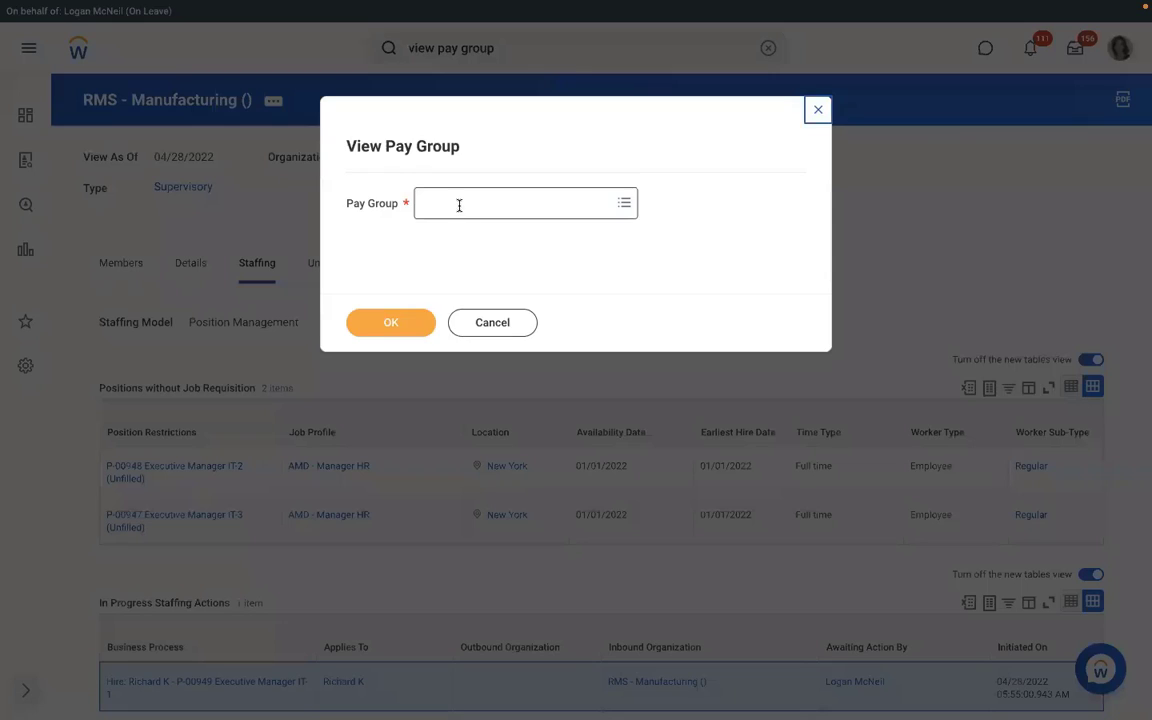
Step: Select the RBS - Monthly PYG pay group and open its RBS - PYG Automatic Assignment rule
click(458, 206)
text(rms)
key(Return)
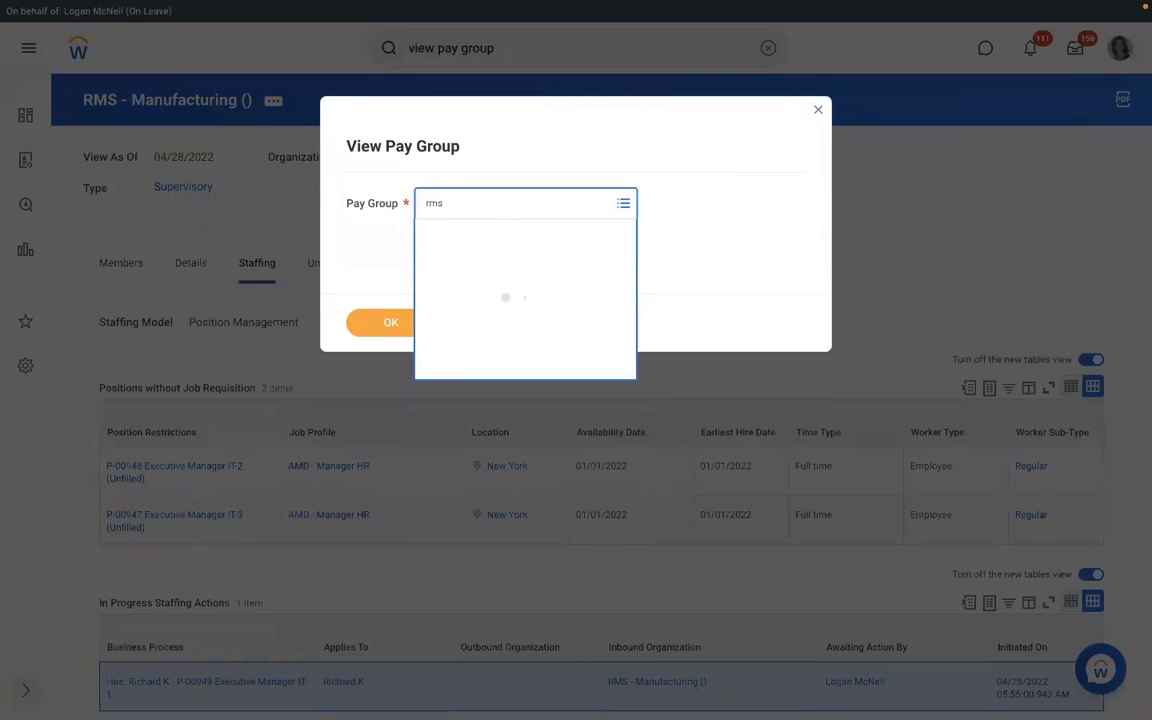
text(rm)
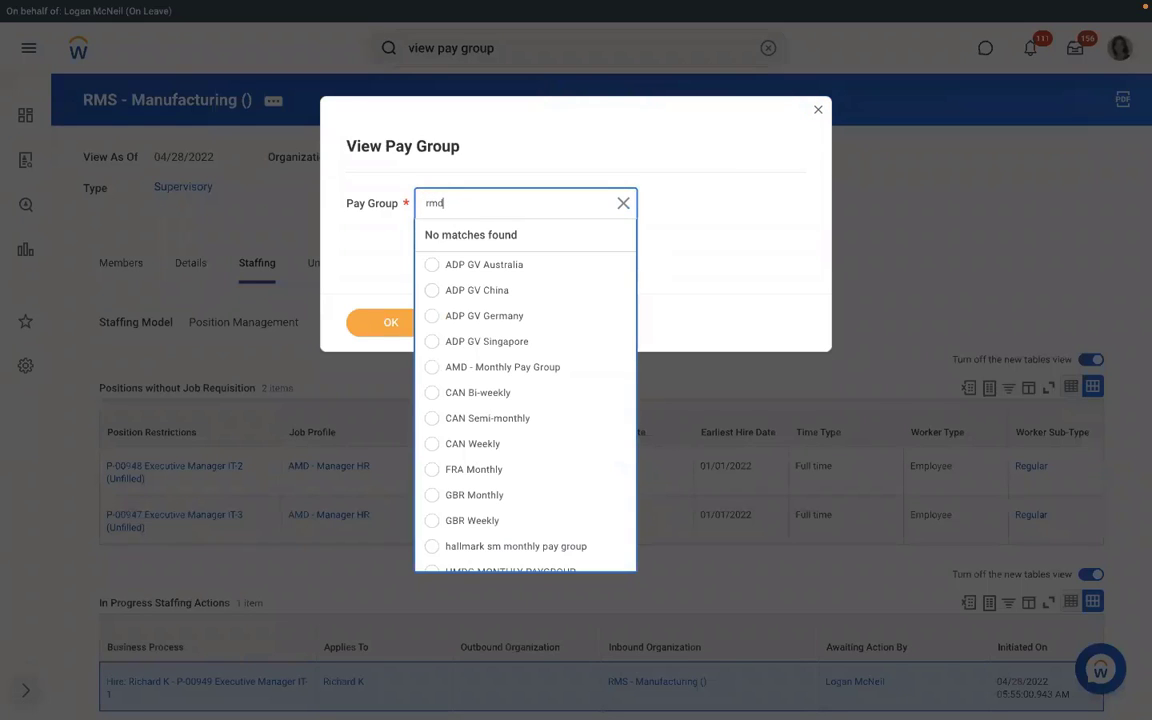
text(d)
key(Return)
text(rbs)
key(Return)
click(375, 330)
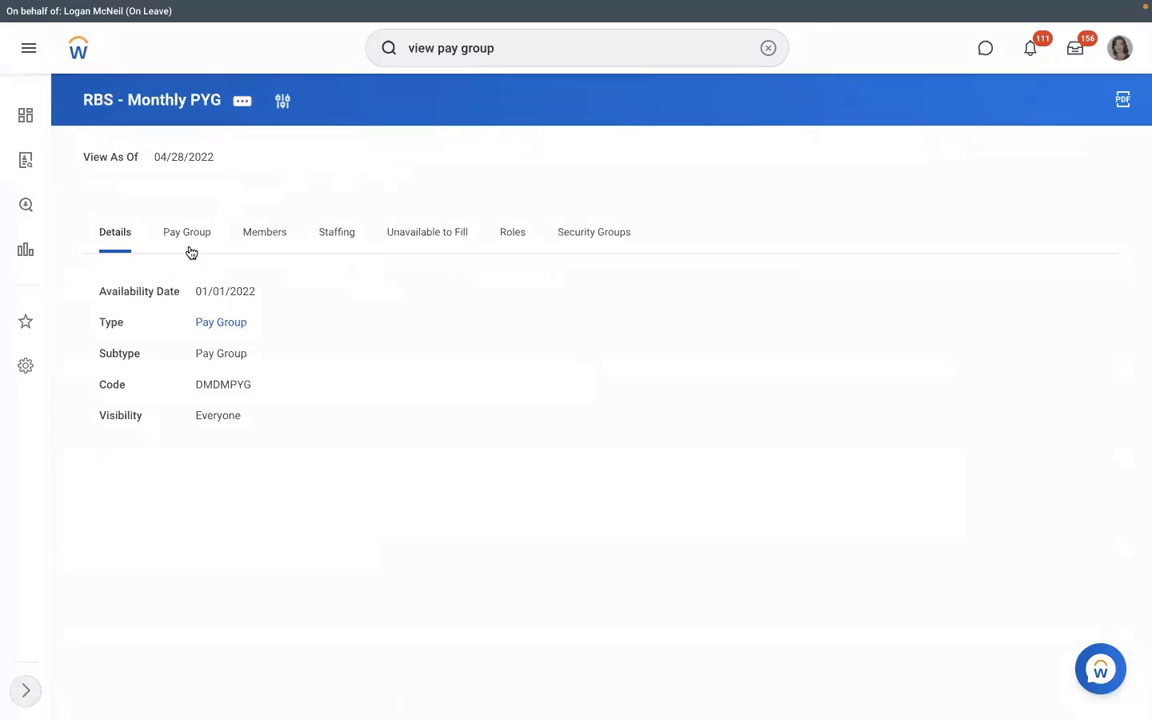
click(191, 250)
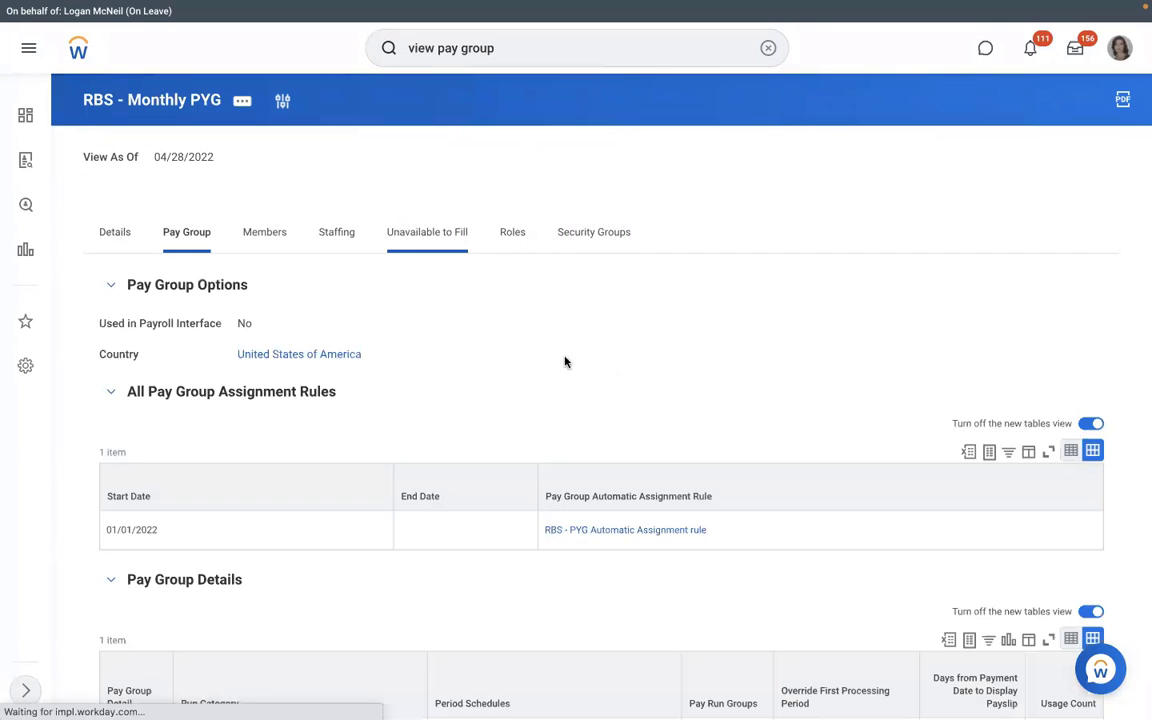
click(645, 537)
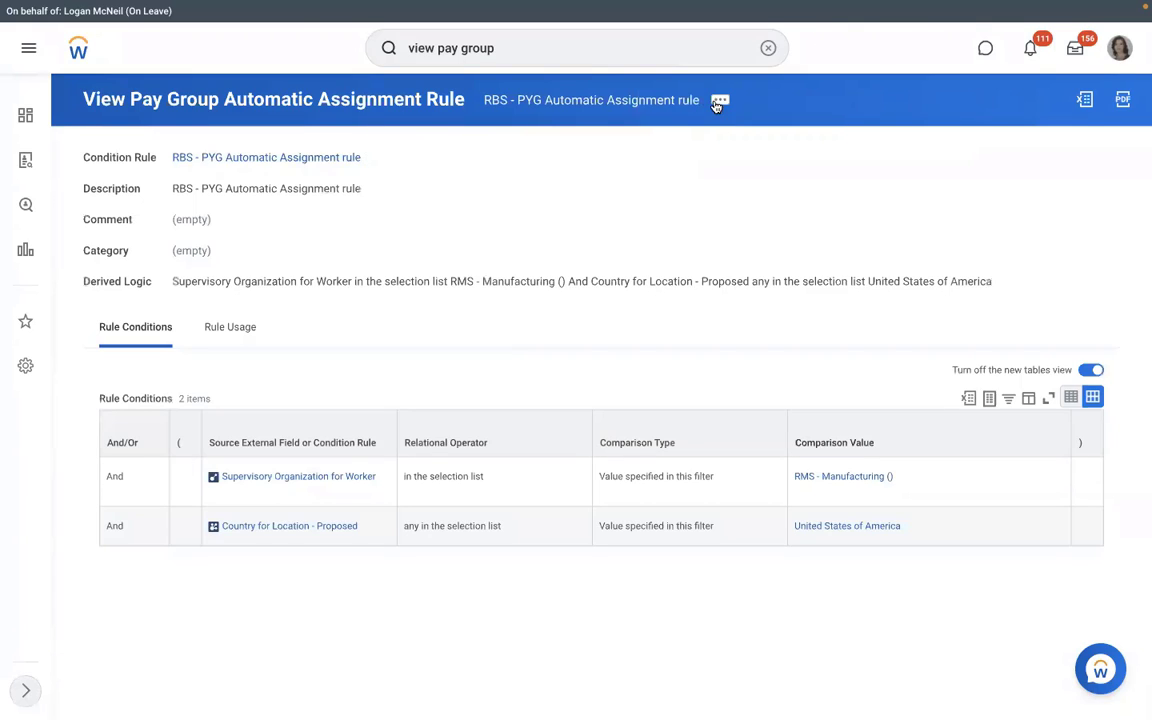
Step: Start the Test action for the Pay Group Automatic Assignment Rule
click(720, 102)
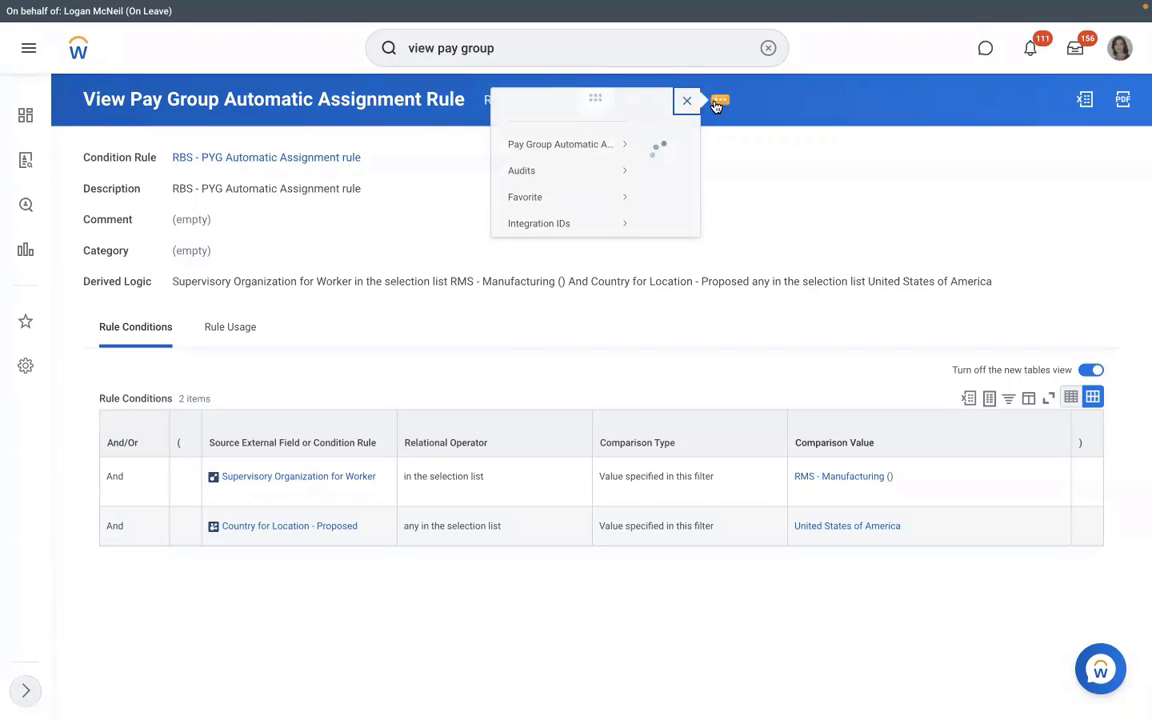
mouse_move(100, 161)
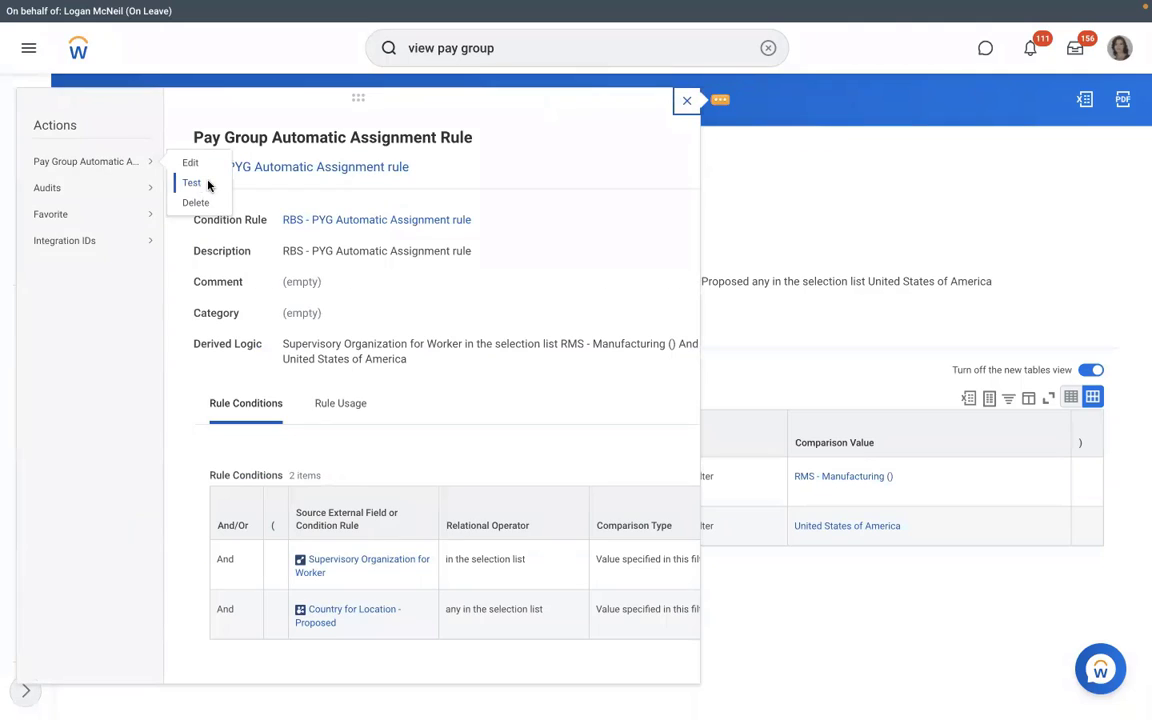
click(191, 183)
Step: Choose the pre-hire's Assign Pay Group worker event and run the test, which returns No
click(574, 252)
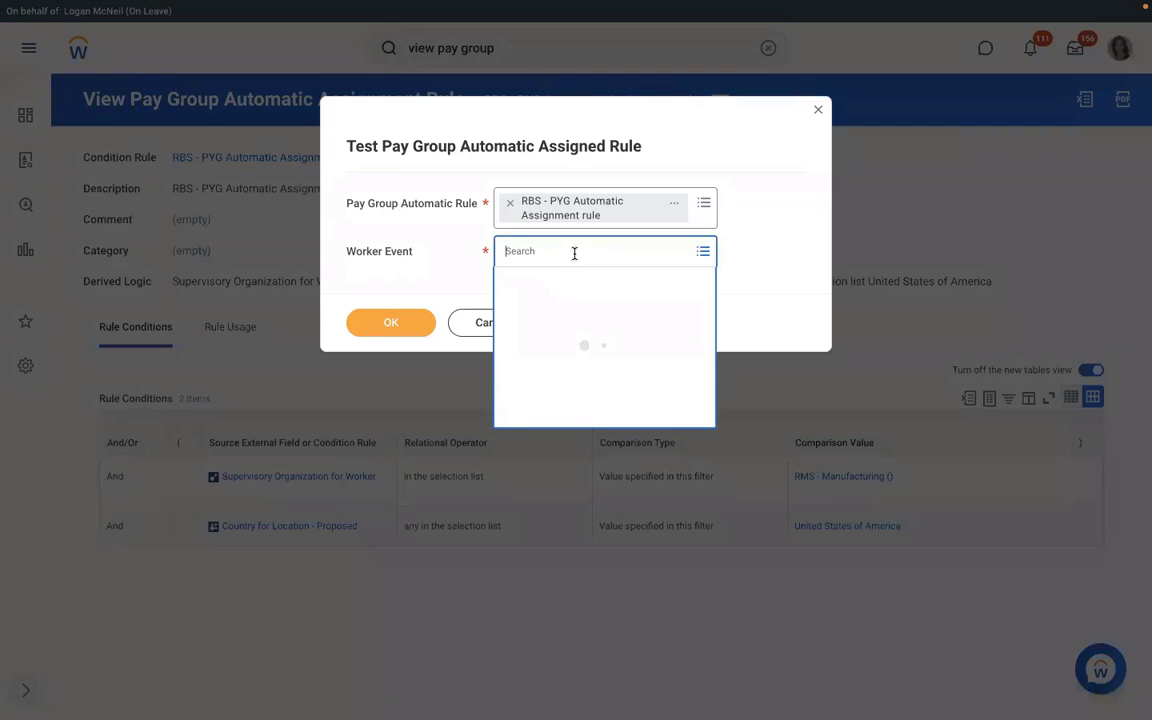
key(ctrl+v)
key(Return)
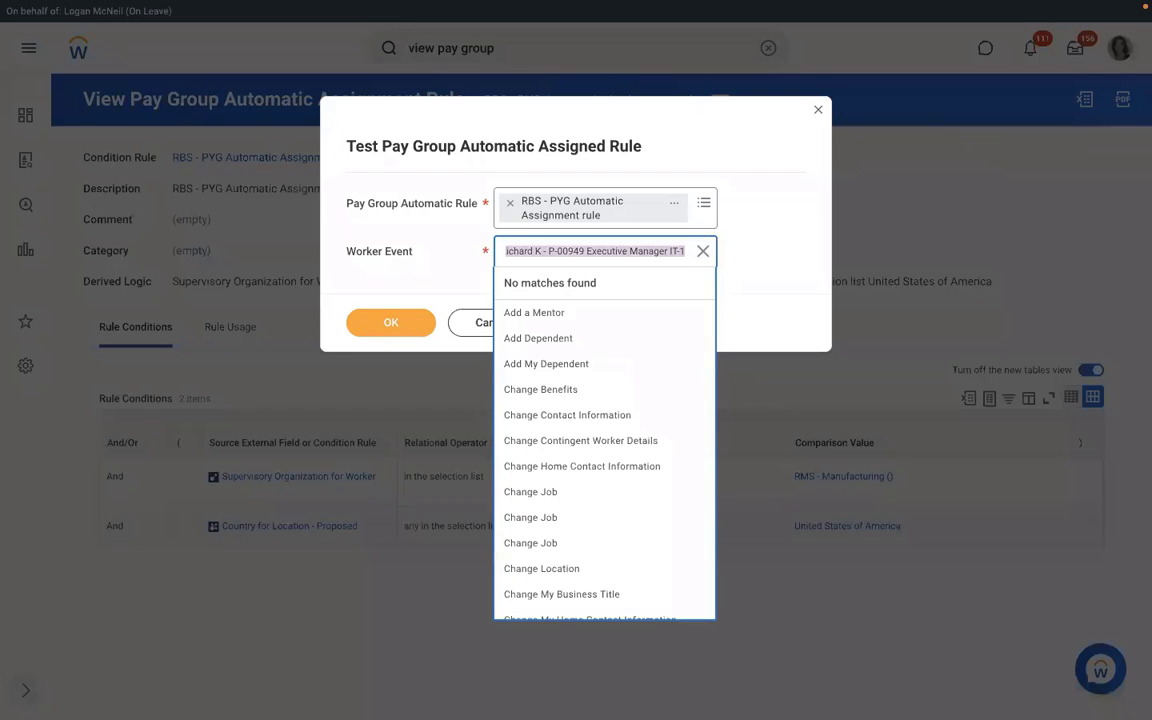
text(richard k)
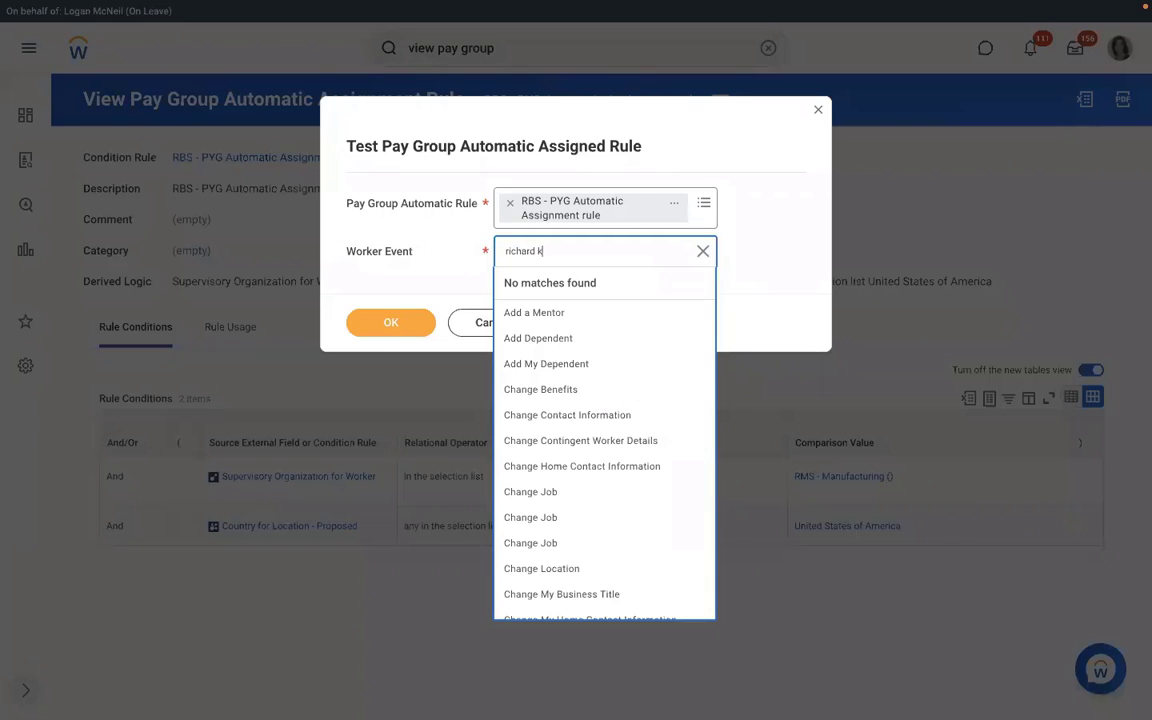
key(Return)
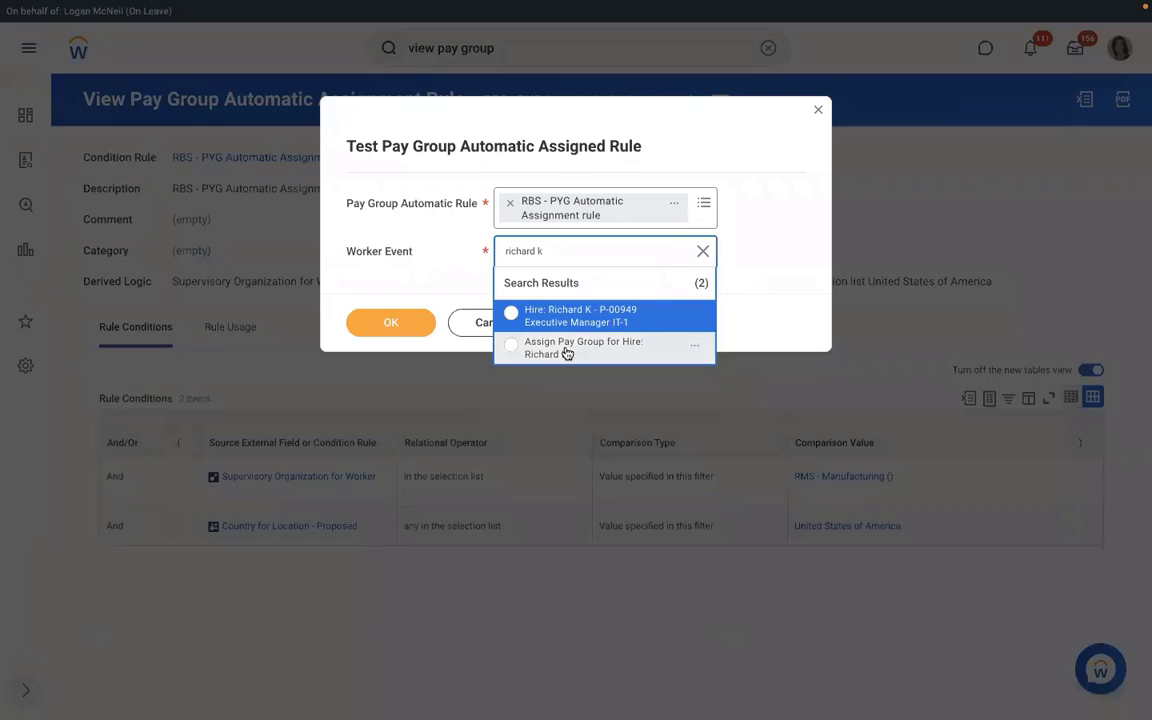
click(567, 350)
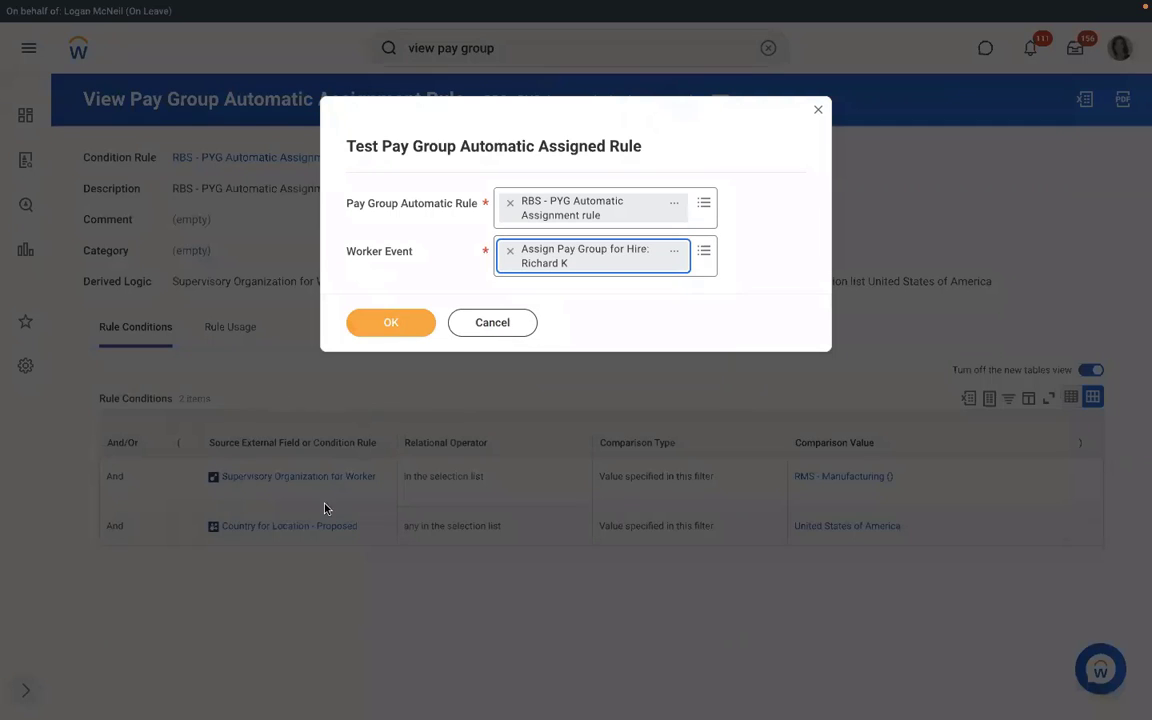
click(399, 324)
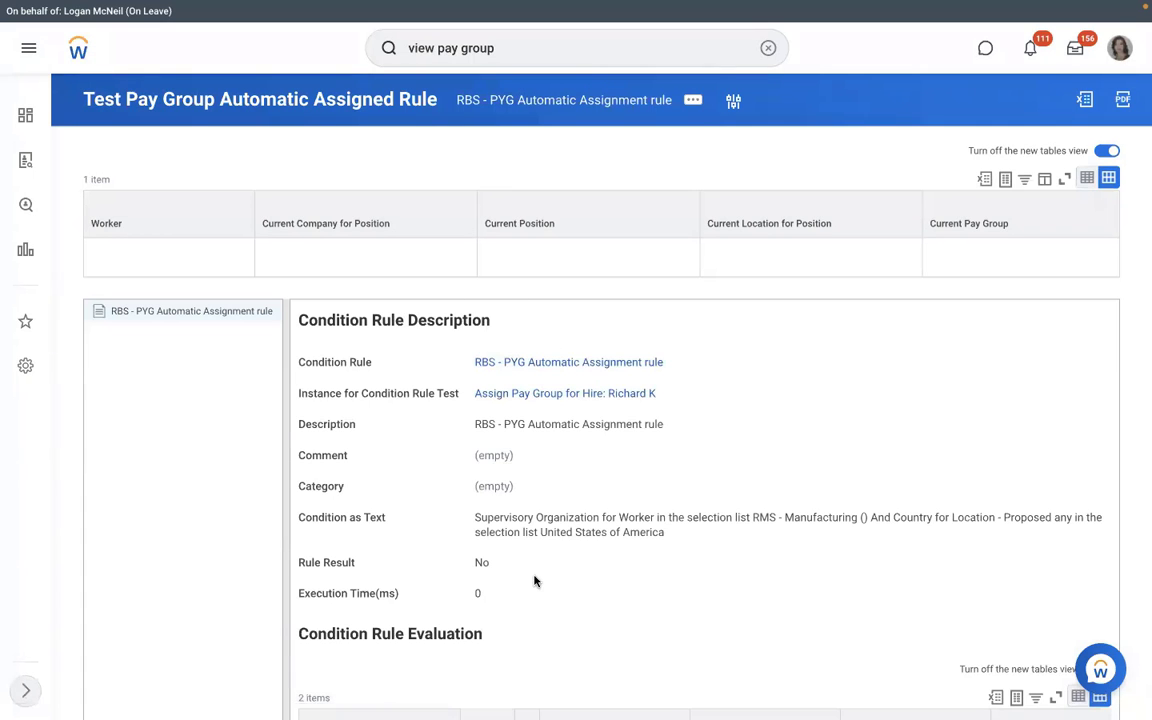
drag(488, 562, 451, 563)
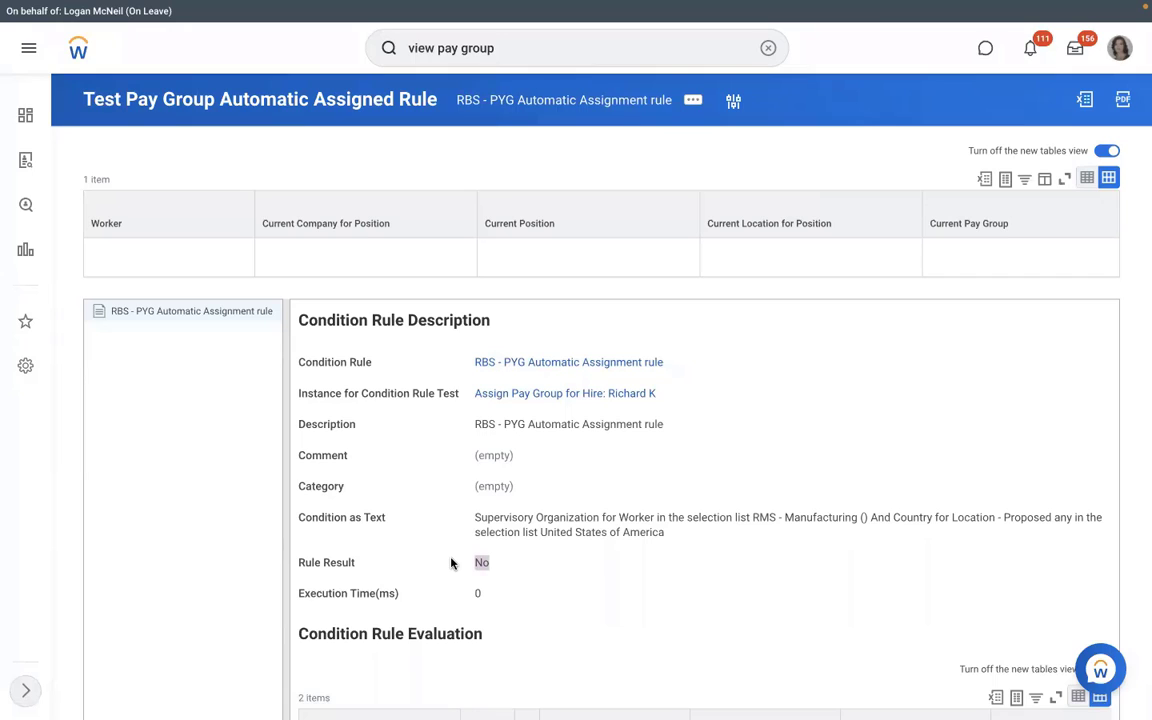
Step: Open the RBS - PYG Automatic Assignment rule link from the test results to see its conditions
click(562, 365)
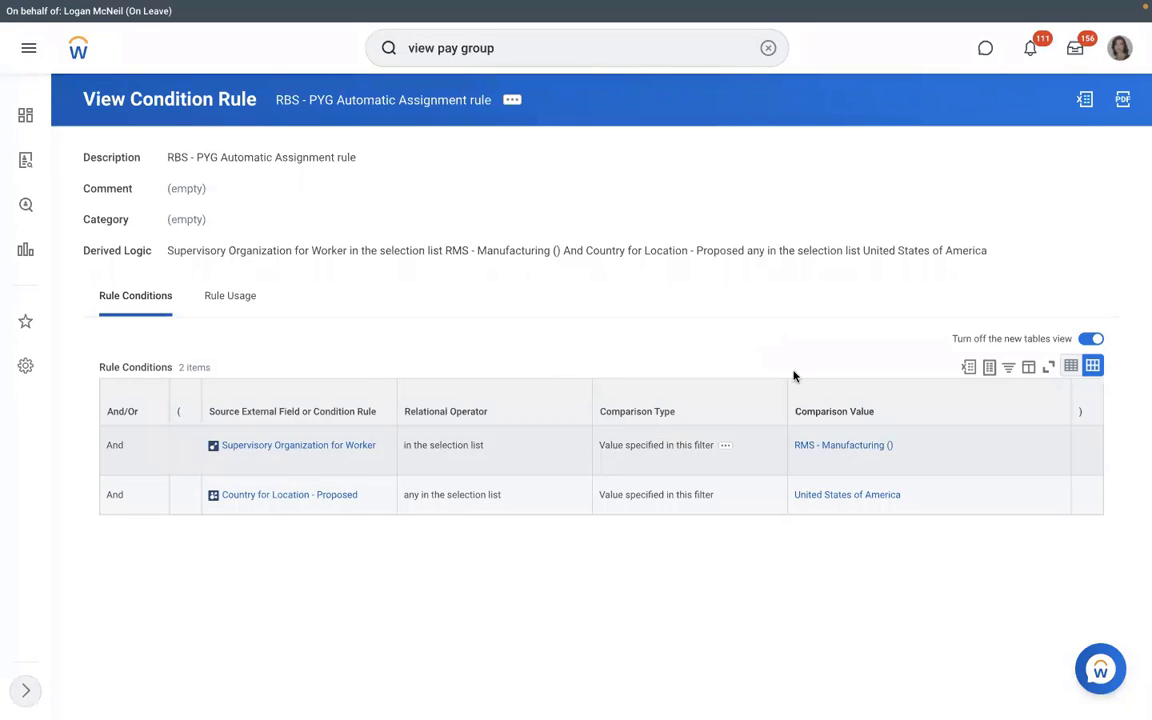
Step: Edit the condition rule so its first condition is Supervisory Organization - Proposed equal to RMS - Manufacturing
click(512, 101)
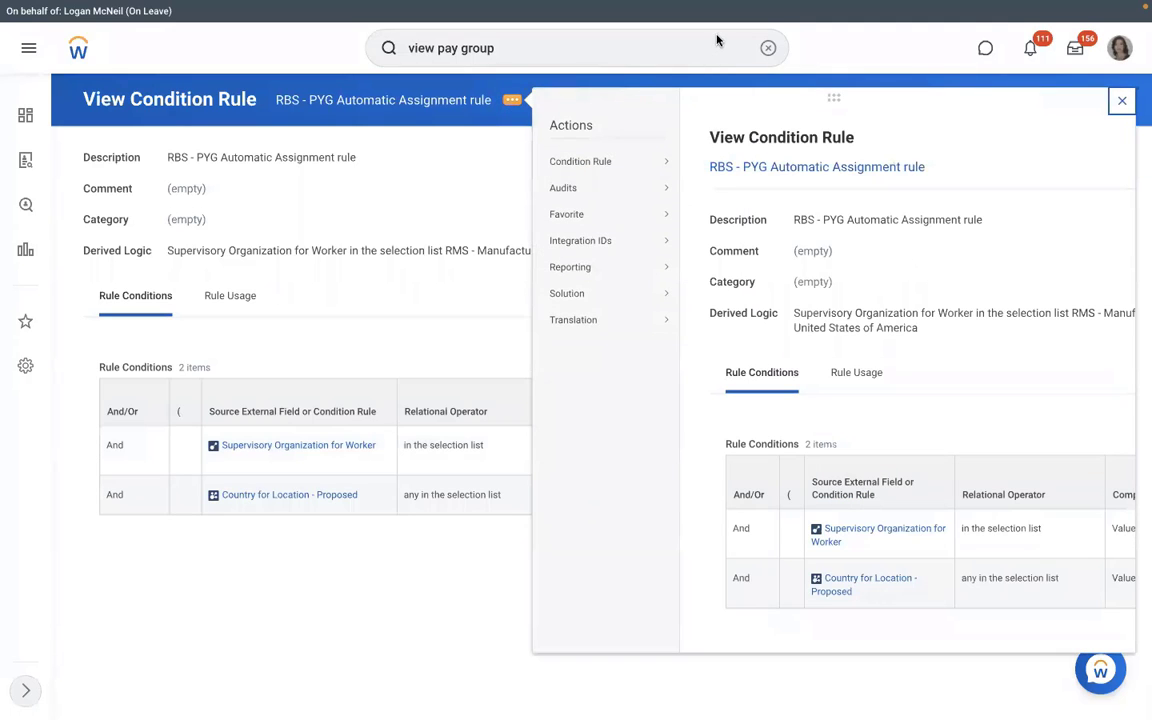
mouse_move(621, 187)
mouse_move(640, 161)
click(706, 161)
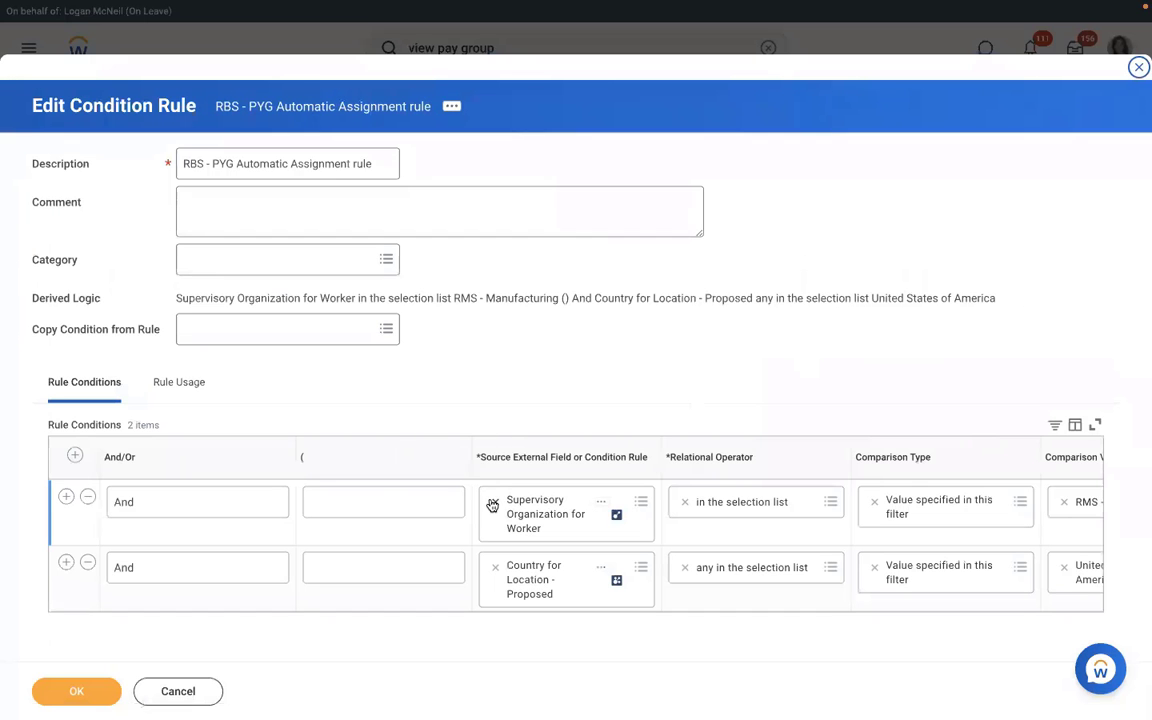
click(491, 501)
text(supervisory org)
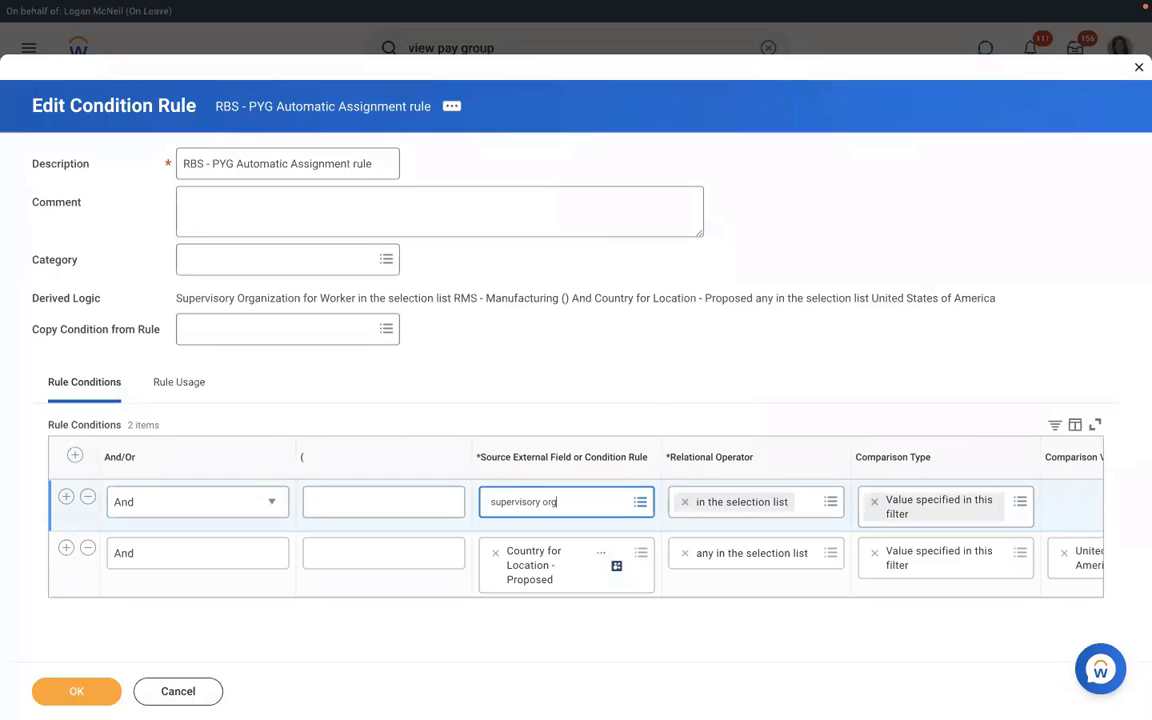
key(Return)
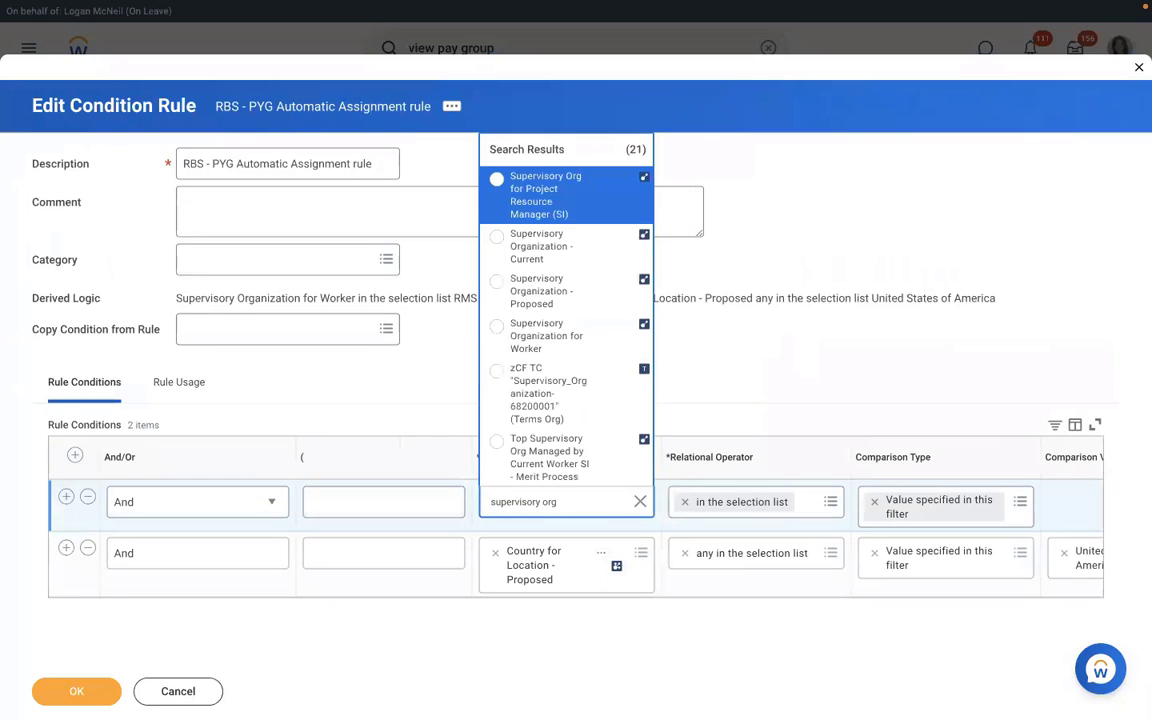
click(537, 298)
click(1073, 501)
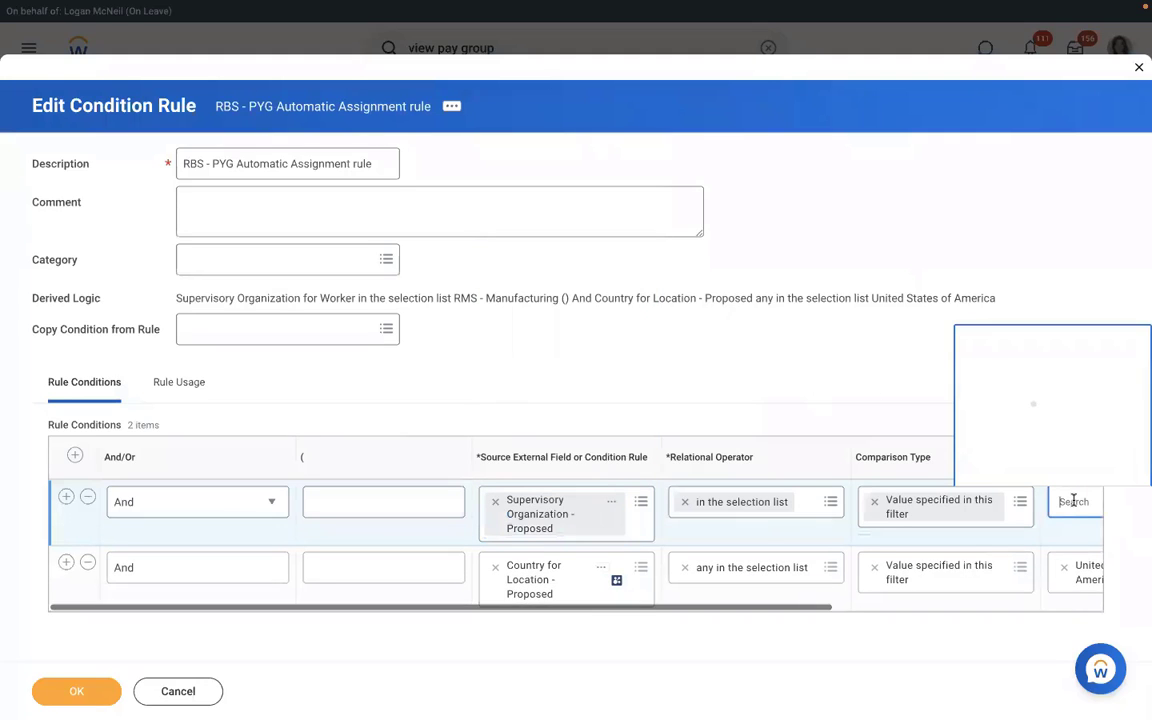
text(rms)
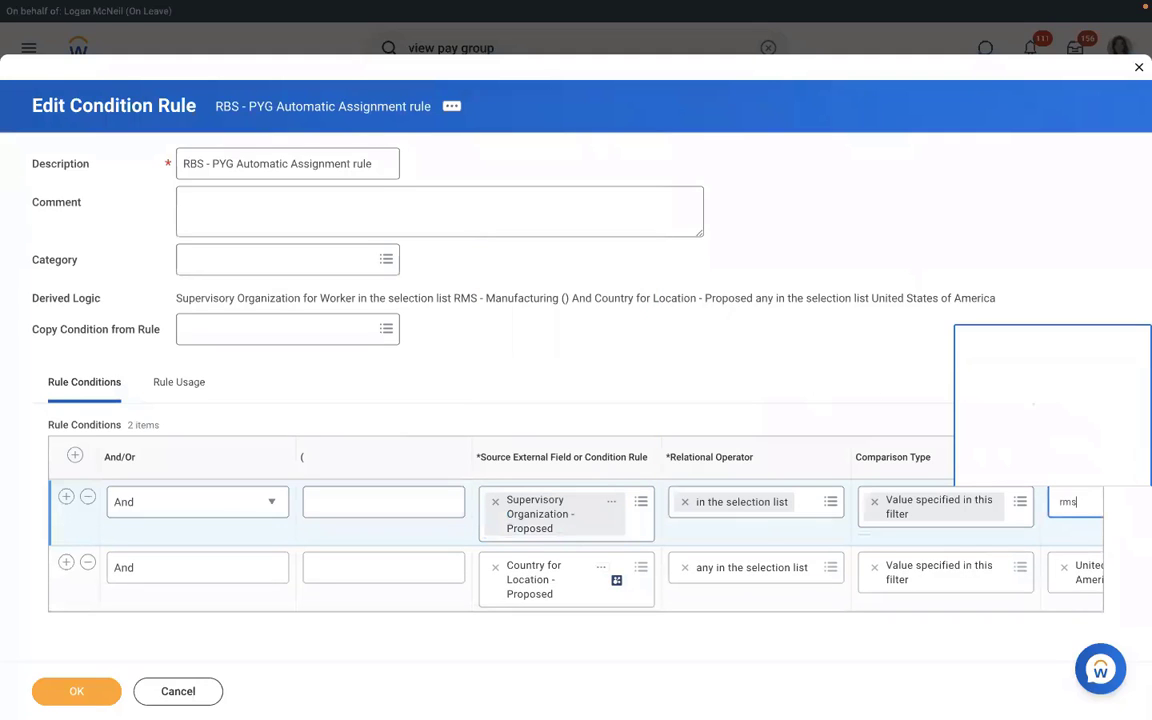
click(877, 336)
Step: Reset the second condition to Country for Location - Proposed, United States of America, and save the rule
click(494, 567)
click(537, 566)
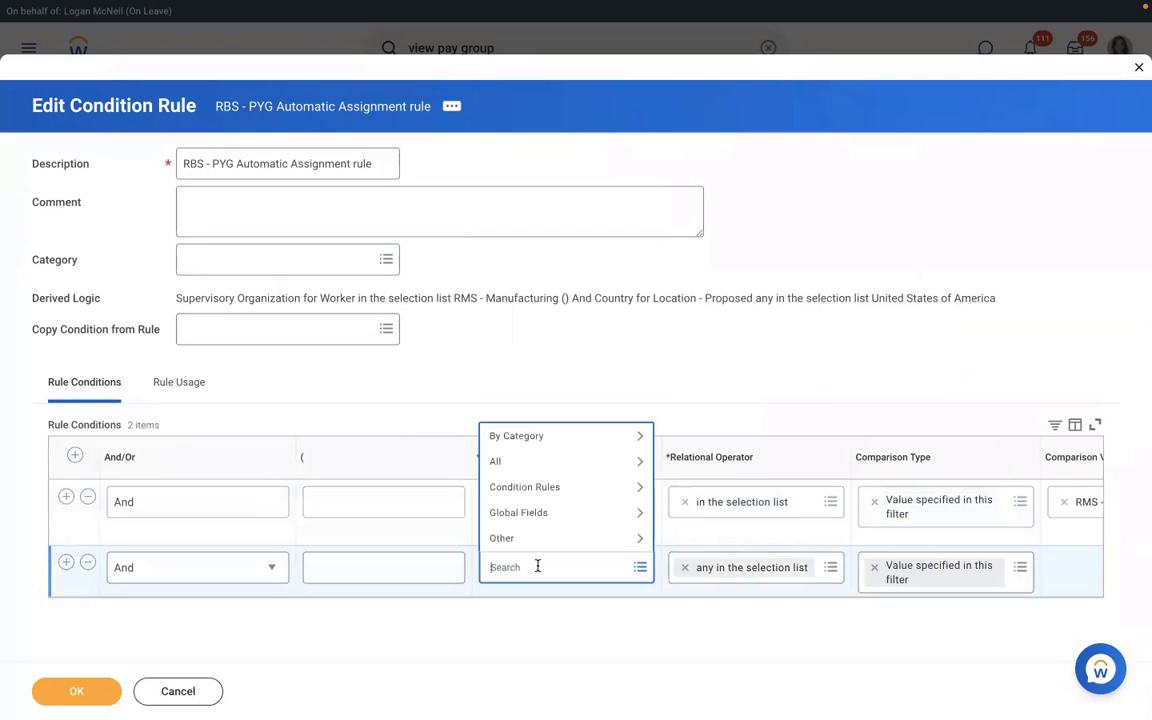
text(l)
text(o)
key(BackSpace)
key(BackSpace)
text(c)
key(Return)
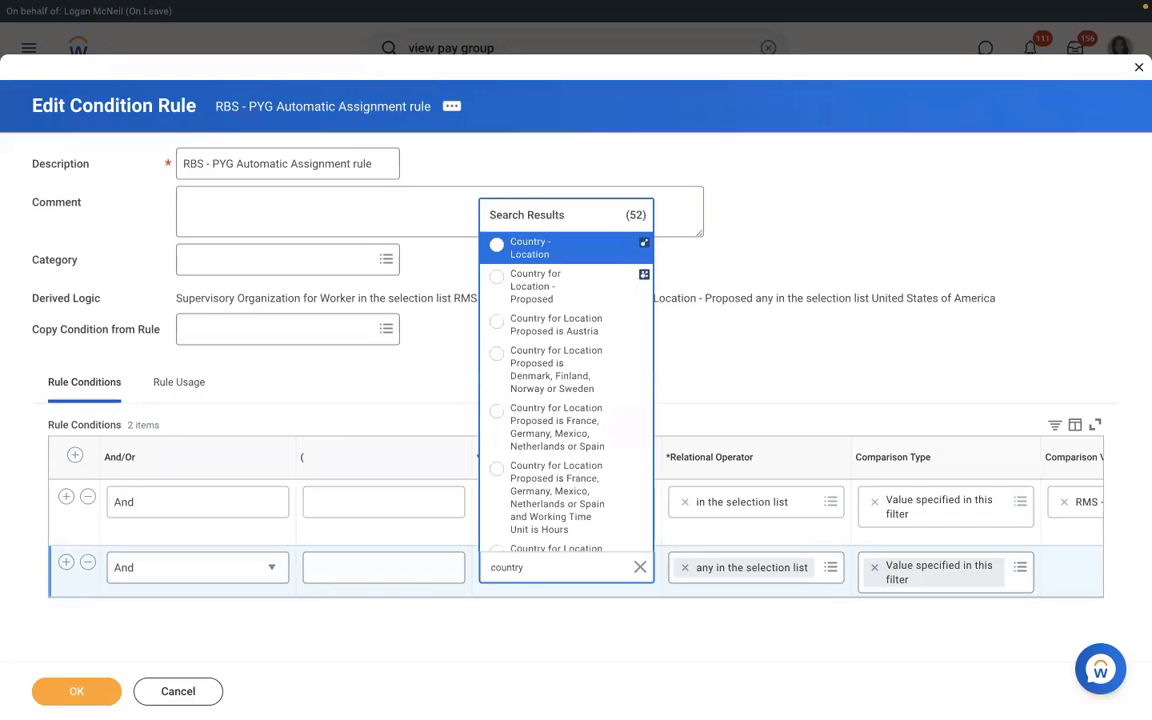
key(Down)
key(Down)
key(Up)
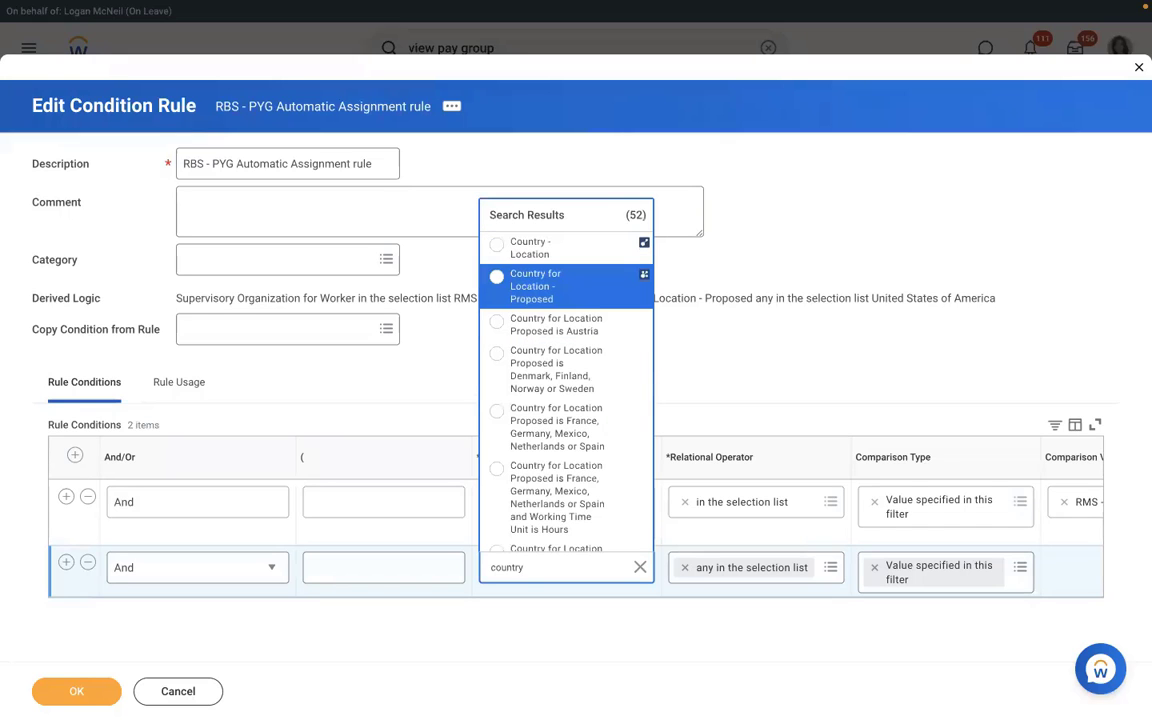
key(Return)
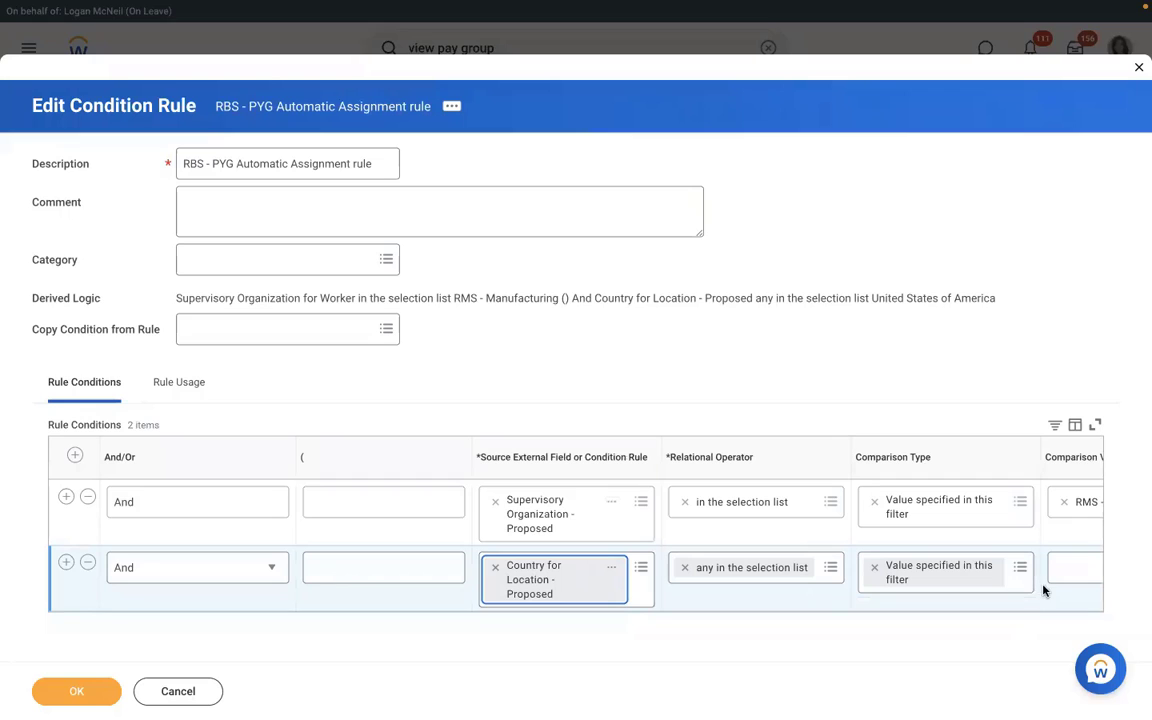
click(1073, 566)
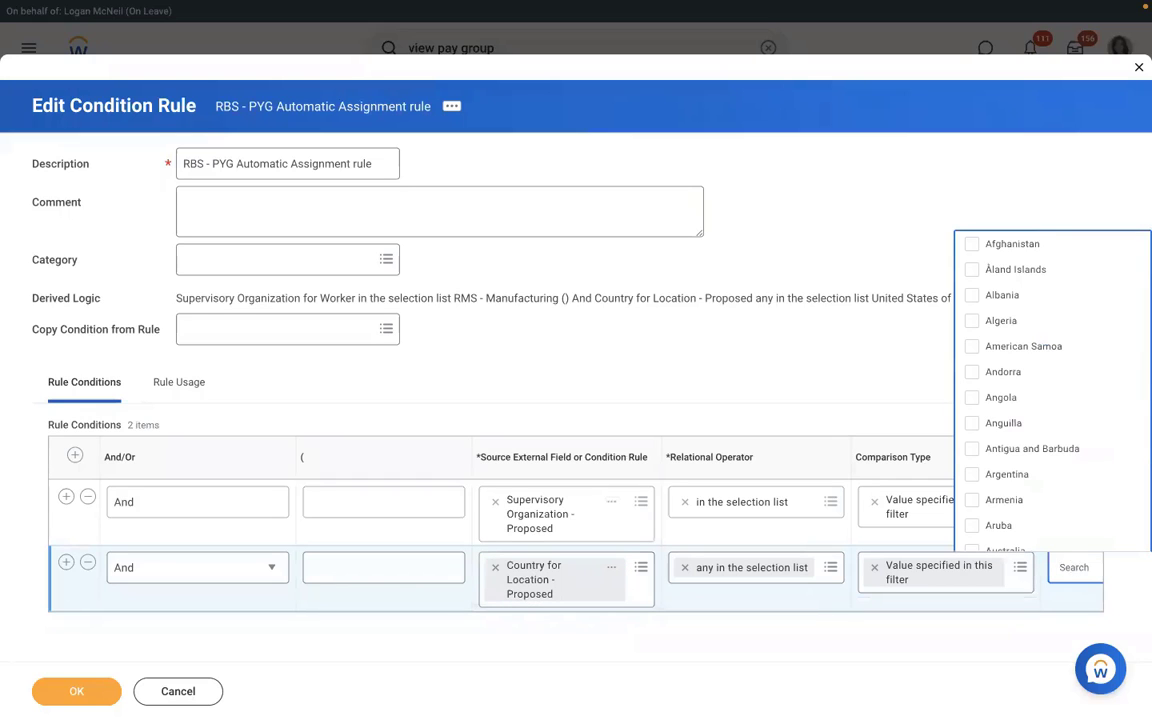
text(USA)
key(Return)
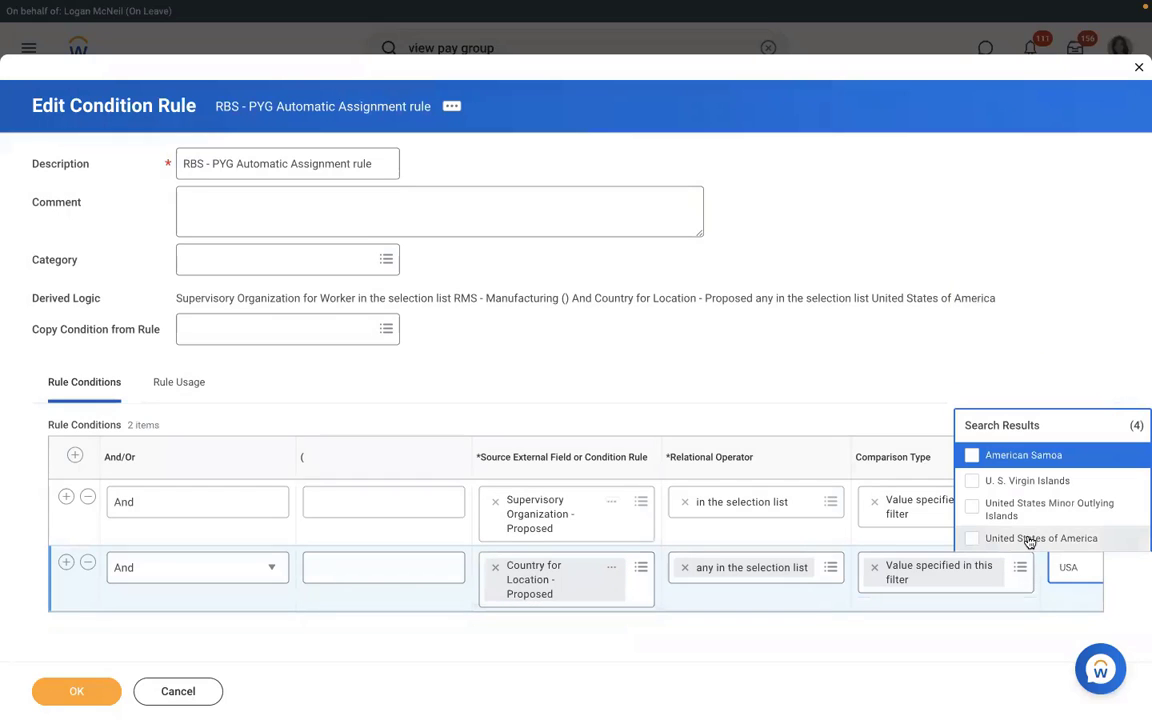
click(1030, 541)
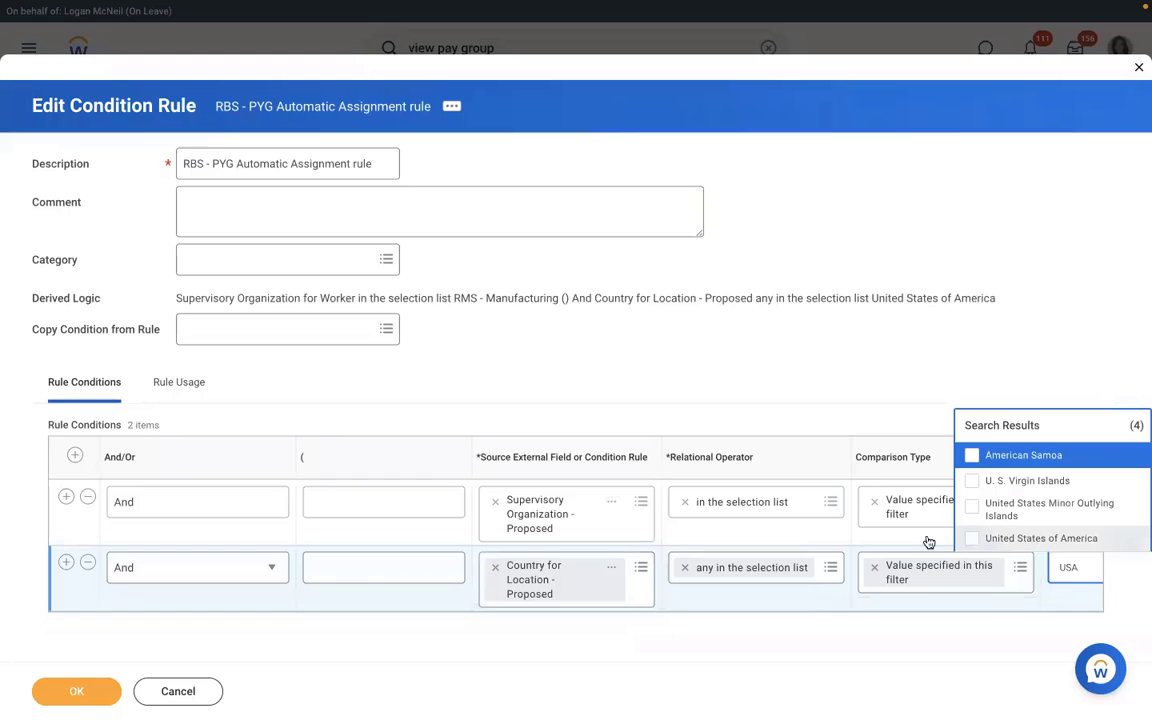
click(683, 311)
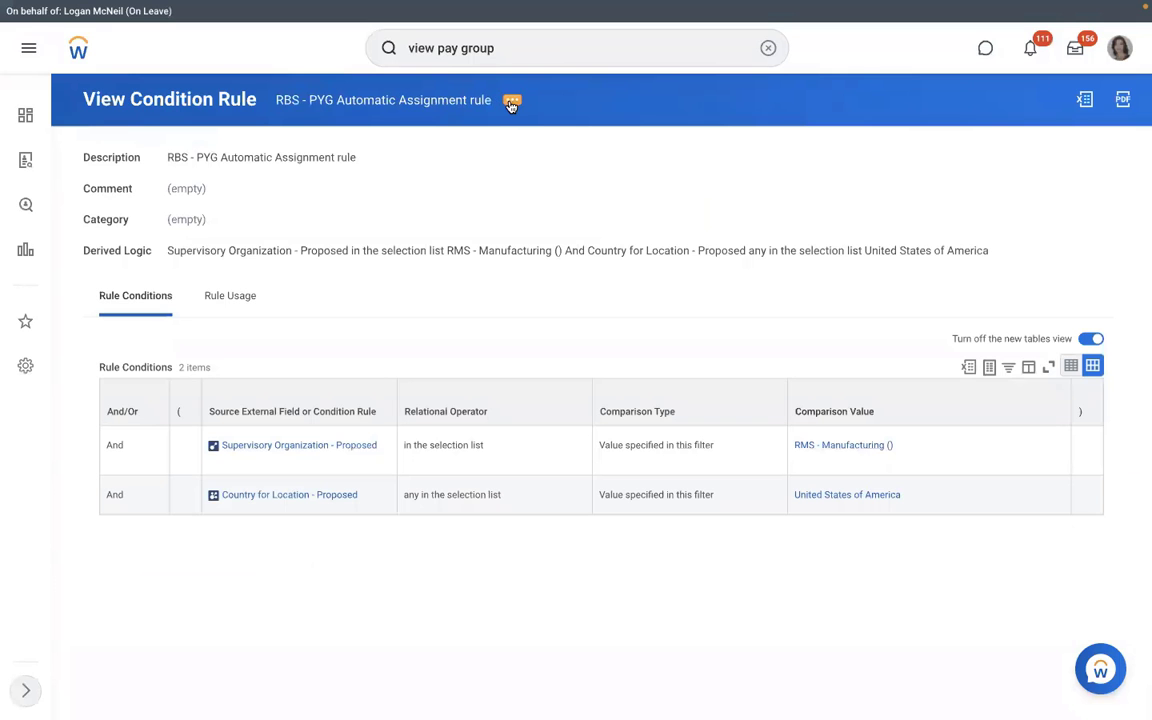
Step: Browse the condition rule's related actions menu
click(511, 103)
mouse_move(604, 168)
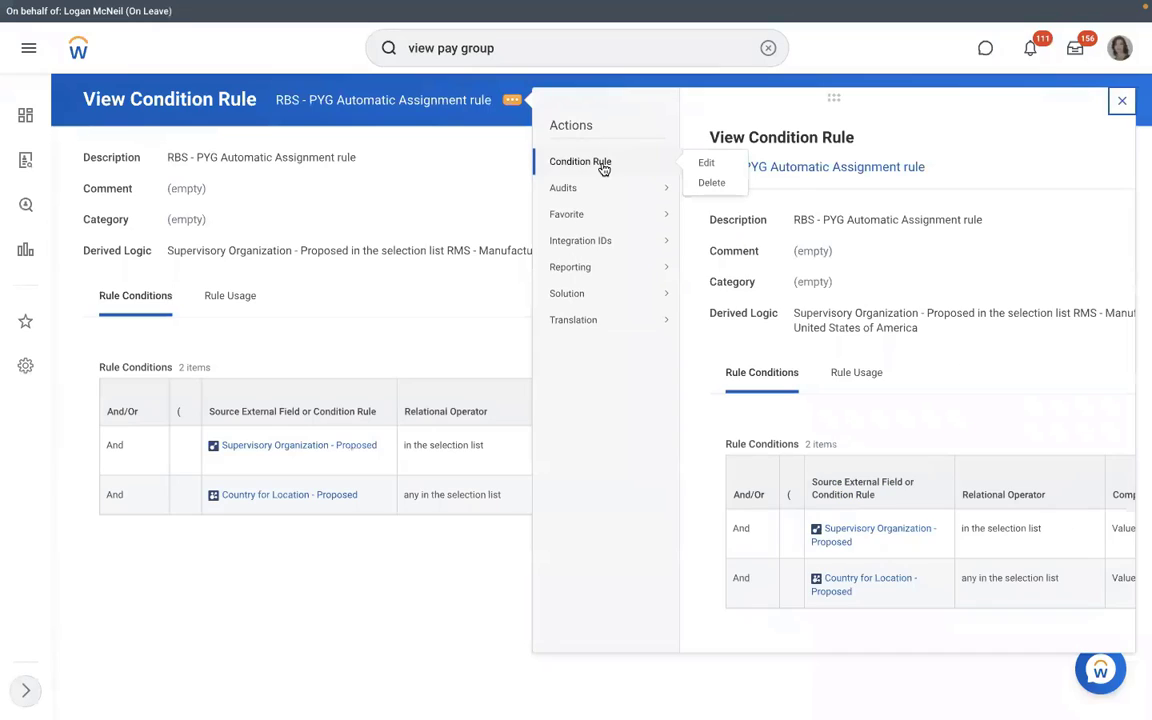
click(401, 162)
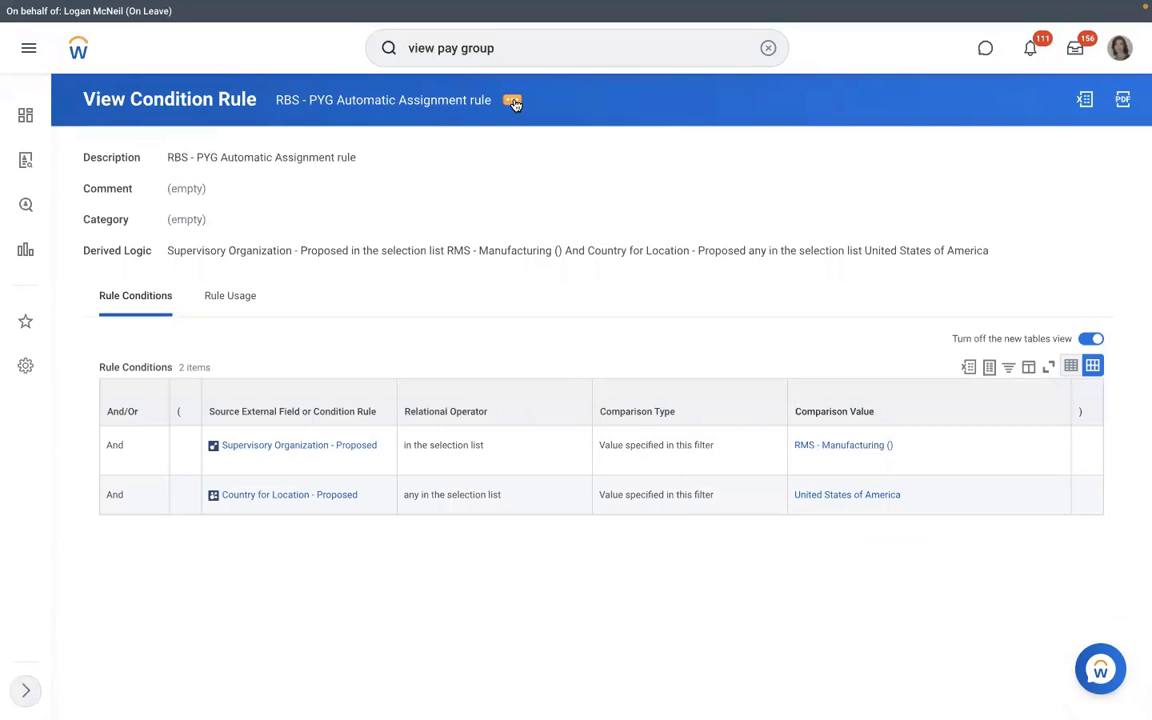
click(513, 101)
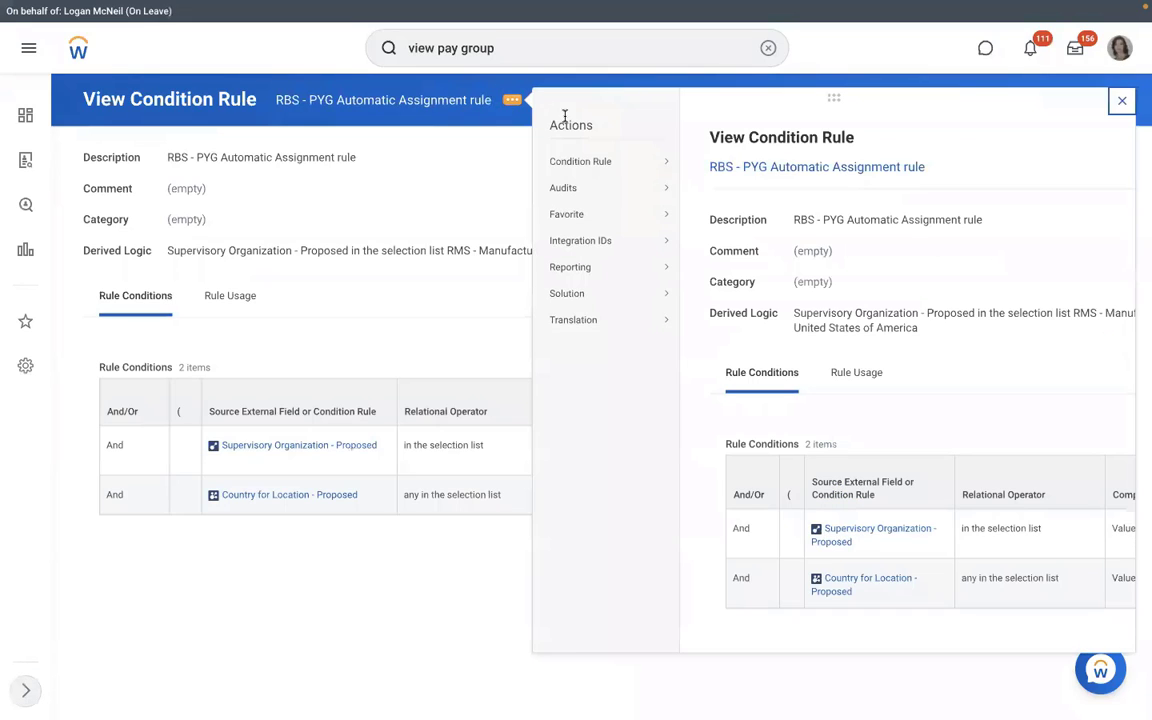
mouse_move(601, 163)
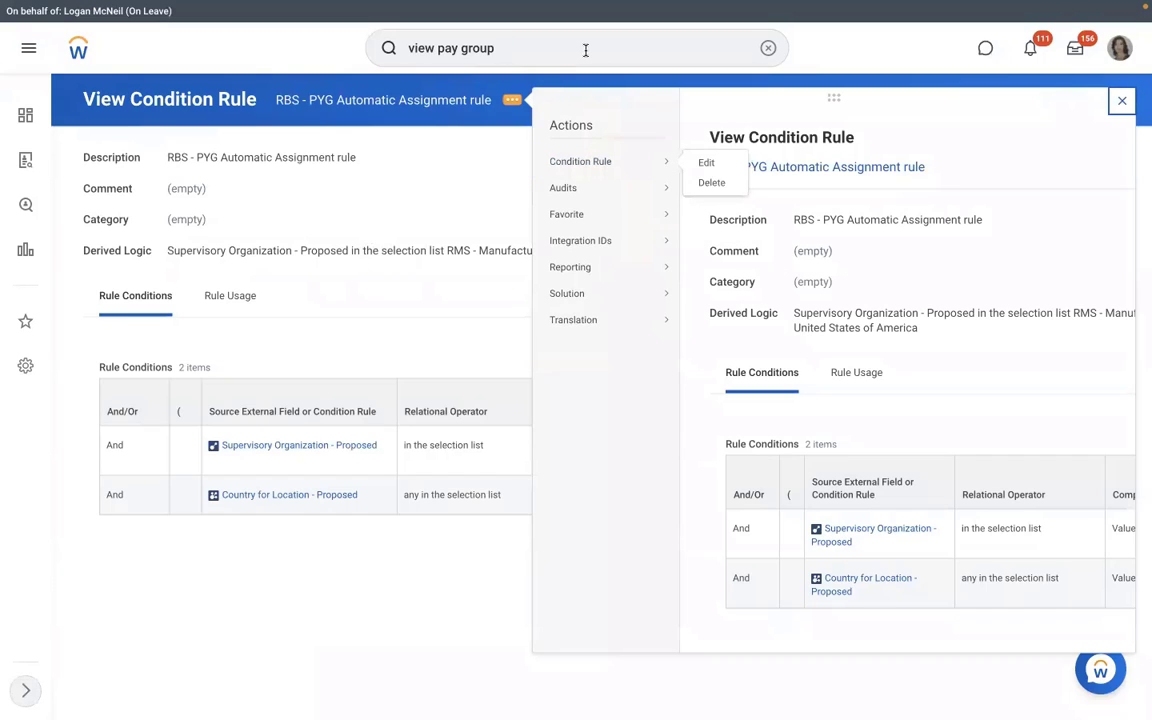
Step: Run the View Pay Group report for the RBS - Monthly PYG pay group
click(495, 48)
key(Return)
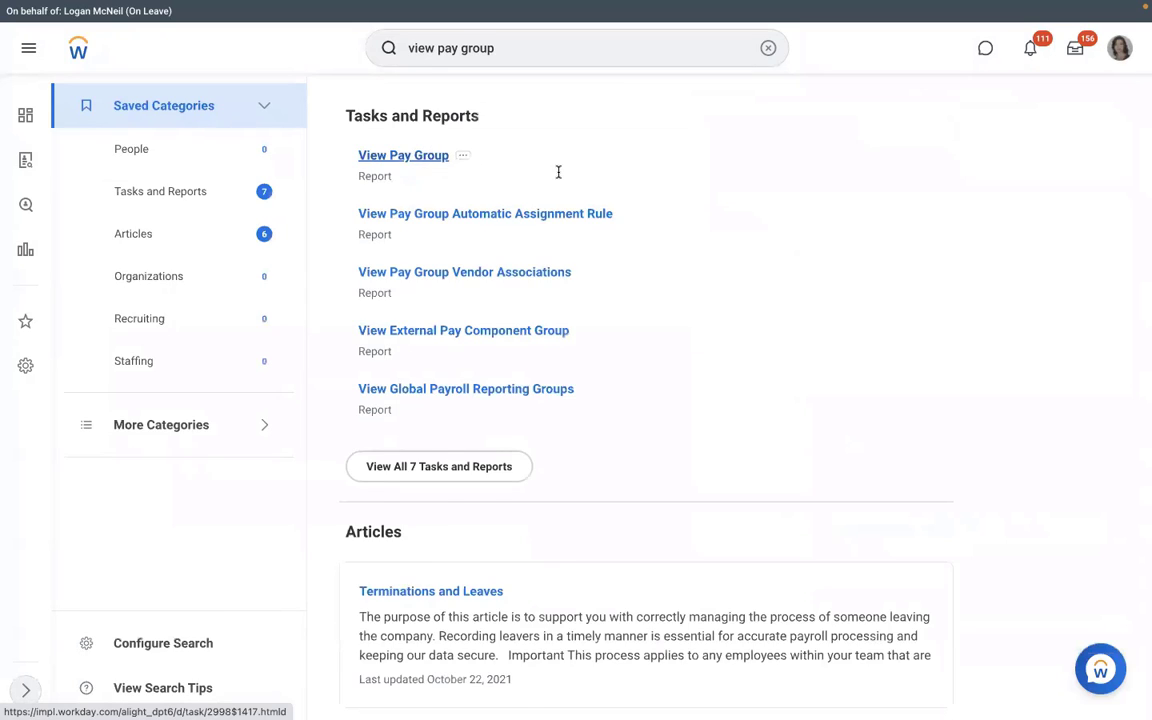
click(395, 383)
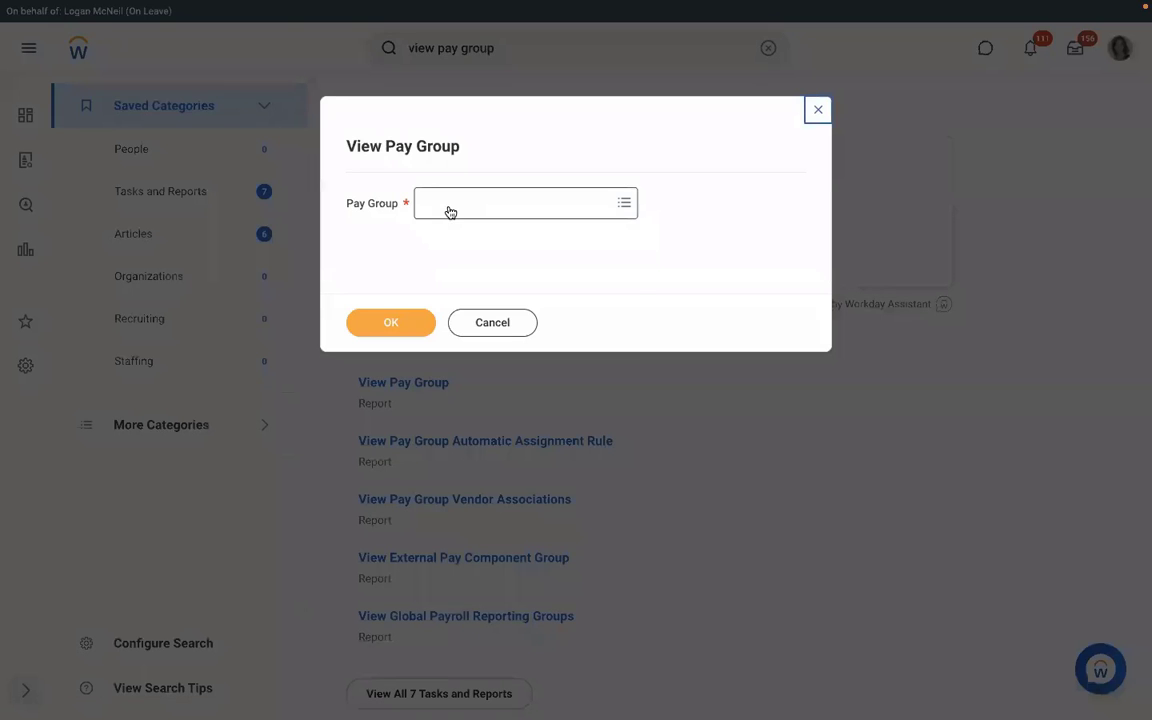
click(449, 207)
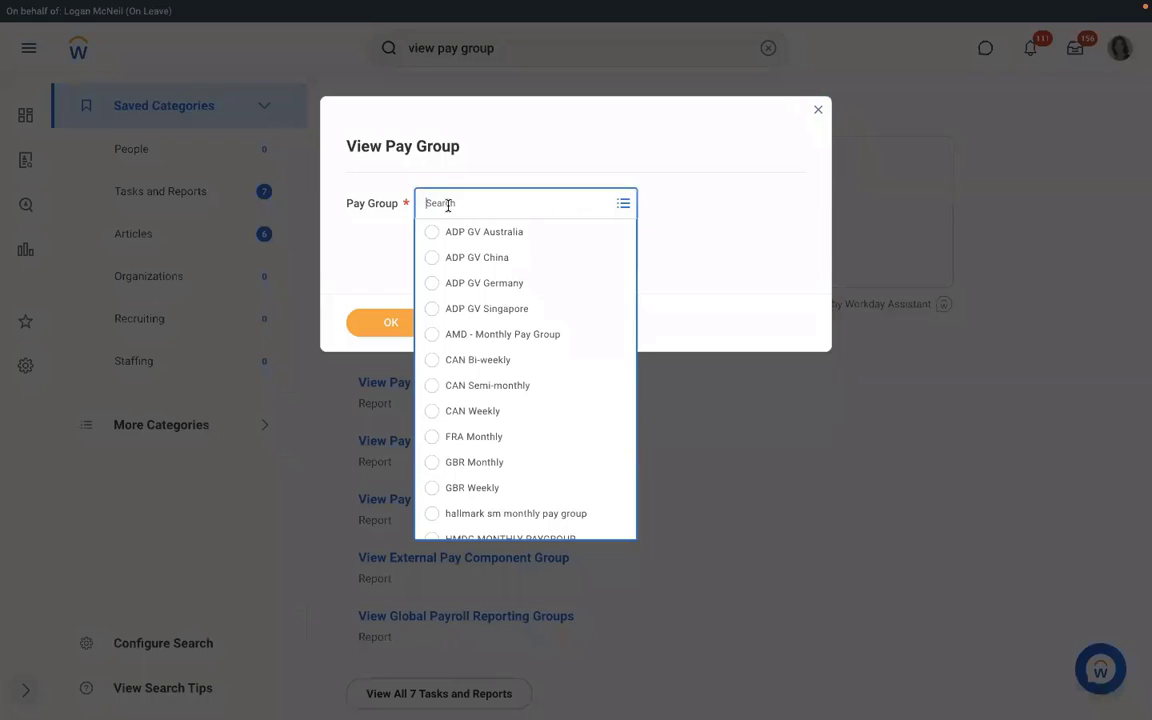
text(RMD)
key(Return)
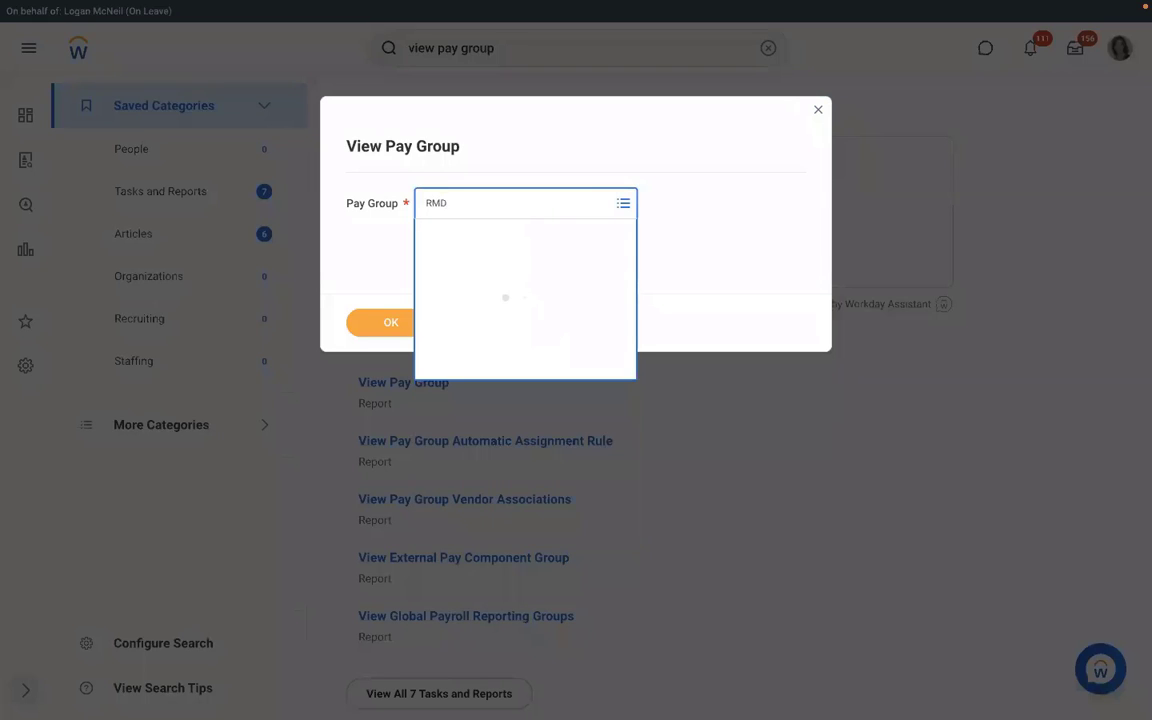
text(RBS)
key(Return)
click(393, 317)
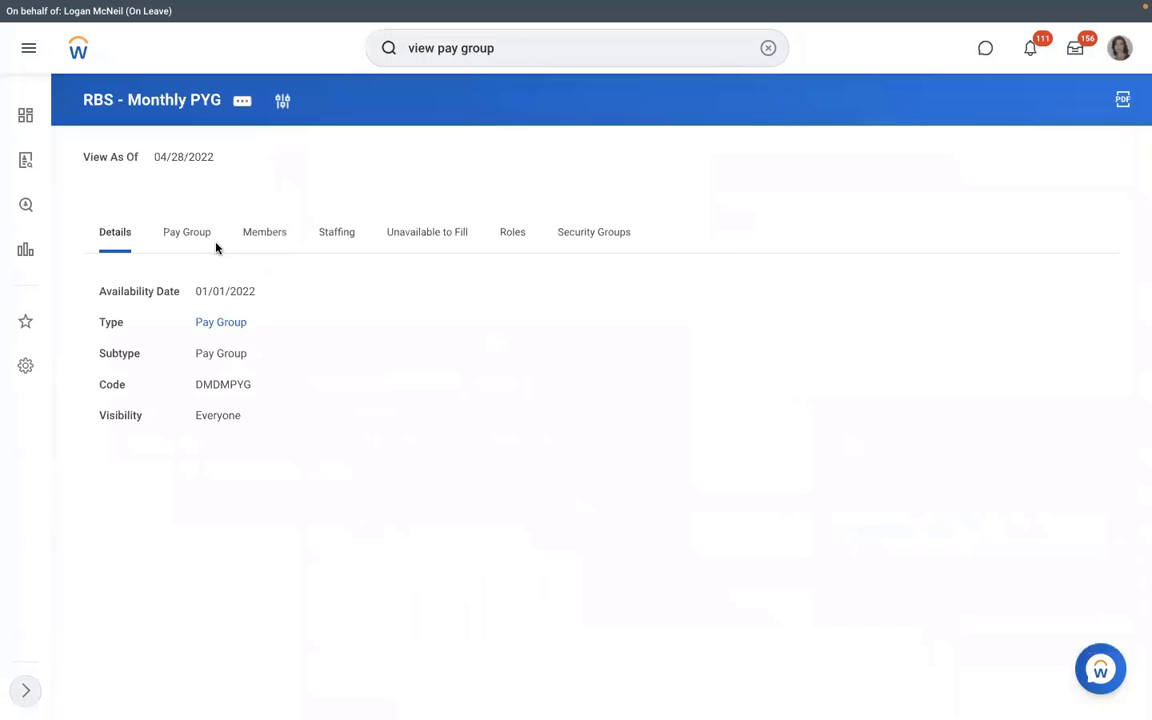
Step: Open Organization > Edit Organization for the RBS - Monthly PYG pay group
click(190, 246)
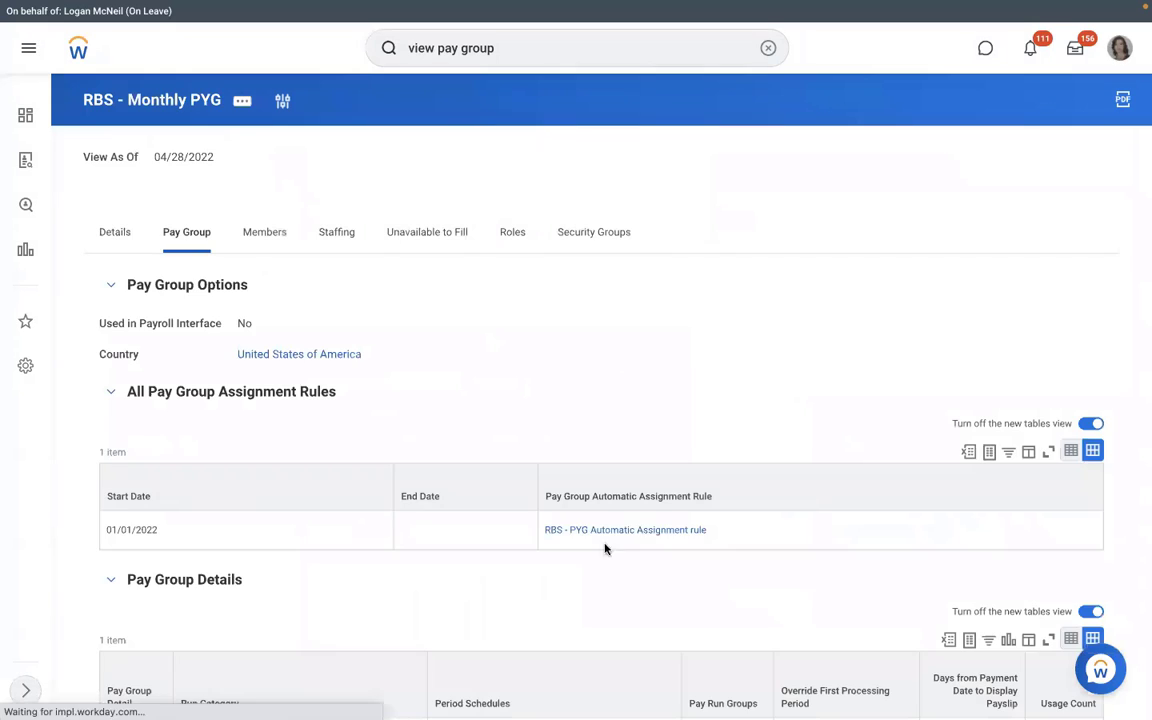
click(246, 104)
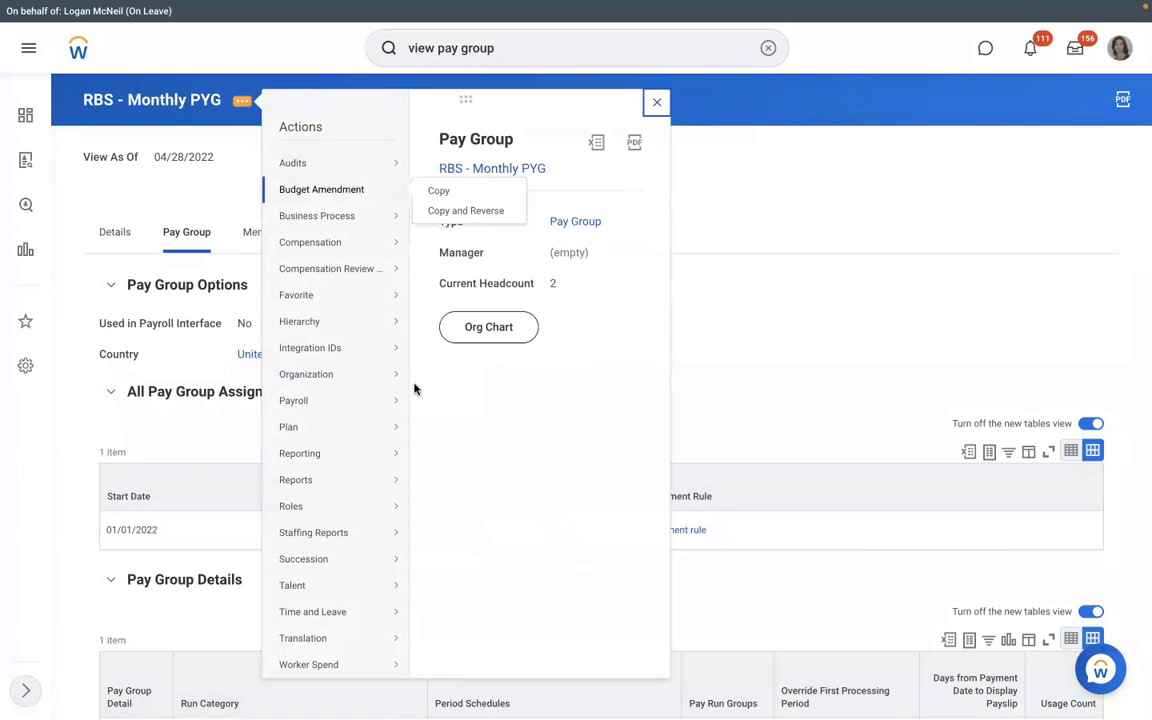
mouse_move(326, 375)
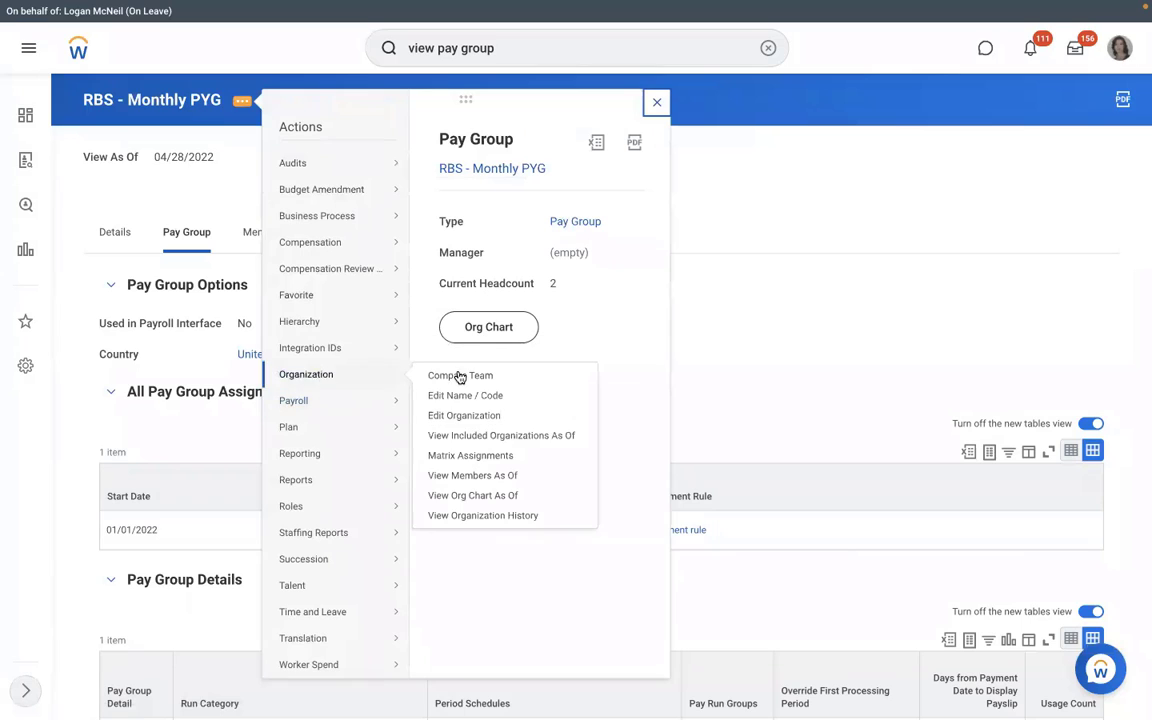
click(452, 425)
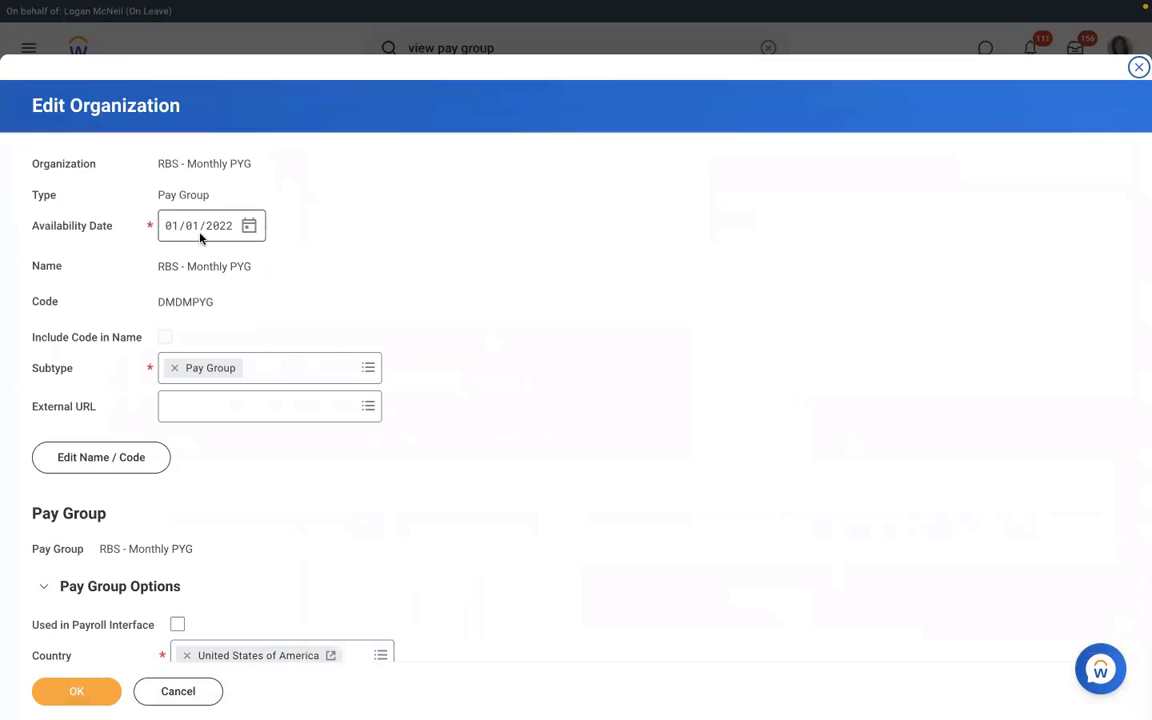
Step: Change the pay group name prefix RBS to RMS, effective 01/01/2022, and submit
click(135, 465)
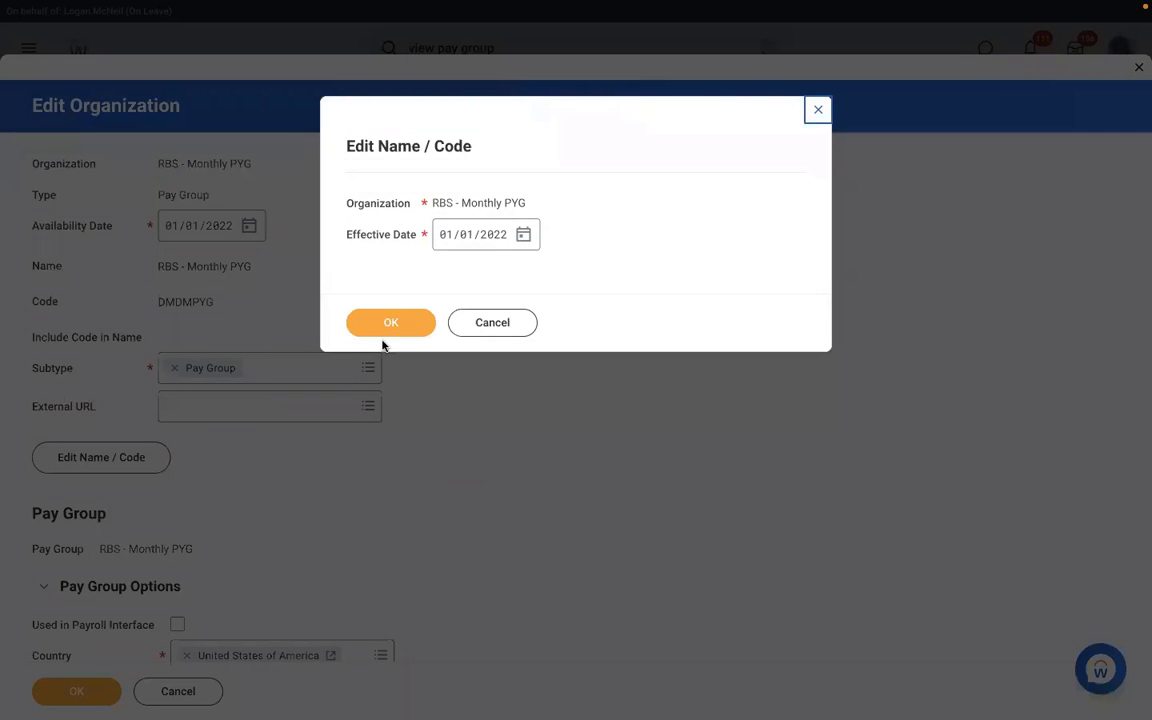
click(374, 330)
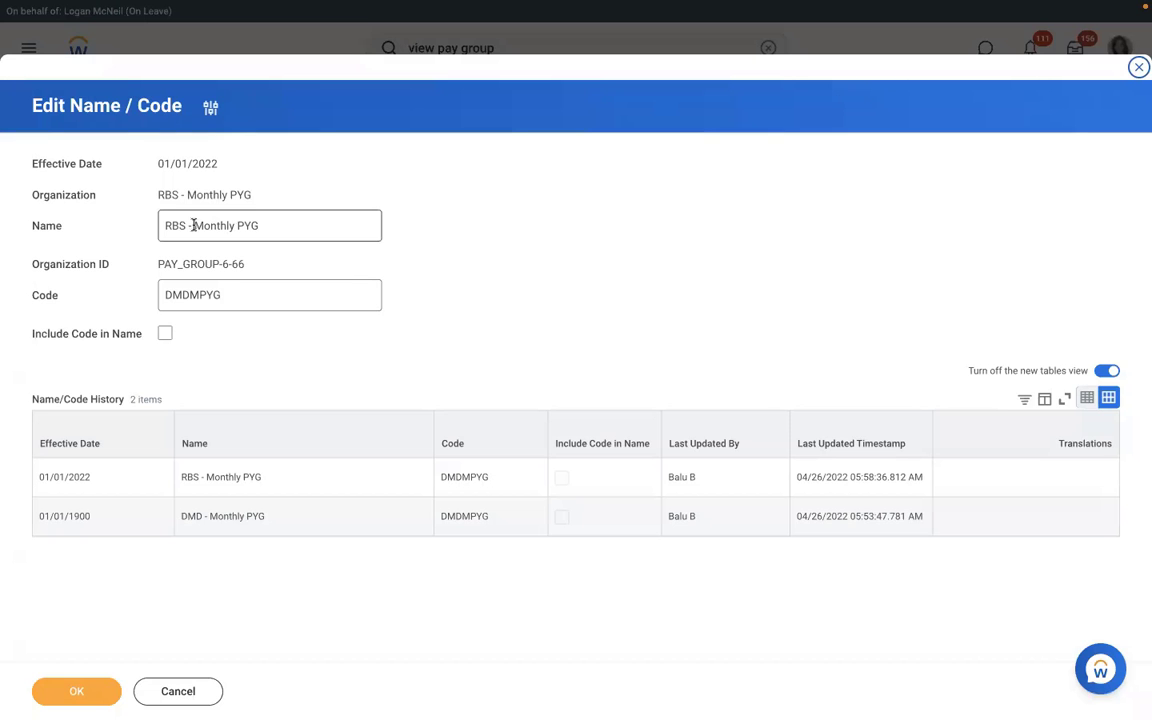
click(185, 225)
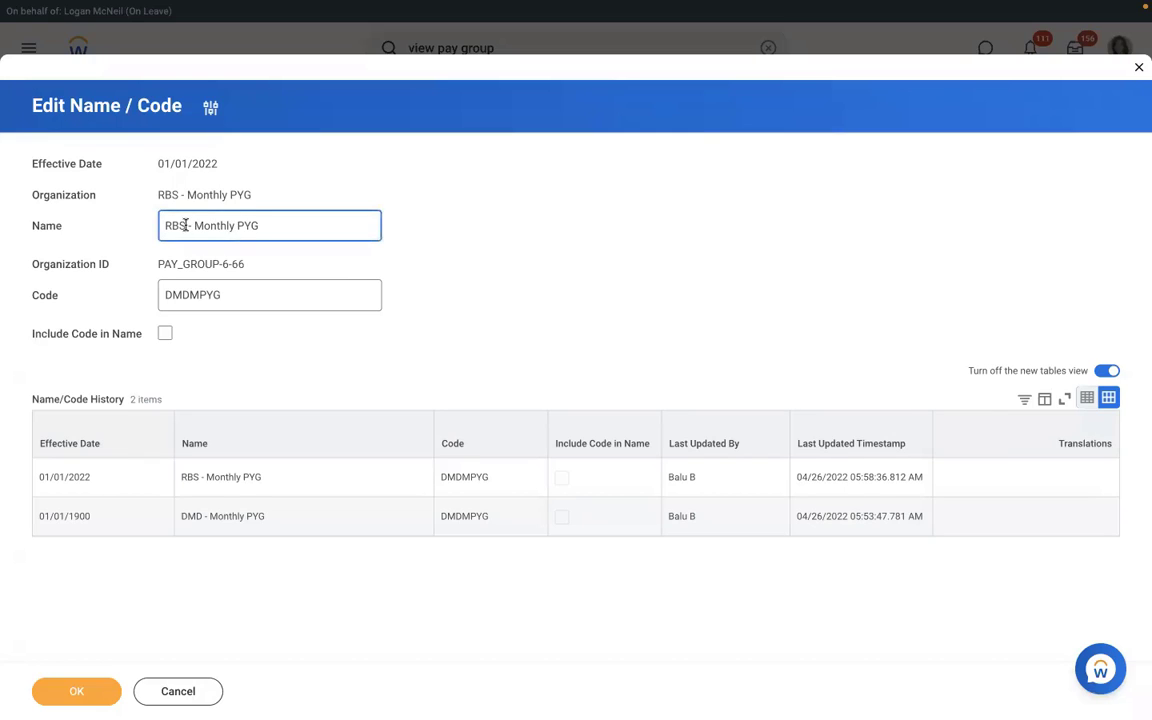
key(BackSpace)
key(BackSpace)
text(MS)
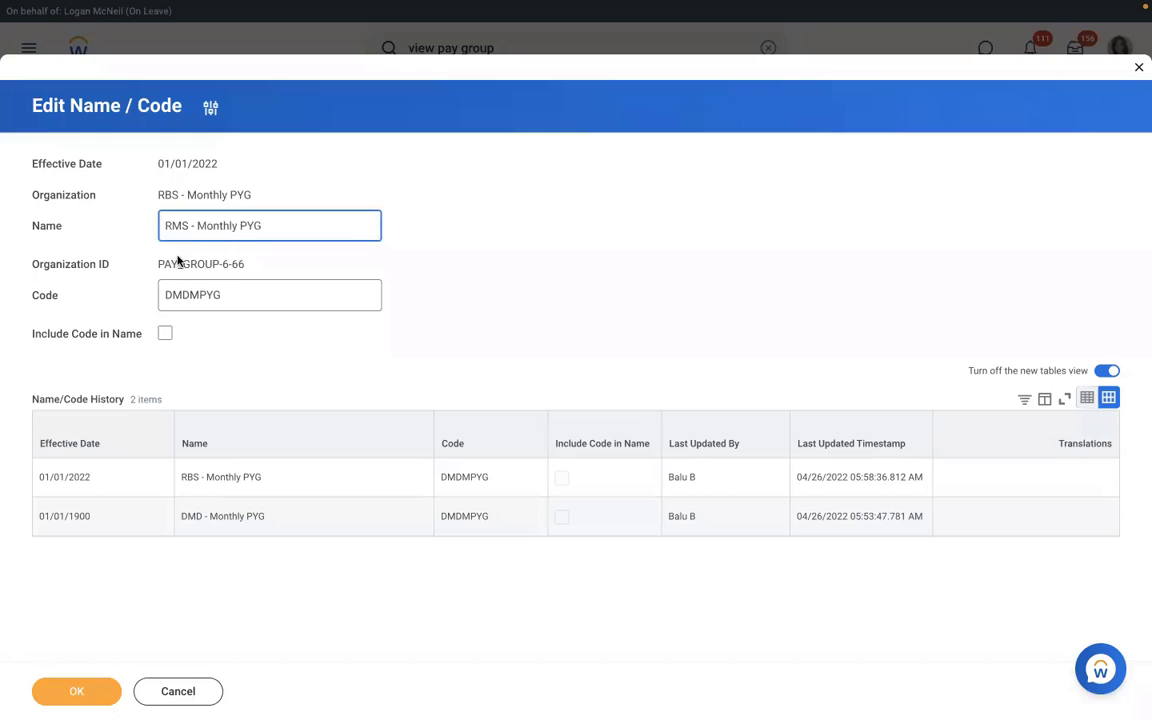
click(74, 690)
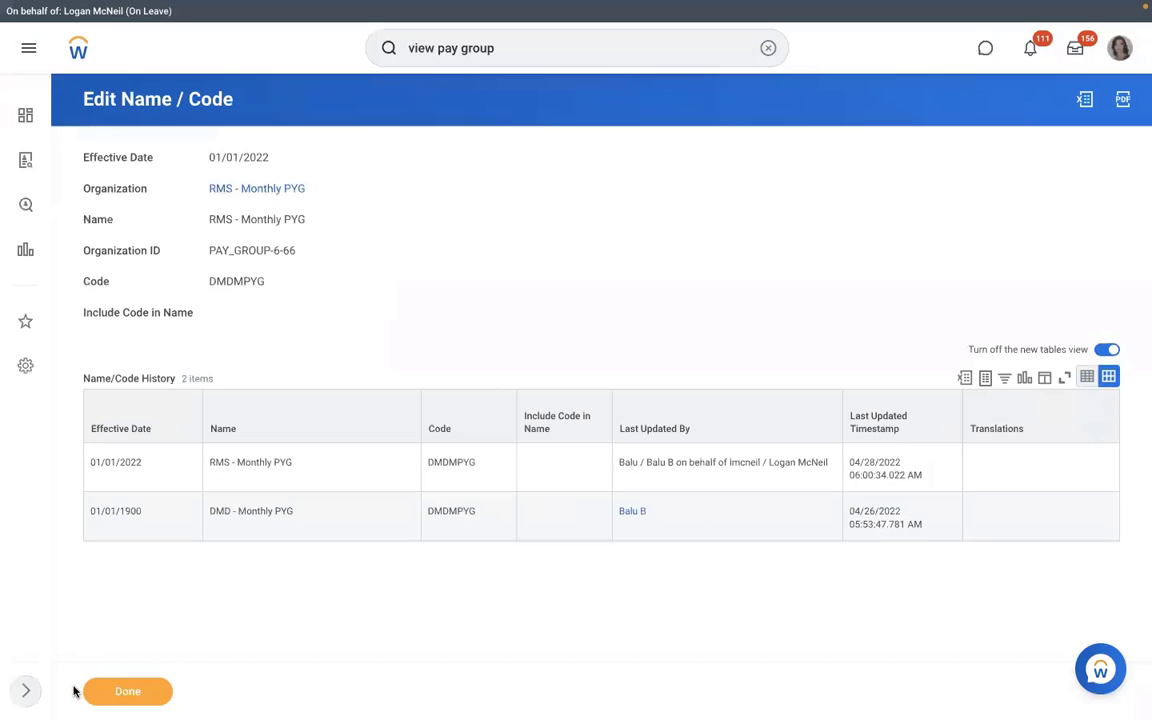
Step: Test the RMS - Monthly PYG assignment rule against the new hire's Assign Pay Group event, getting Yes
click(240, 187)
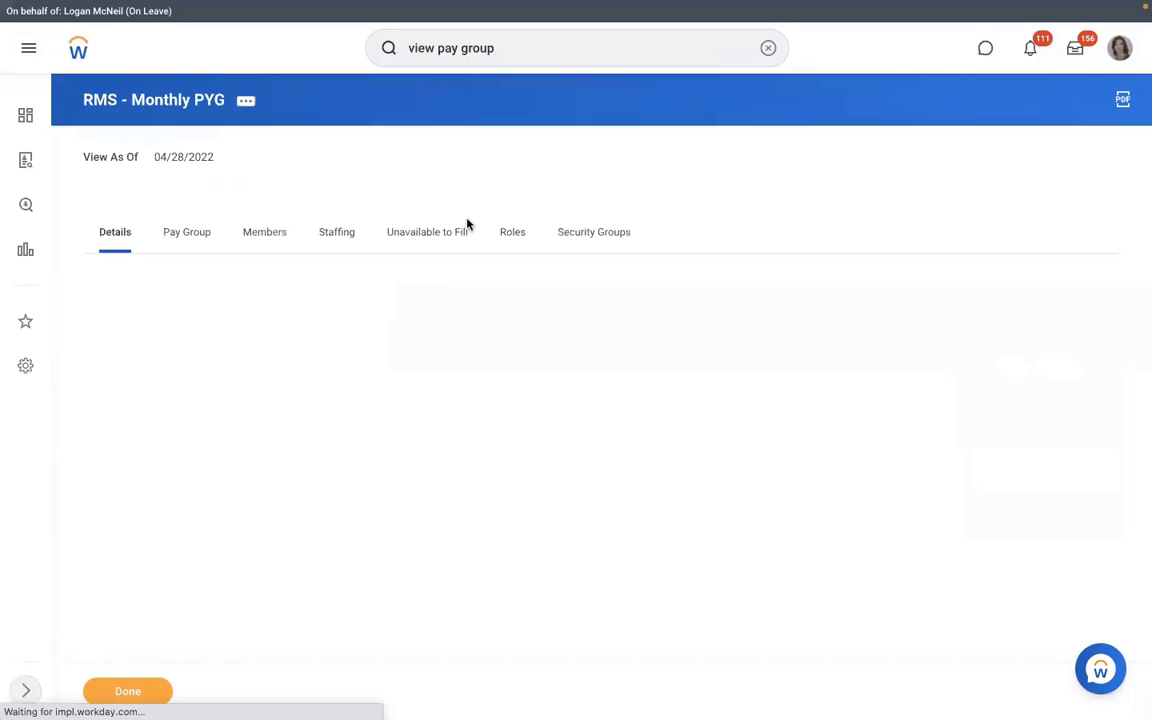
click(187, 250)
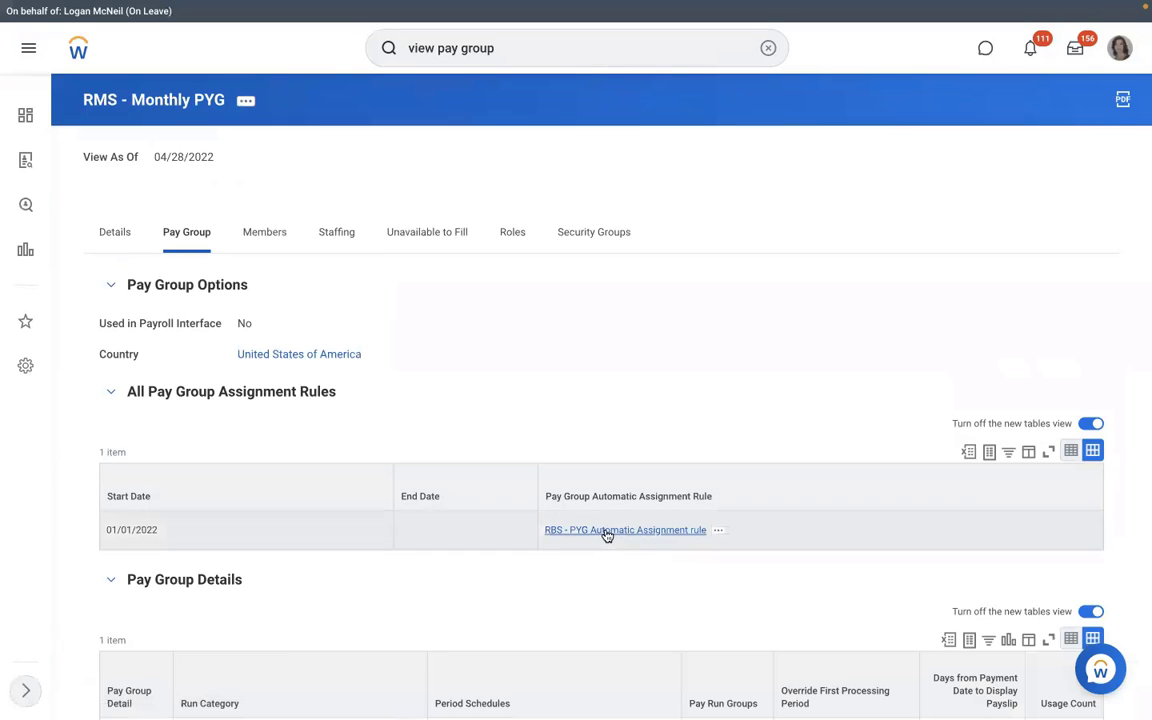
click(718, 531)
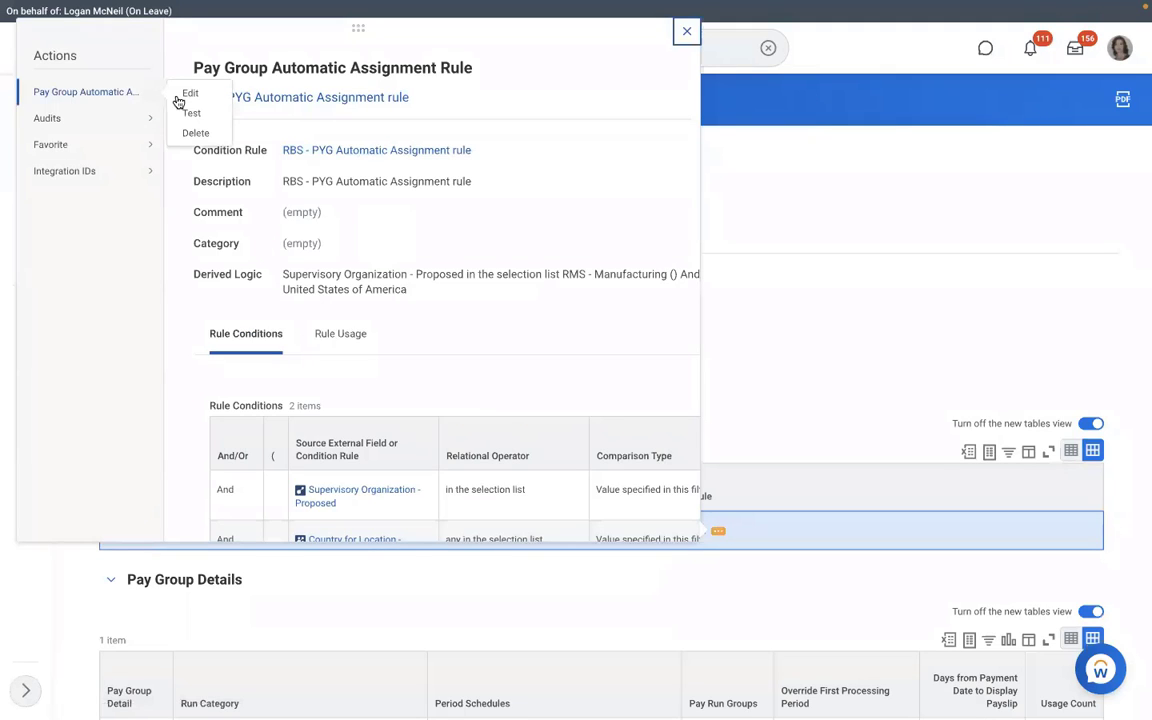
click(187, 114)
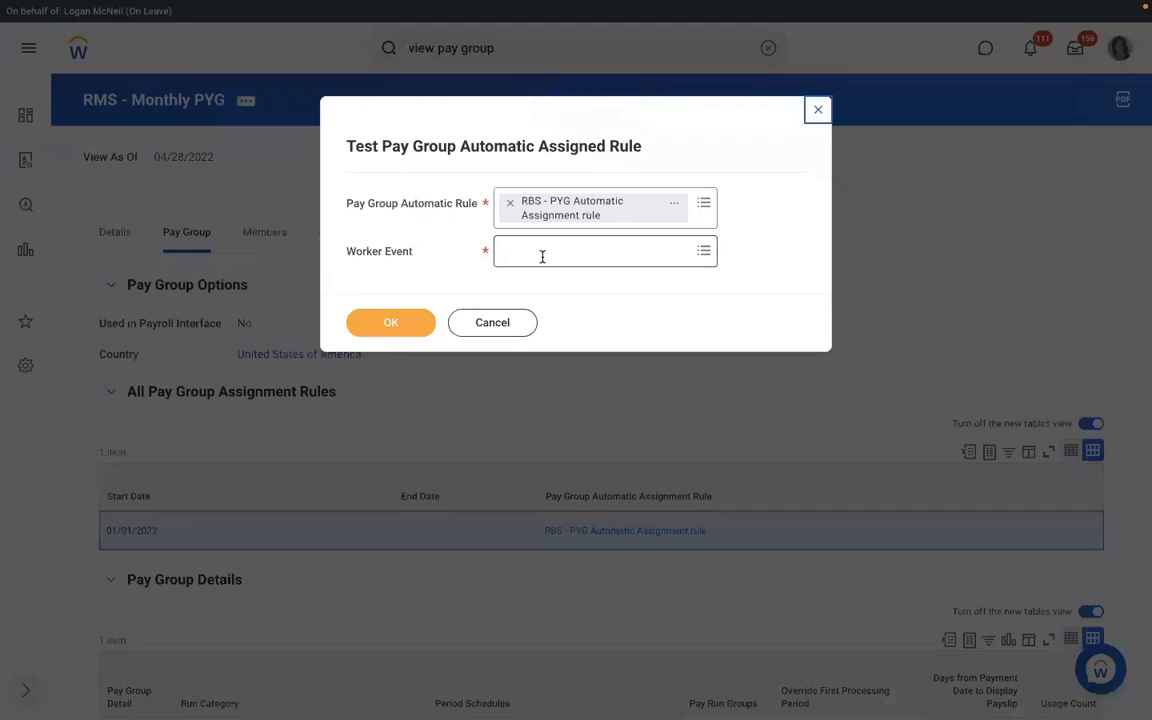
click(542, 253)
text(RICHAR)
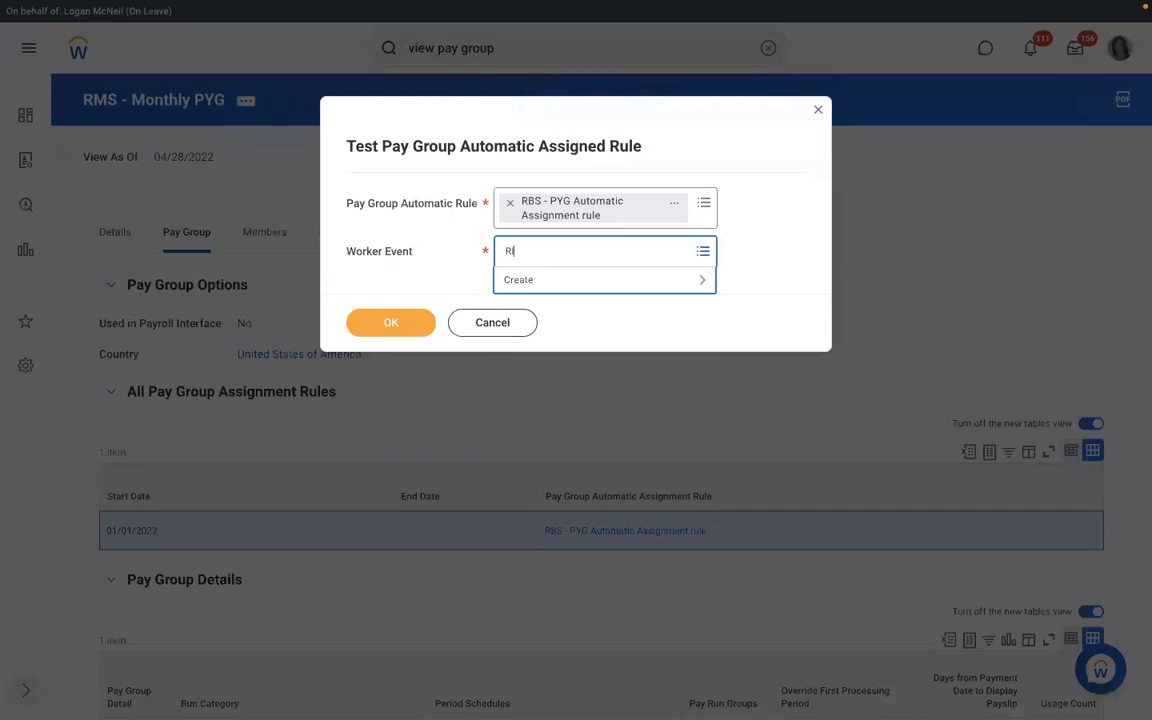
text(D K)
key(Return)
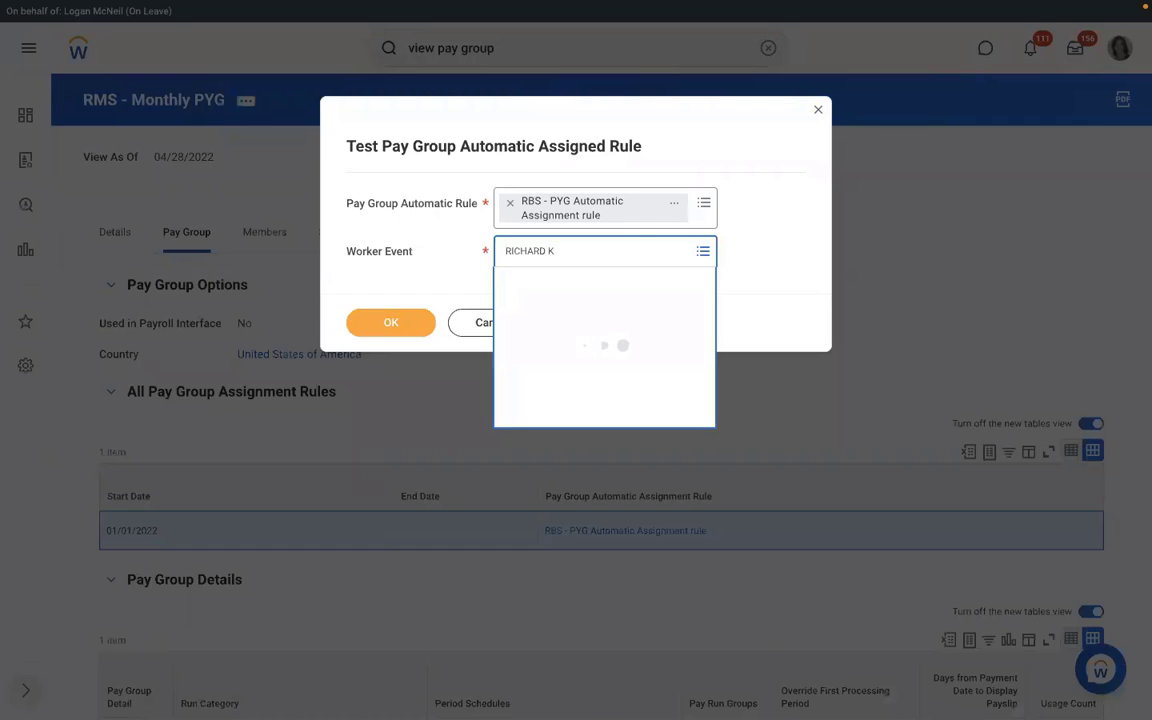
key(Down)
key(Return)
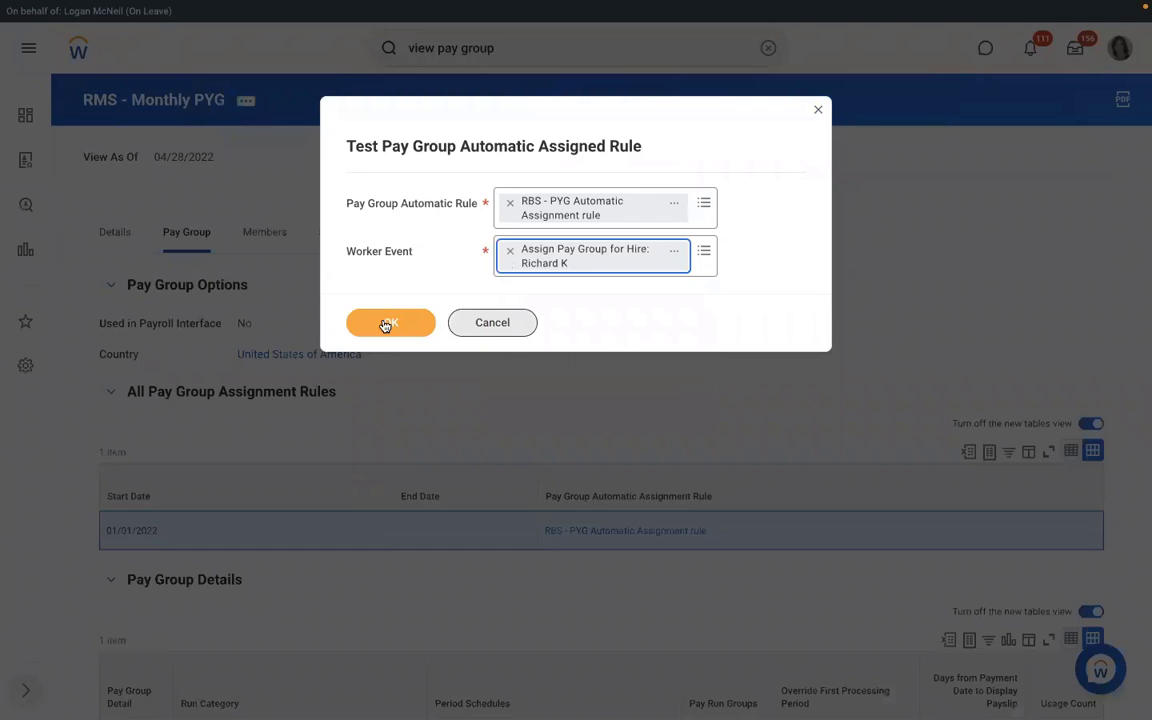
click(385, 324)
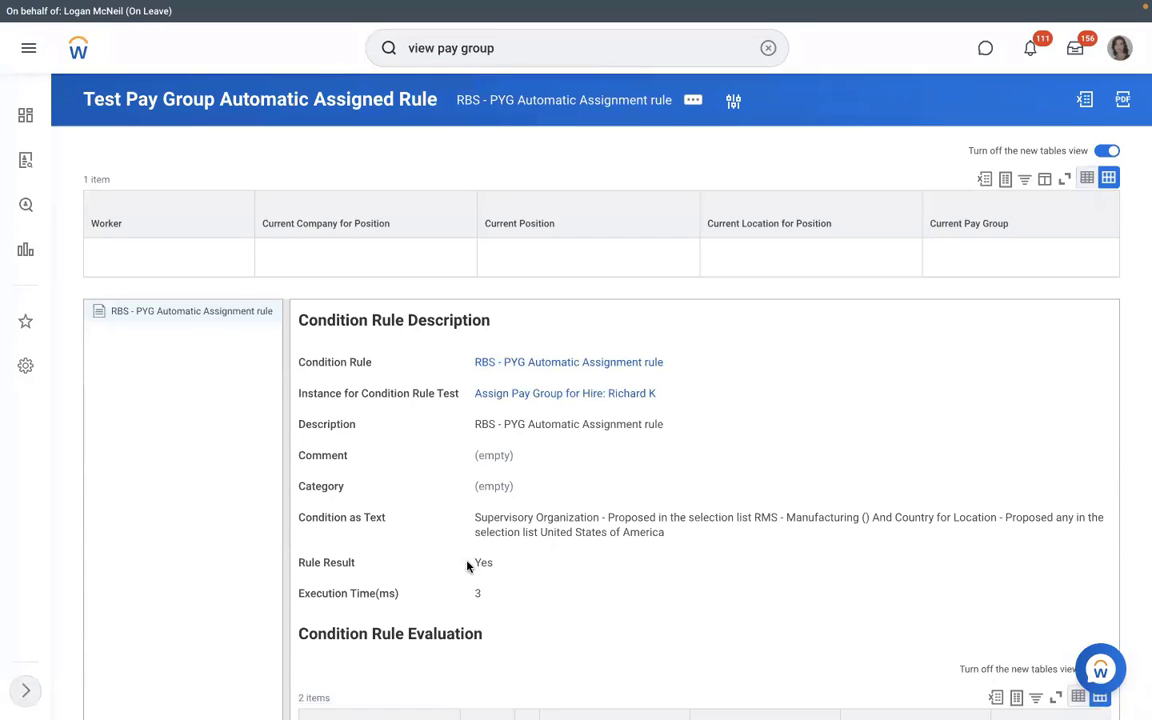
Step: Edit the condition rule, changing its description prefix from RBS to RMS, and save
double_click(466, 566)
click(674, 361)
mouse_move(100, 93)
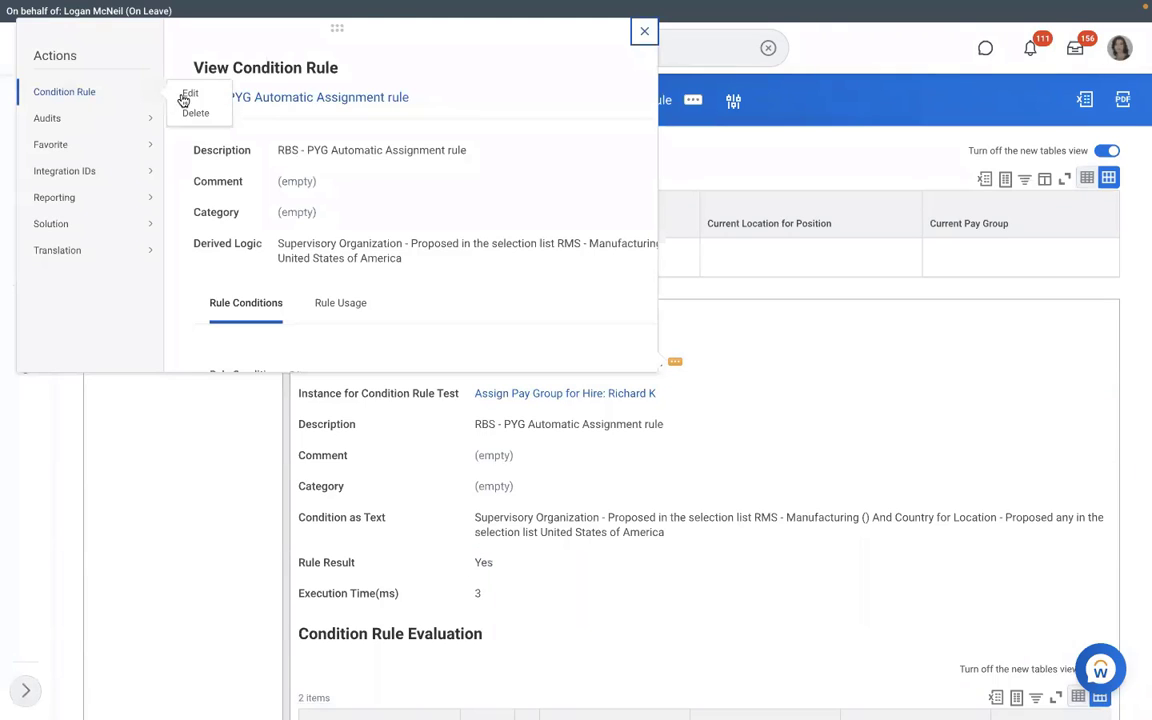
click(190, 94)
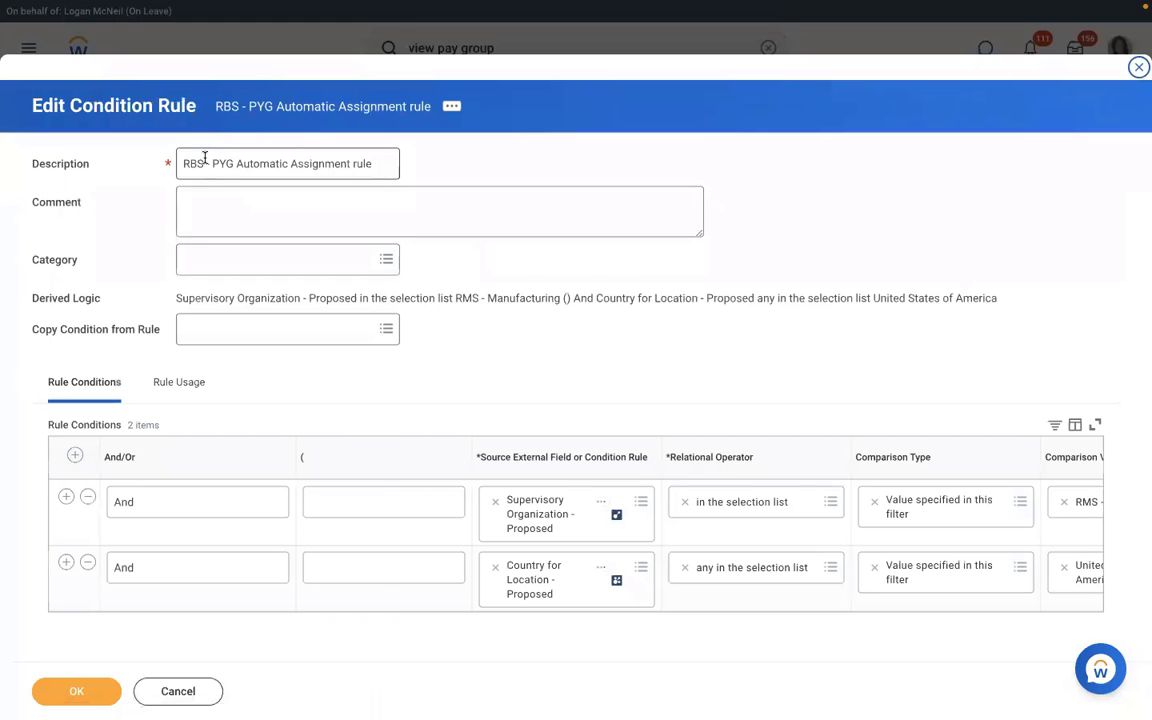
click(205, 160)
key(BackSpace)
key(BackSpace)
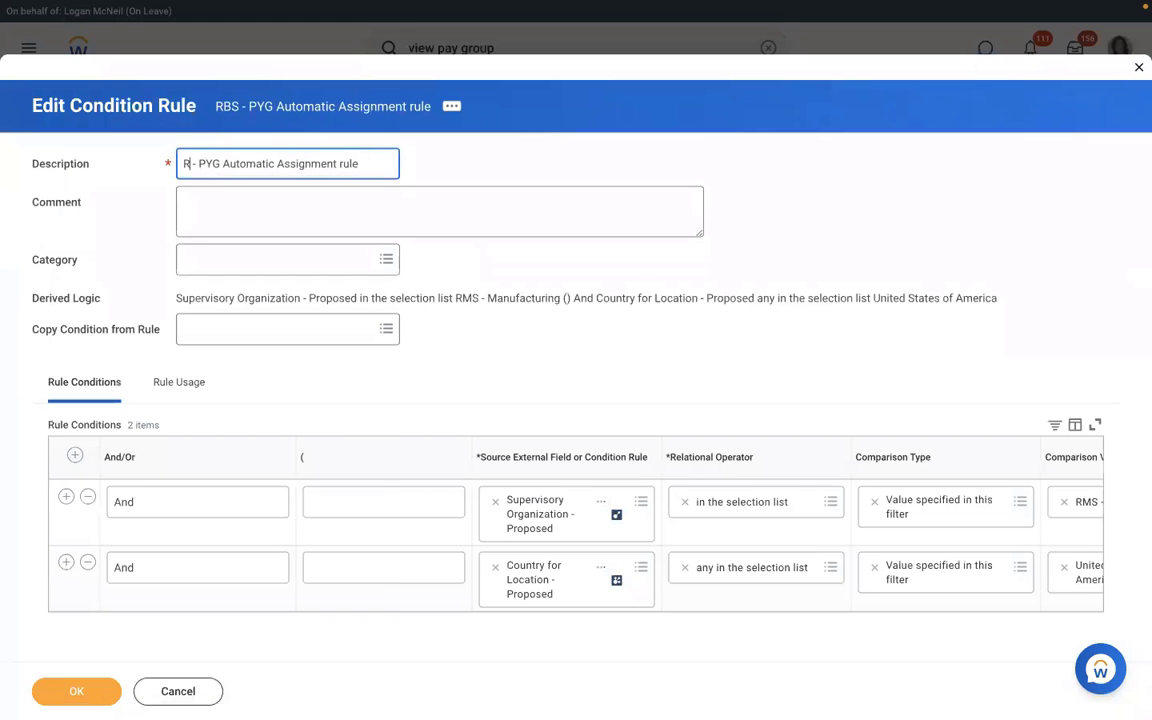
click(80, 694)
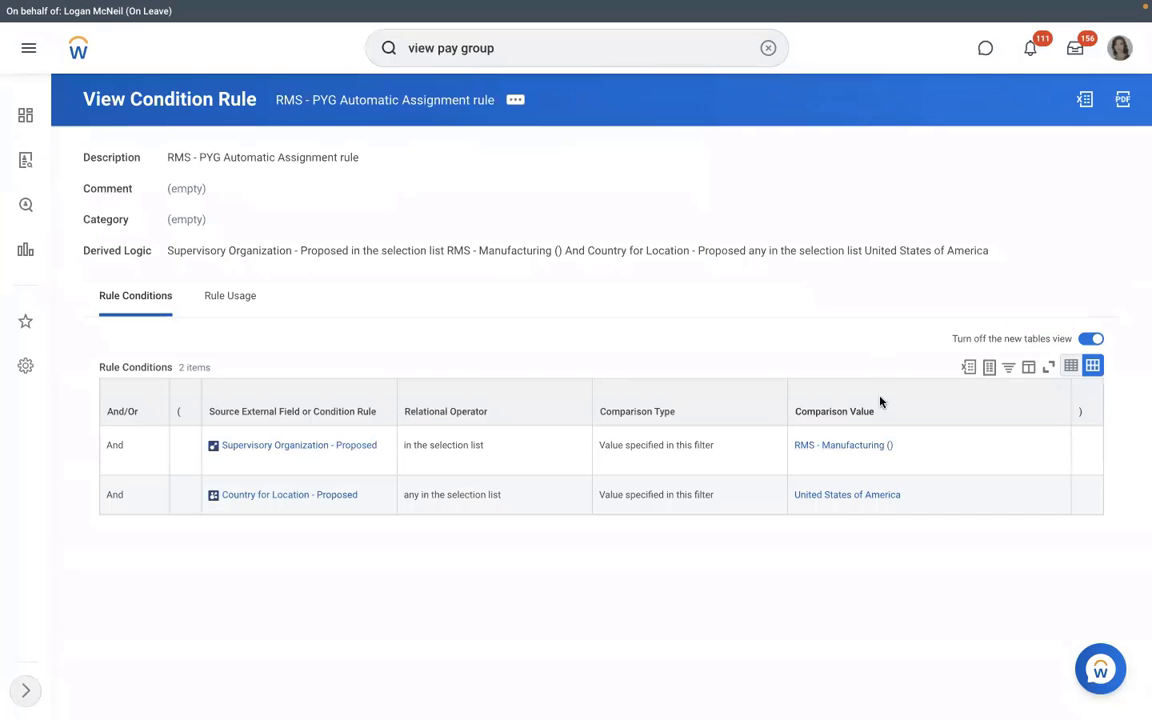
Step: Open RMS - Manufacturing's staffing and start cancelling the in-progress hire into P-00949
click(828, 446)
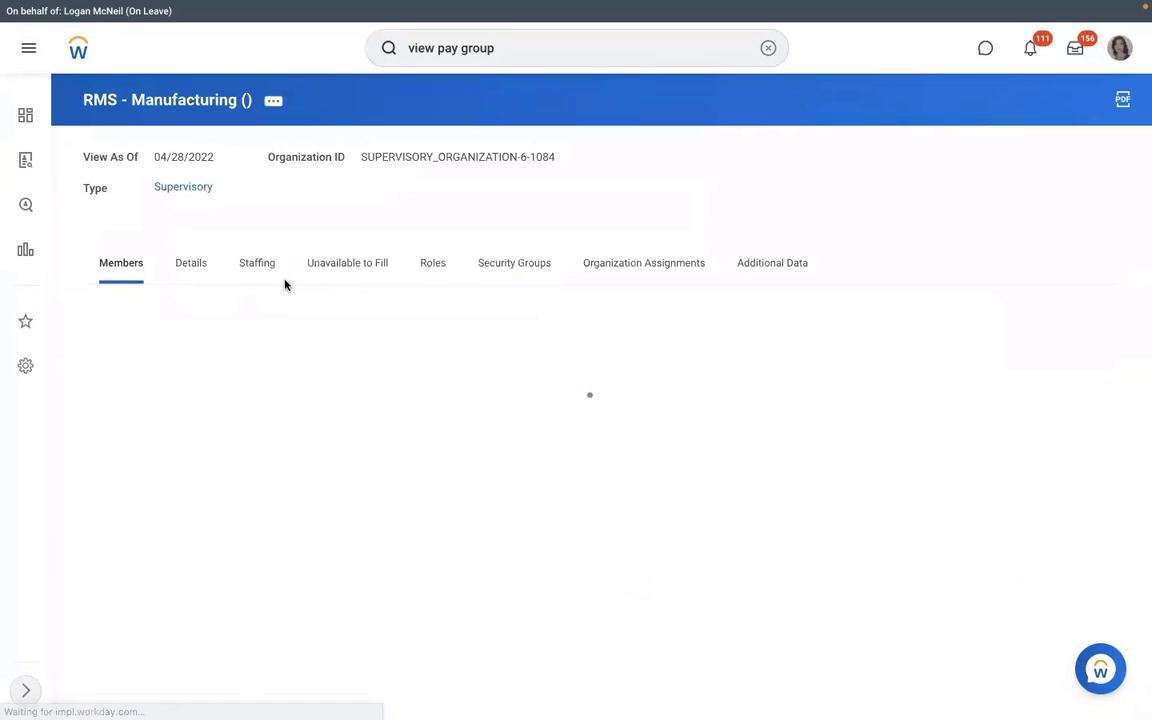
click(257, 263)
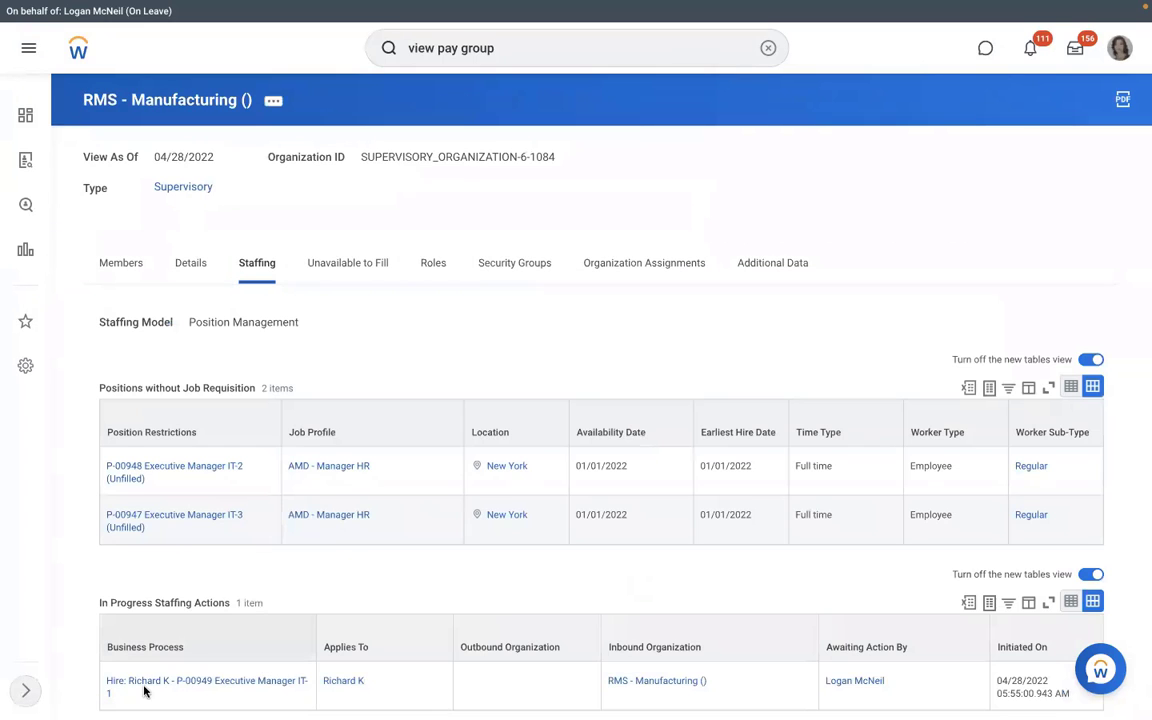
click(122, 693)
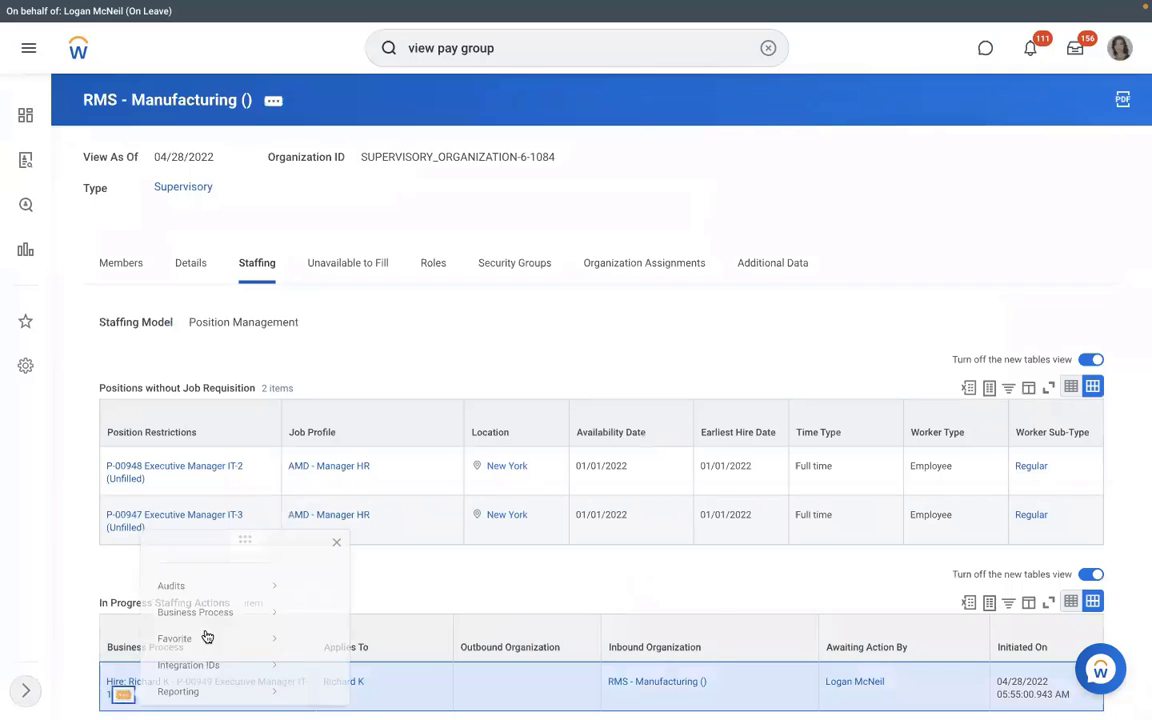
mouse_move(219, 571)
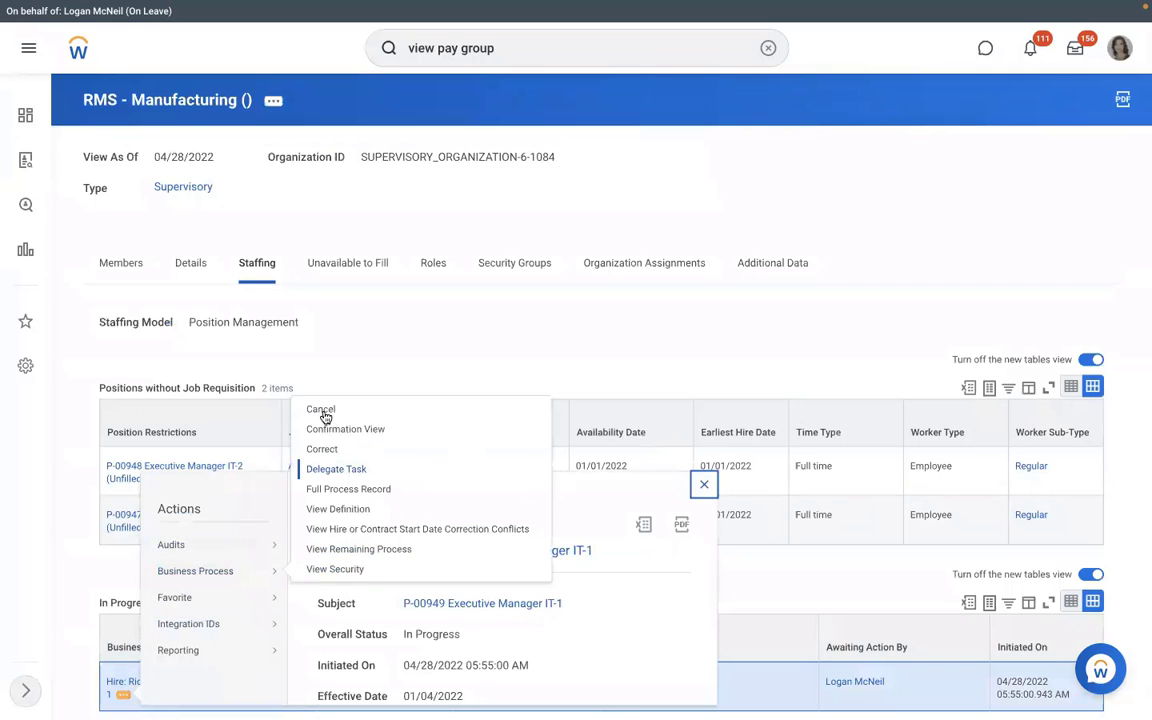
click(322, 410)
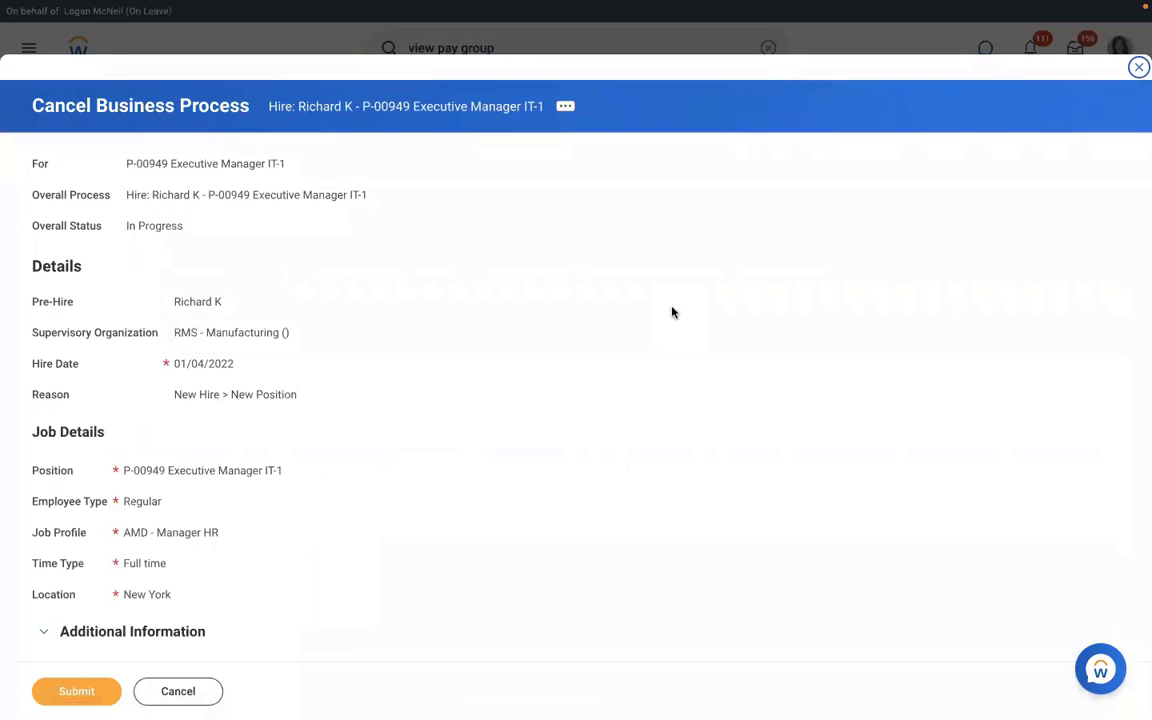
Step: Submit the hire cancellation with the comment TEST
scroll(672, 313, down, 5)
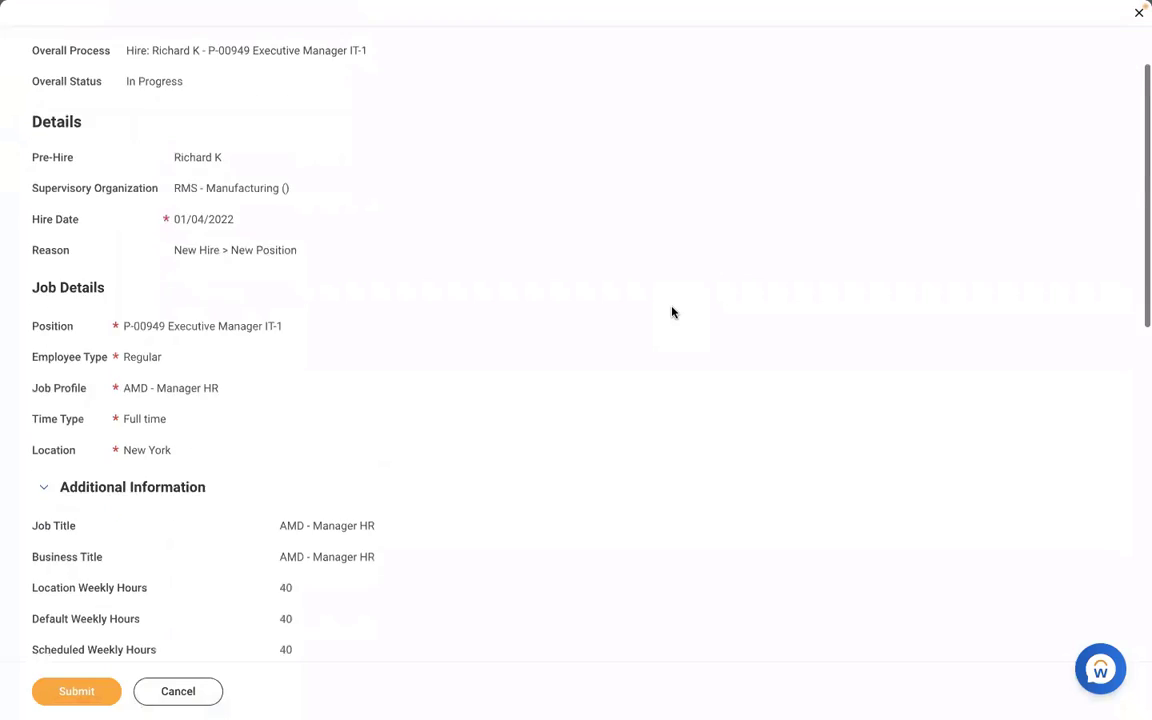
scroll(672, 313, down, 5)
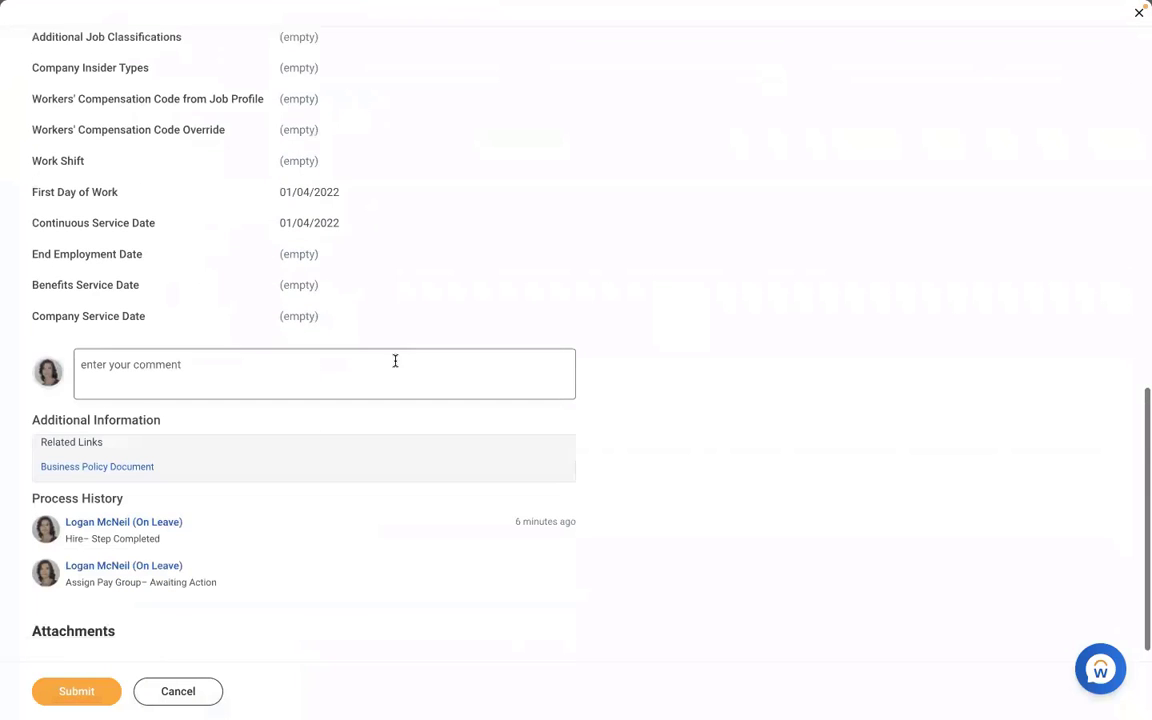
click(393, 360)
text(TEST)
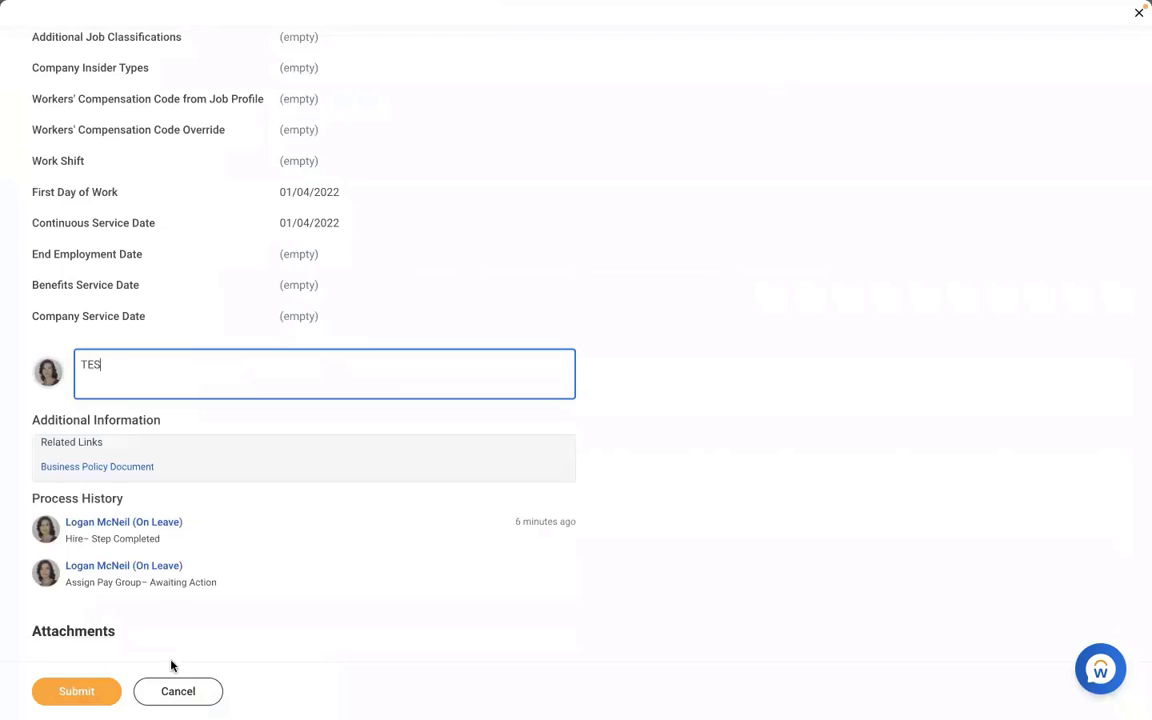
click(95, 688)
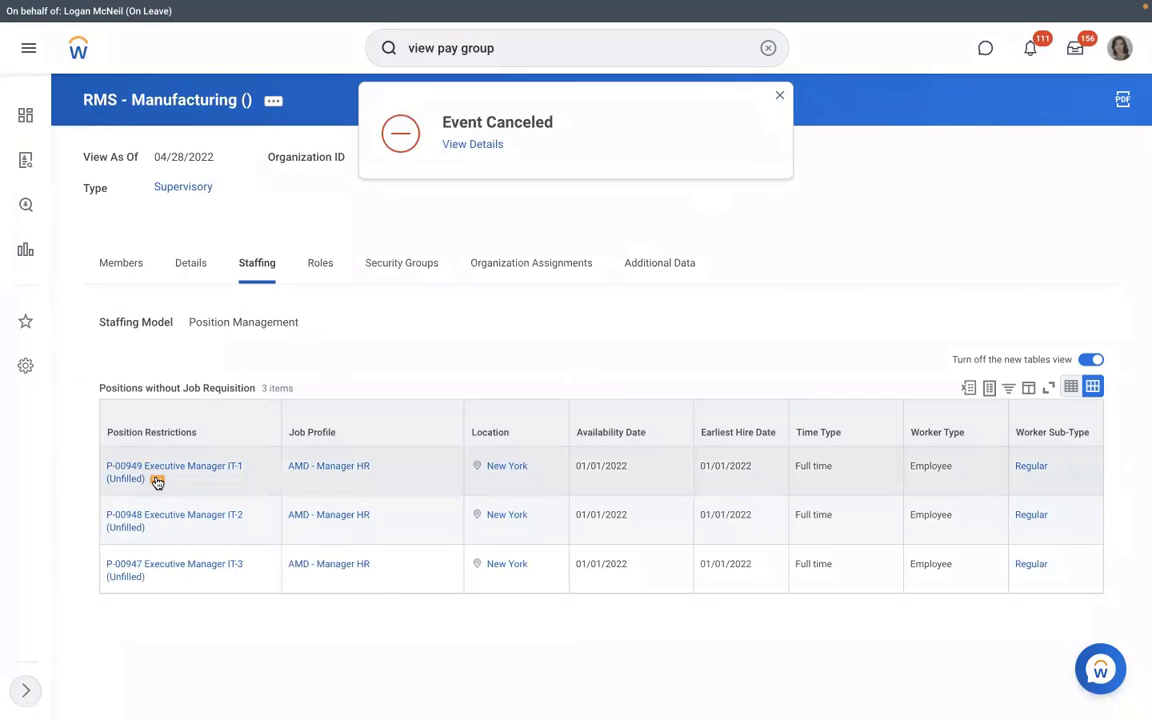
Step: Start Hire Employee for position P-00949 and search for candidates with first name RICHARD
click(157, 481)
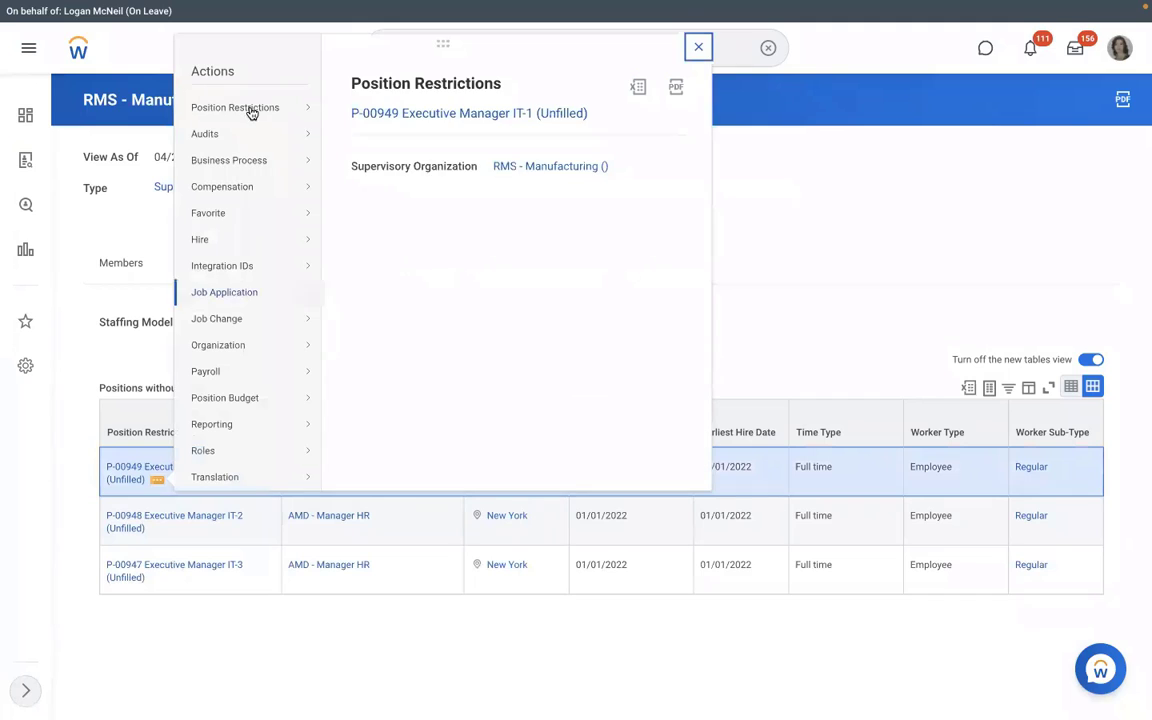
mouse_move(232, 238)
click(393, 240)
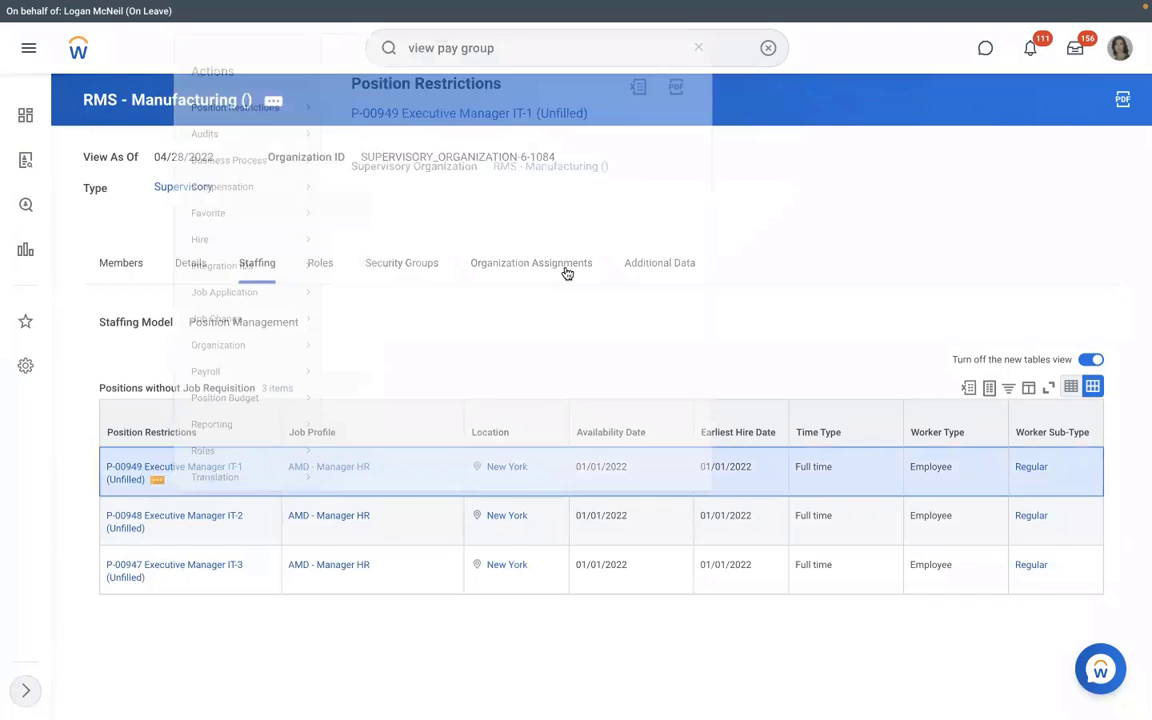
text(R)
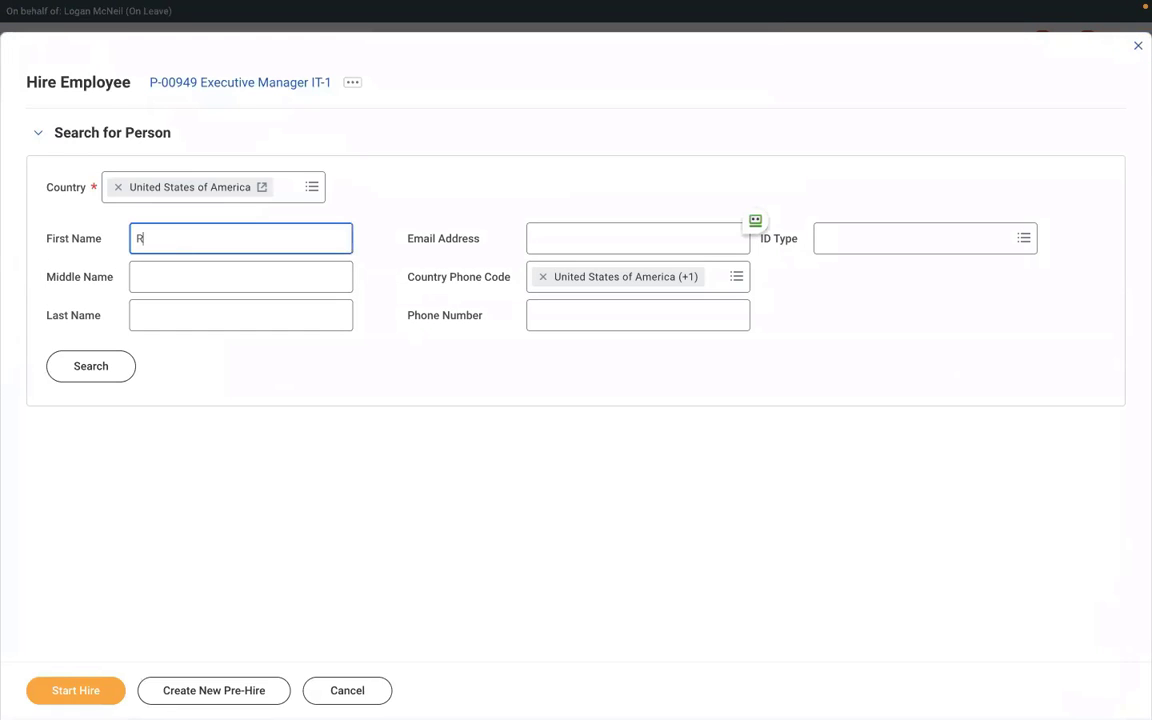
text(ICHARD)
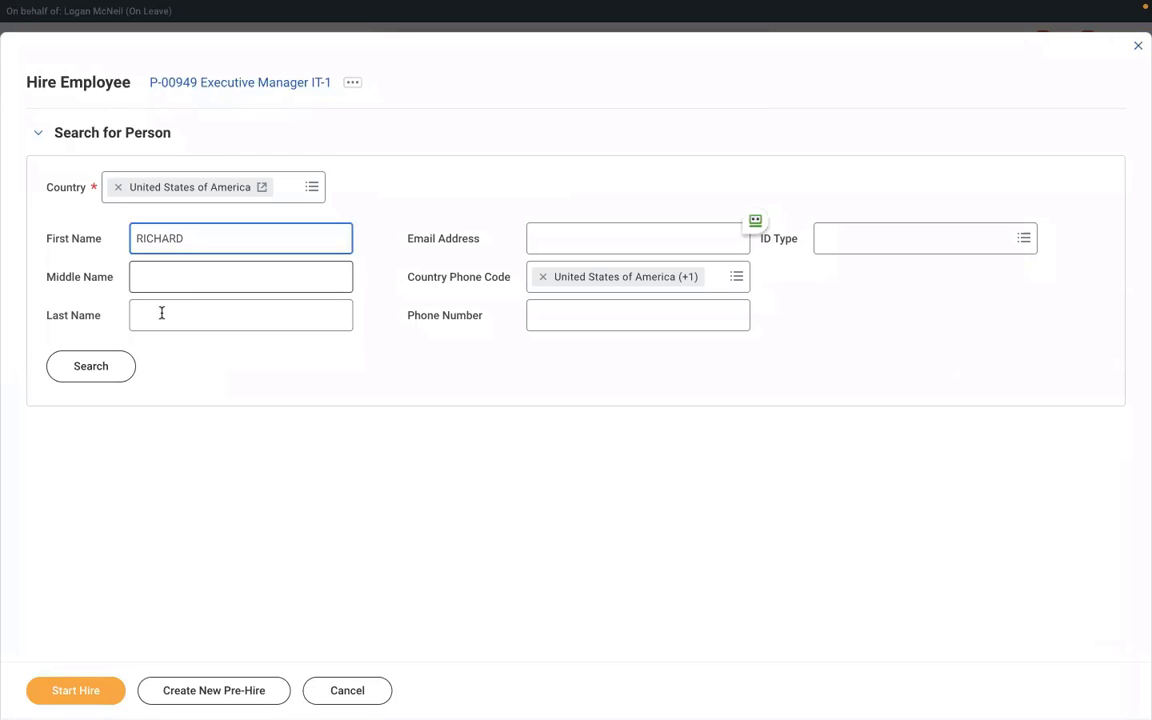
click(161, 313)
text(K)
click(110, 375)
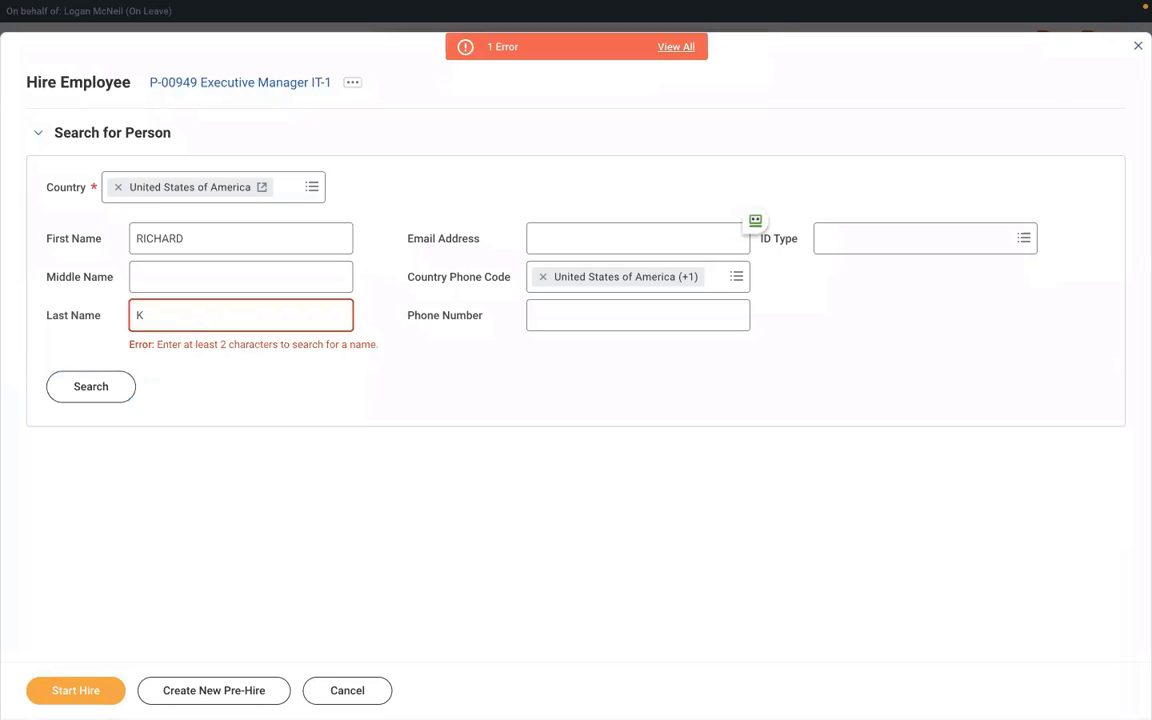
key(BackSpace)
click(96, 386)
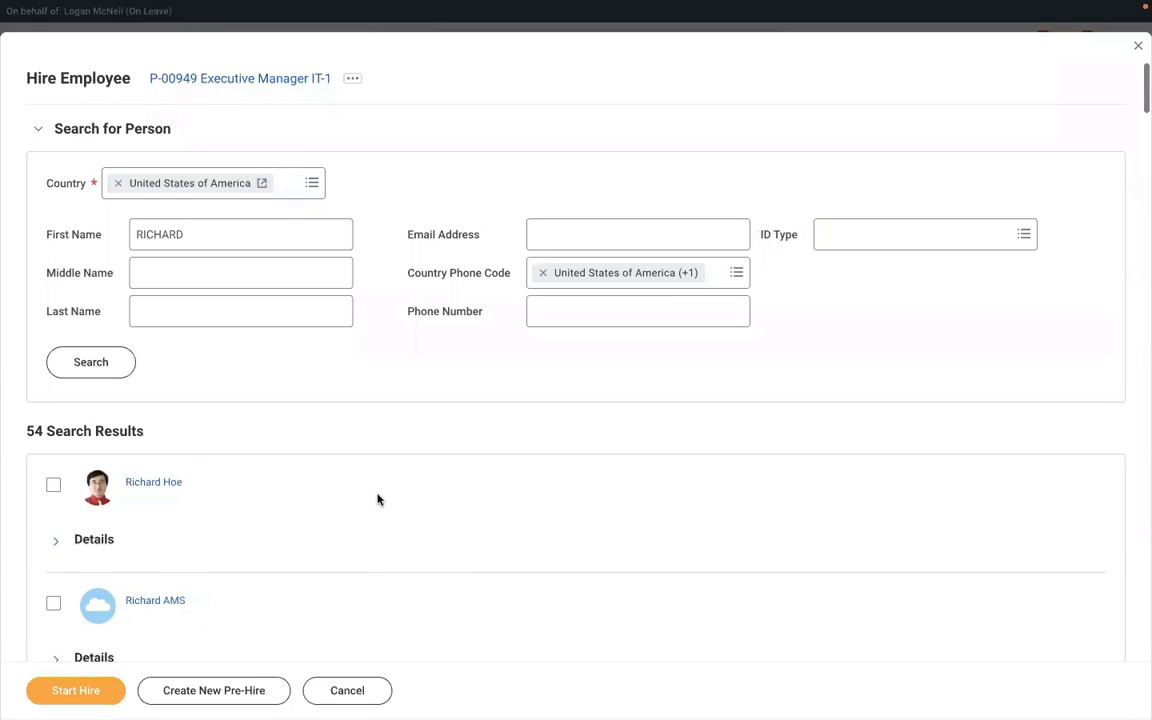
Step: Locate the wanted pre-hire in the results with find-in-page and select them
scroll(378, 499, down, 5)
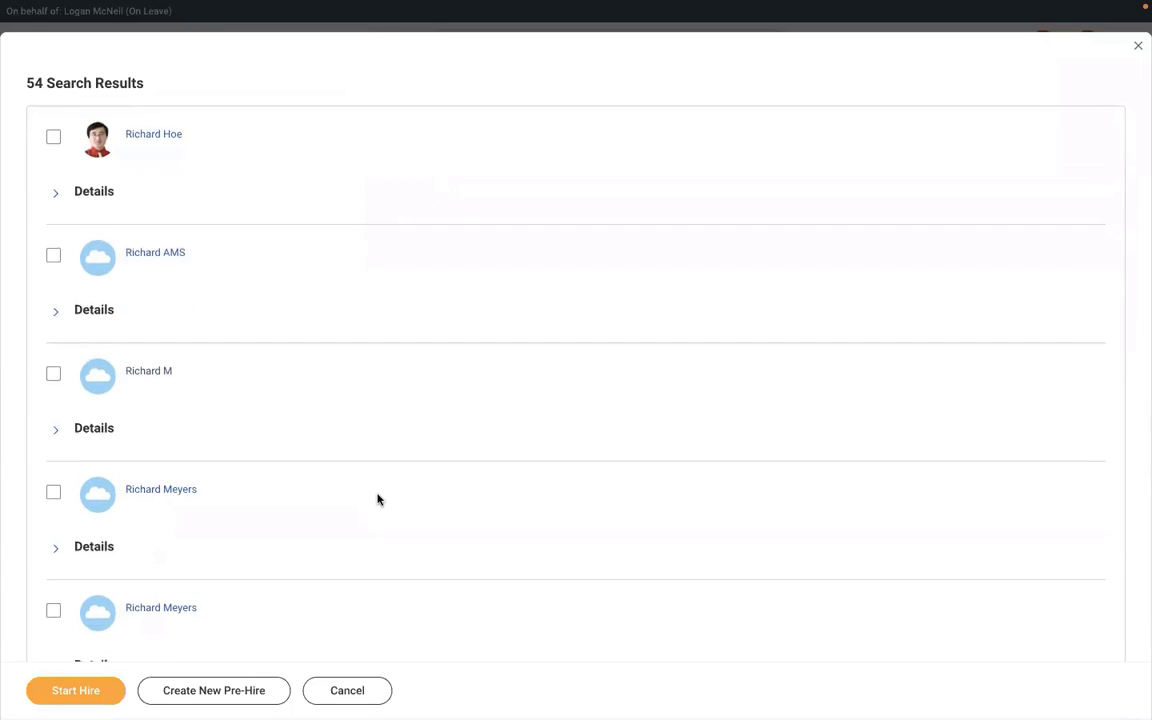
scroll(378, 499, down, 4)
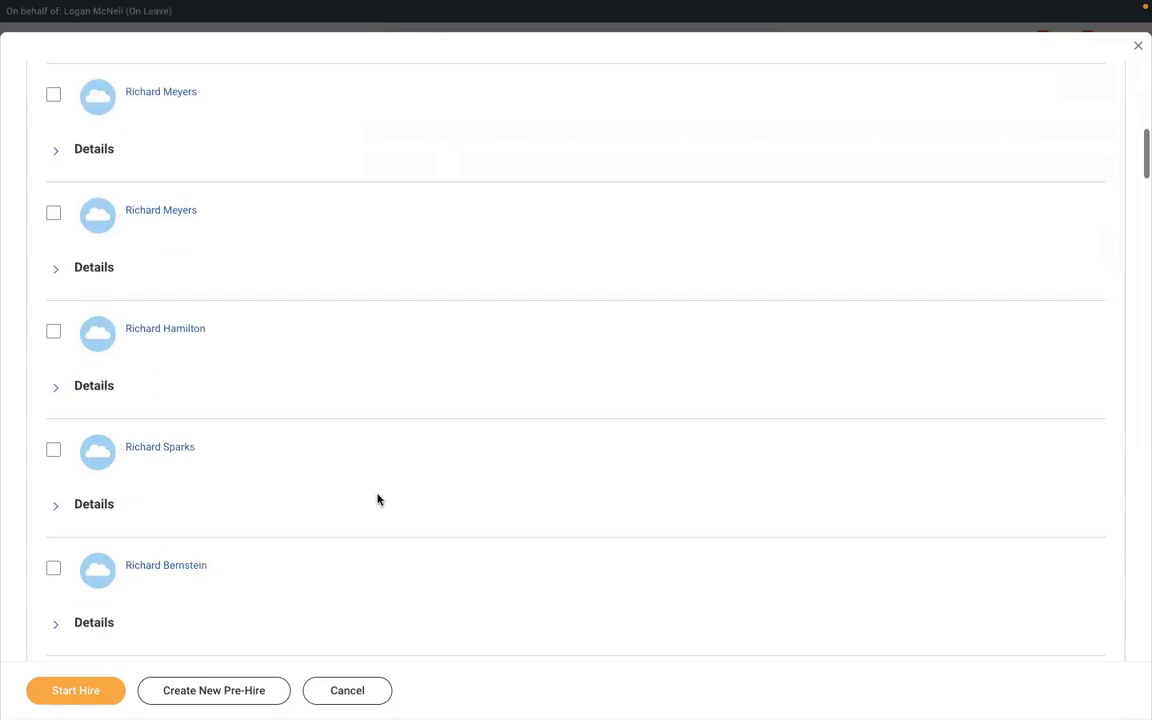
scroll(378, 499, down, 6)
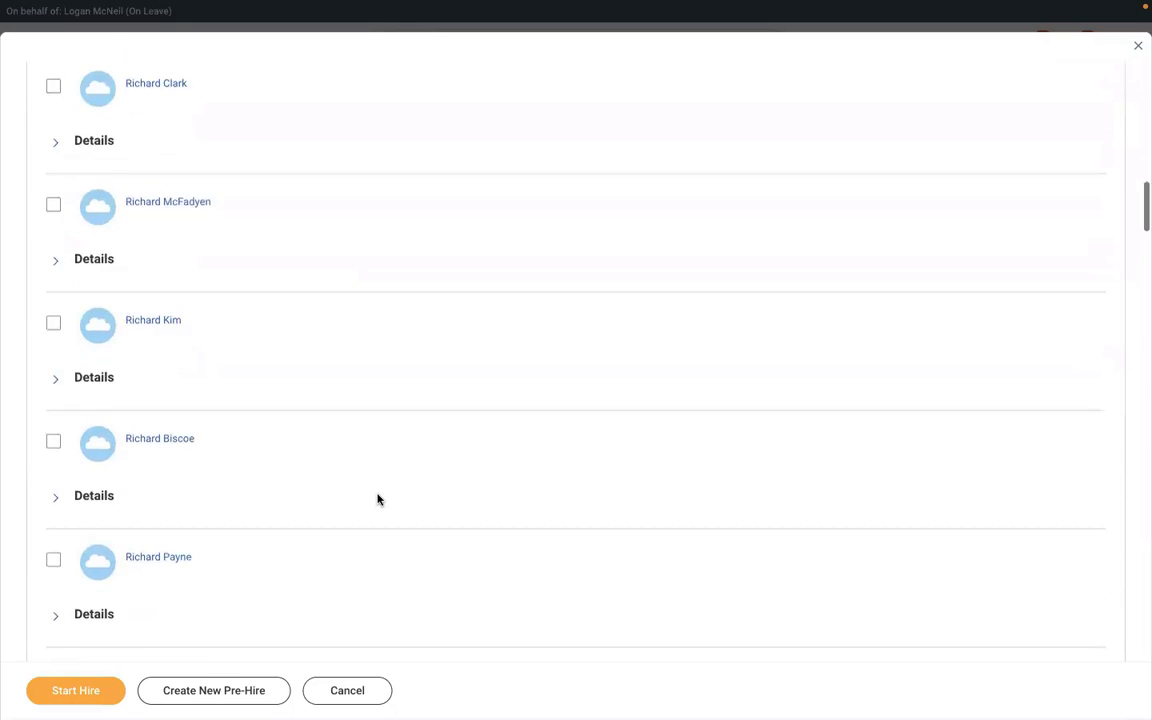
scroll(378, 499, down, 2)
scroll(378, 499, up, 3)
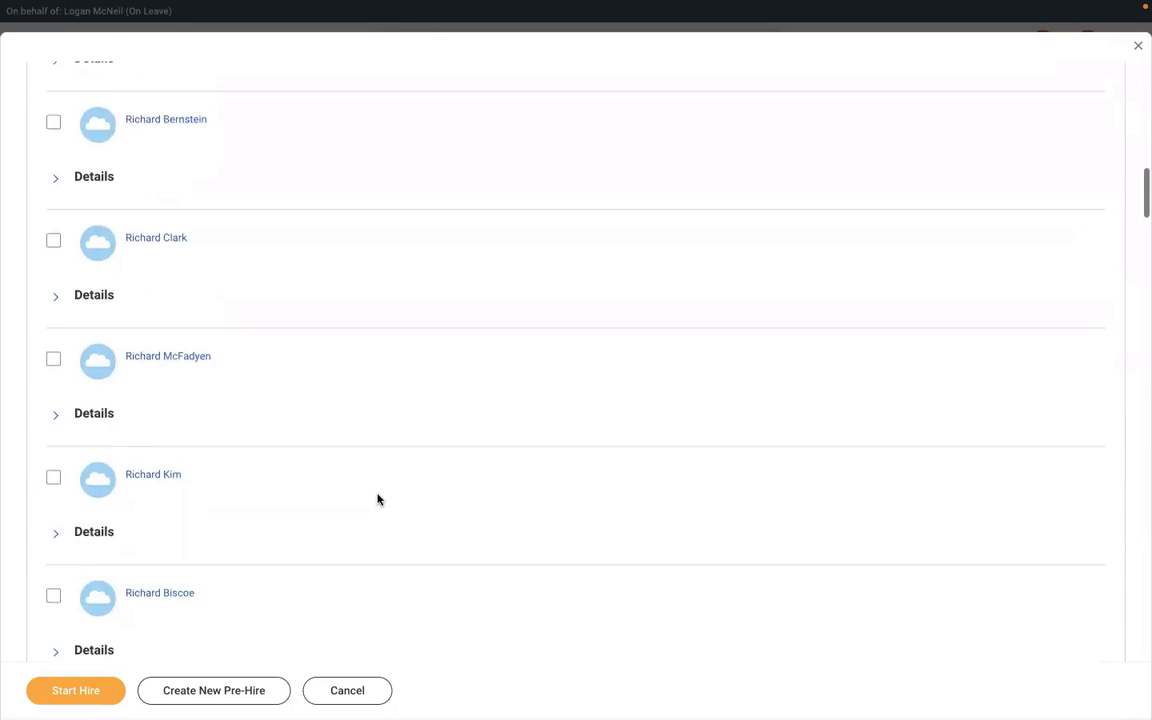
scroll(378, 499, up, 4)
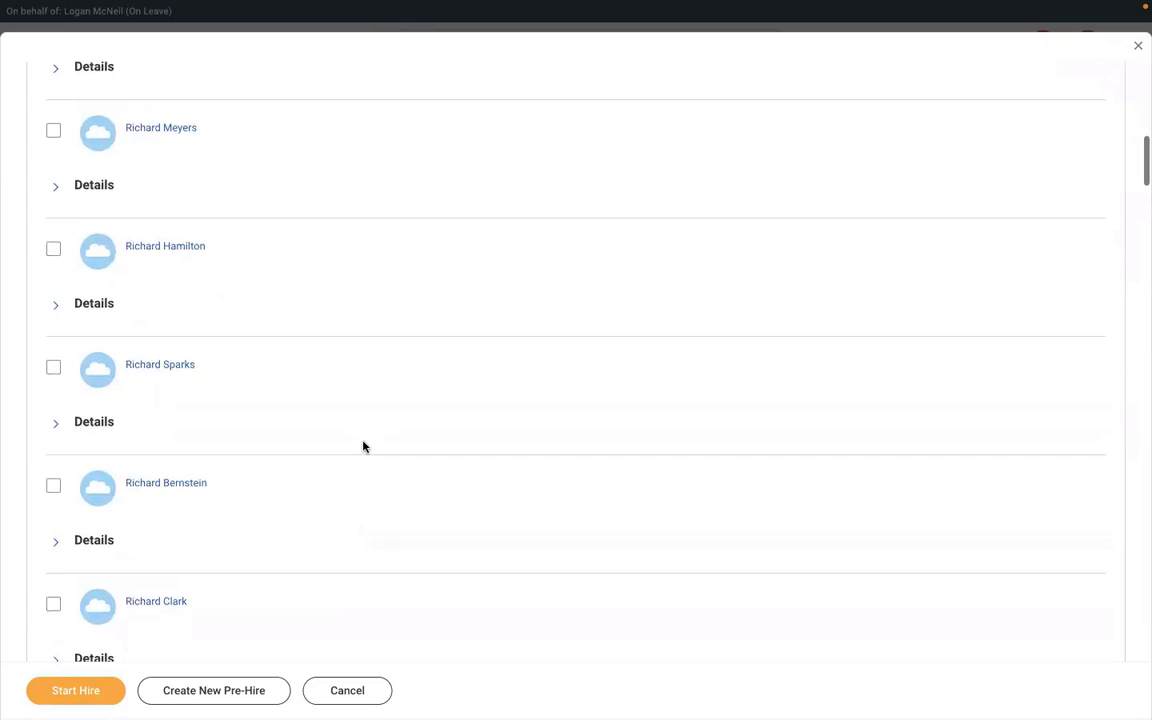
scroll(364, 446, up, 8)
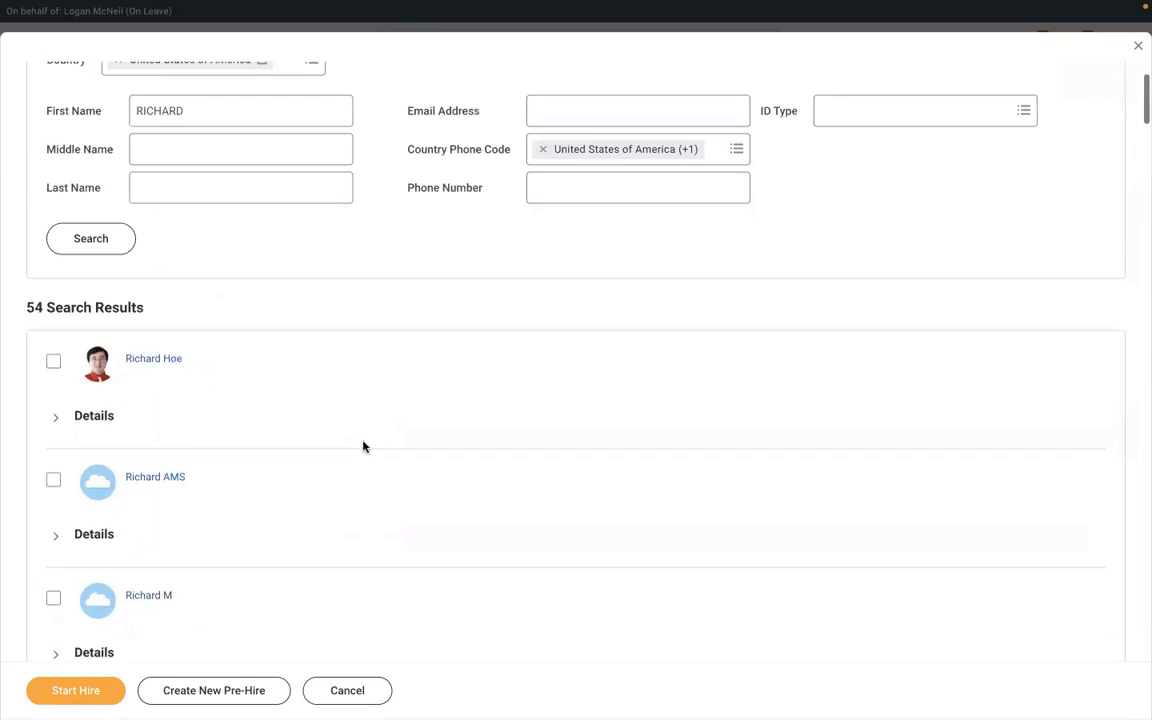
scroll(364, 446, up, 2)
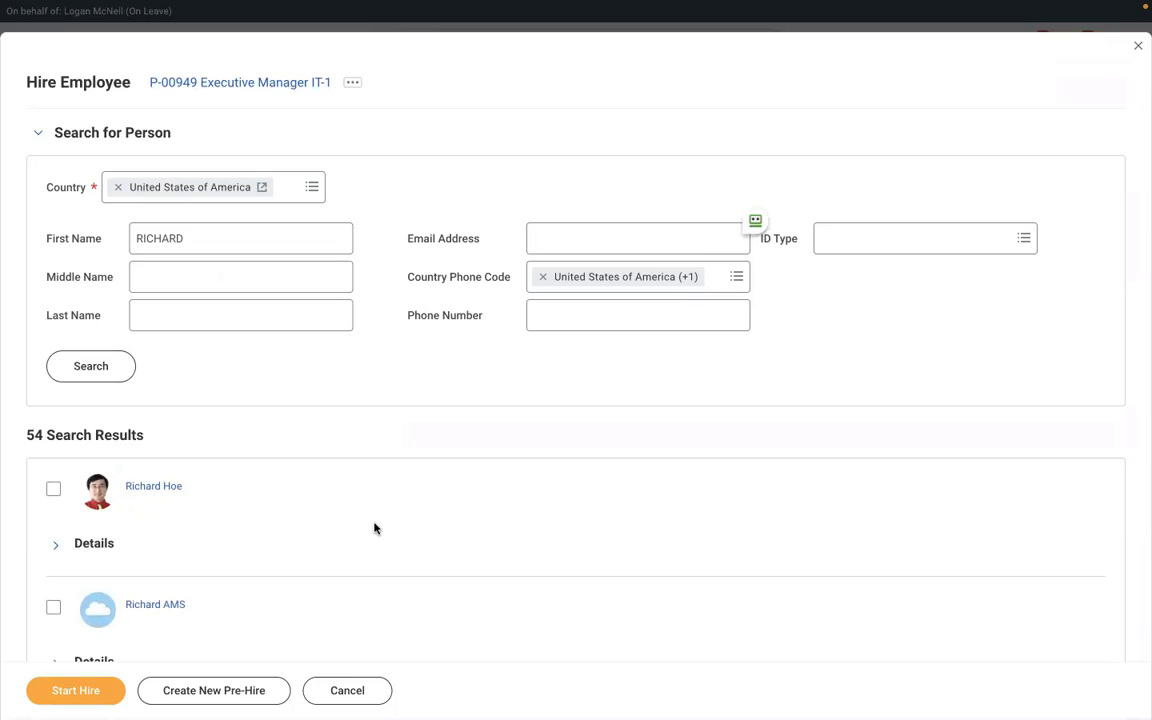
key(ctrl+f)
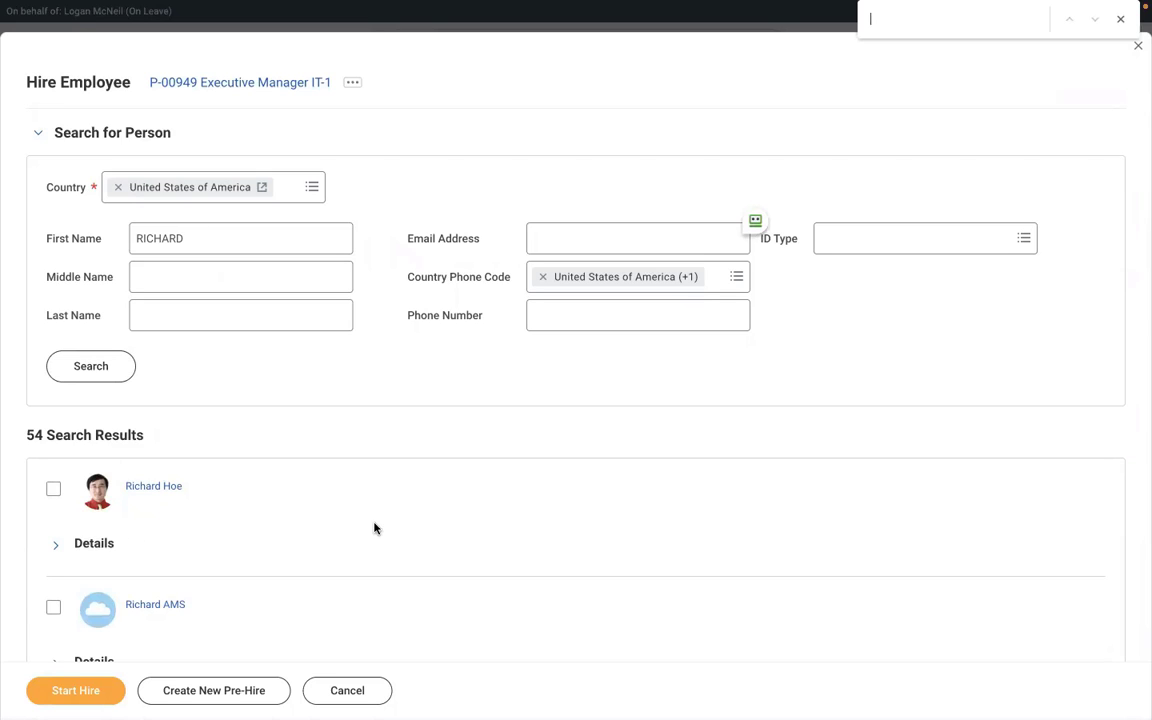
text(RICHARD)
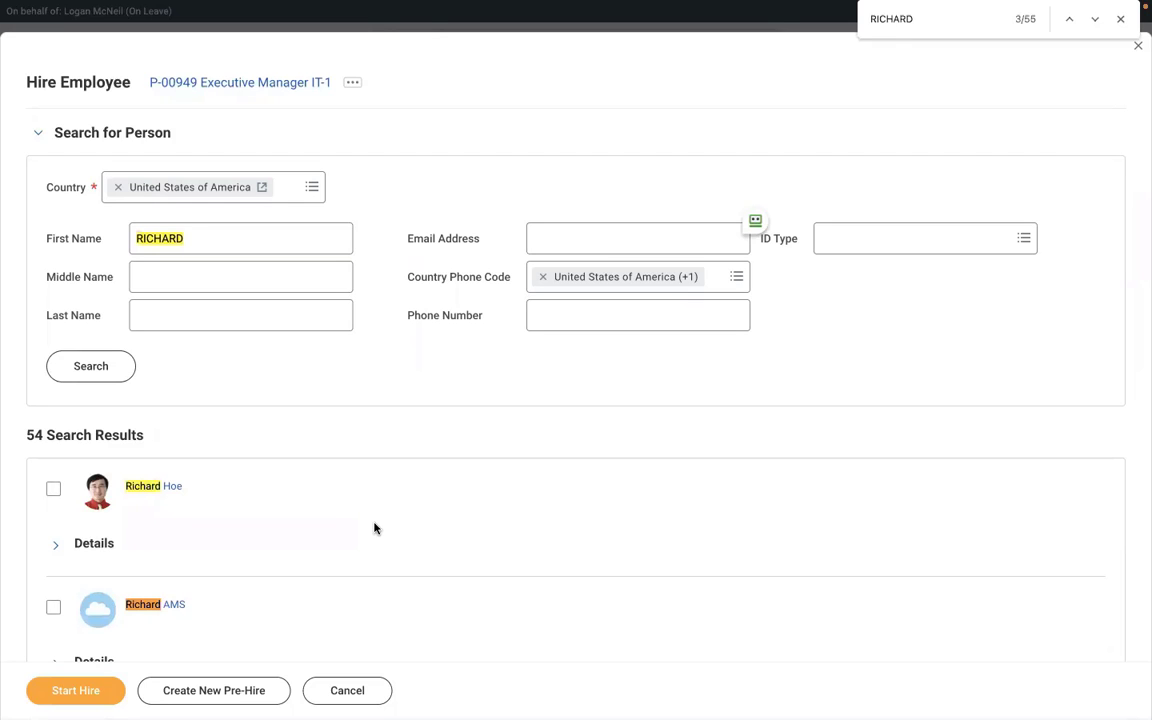
text( K)
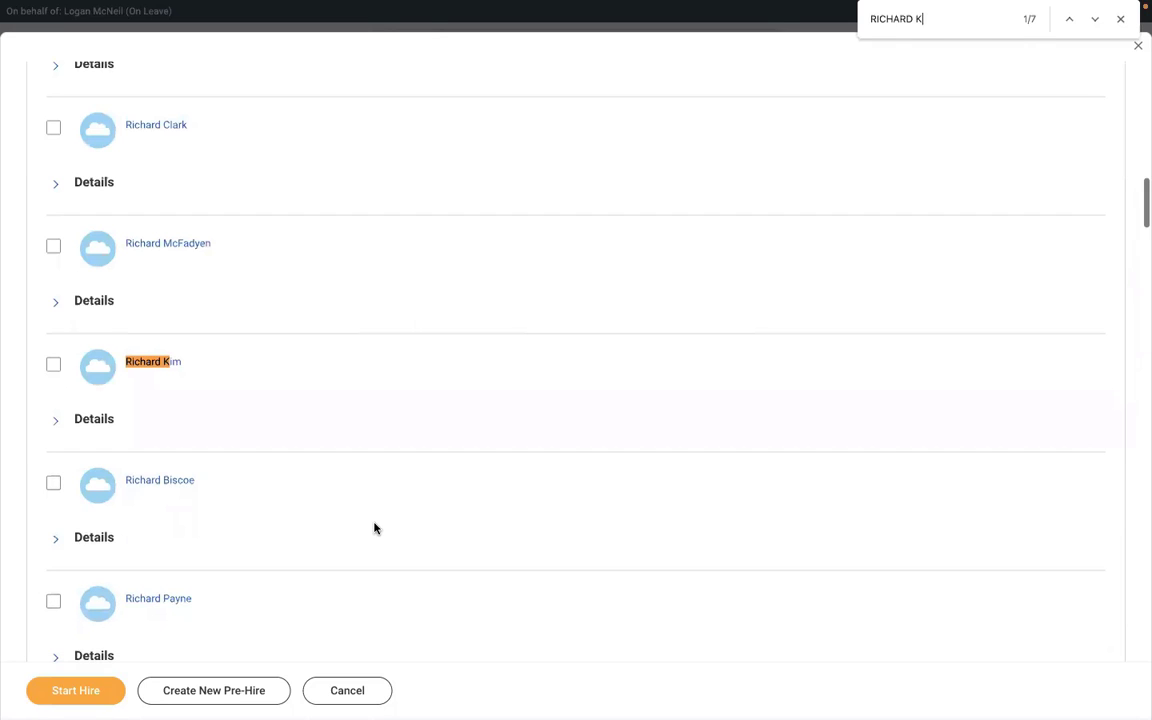
click(1094, 21)
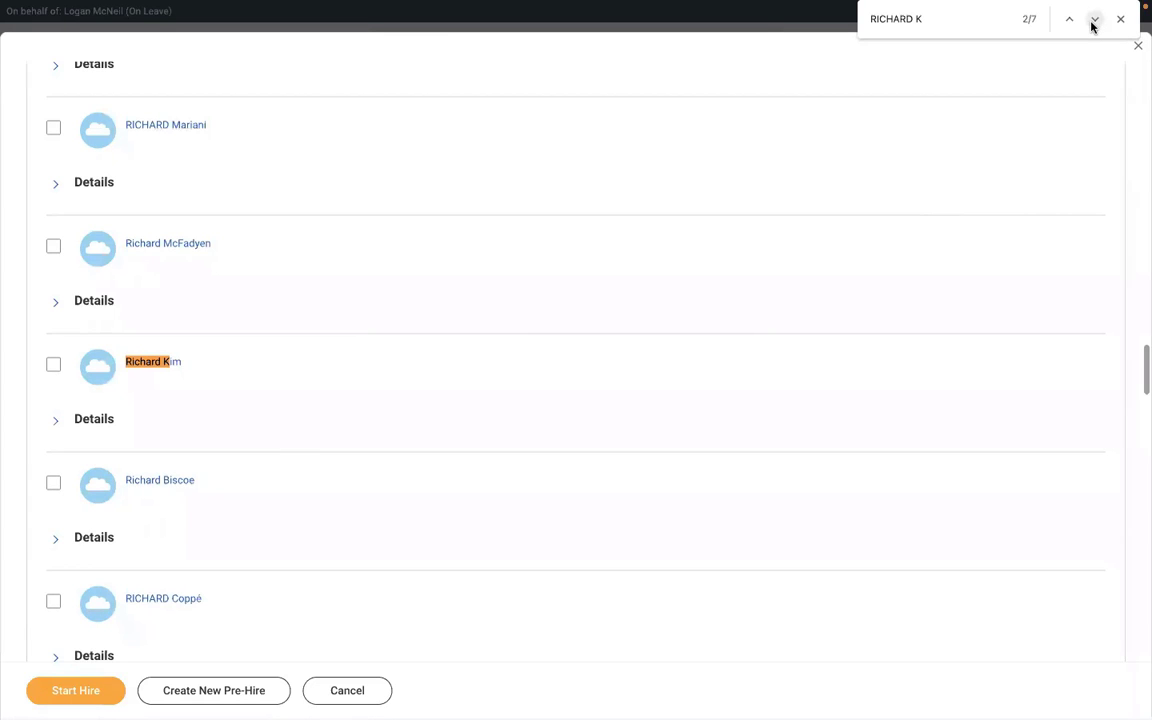
click(1094, 21)
click(1094, 21)
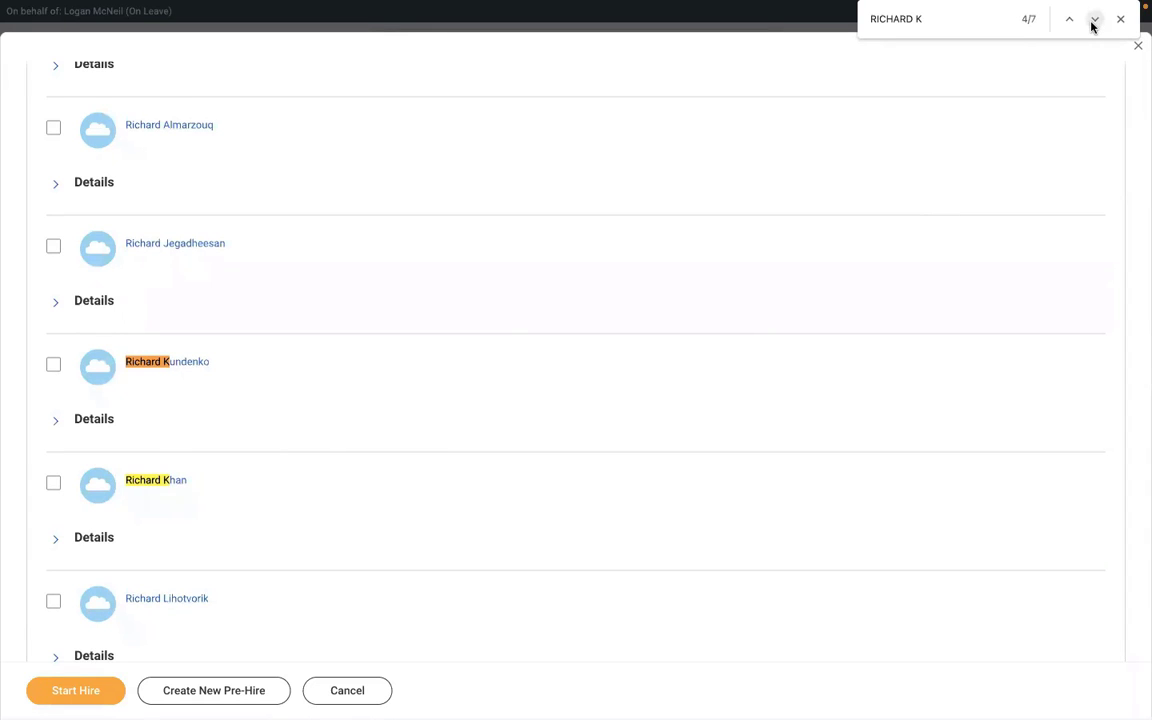
click(1093, 22)
click(1094, 21)
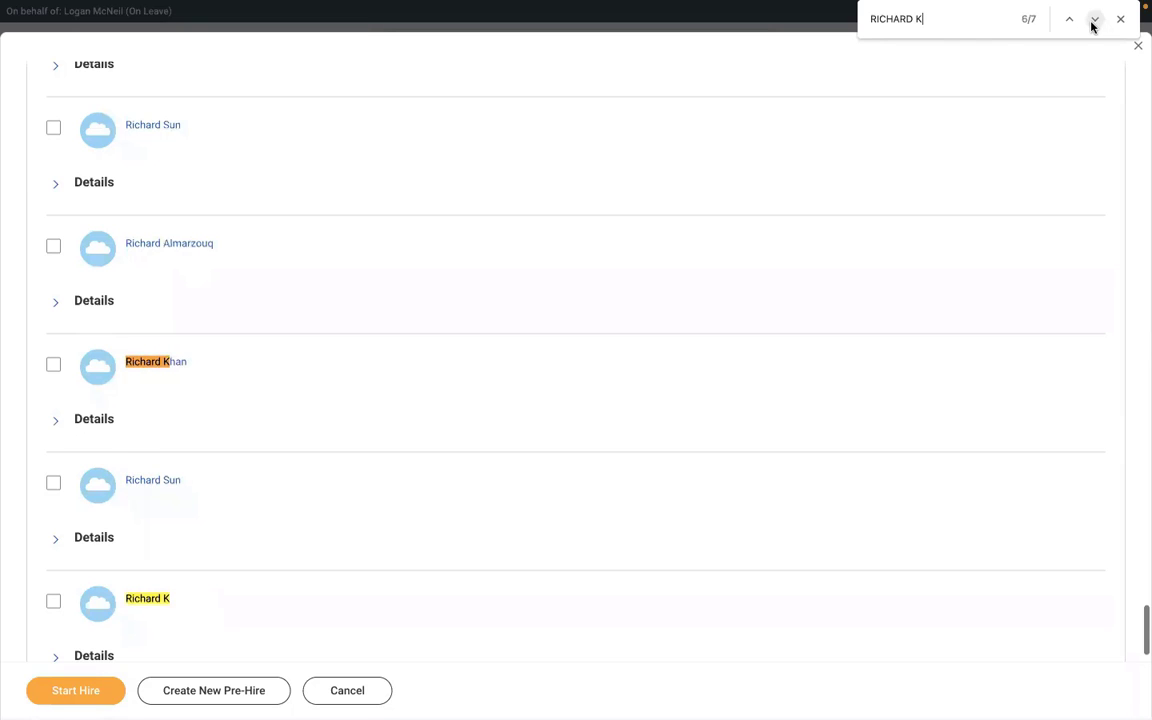
click(53, 601)
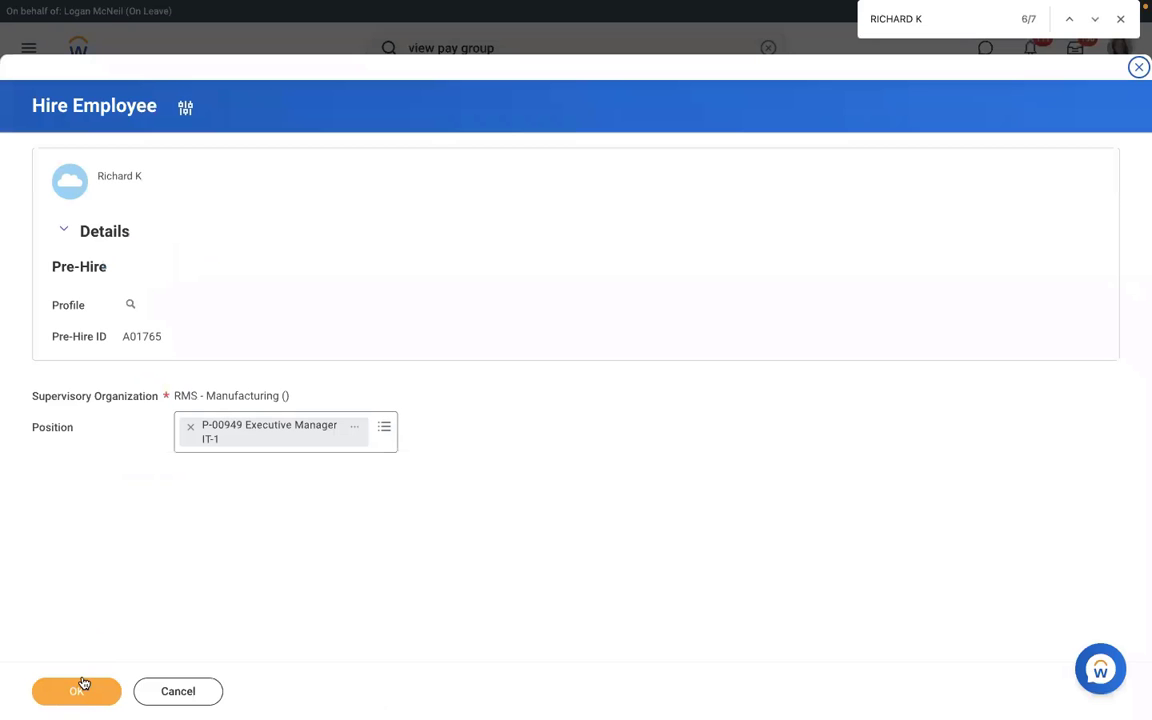
Step: Confirm the pre-hire, set the hire date to 01/03/2022, and submit the hire
click(84, 684)
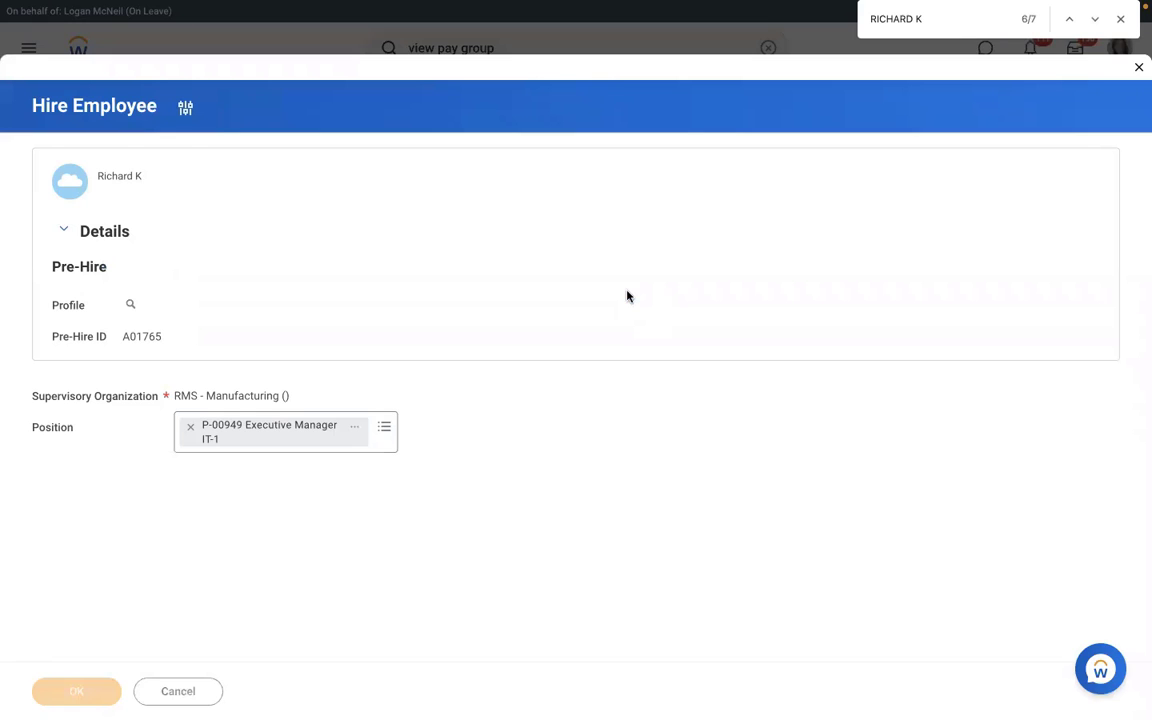
click(185, 164)
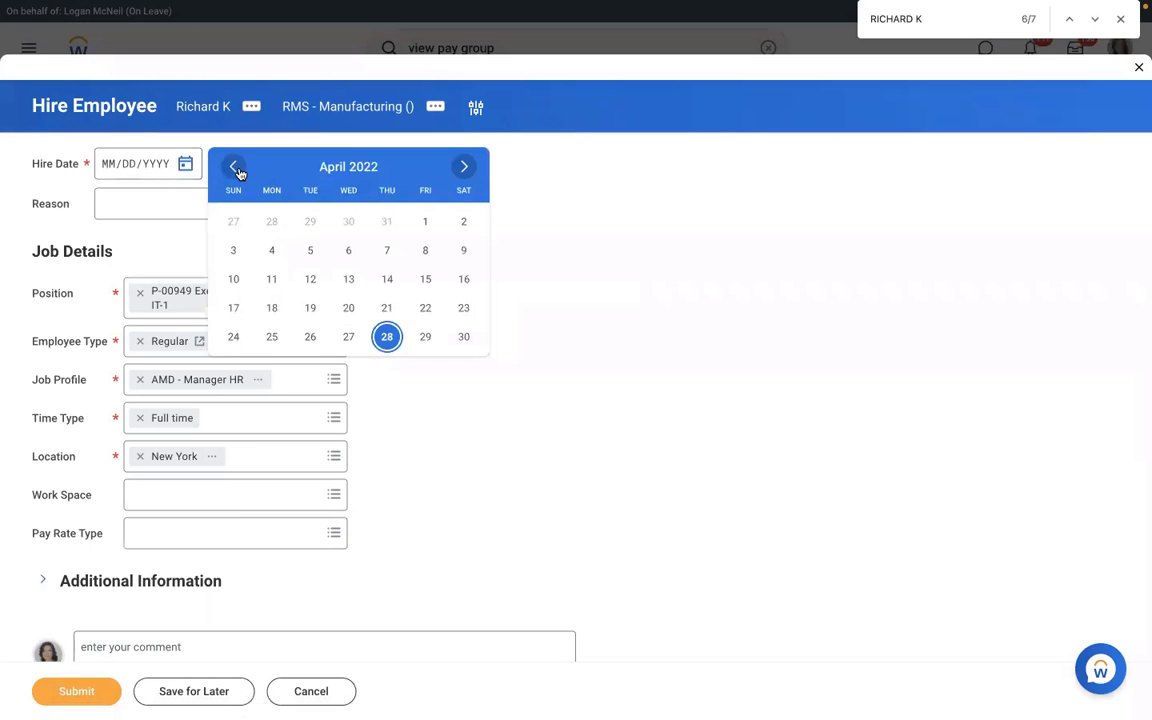
click(236, 169)
click(236, 169)
click(236, 169)
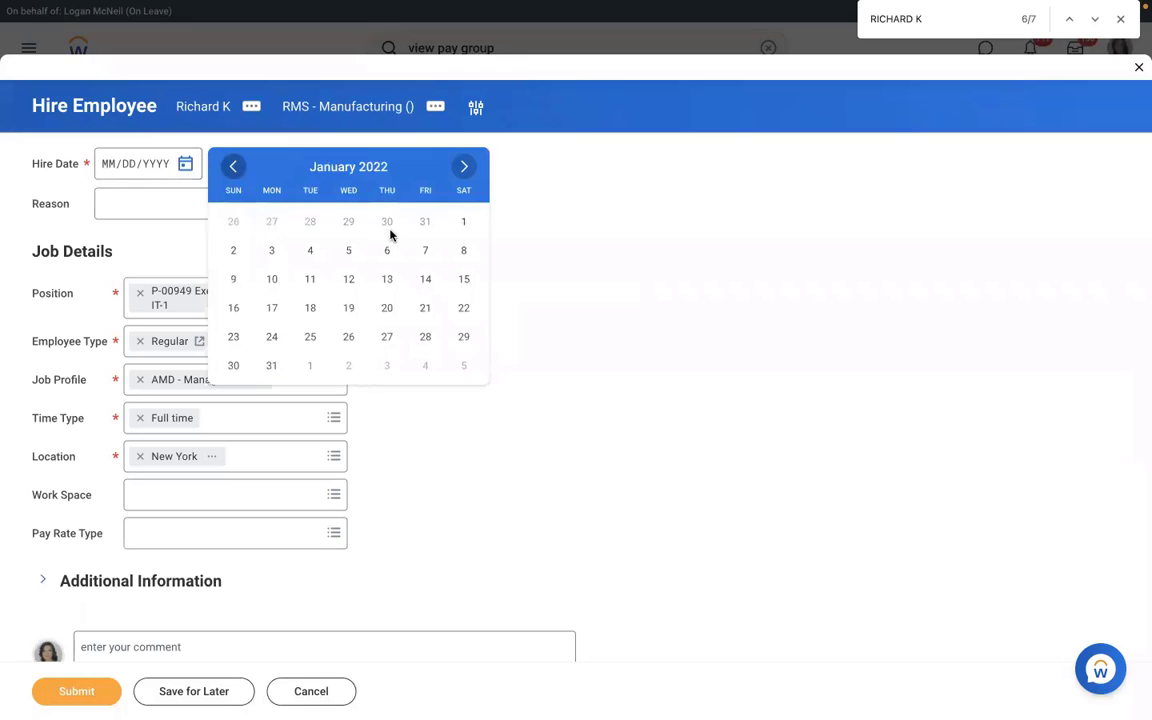
click(272, 250)
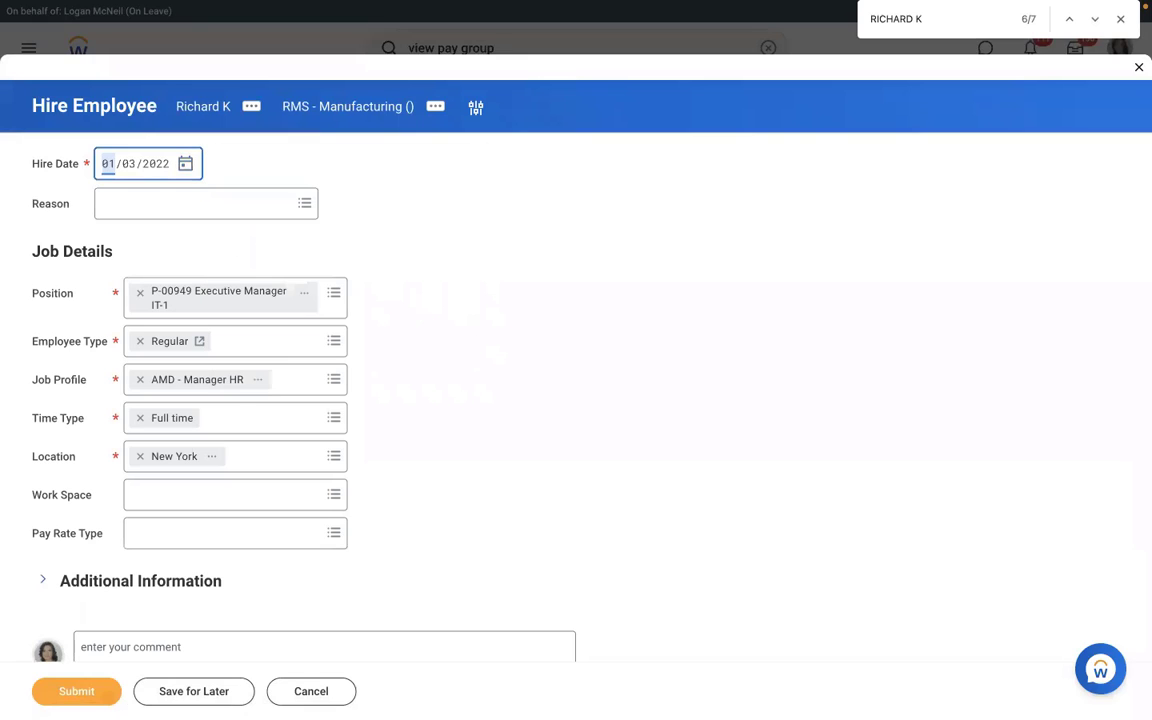
click(76, 691)
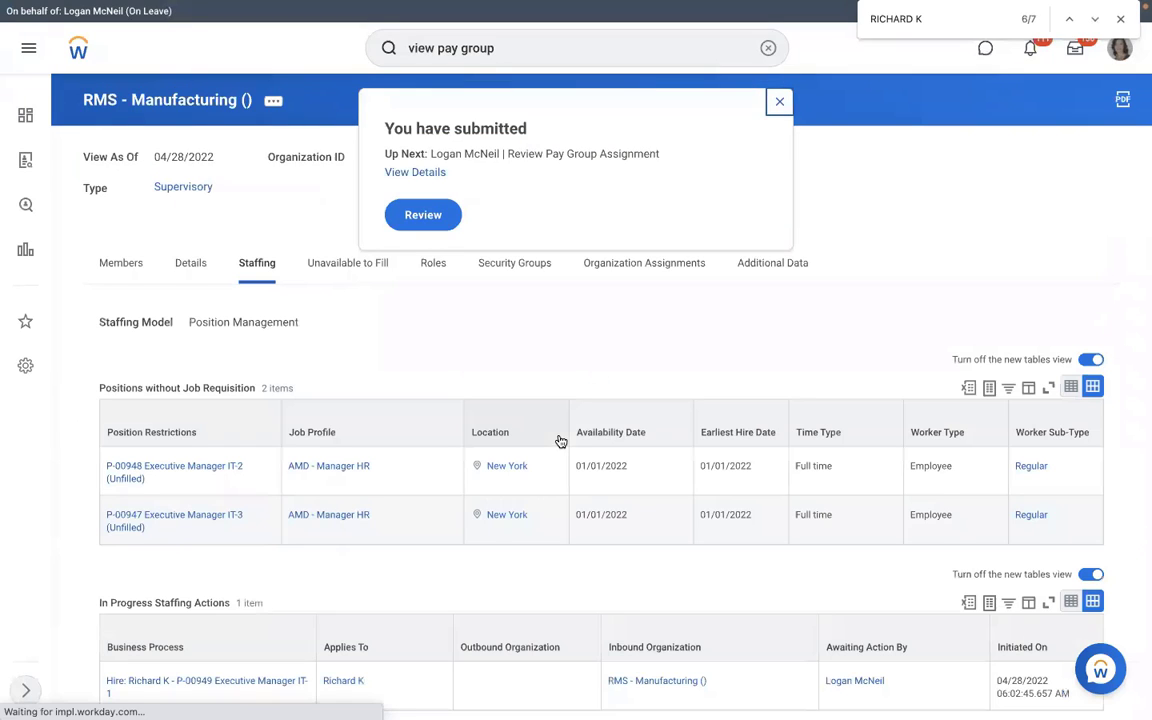
Step: Review the pending assignment and approve the proposed RMS - Monthly PYG pay group
click(426, 216)
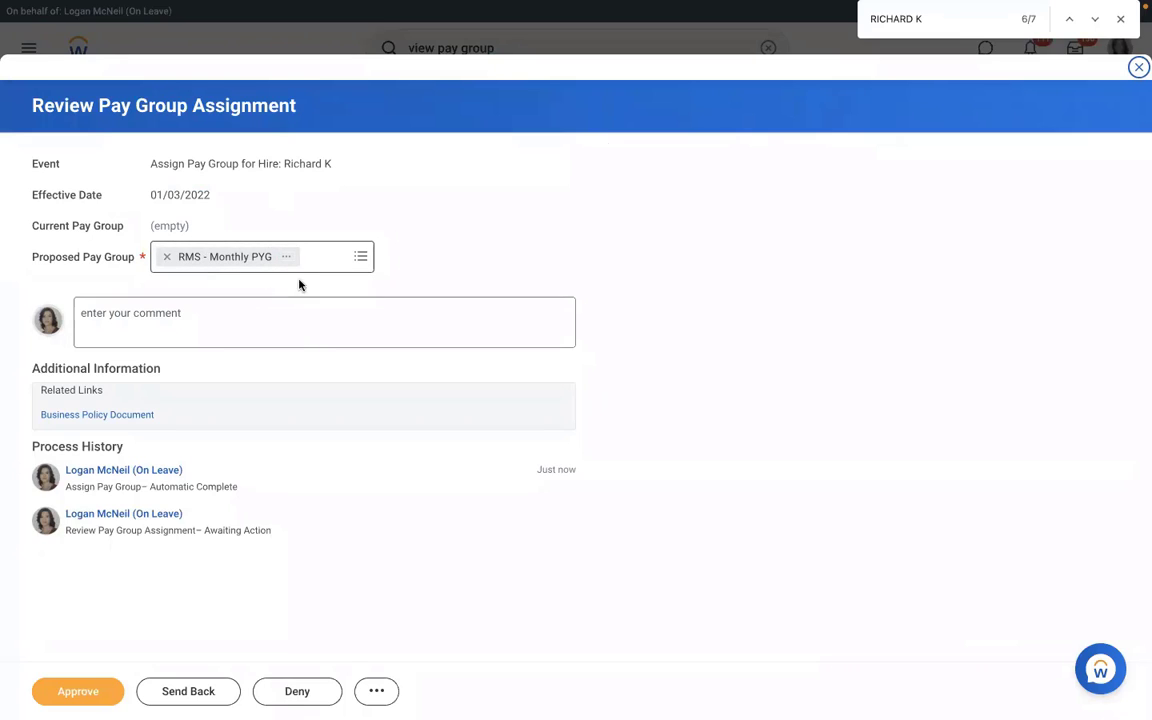
click(359, 258)
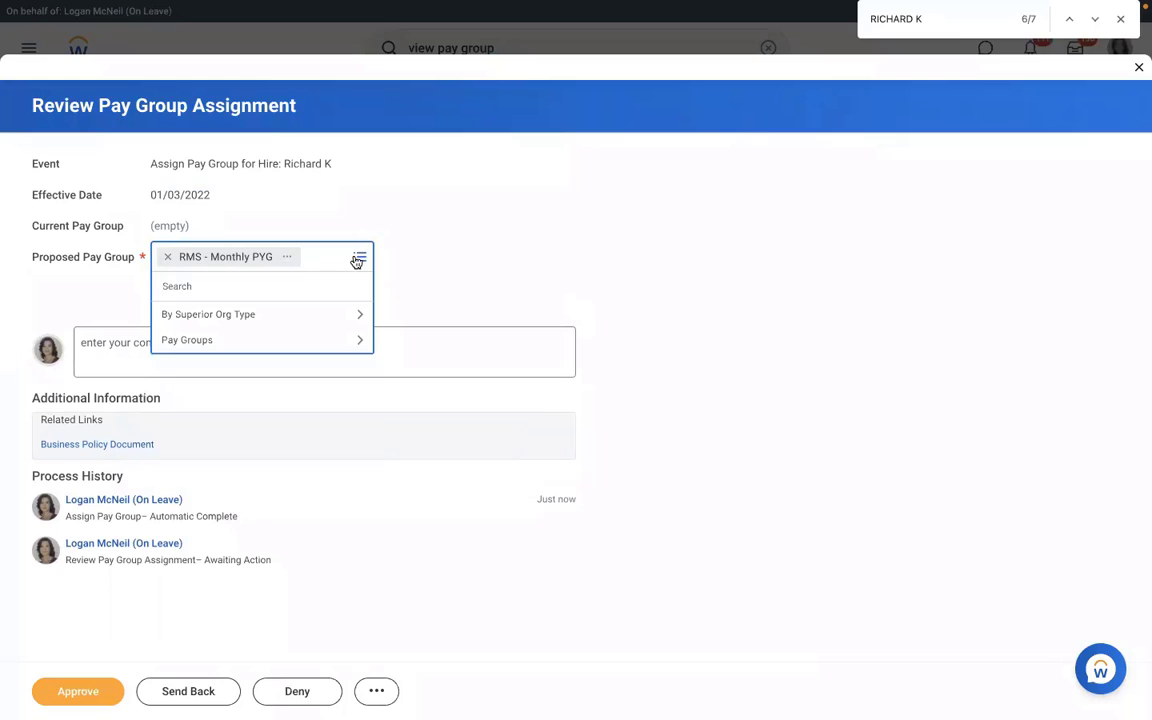
click(455, 237)
click(67, 697)
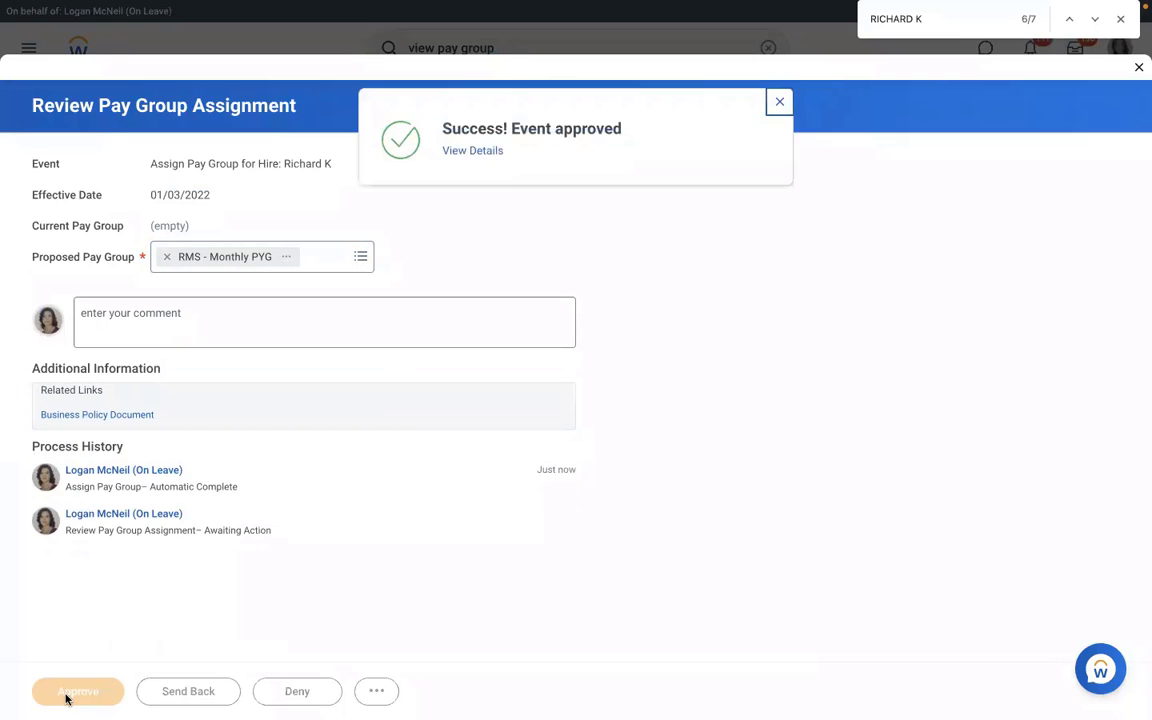
Step: From the approved event's details, show the RMS - Monthly PYG member list
click(458, 152)
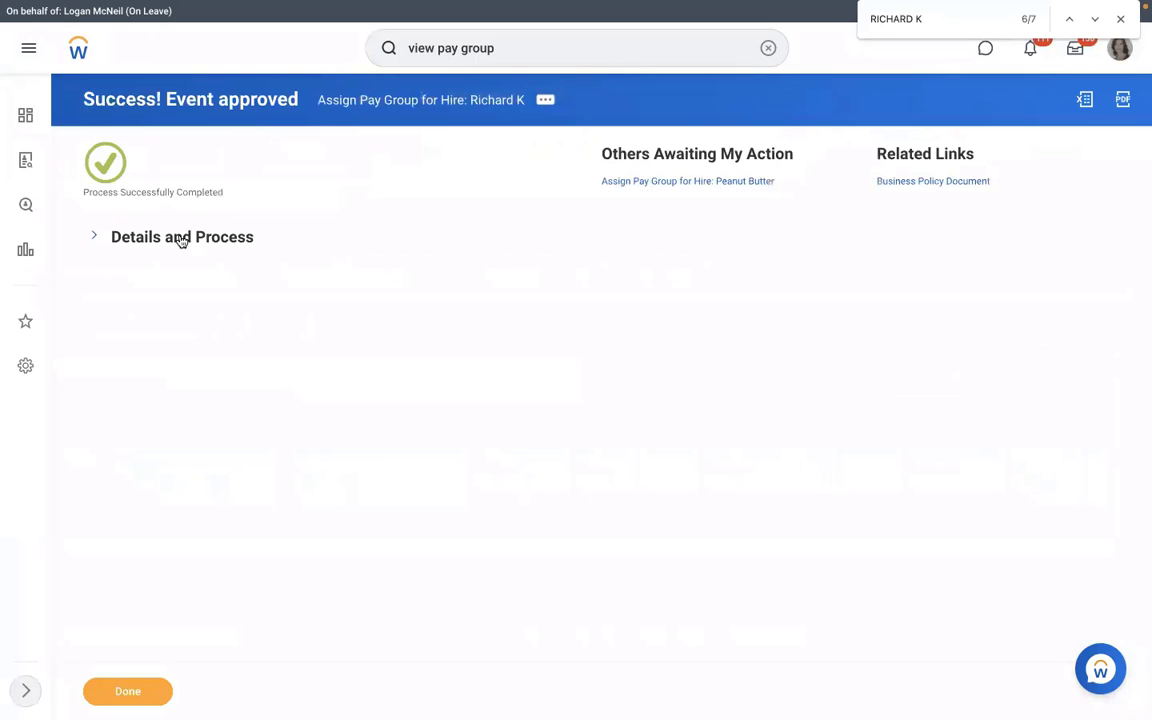
click(181, 241)
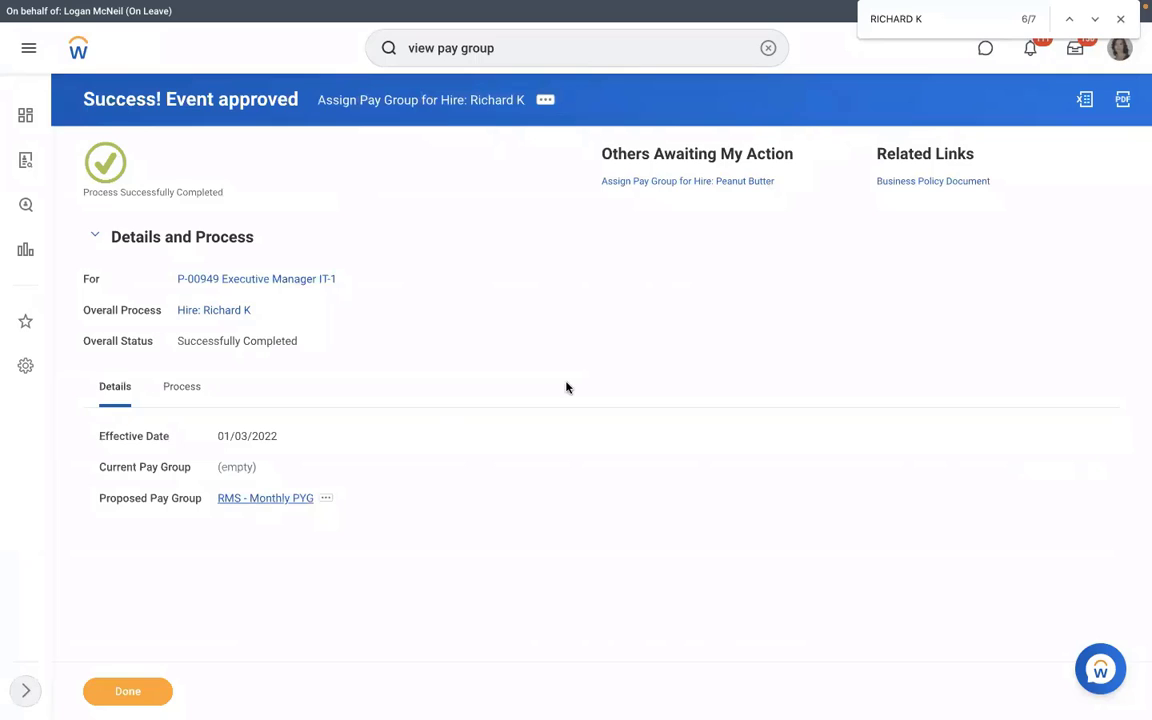
click(268, 234)
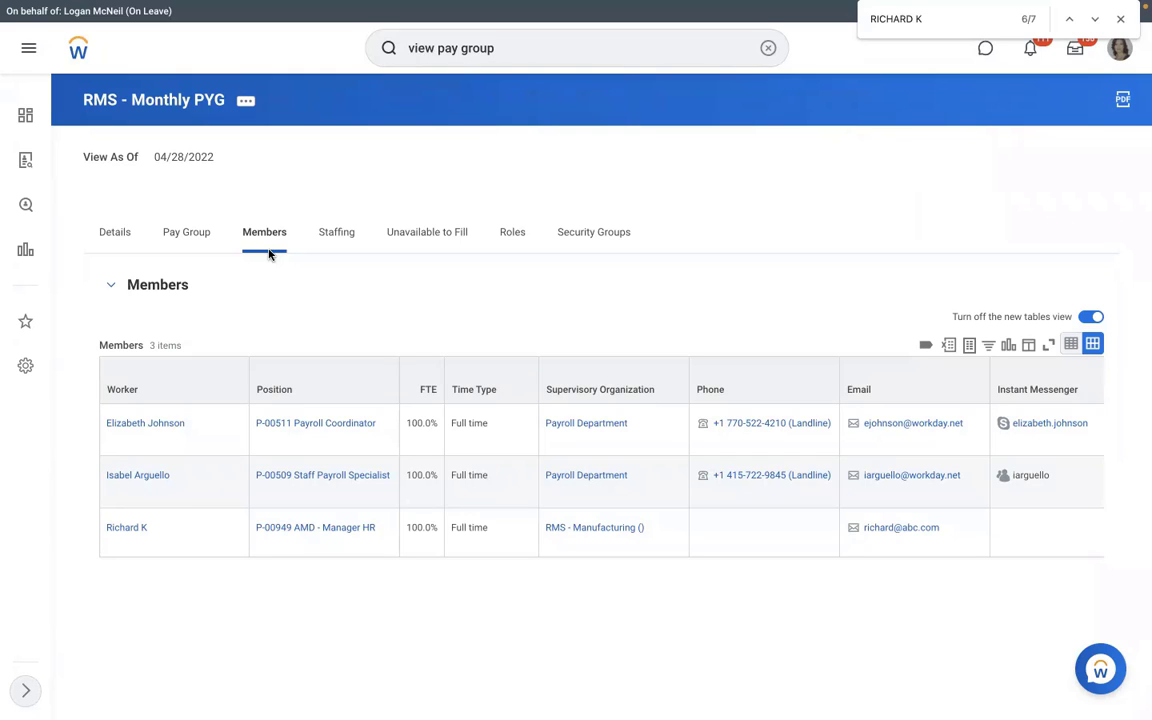
Step: Open the RMS - PYG Automatic Assignment rule from the pay group's assignment rules table
click(199, 233)
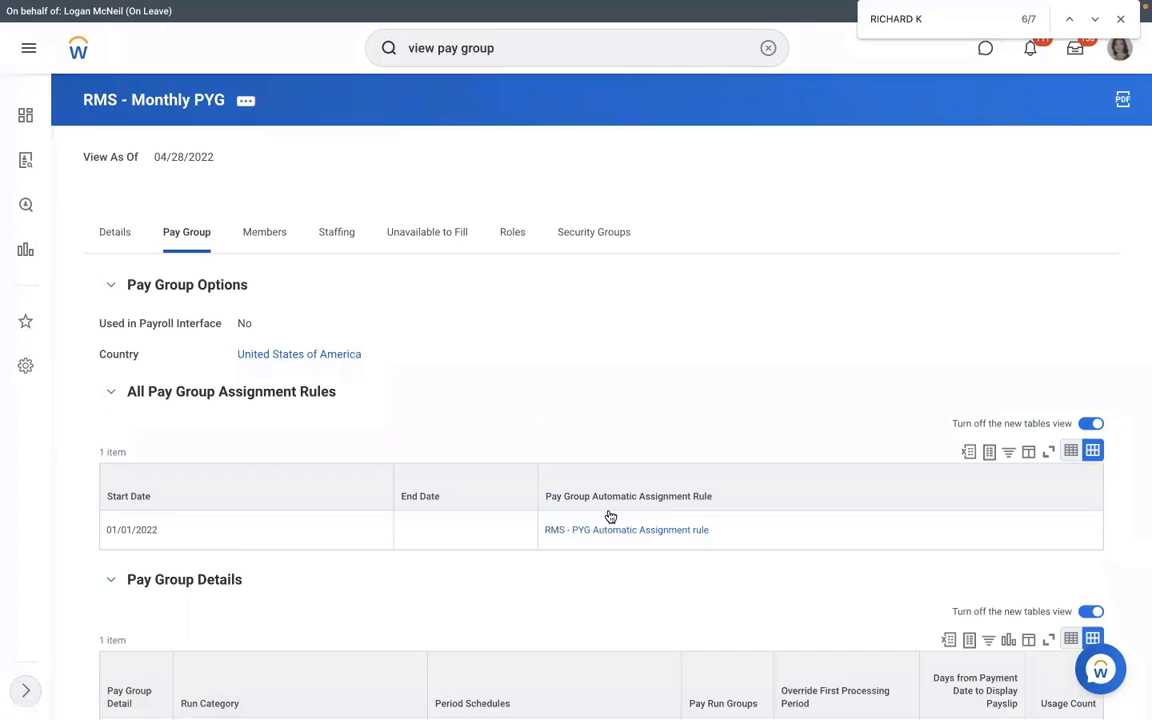
click(572, 529)
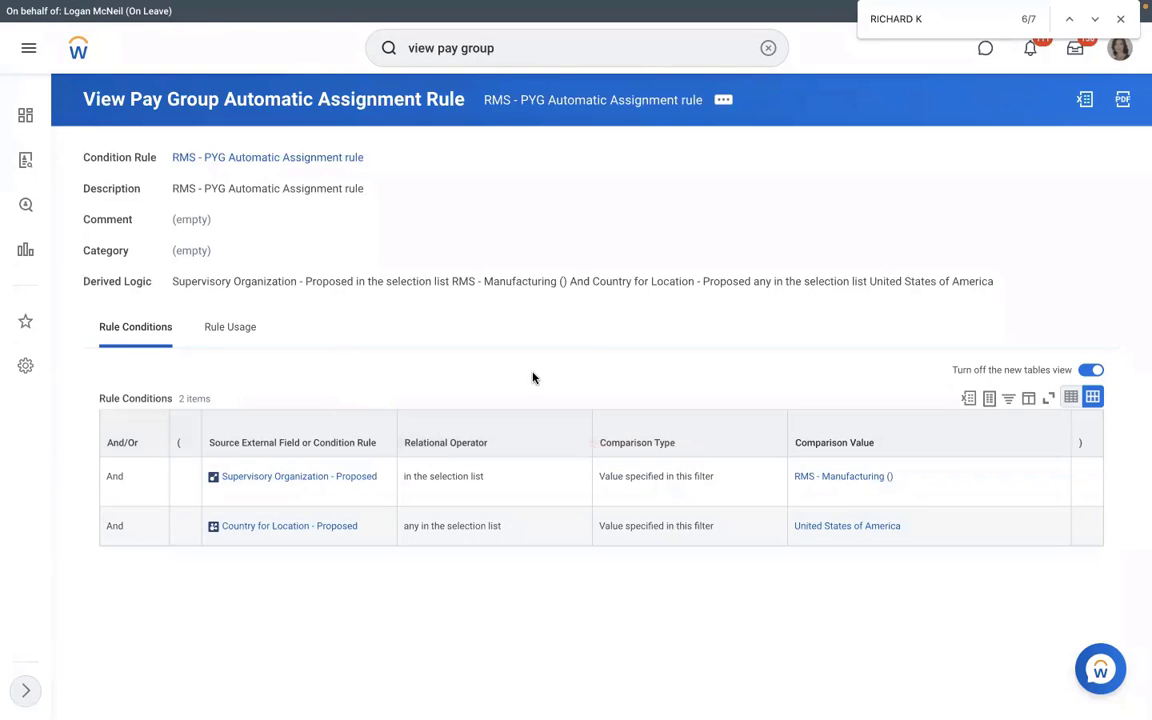
Step: Test the rule against the new hire's Assign Pay Group for Hire event, found by searching the hire's name
click(725, 103)
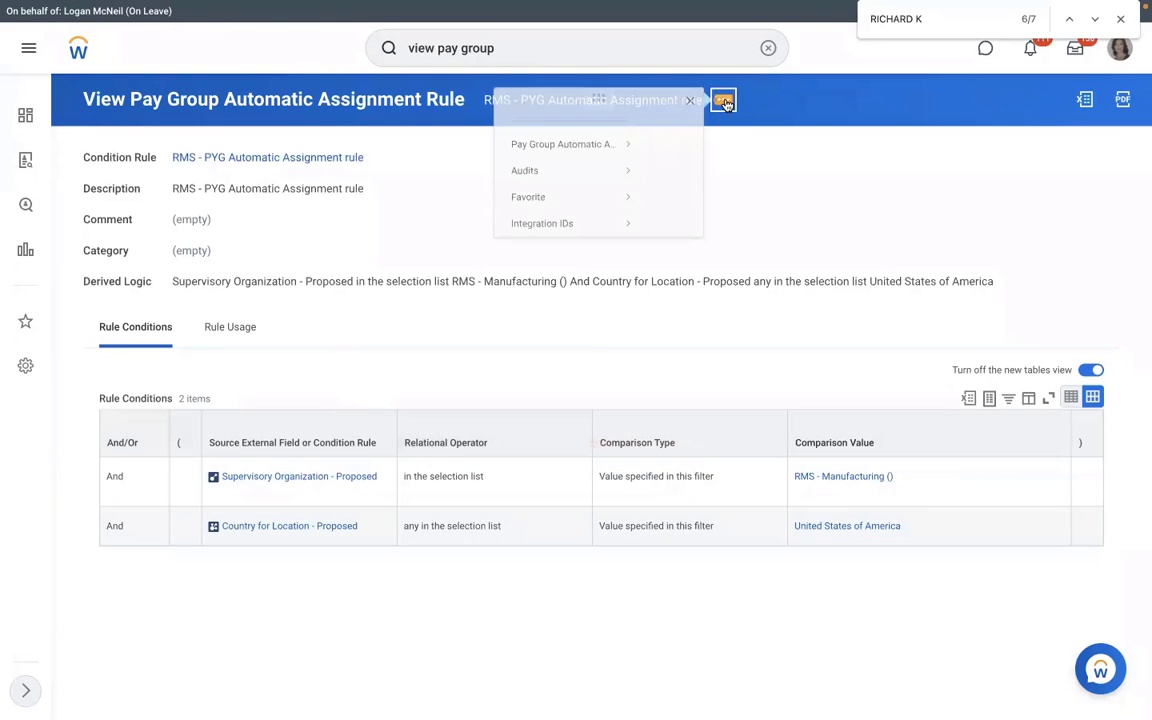
mouse_move(96, 167)
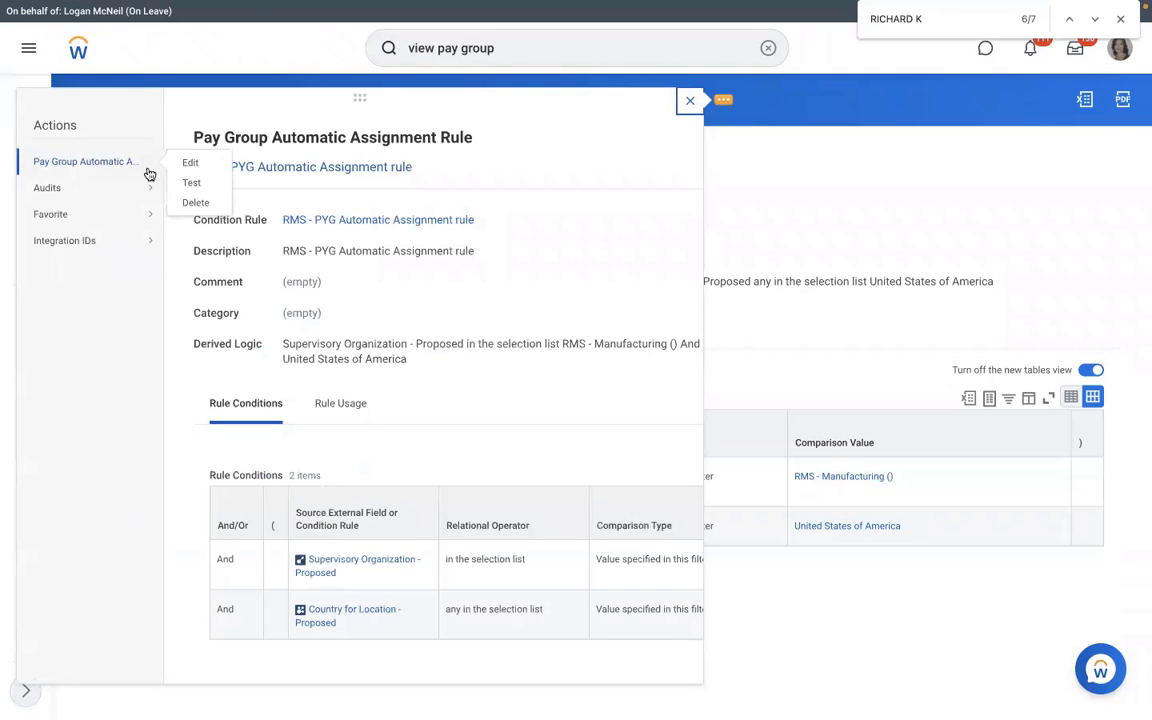
click(187, 184)
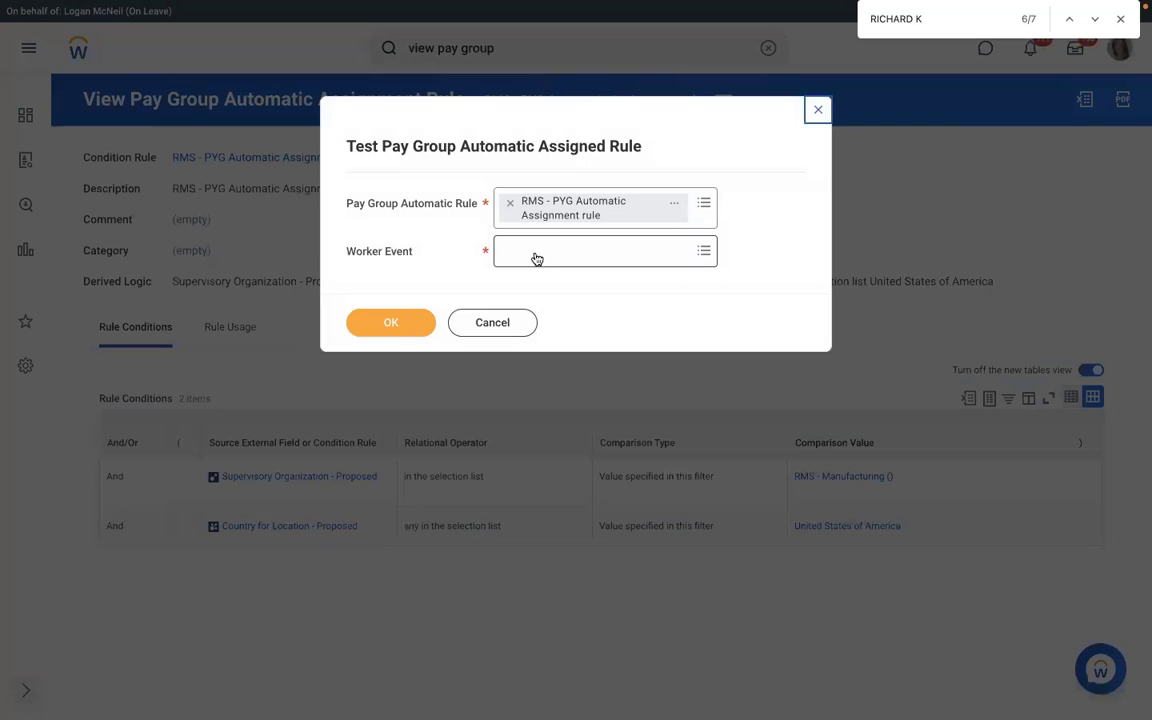
click(535, 252)
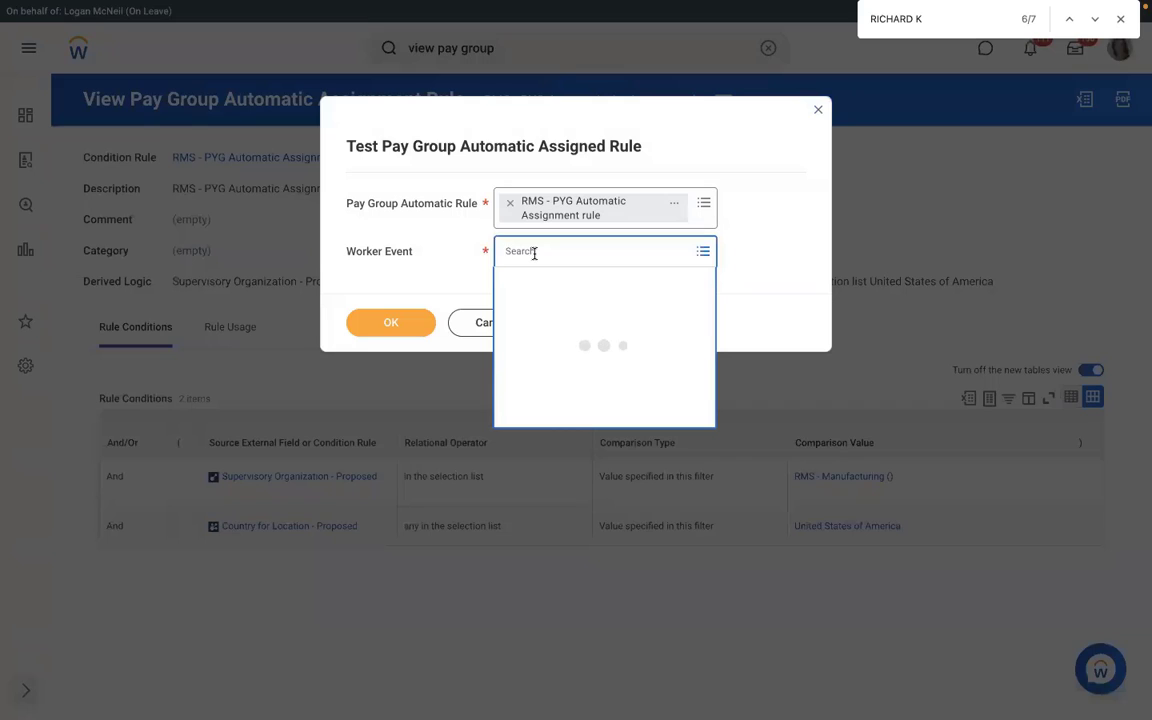
text(RICHA)
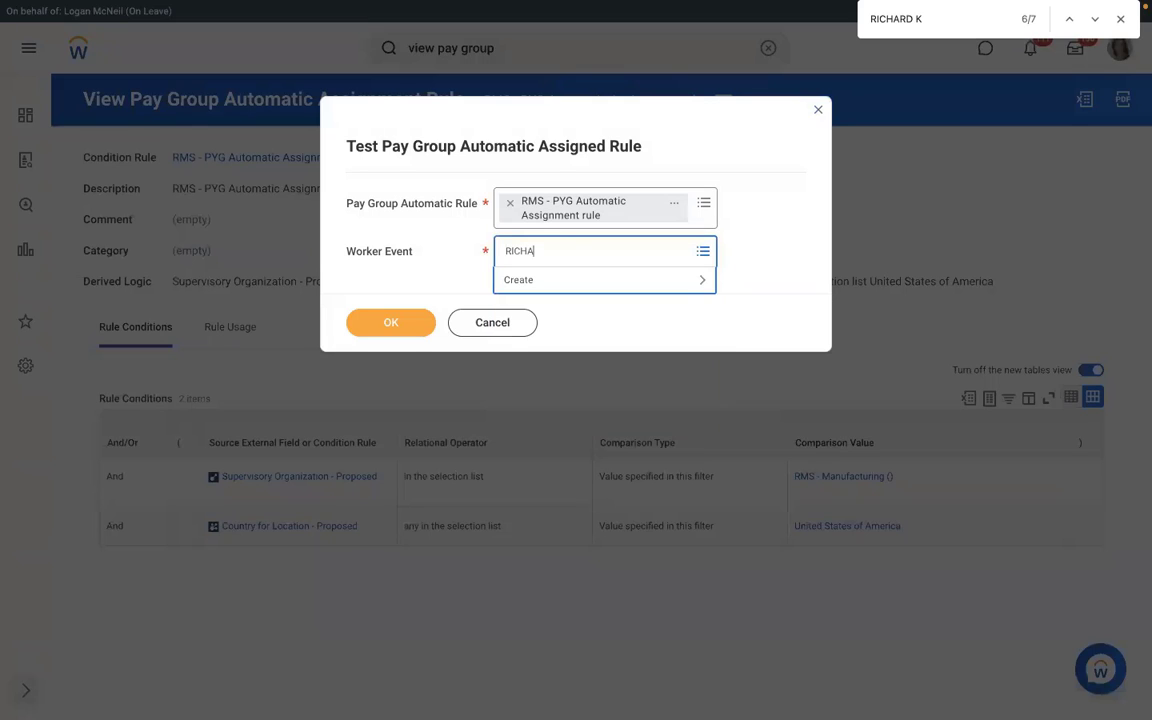
text(RD)
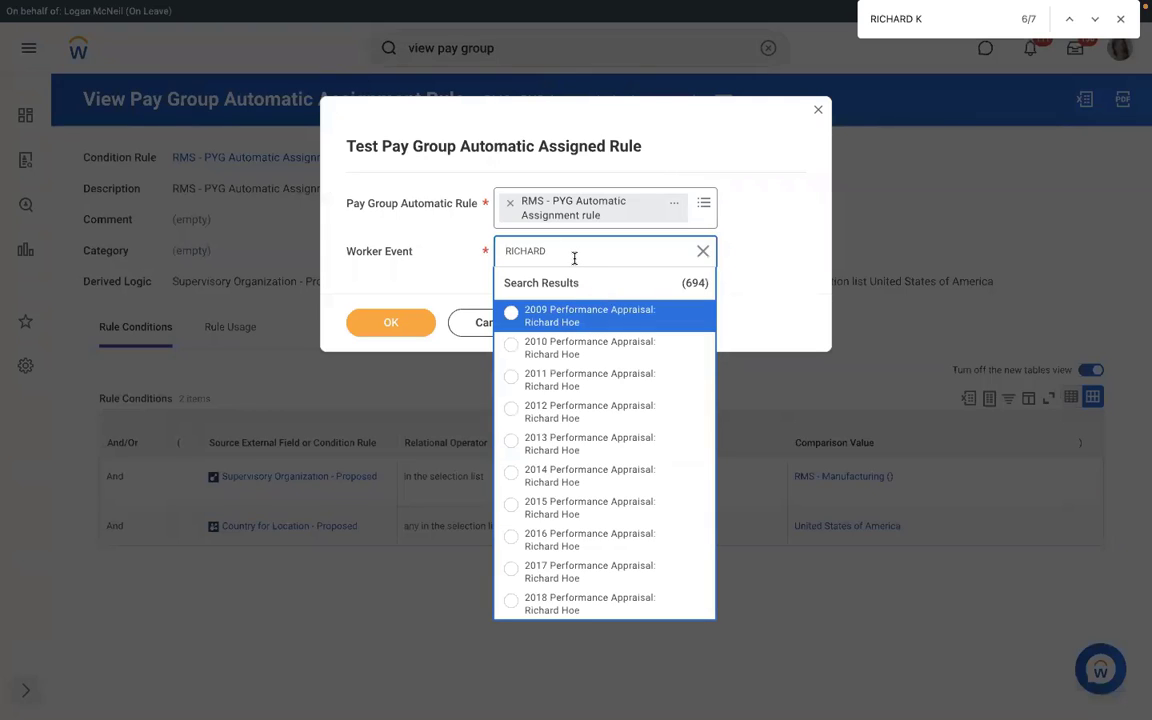
text( K)
key(Return)
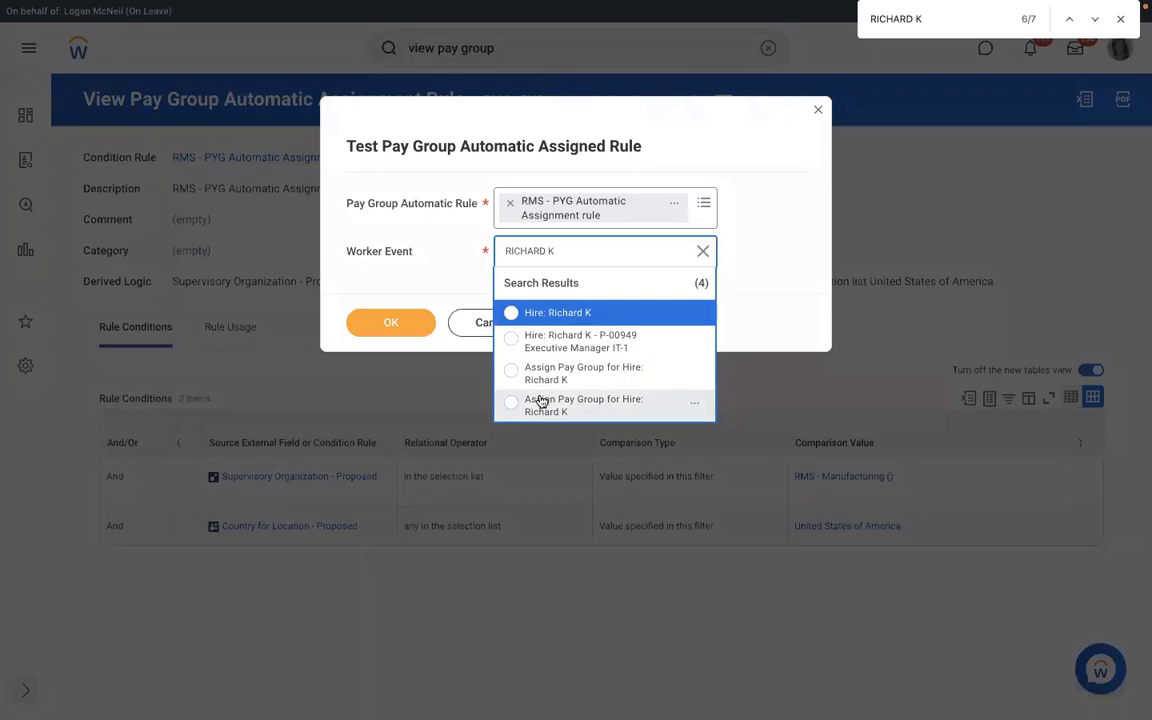
click(545, 370)
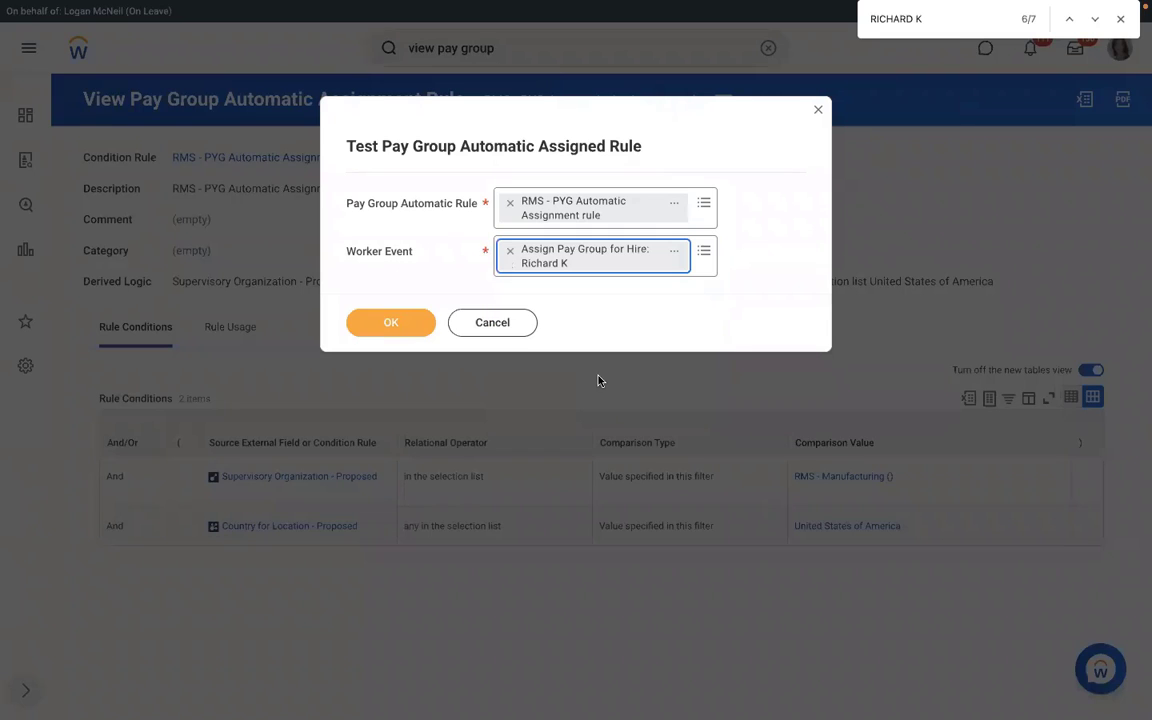
click(395, 324)
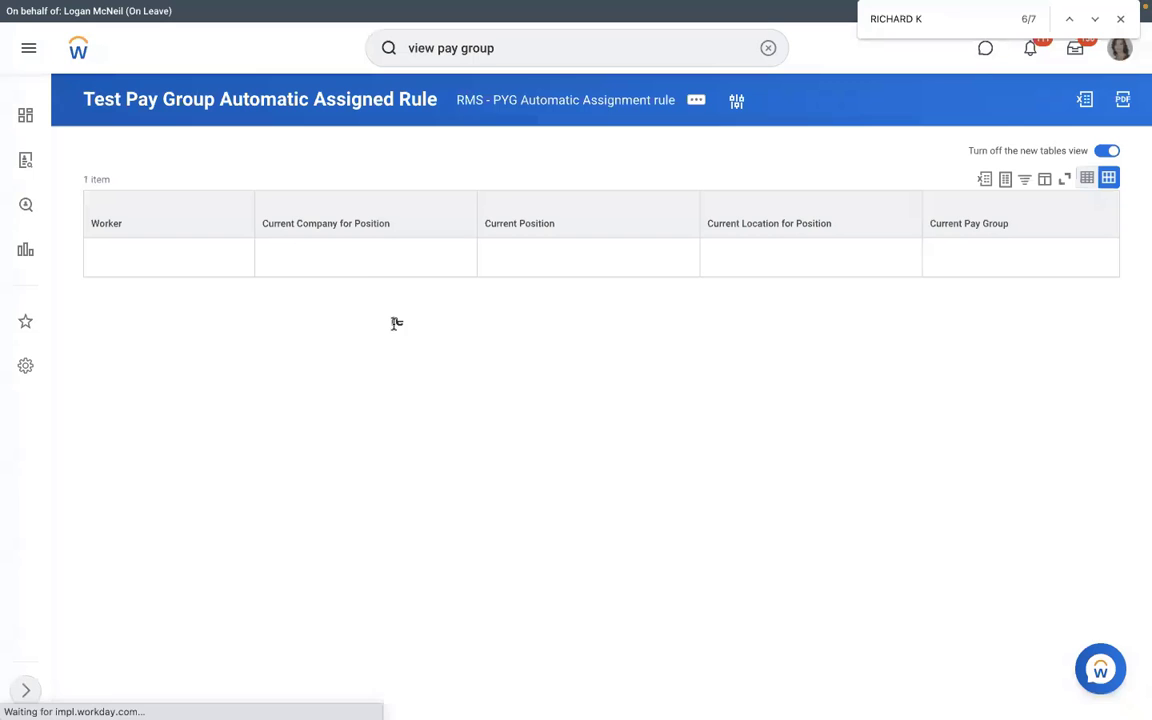
Step: Verify the Rule Result reads Yes and open the tested Condition Rule
drag(517, 567, 465, 565)
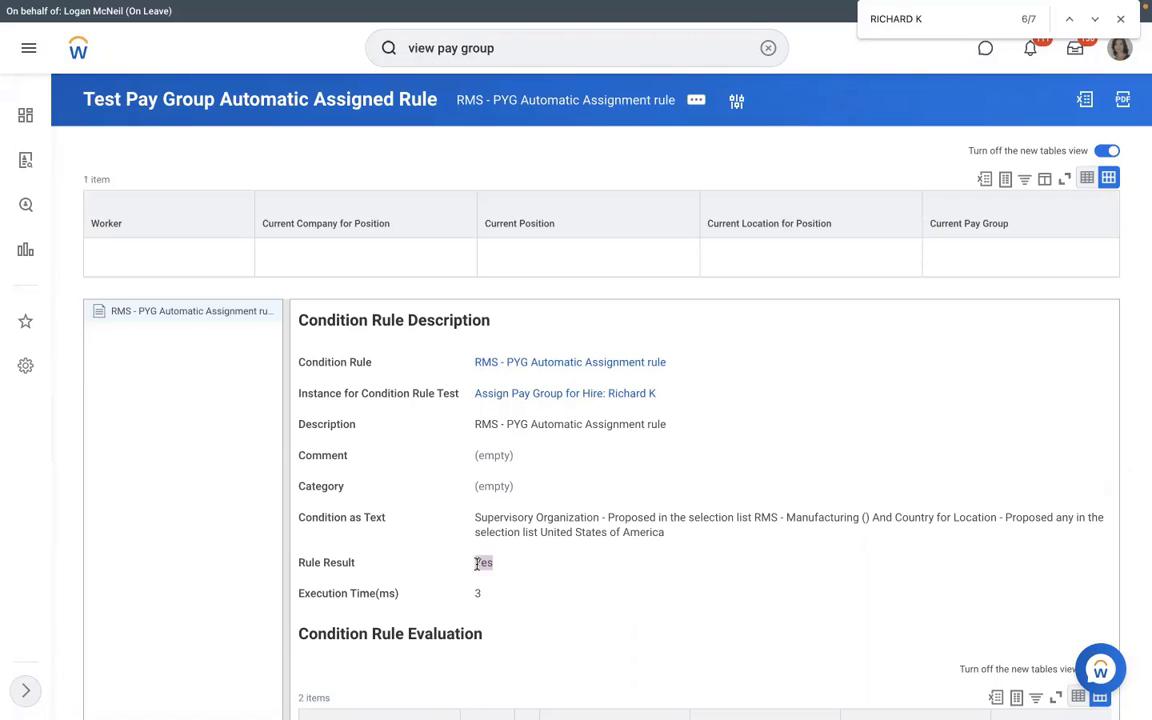
click(528, 362)
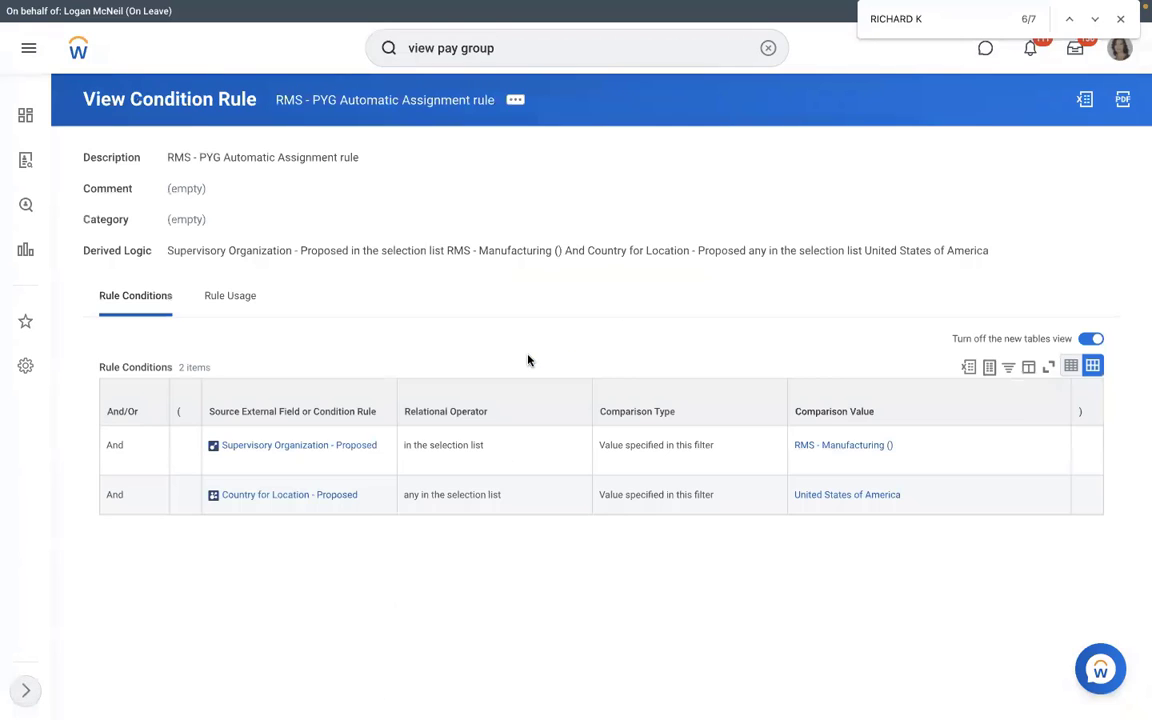